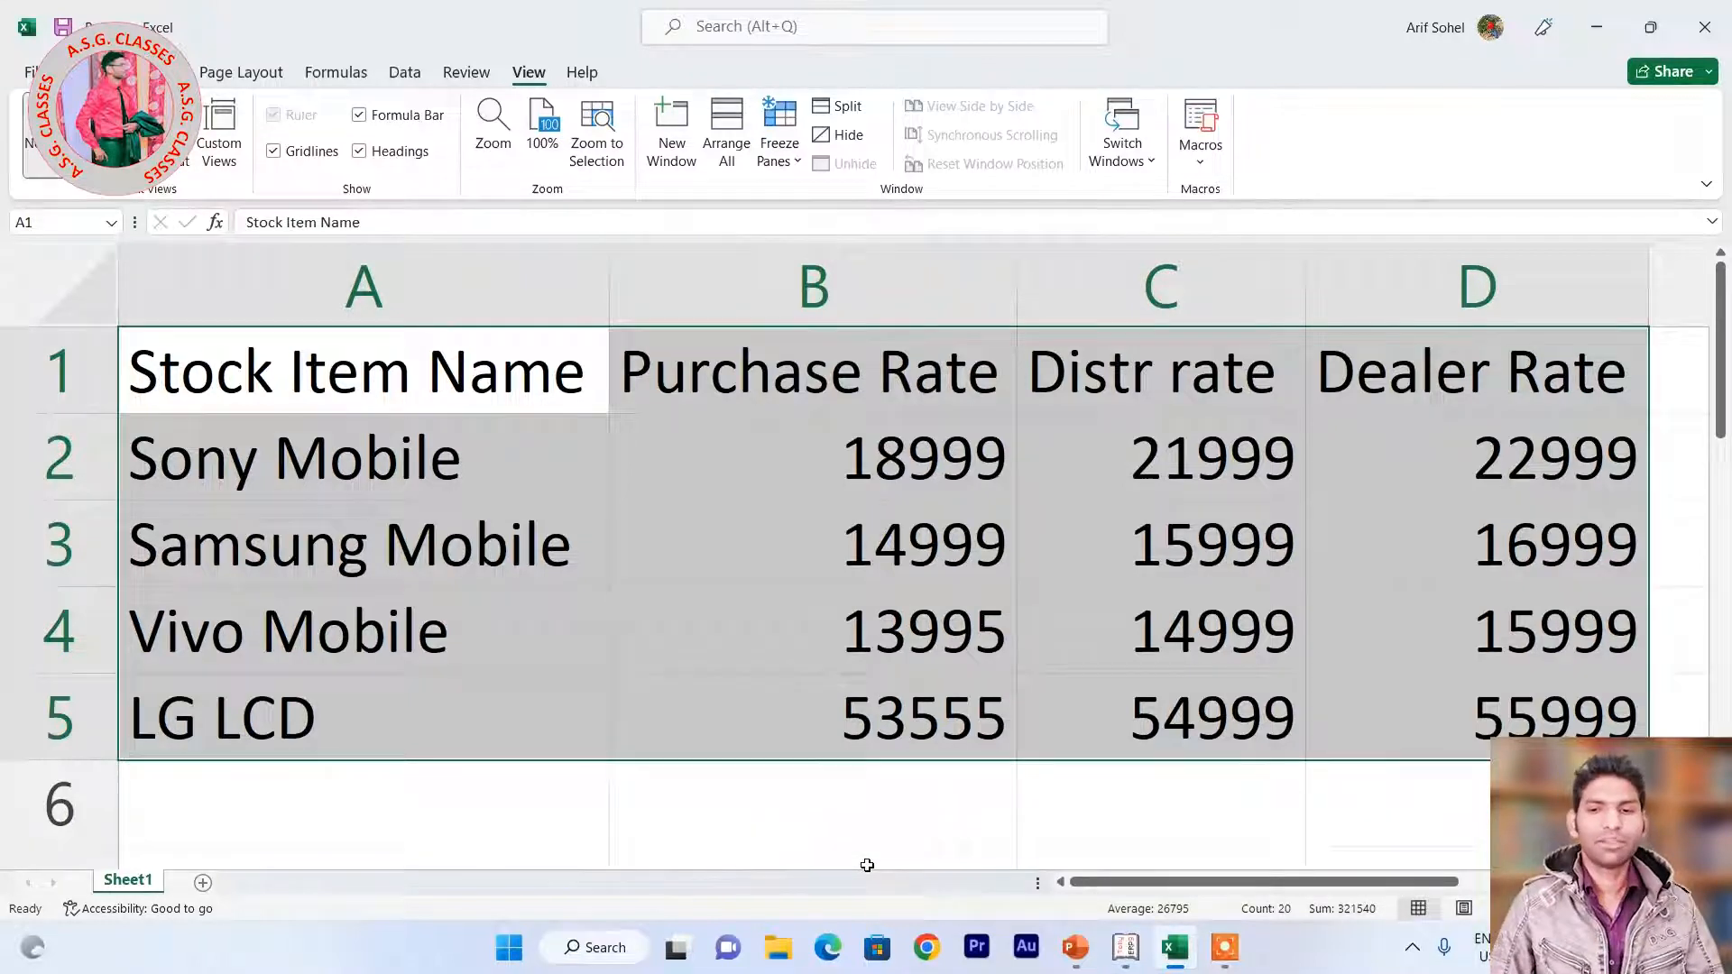
# Leave the Excel rate list of four stock items and bring up Tally.ERP 9.
pyautogui.hotkey('alt', 'Tab')
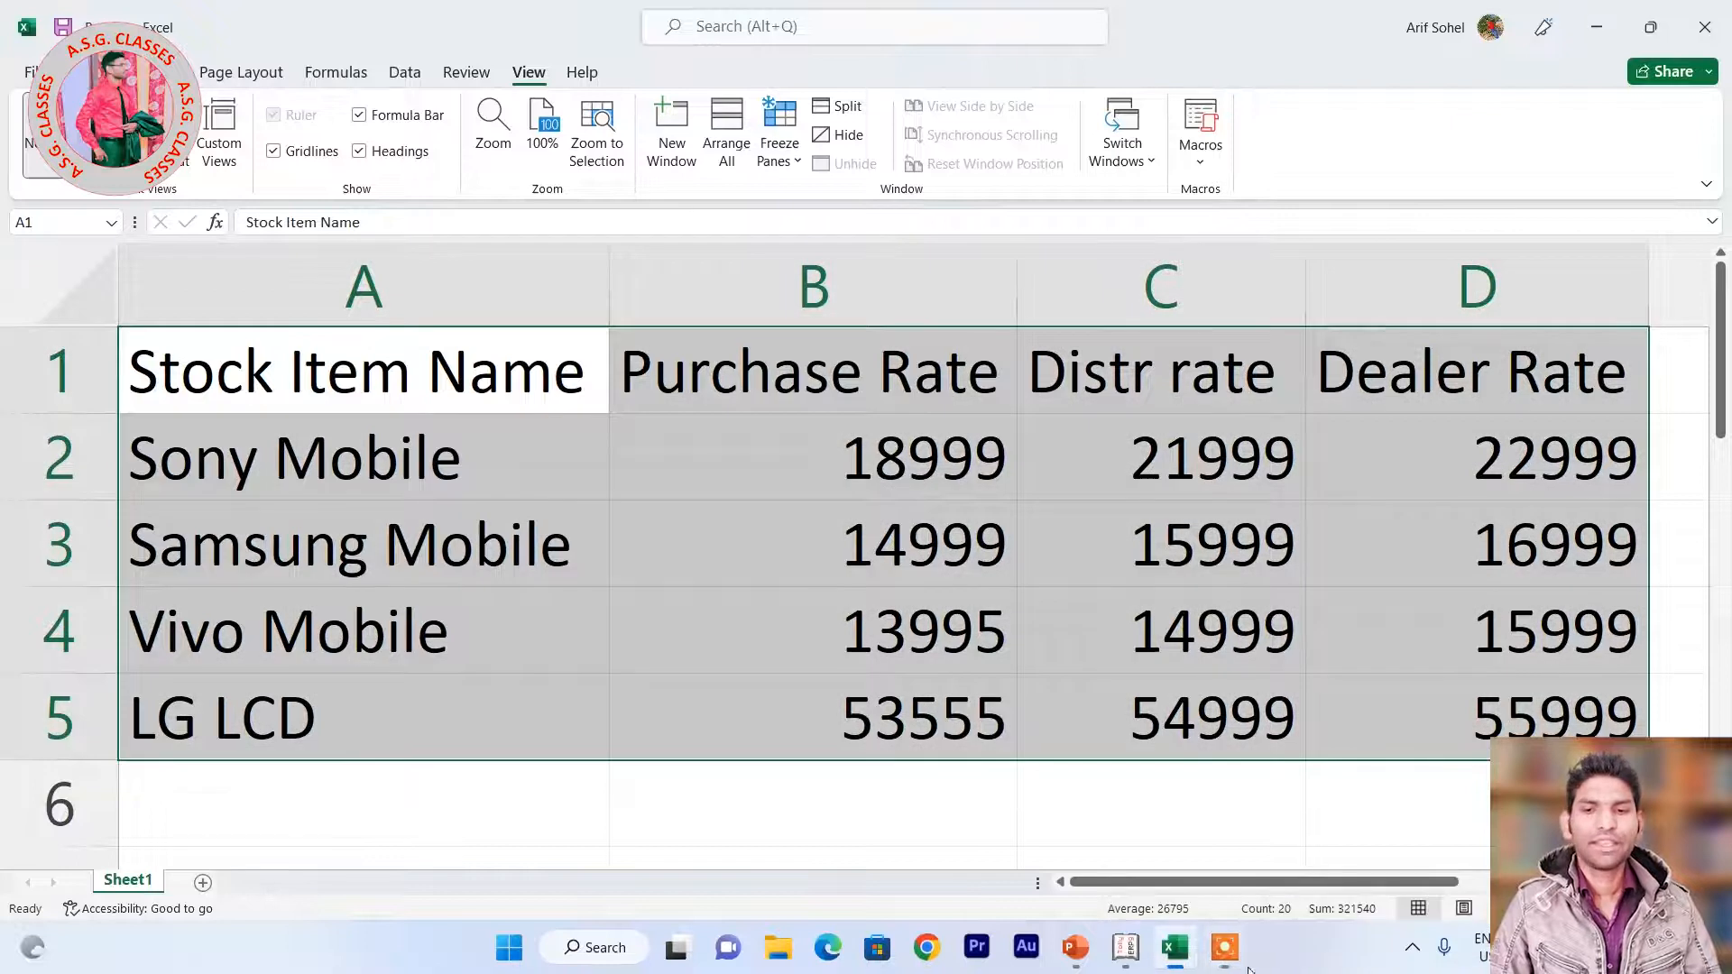
pyautogui.click(1125, 947)
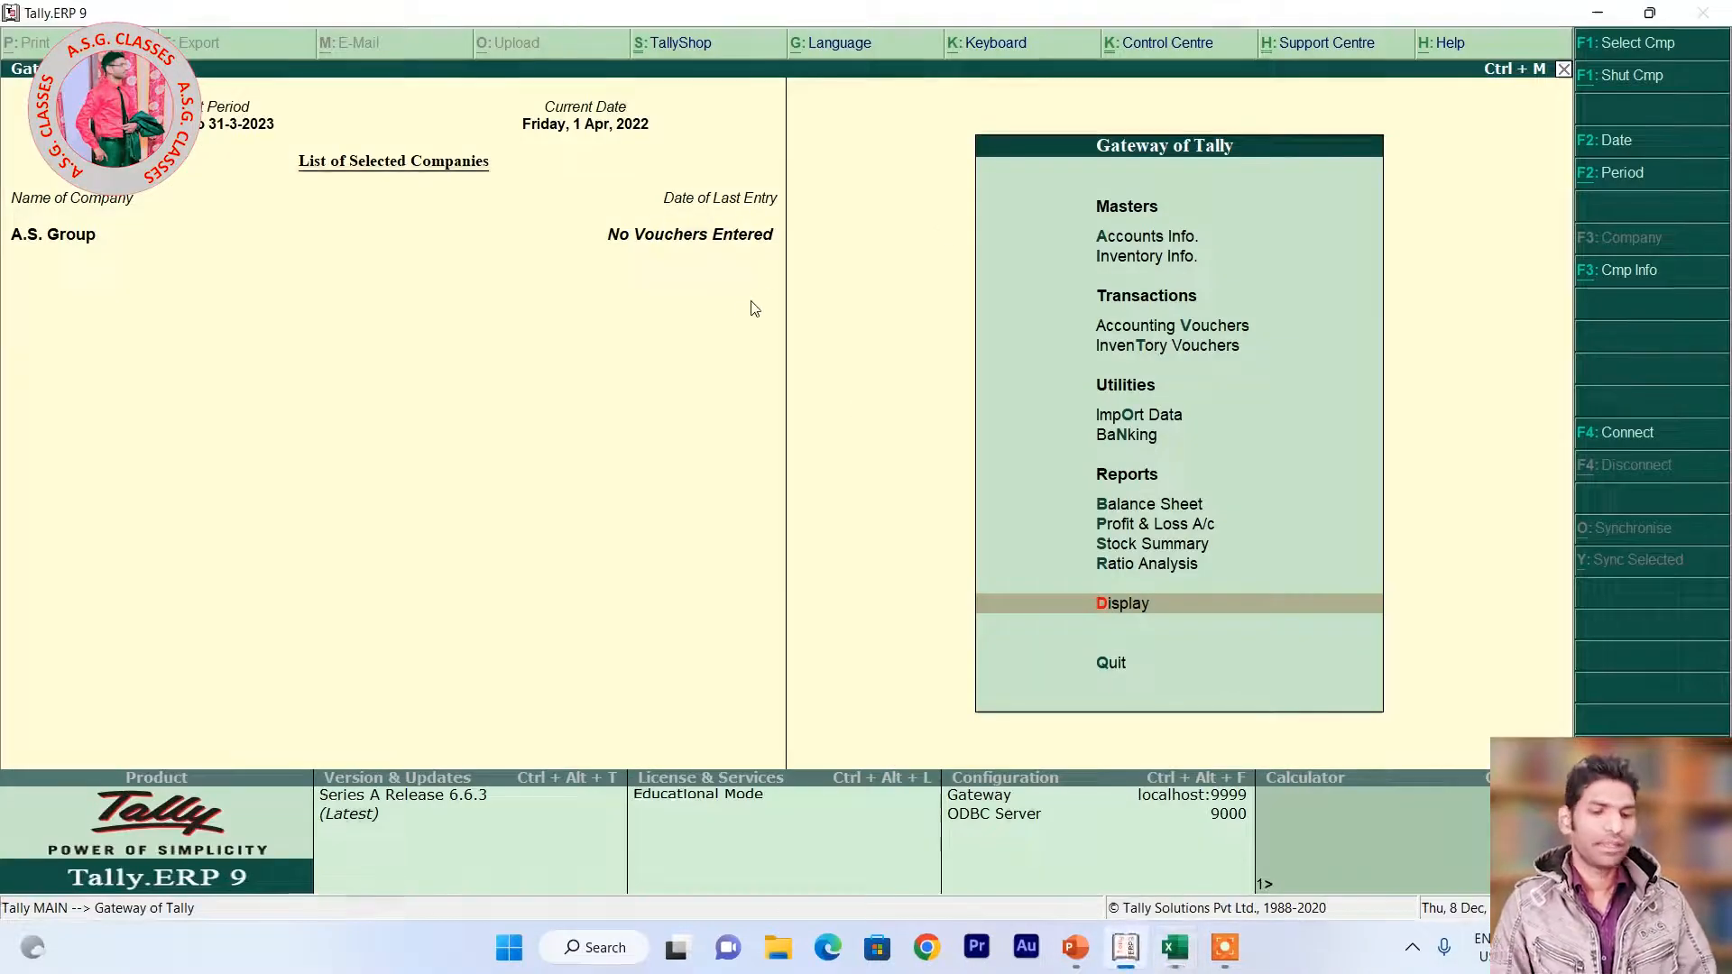
pyautogui.press('Up')
pyautogui.press('Up')
pyautogui.press('Up')
pyautogui.press('Up')
pyautogui.press('Up')
pyautogui.press('Up')
pyautogui.press('Up')
pyautogui.press('Up')
pyautogui.press('Up')
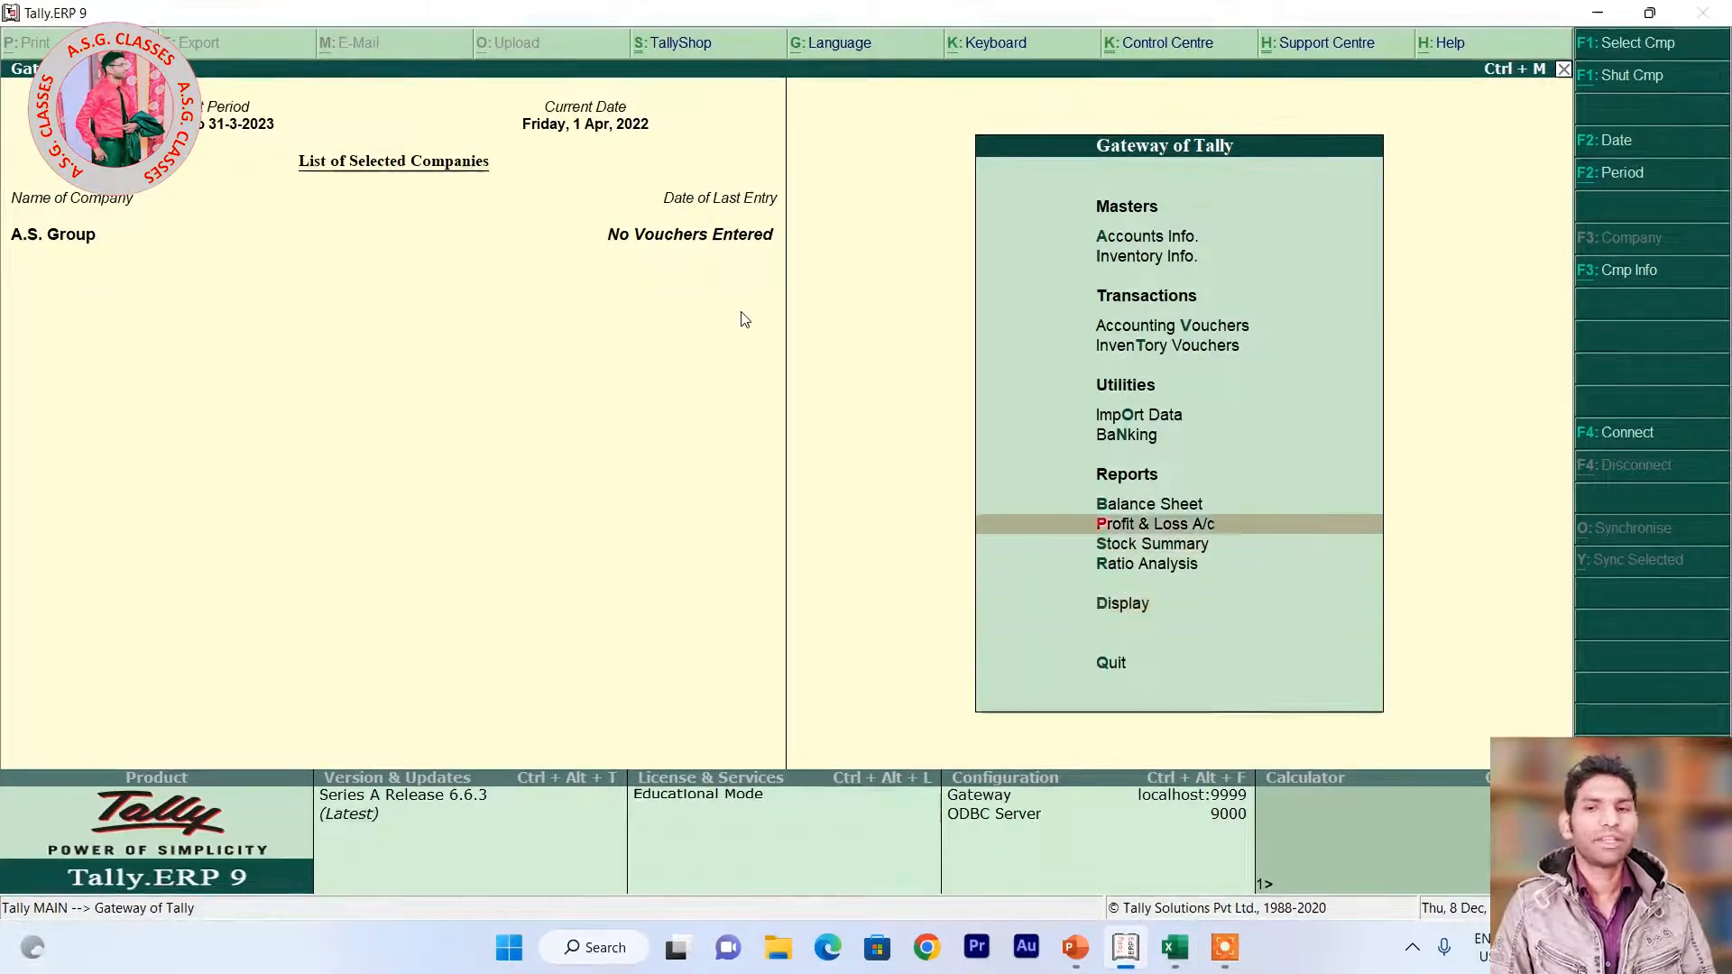
pyautogui.press('Down')
pyautogui.press('Down')
pyautogui.press('Down')
pyautogui.press('Down')
pyautogui.press('Down')
pyautogui.press('Down')
pyautogui.press('Down')
pyautogui.press('Down')
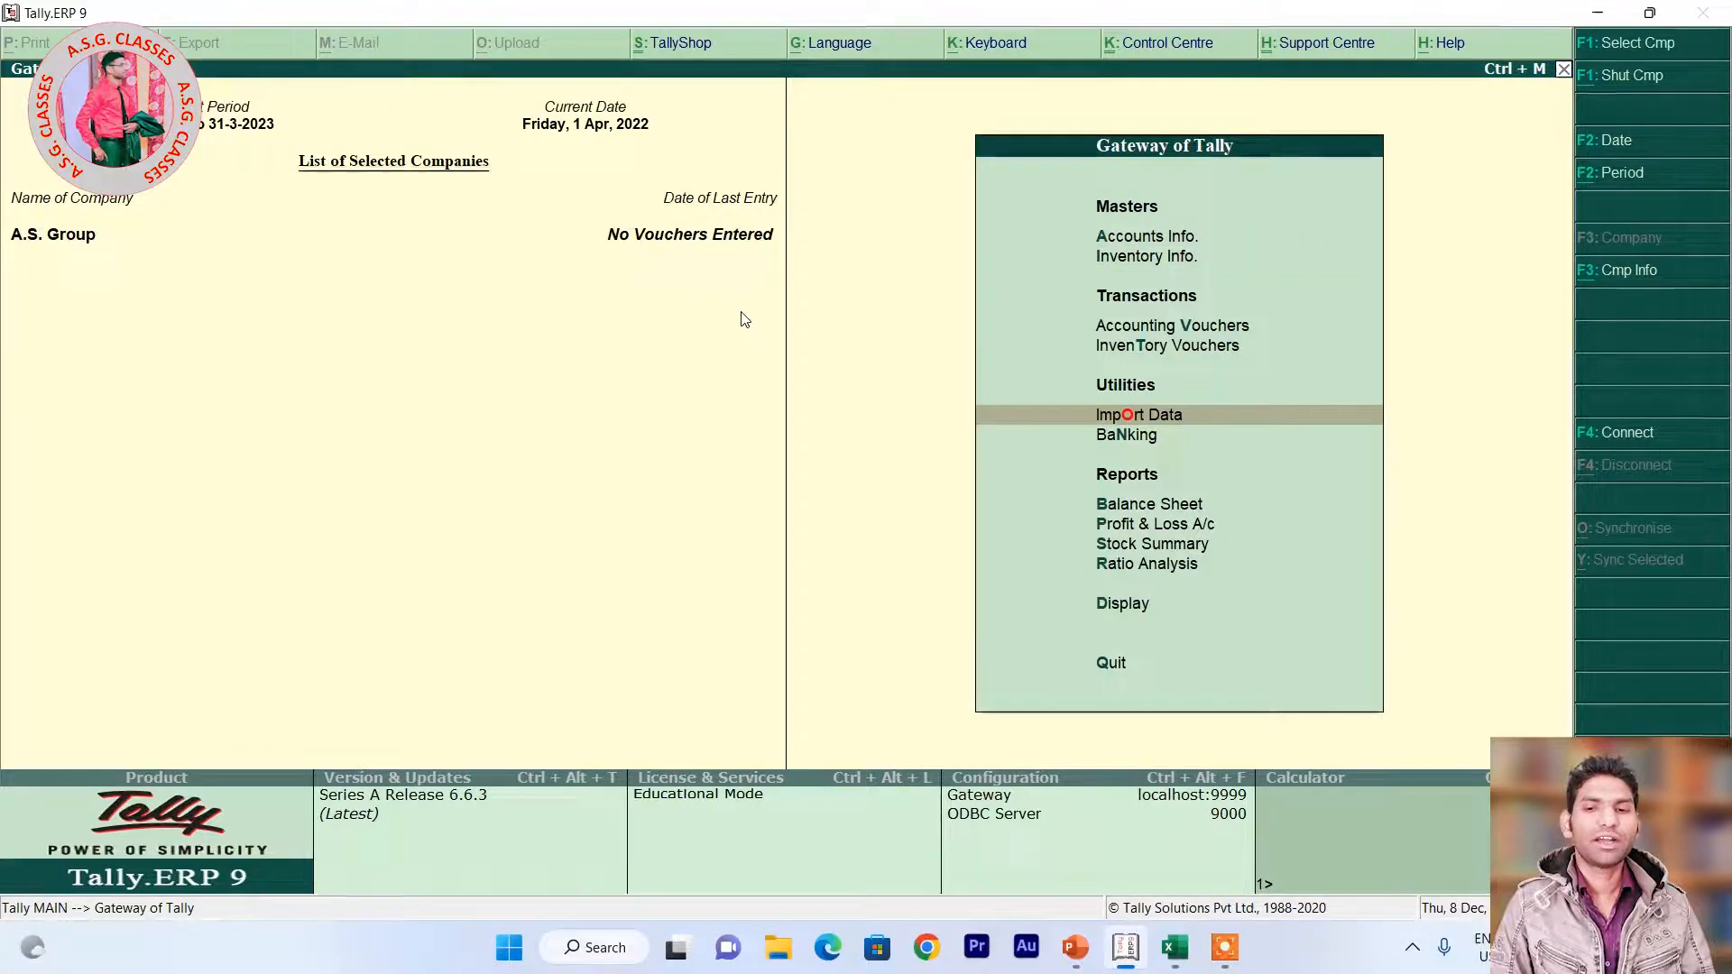
pyautogui.press('Down')
pyautogui.press('Return')
pyautogui.press('Down')
pyautogui.press('Down')
pyautogui.press('Down')
pyautogui.press('Down')
pyautogui.press('Down')
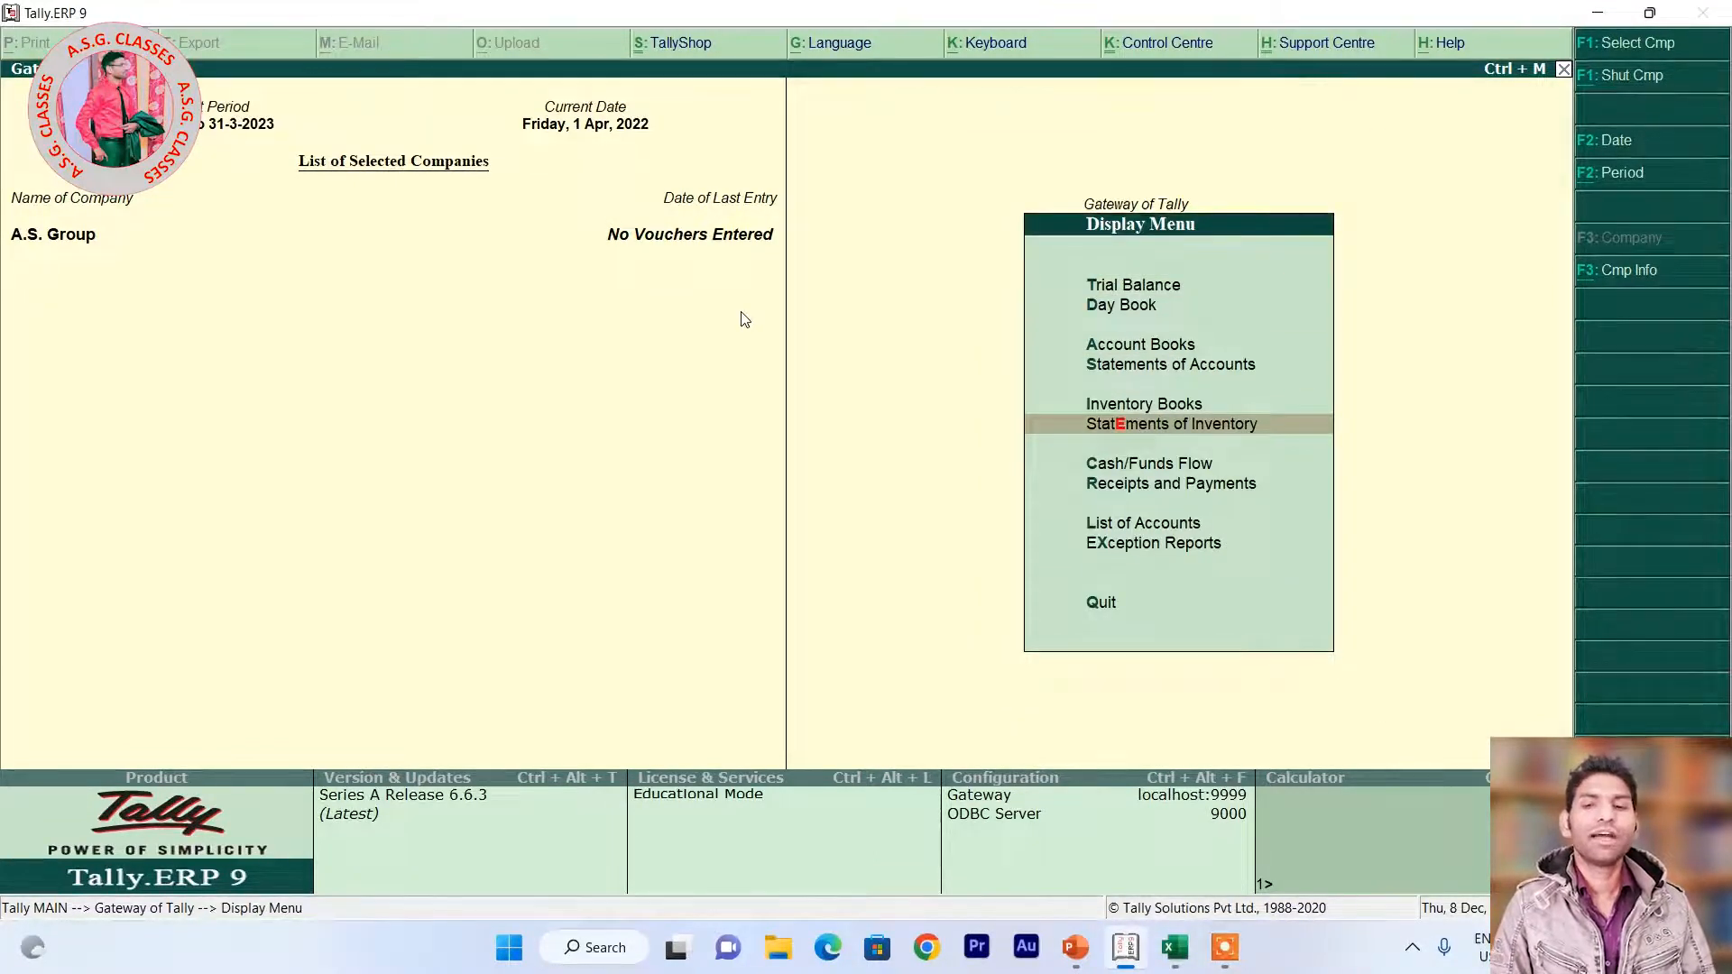
pyautogui.press('Return')
pyautogui.press('Down')
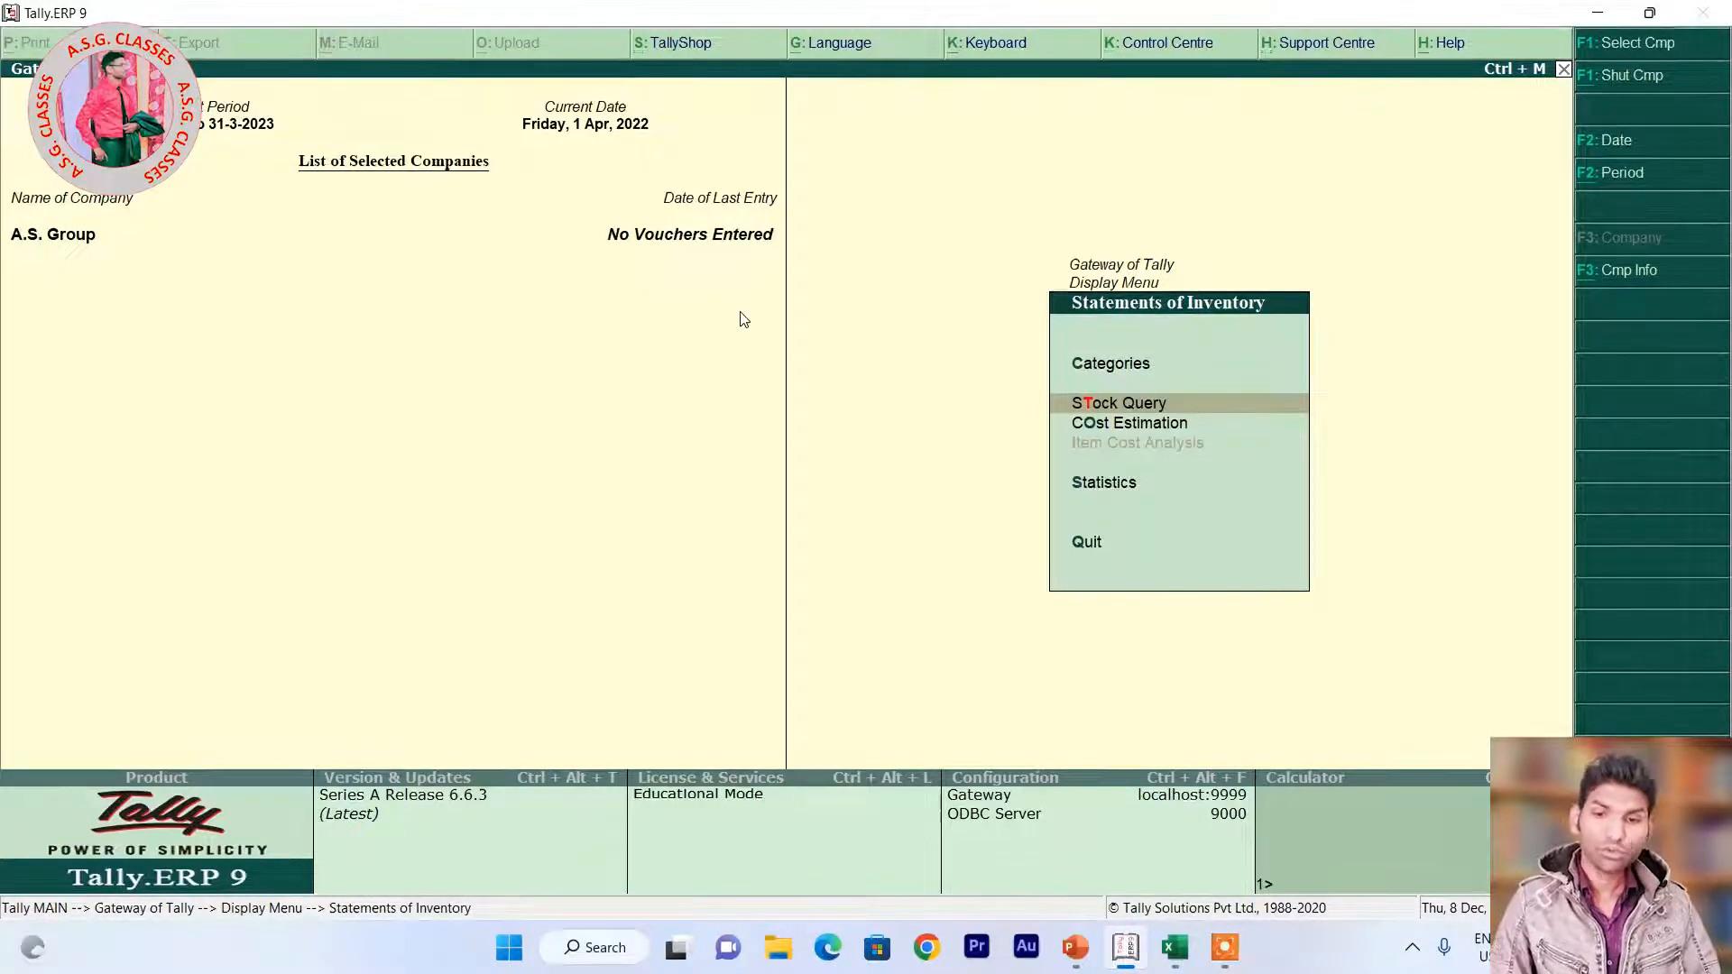
pyautogui.press('Escape')
pyautogui.press('Up')
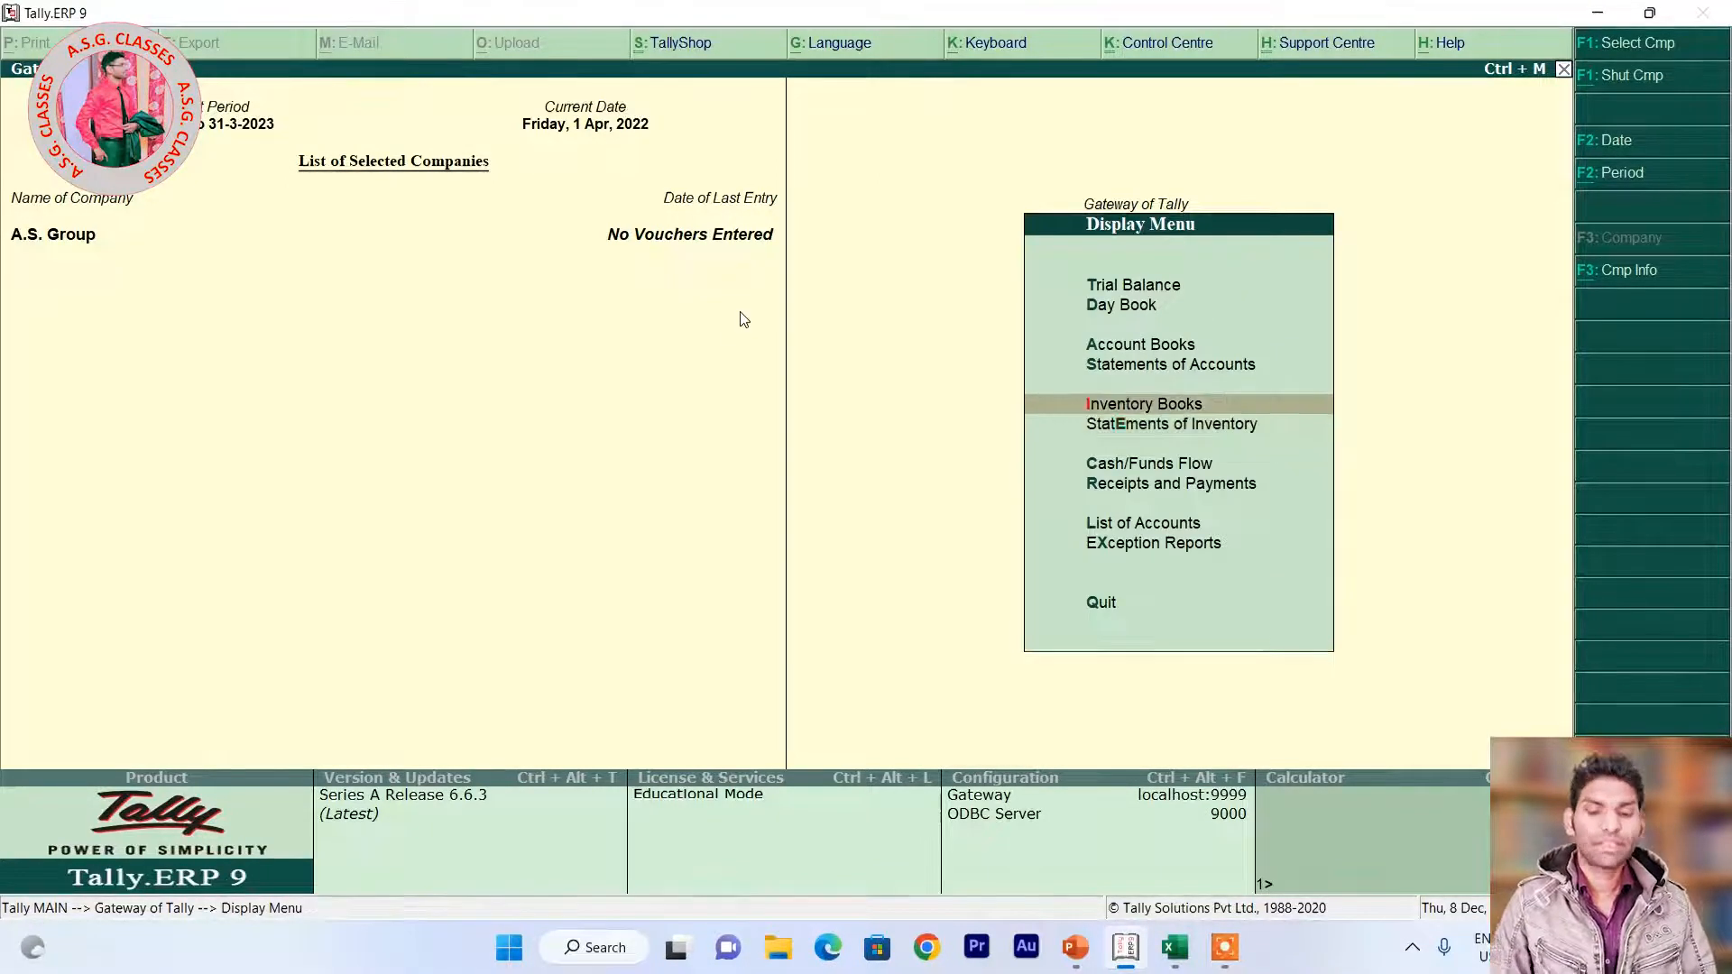
pyautogui.press('Return')
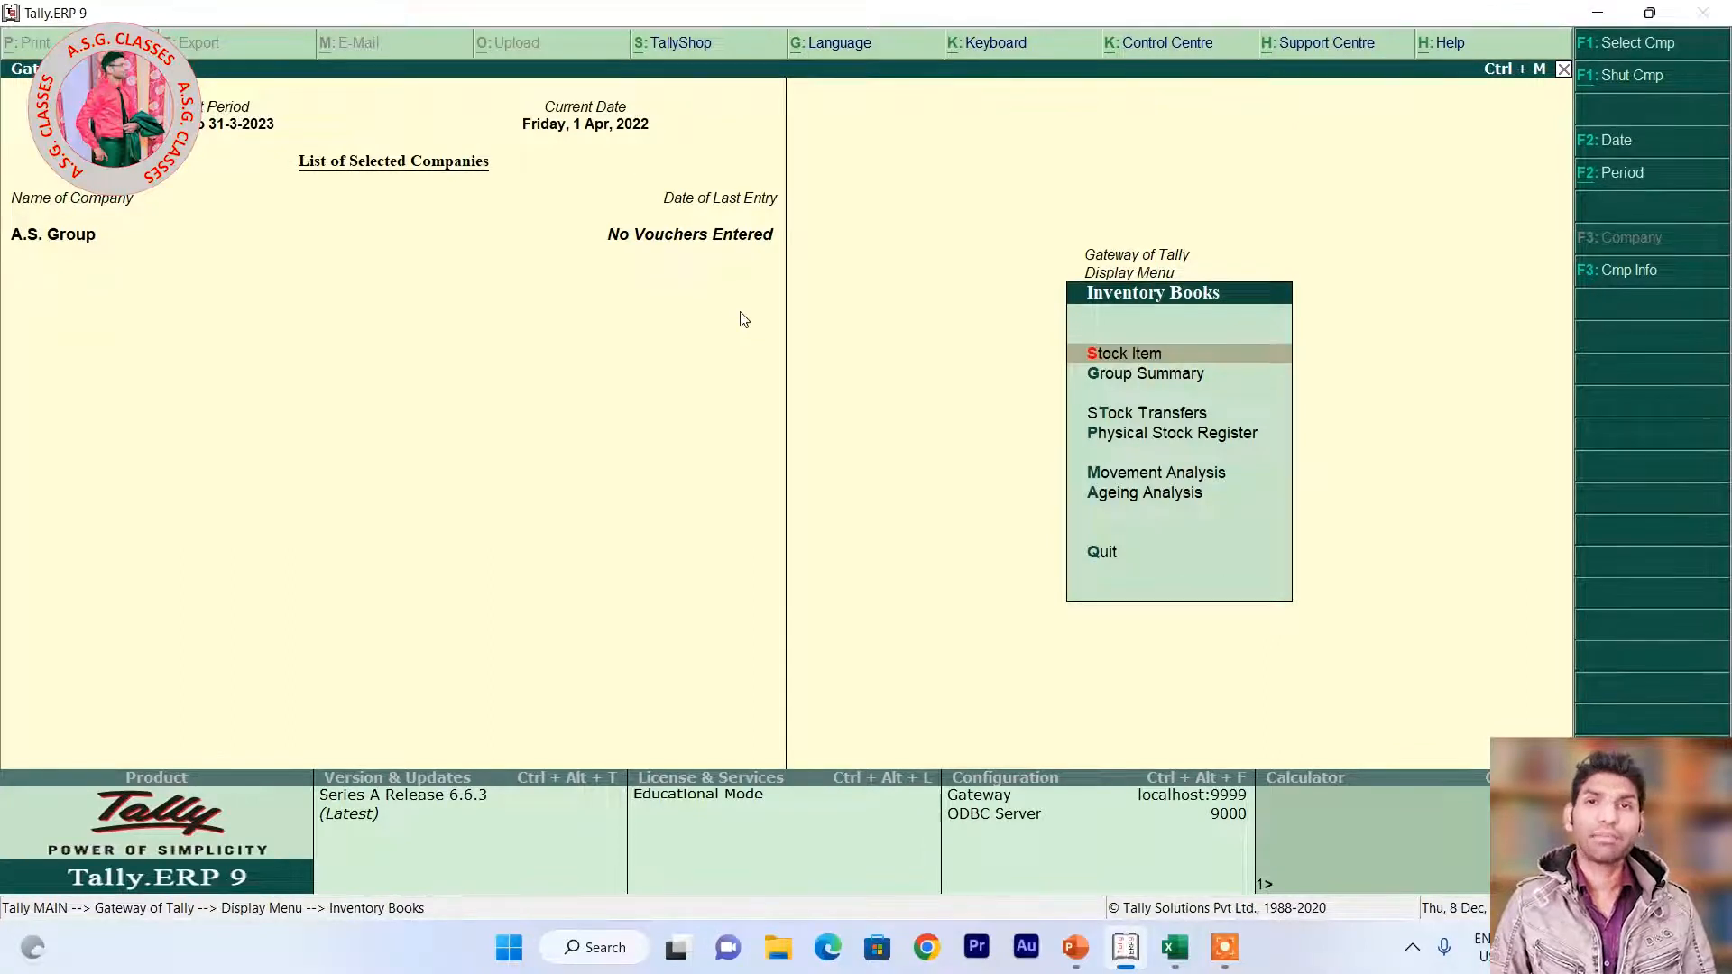
pyautogui.press('Escape')
pyautogui.press('Escape')
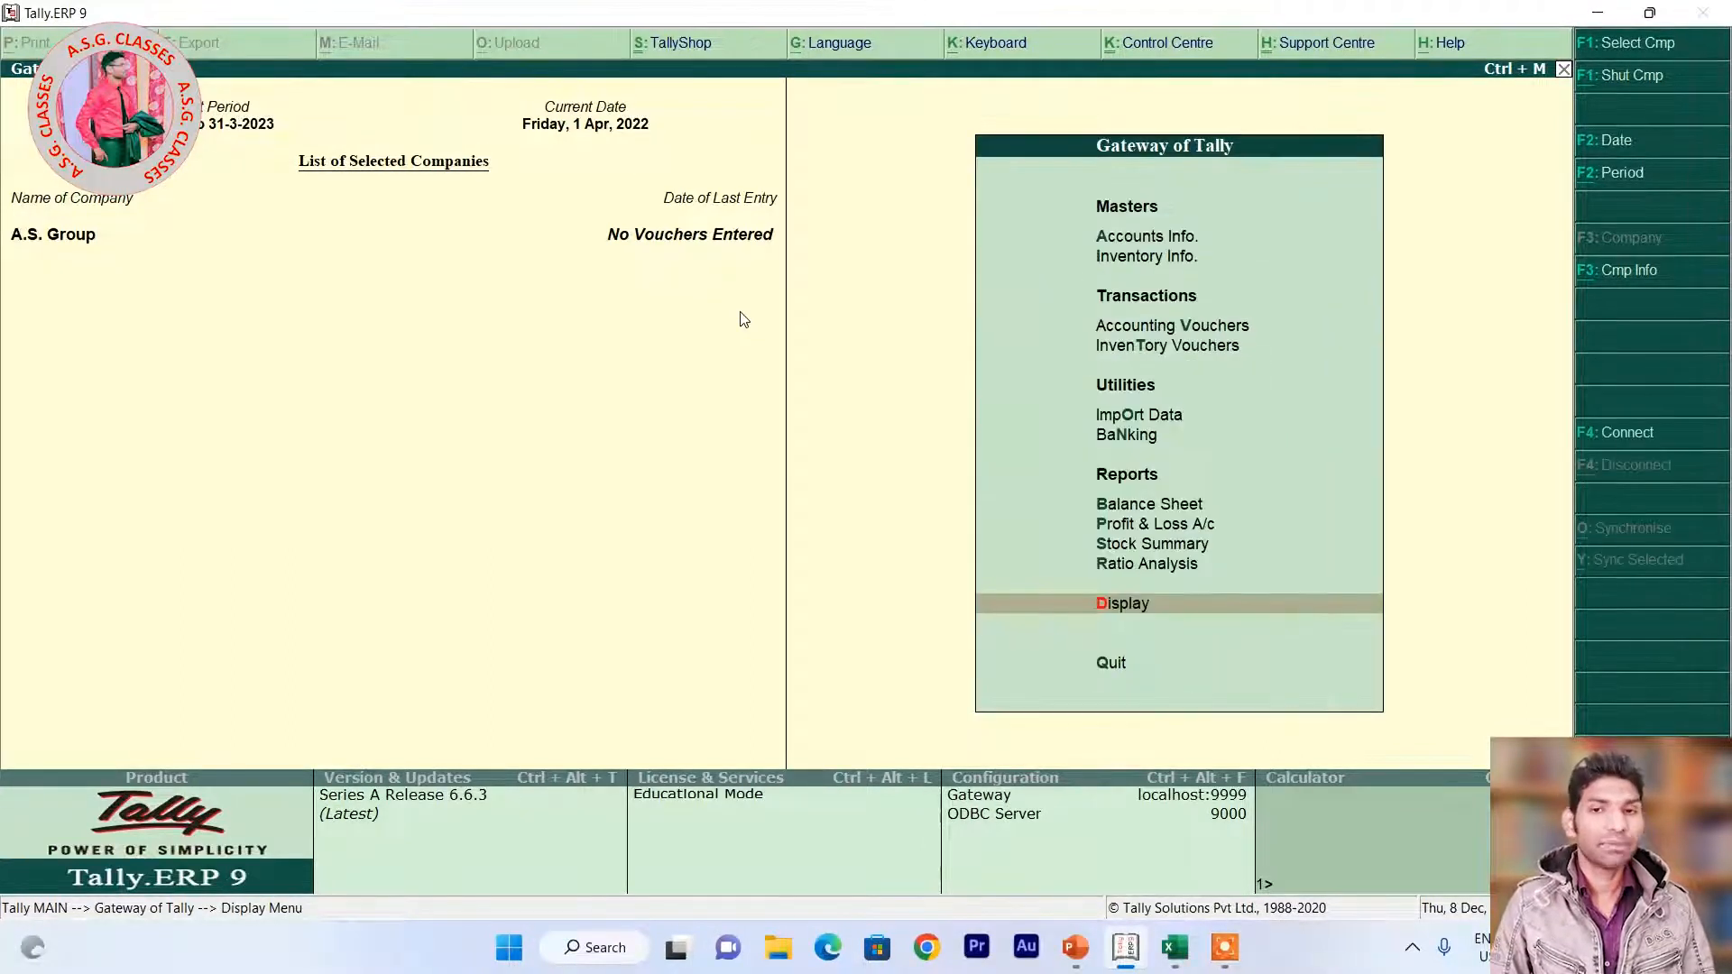
# Open Inventory Info. in Tally, reopening it once, then switch back to the Excel rate sheet.
pyautogui.press('Up')
pyautogui.press('Up')
pyautogui.press('Up')
pyautogui.press('Up')
pyautogui.press('Up')
pyautogui.press('Up')
pyautogui.press('Up')
pyautogui.press('Up')
pyautogui.press('Up')
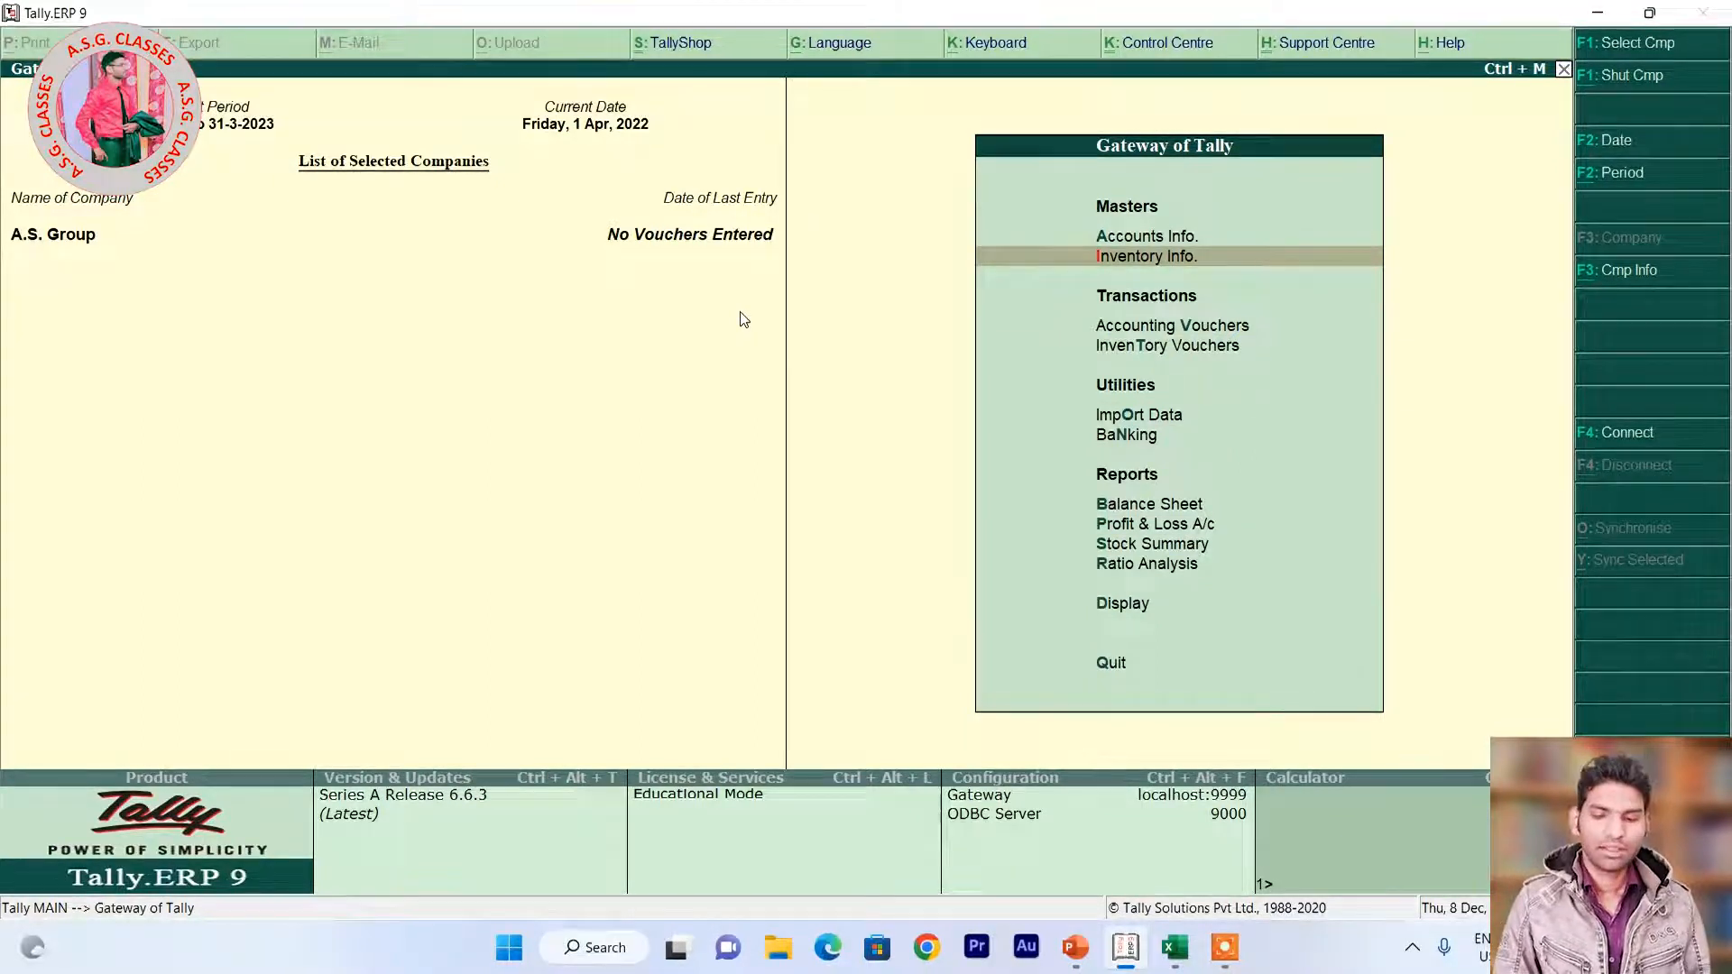
pyautogui.press('Return')
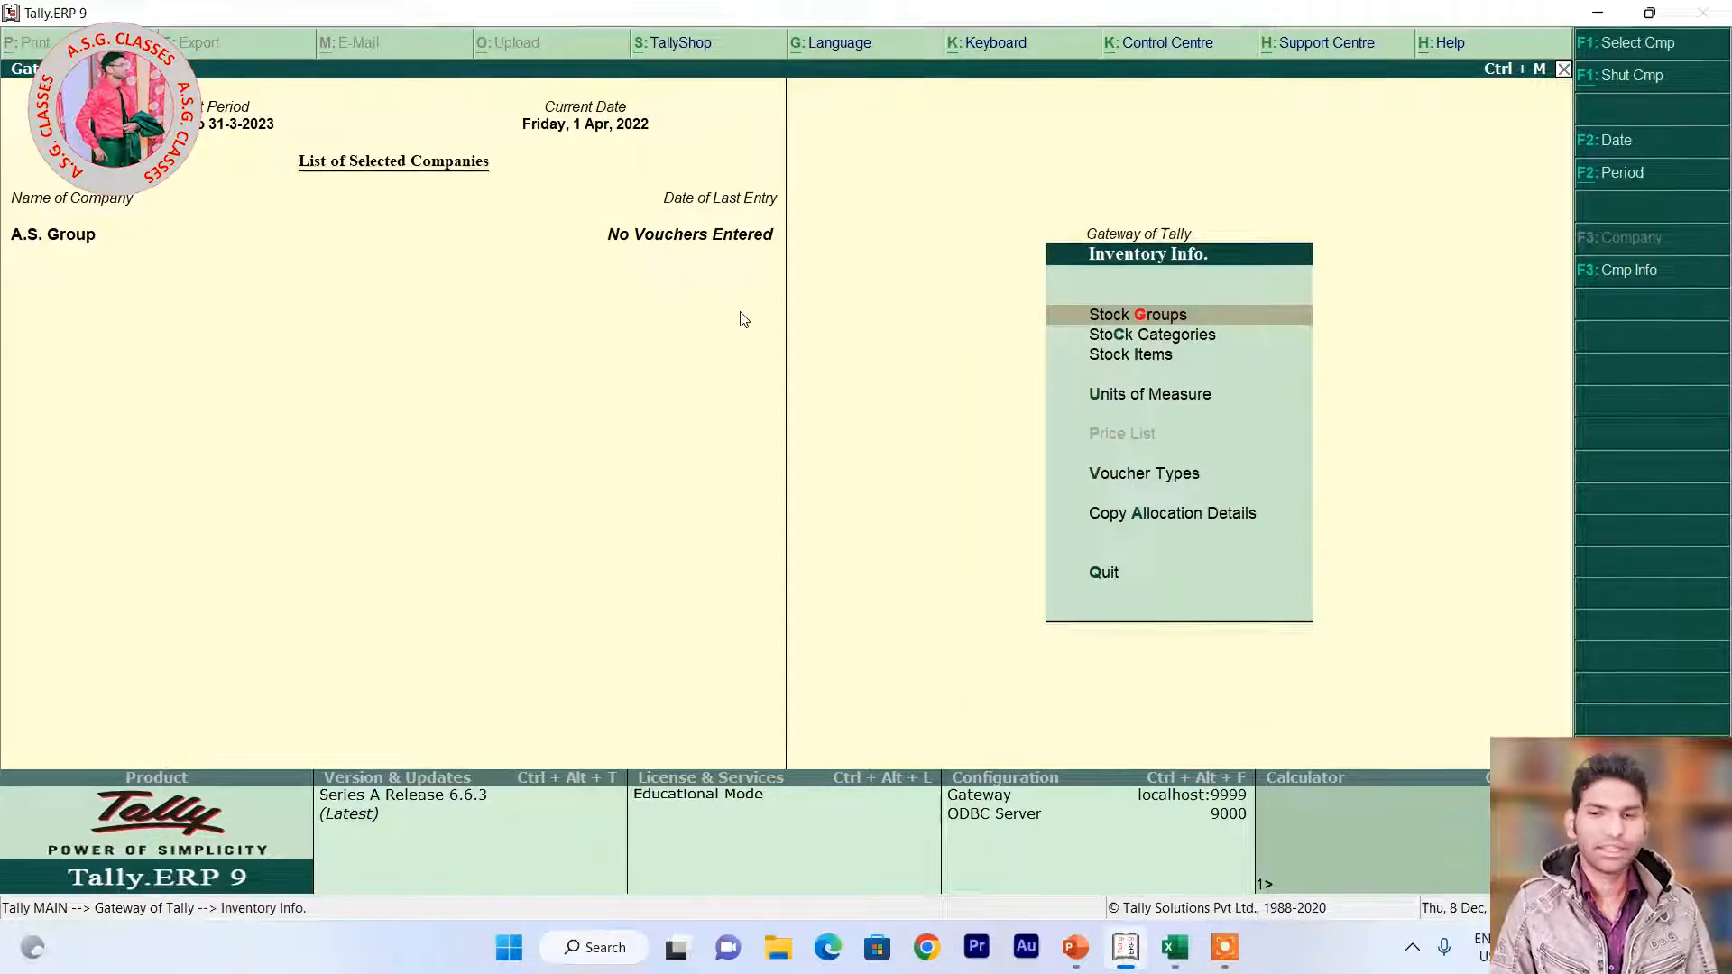
pyautogui.press('Escape')
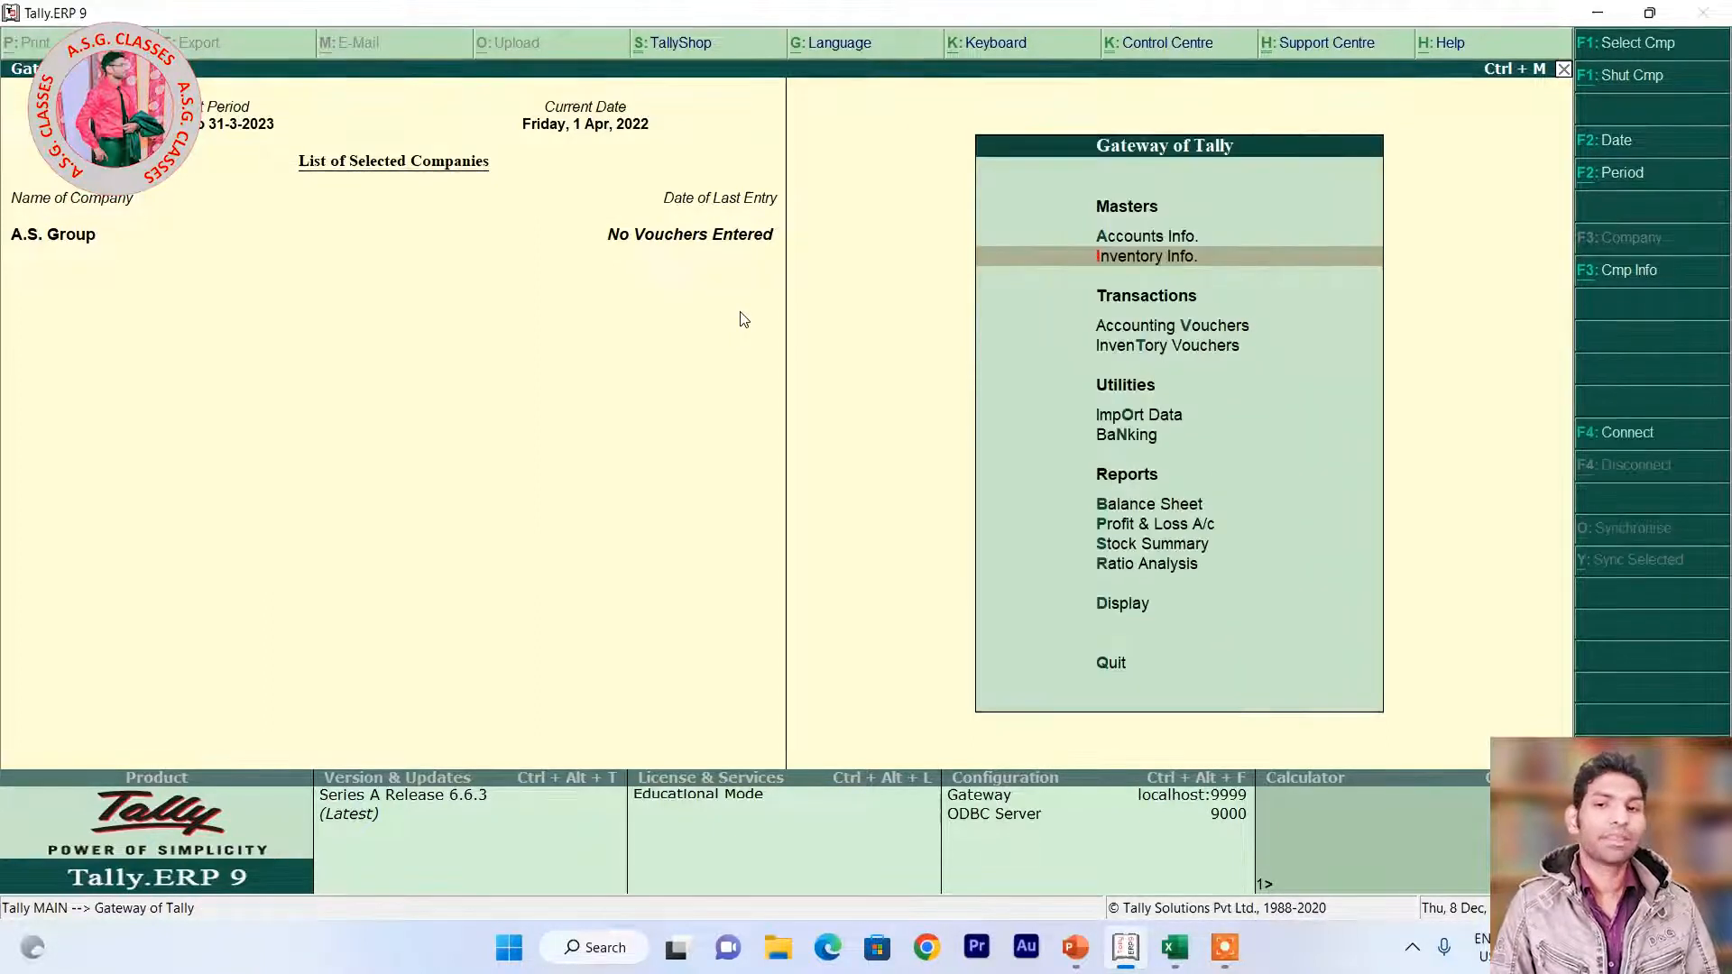
pyautogui.press('Up')
pyautogui.press('Down')
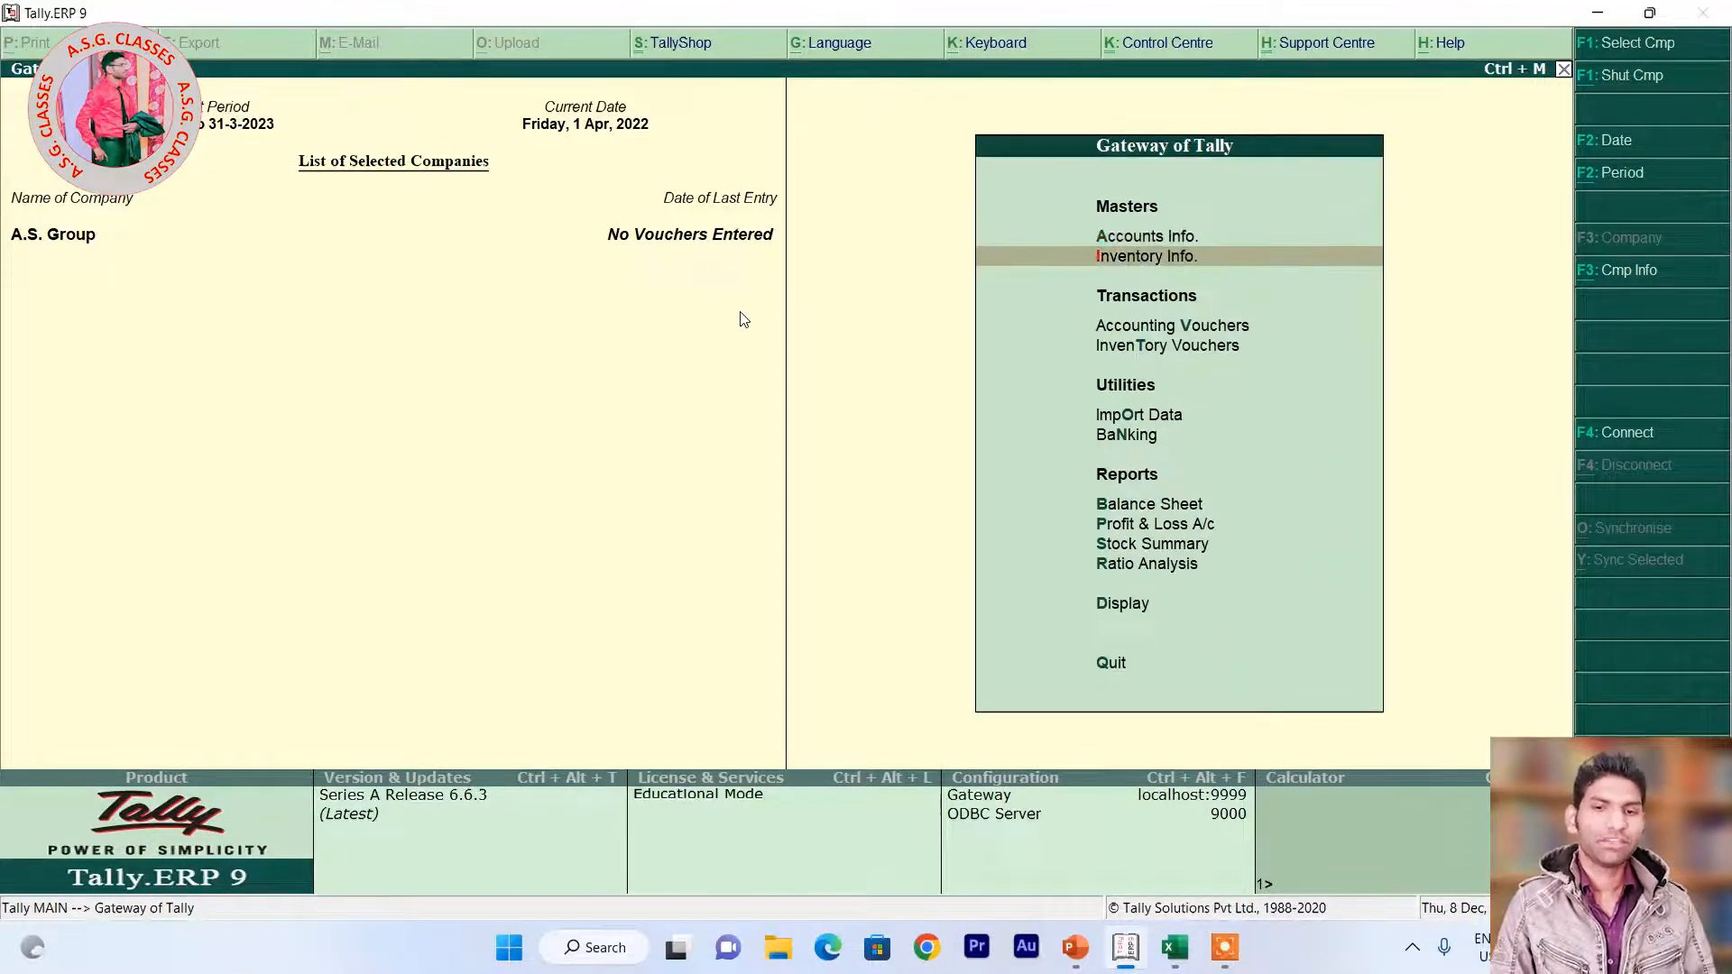
pyautogui.press('Return')
pyautogui.hotkey('alt', 'Tab')
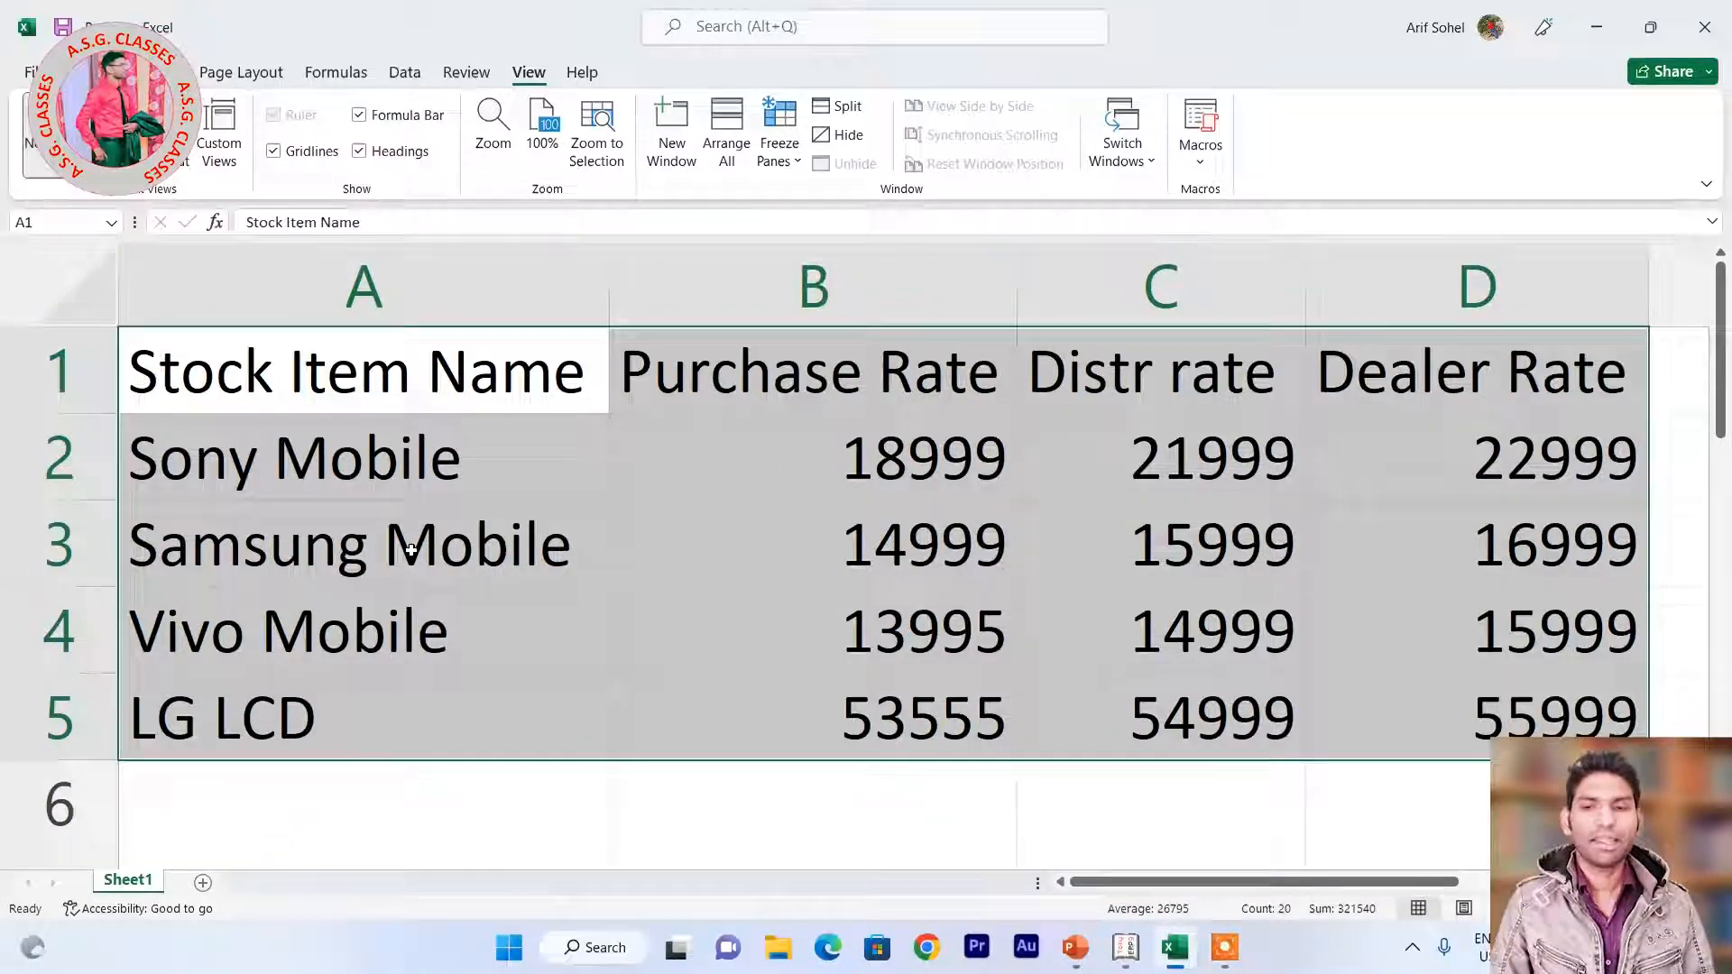
# Open a new Stock Group creation form and close it unsaved.
pyautogui.hotkey('alt', 'Tab')
pyautogui.press('Return')
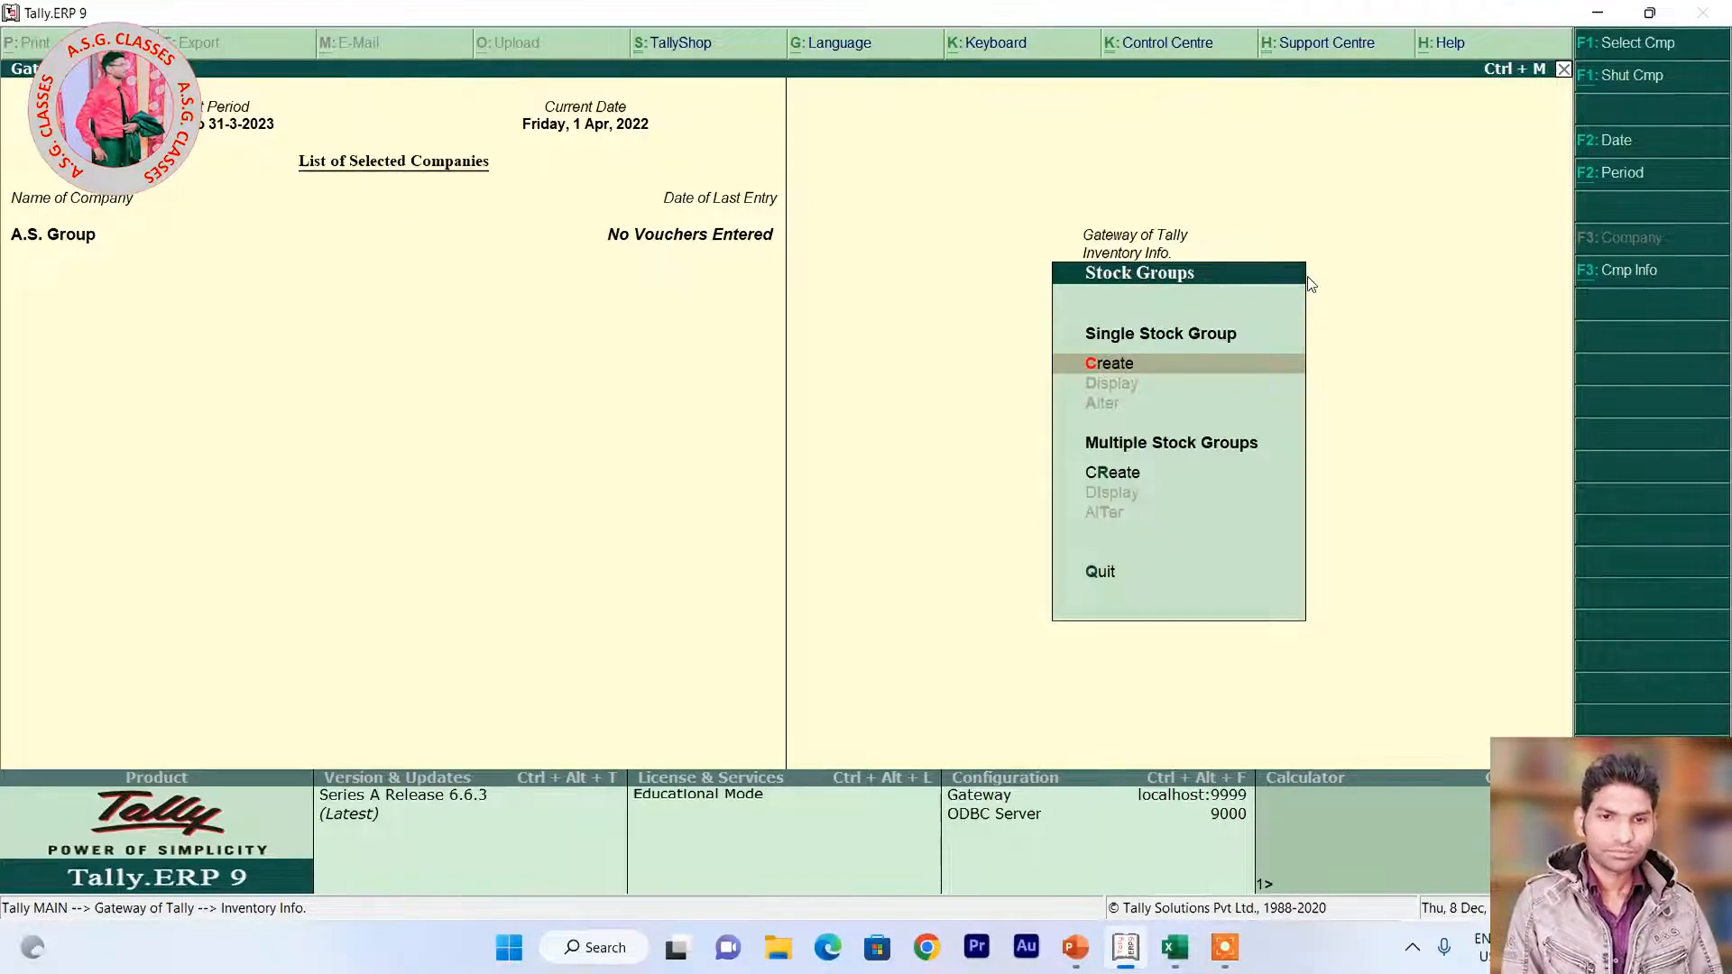
pyautogui.press('Return')
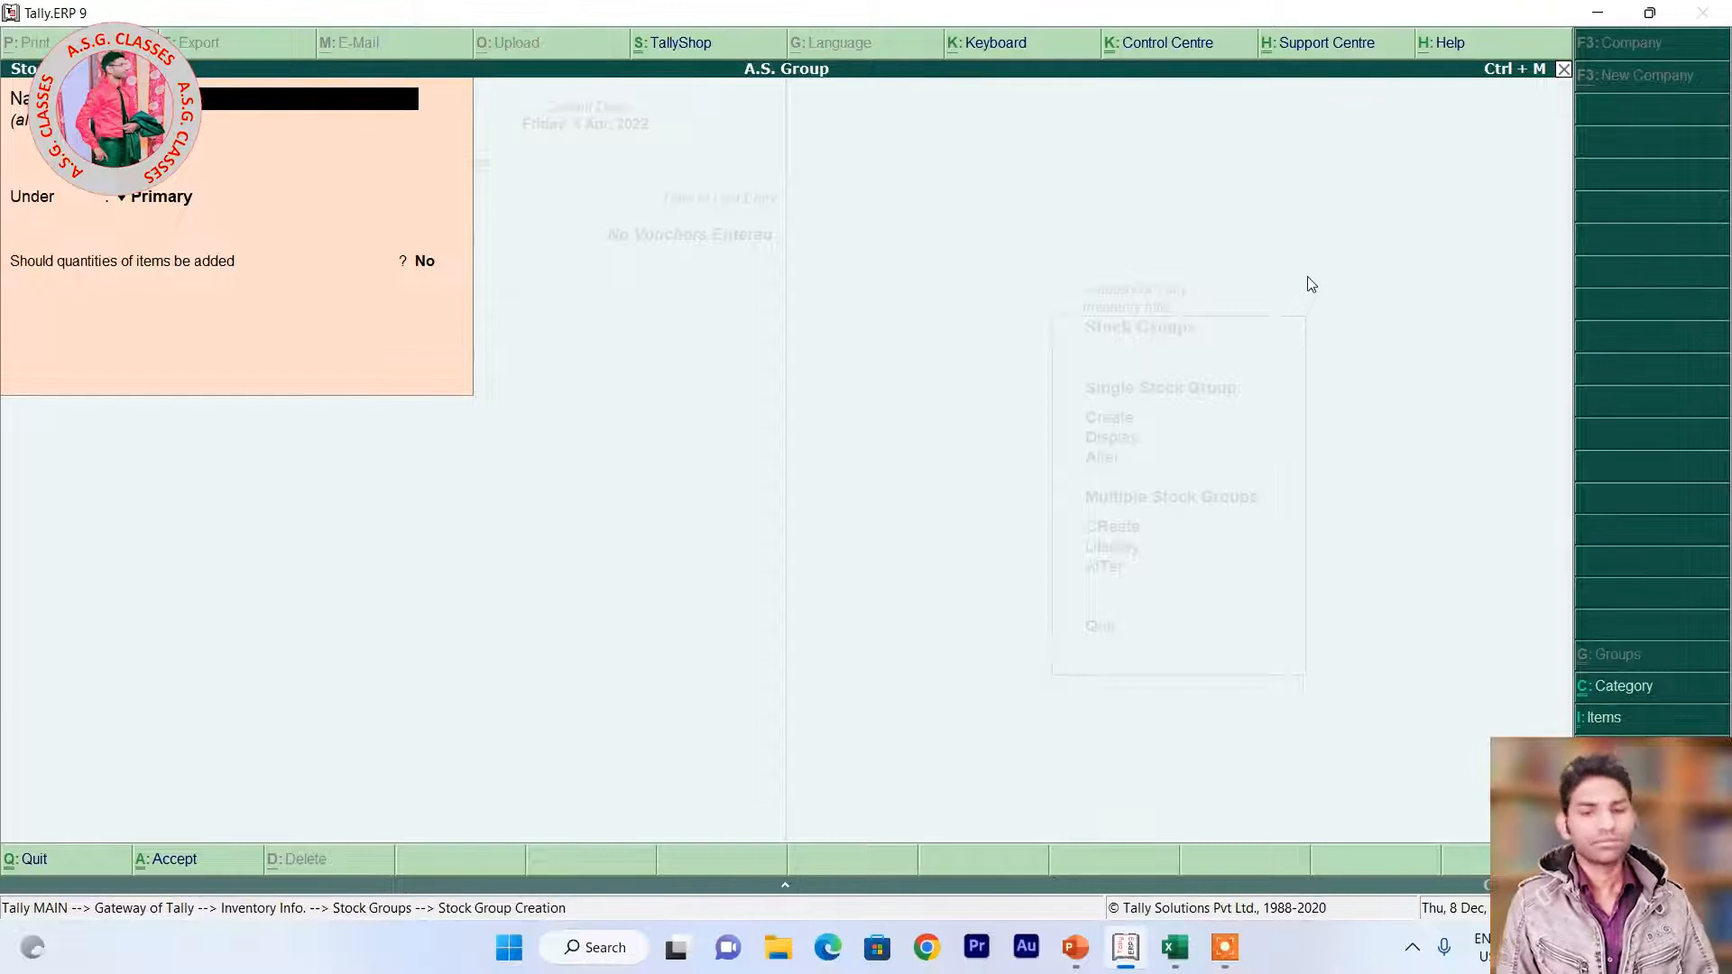
pyautogui.press('Escape')
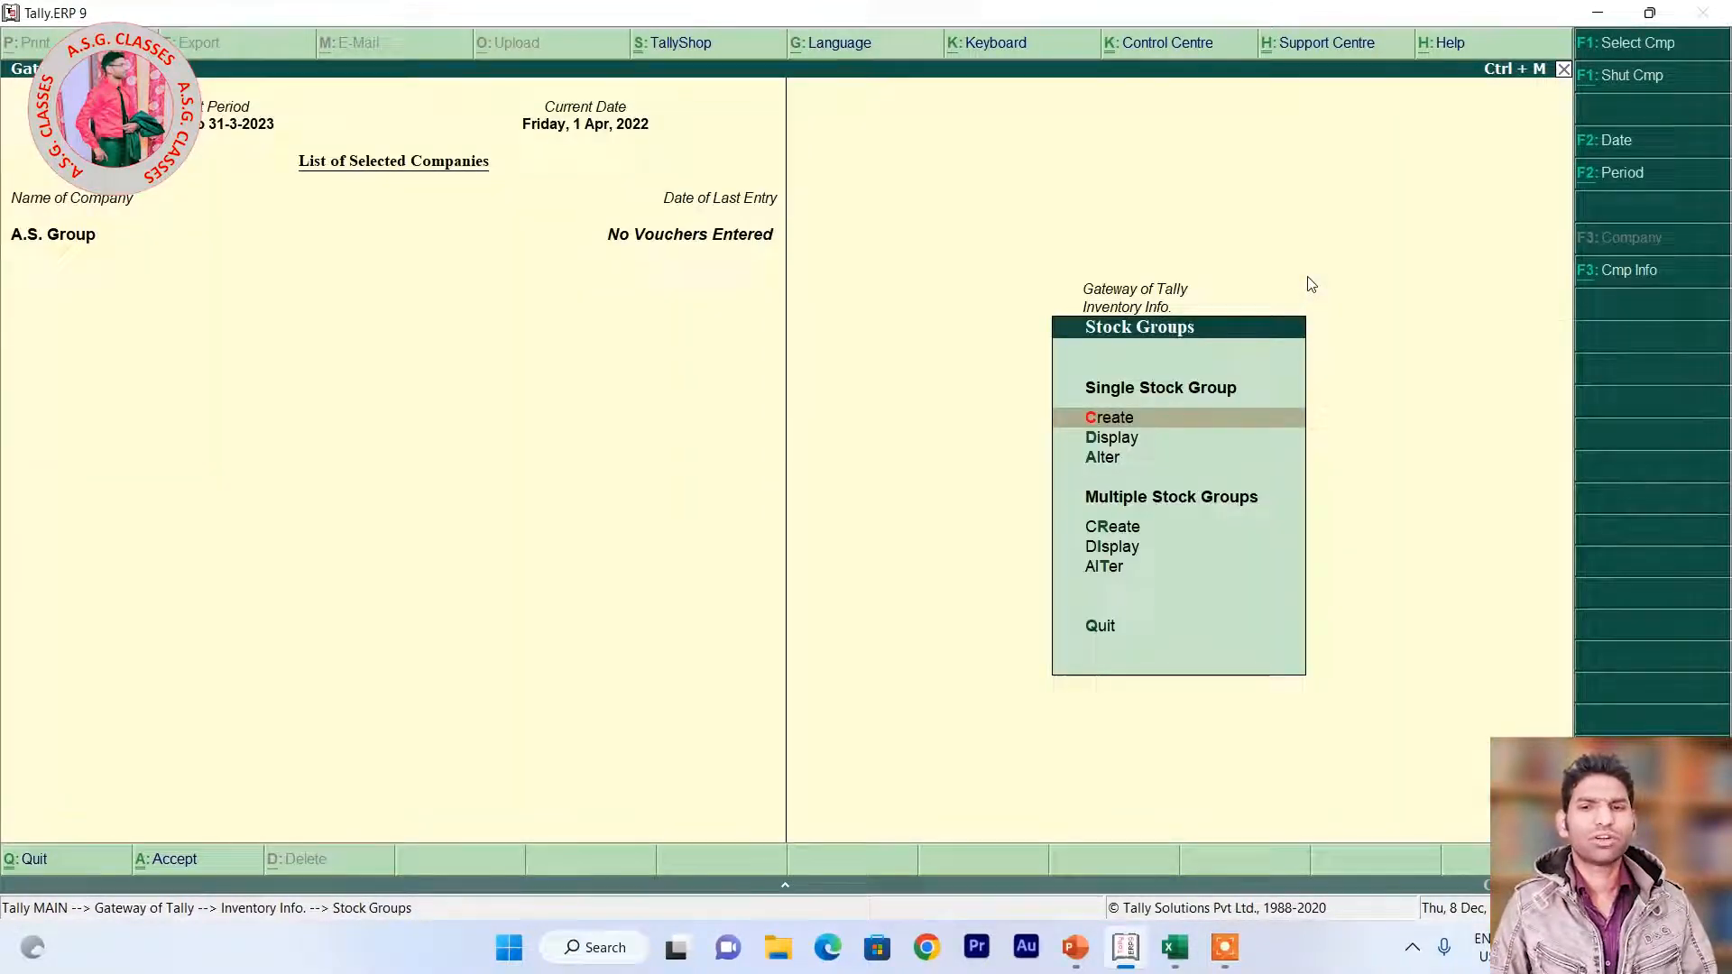
pyautogui.press('Escape')
# Open a Stock Category creation form, dismiss the internet-required message, and close it unsaved.
pyautogui.press('Down')
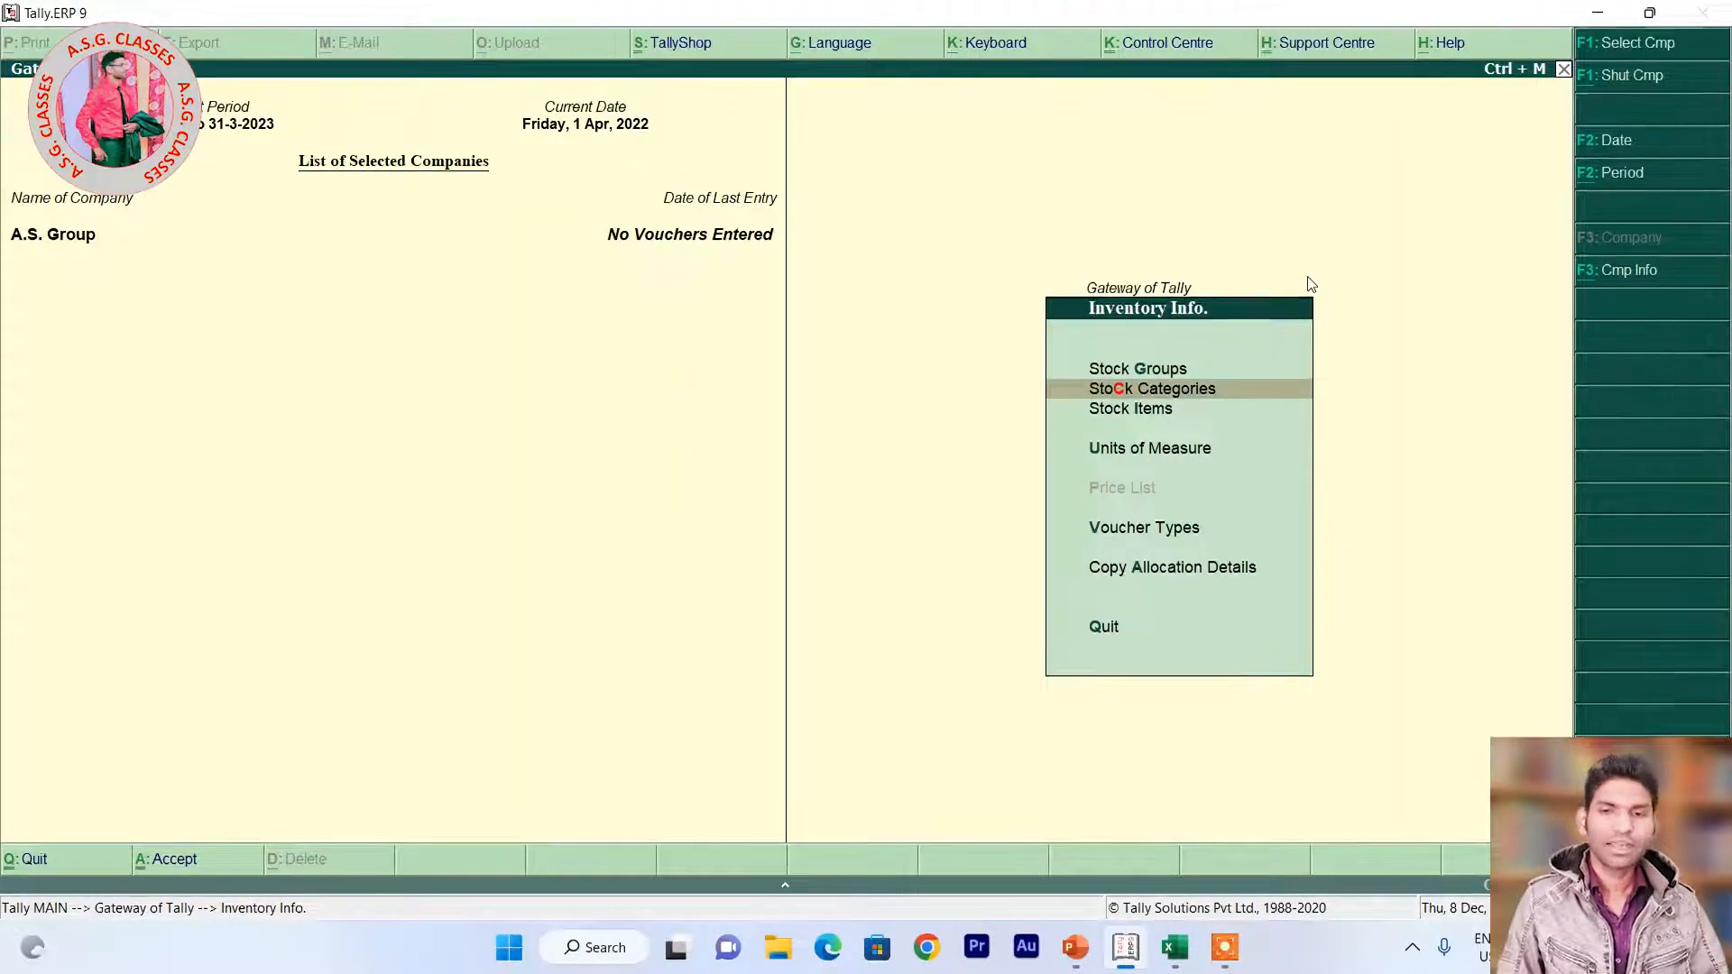
pyautogui.press('Return')
pyautogui.press('Return')
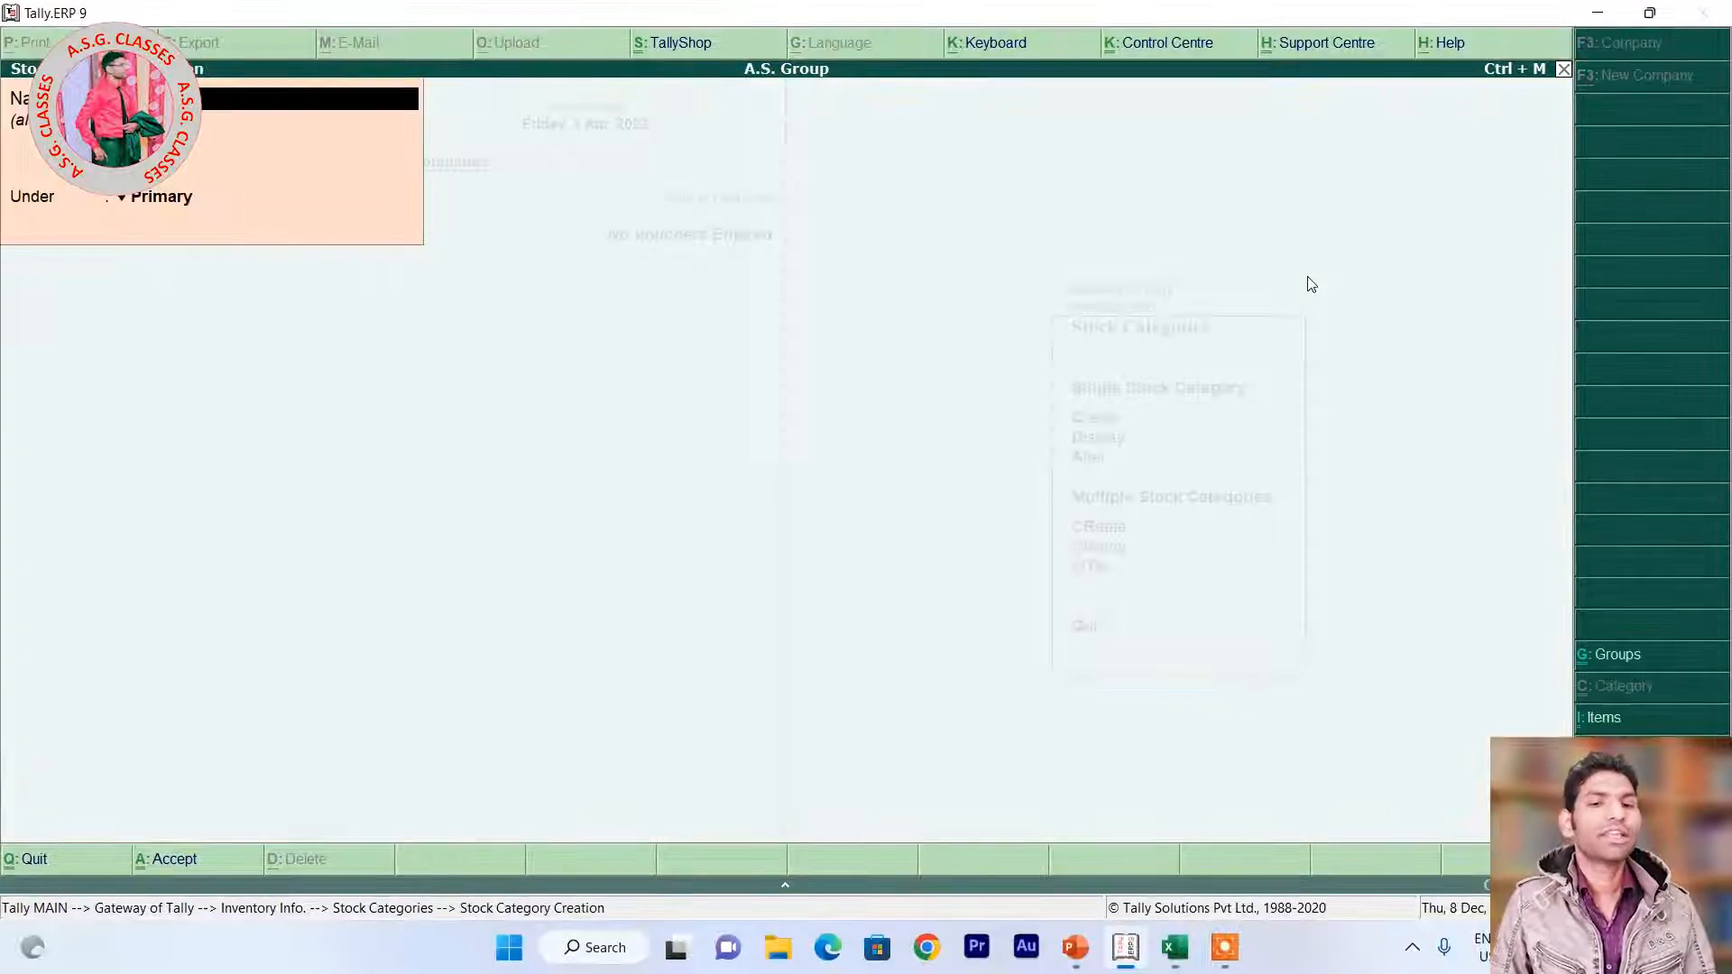
pyautogui.hotkey('alt', 'Tab')
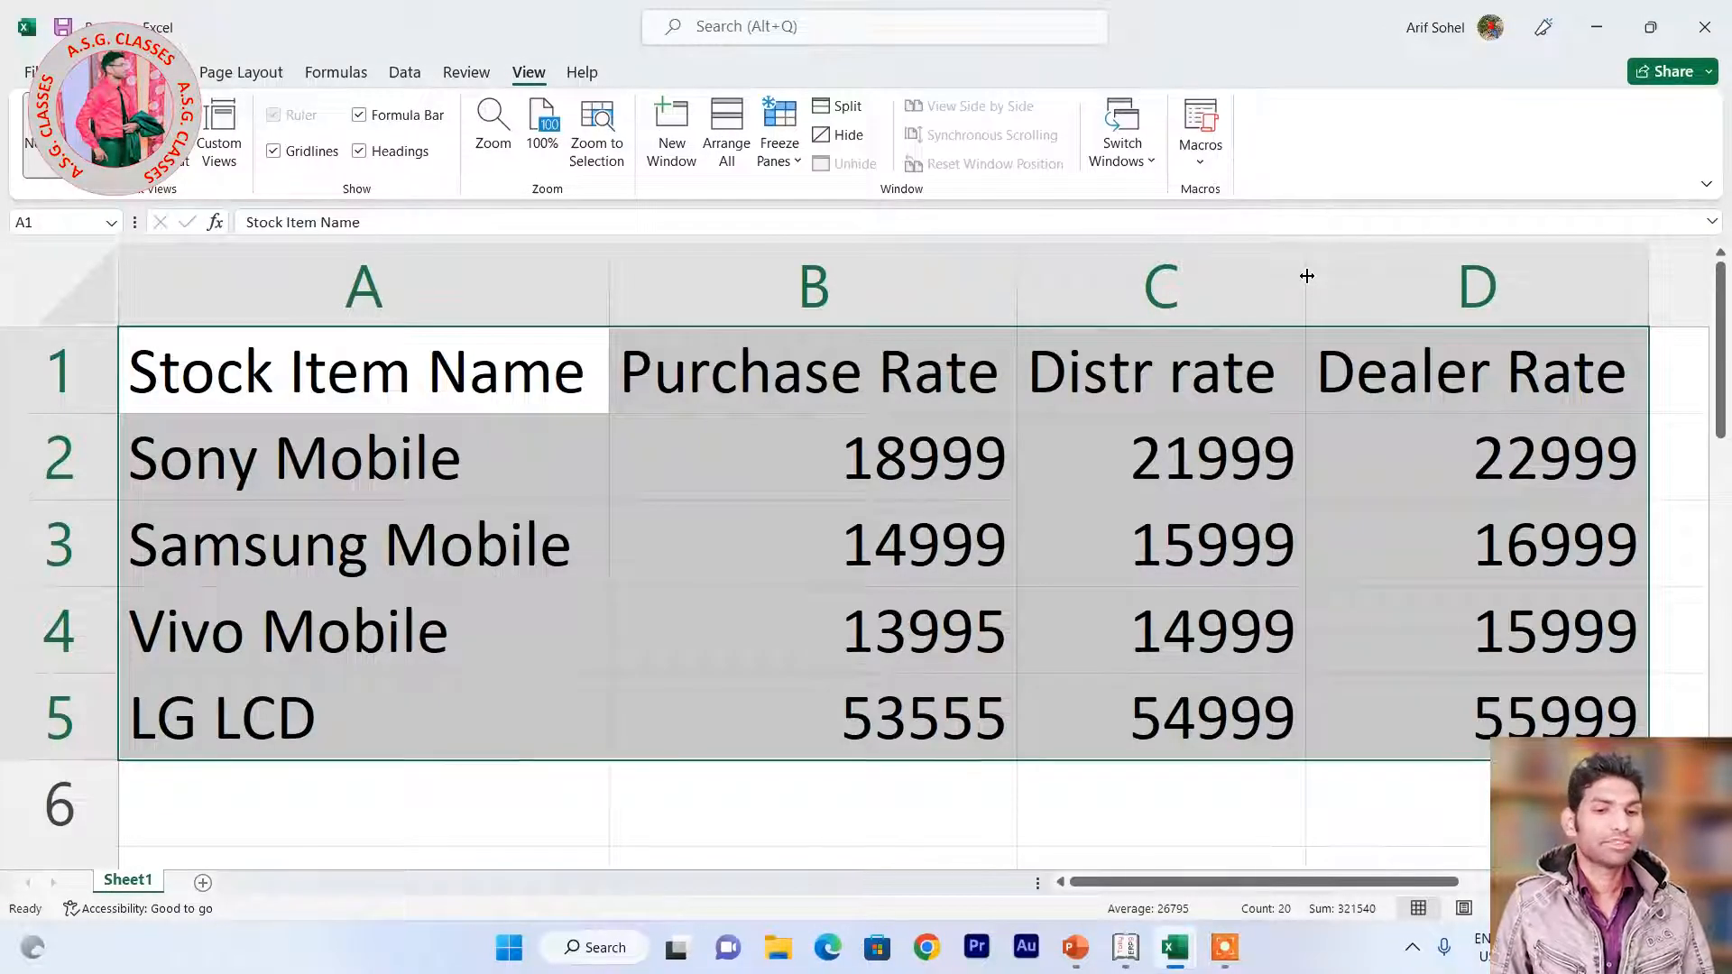
pyautogui.hotkey('alt', 'Tab')
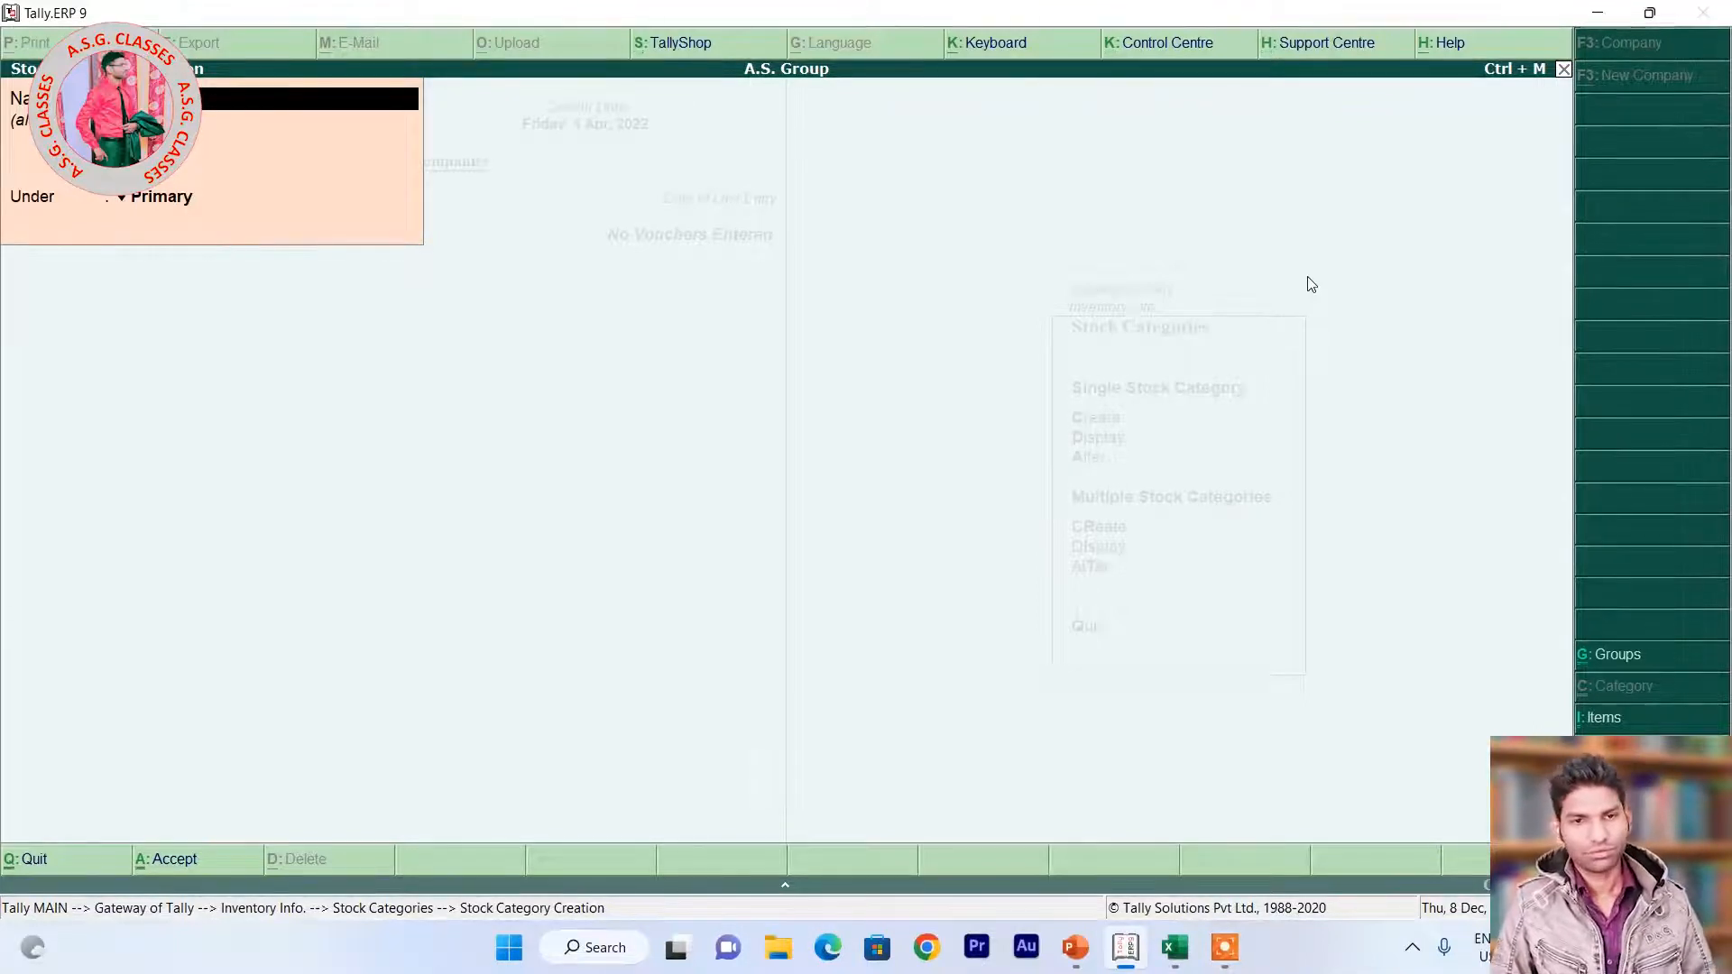
pyautogui.hotkey('alt', 's')
pyautogui.press('Escape')
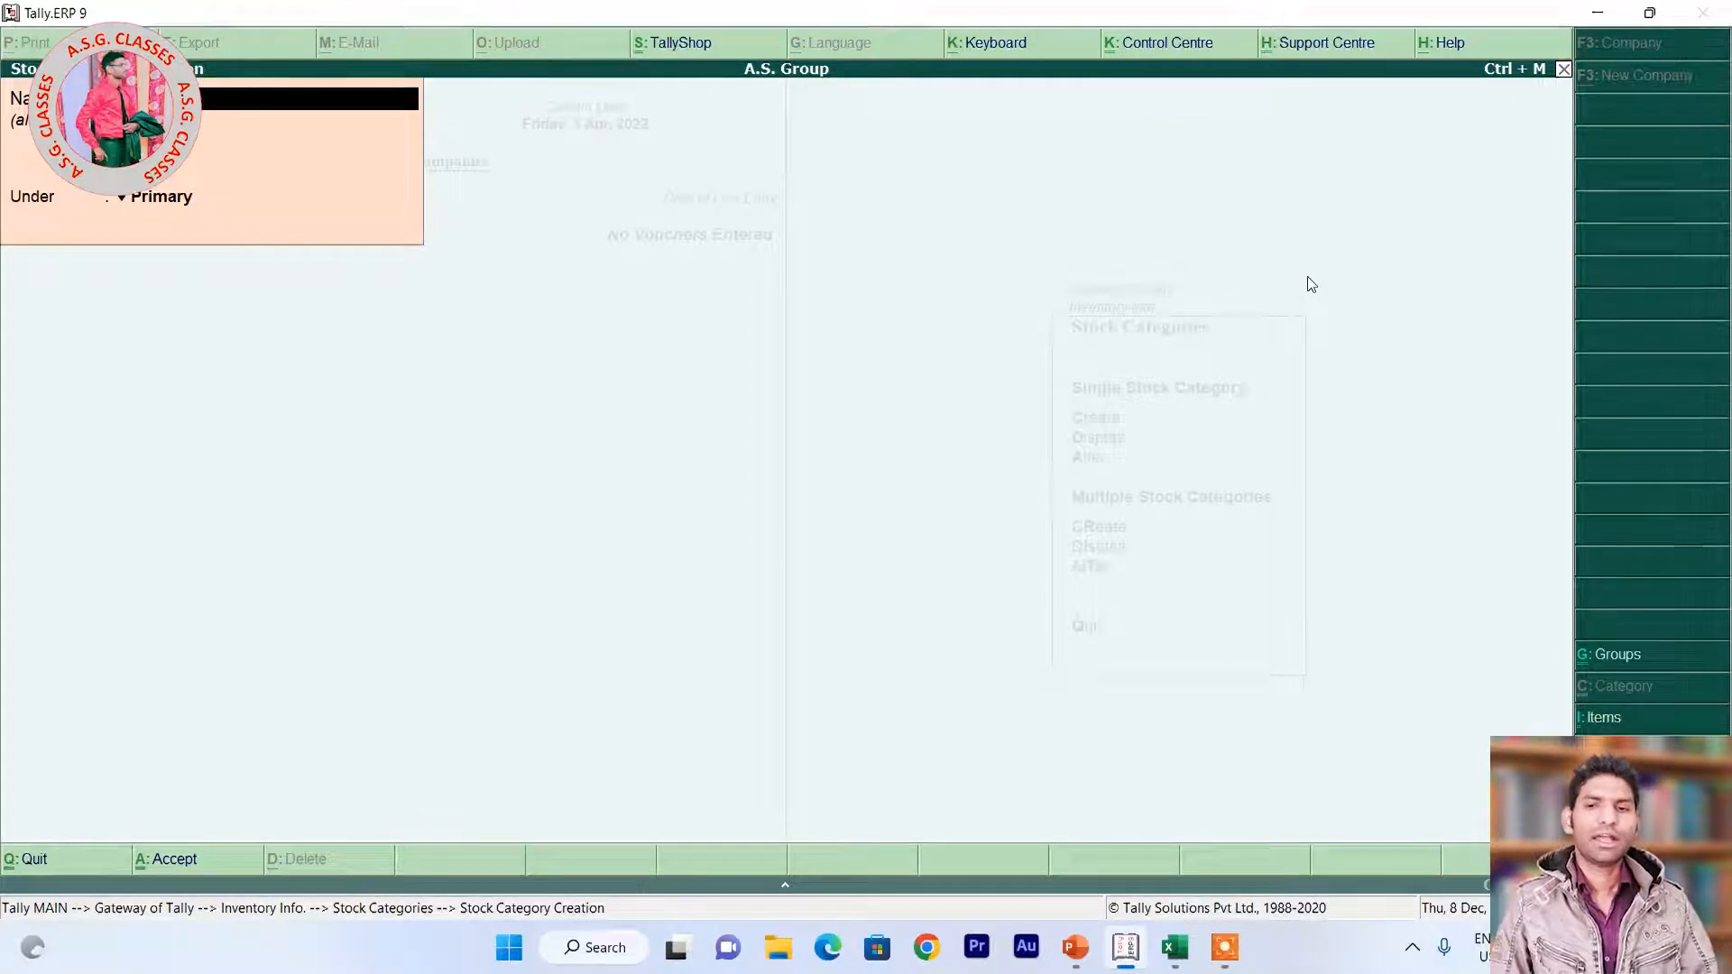
pyautogui.press('Escape')
pyautogui.press('Escape')
pyautogui.press('Down')
pyautogui.press('Down')
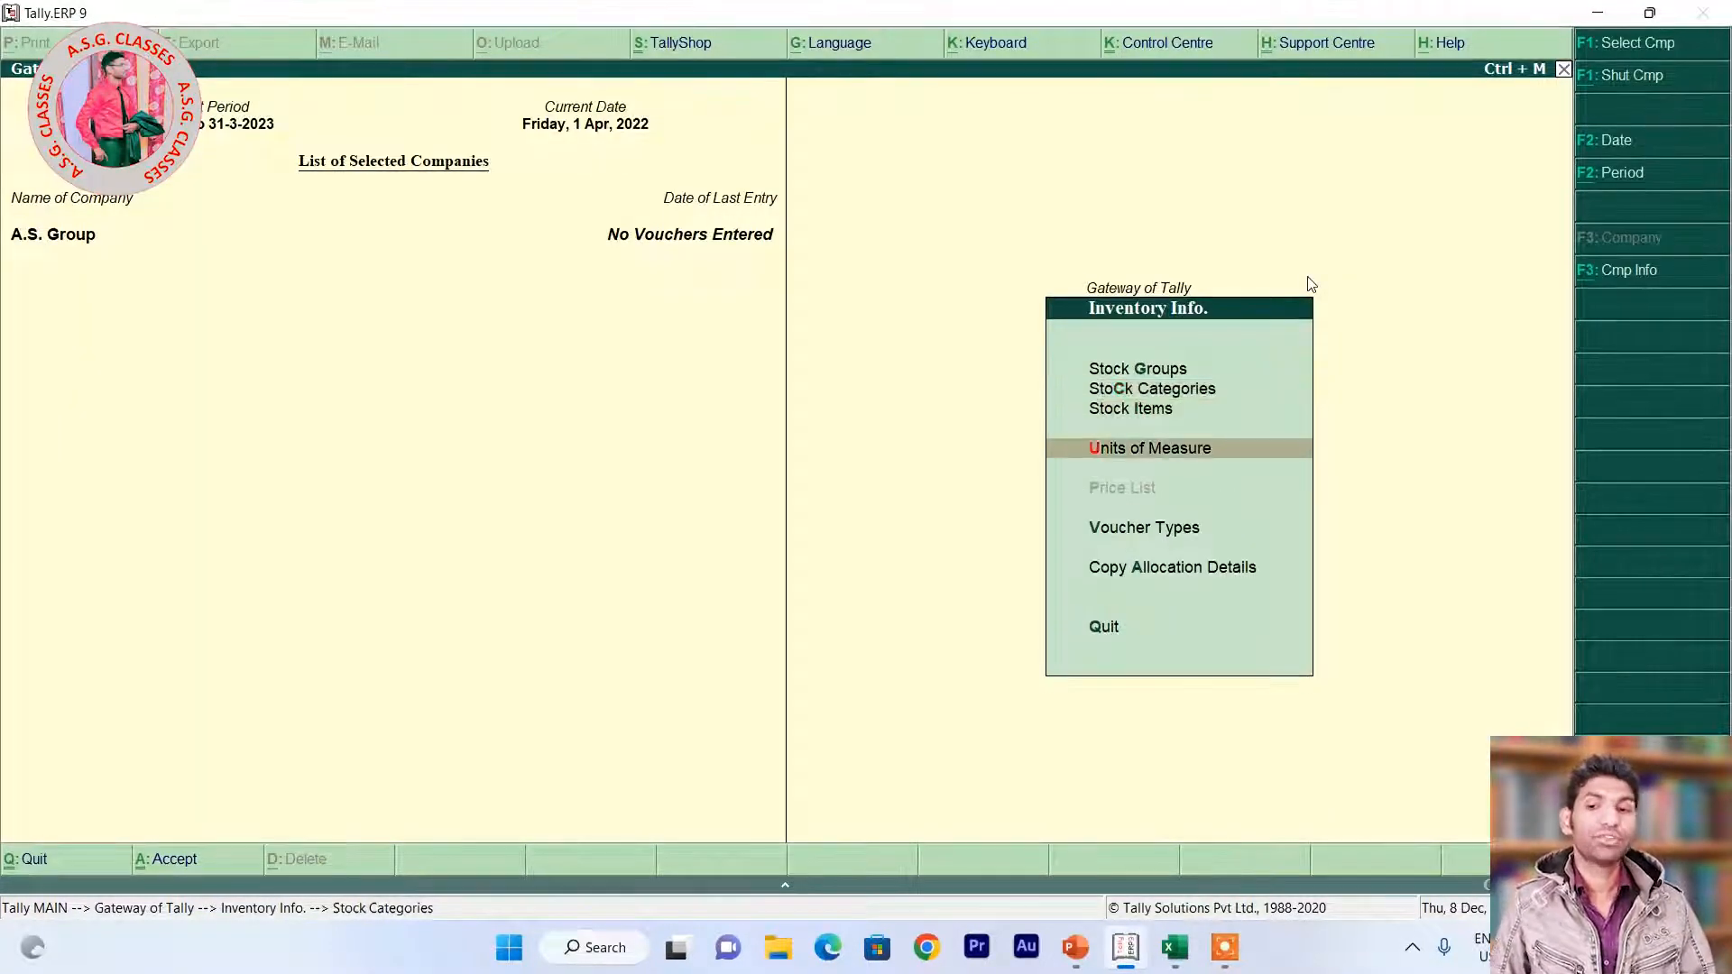
pyautogui.press('Return')
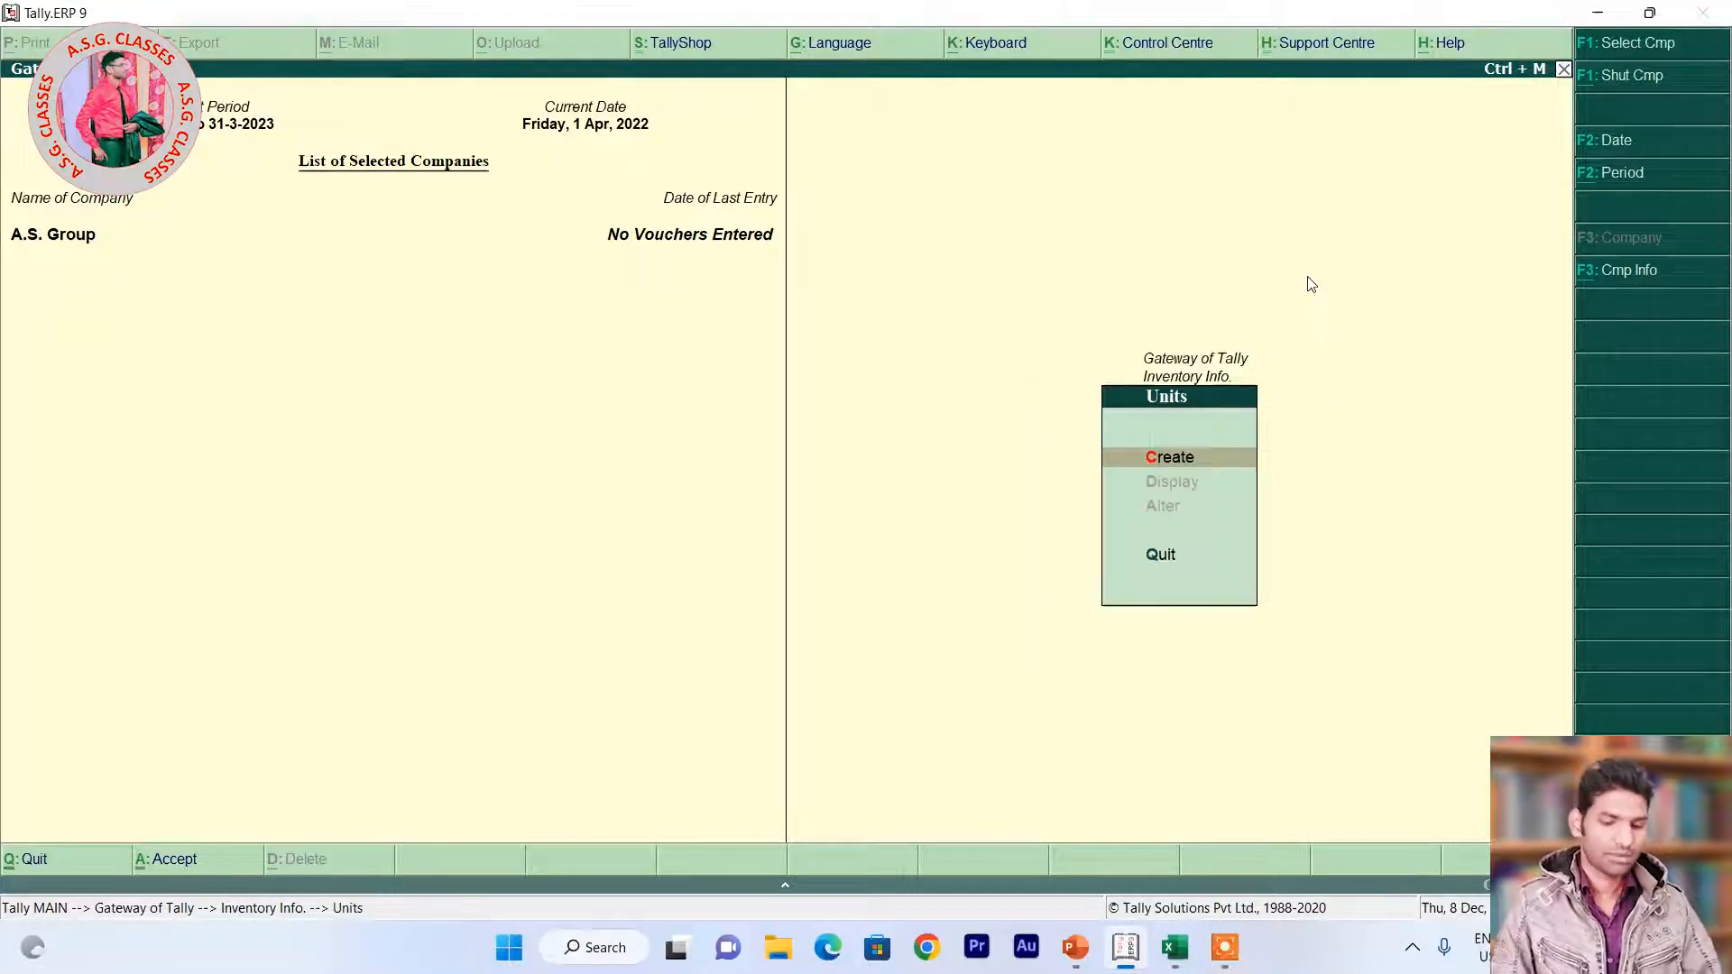
pyautogui.press('Return')
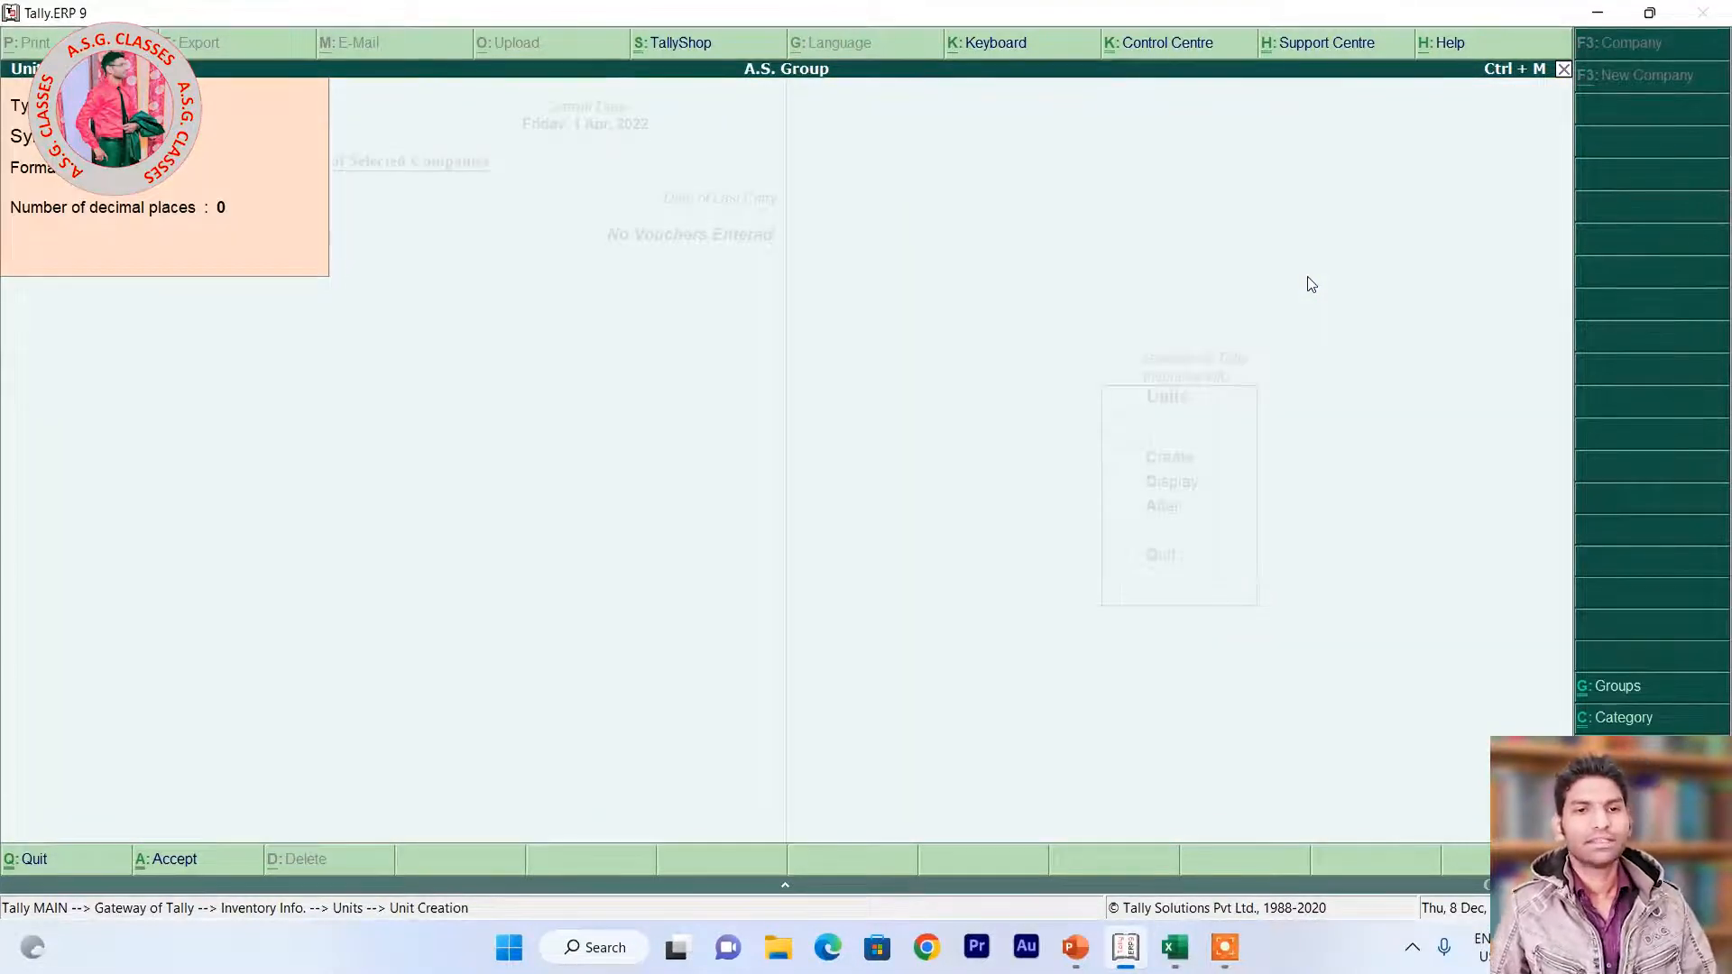
pyautogui.press('Return')
pyautogui.press('Return')
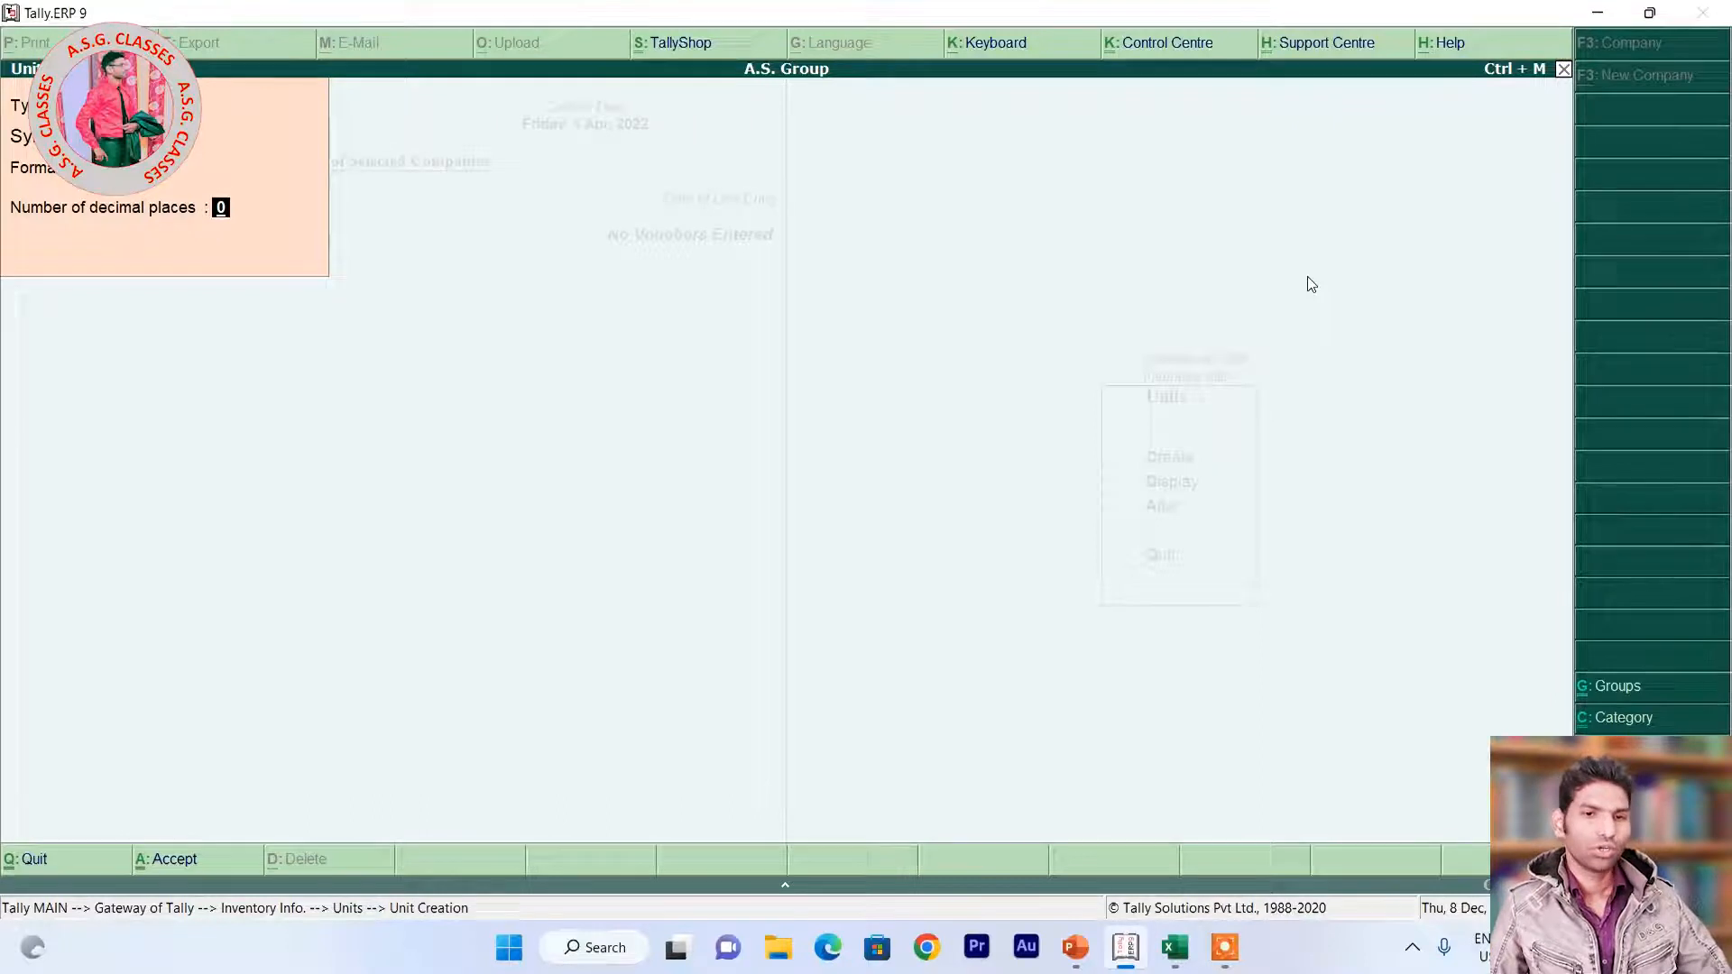
pyautogui.press('Return')
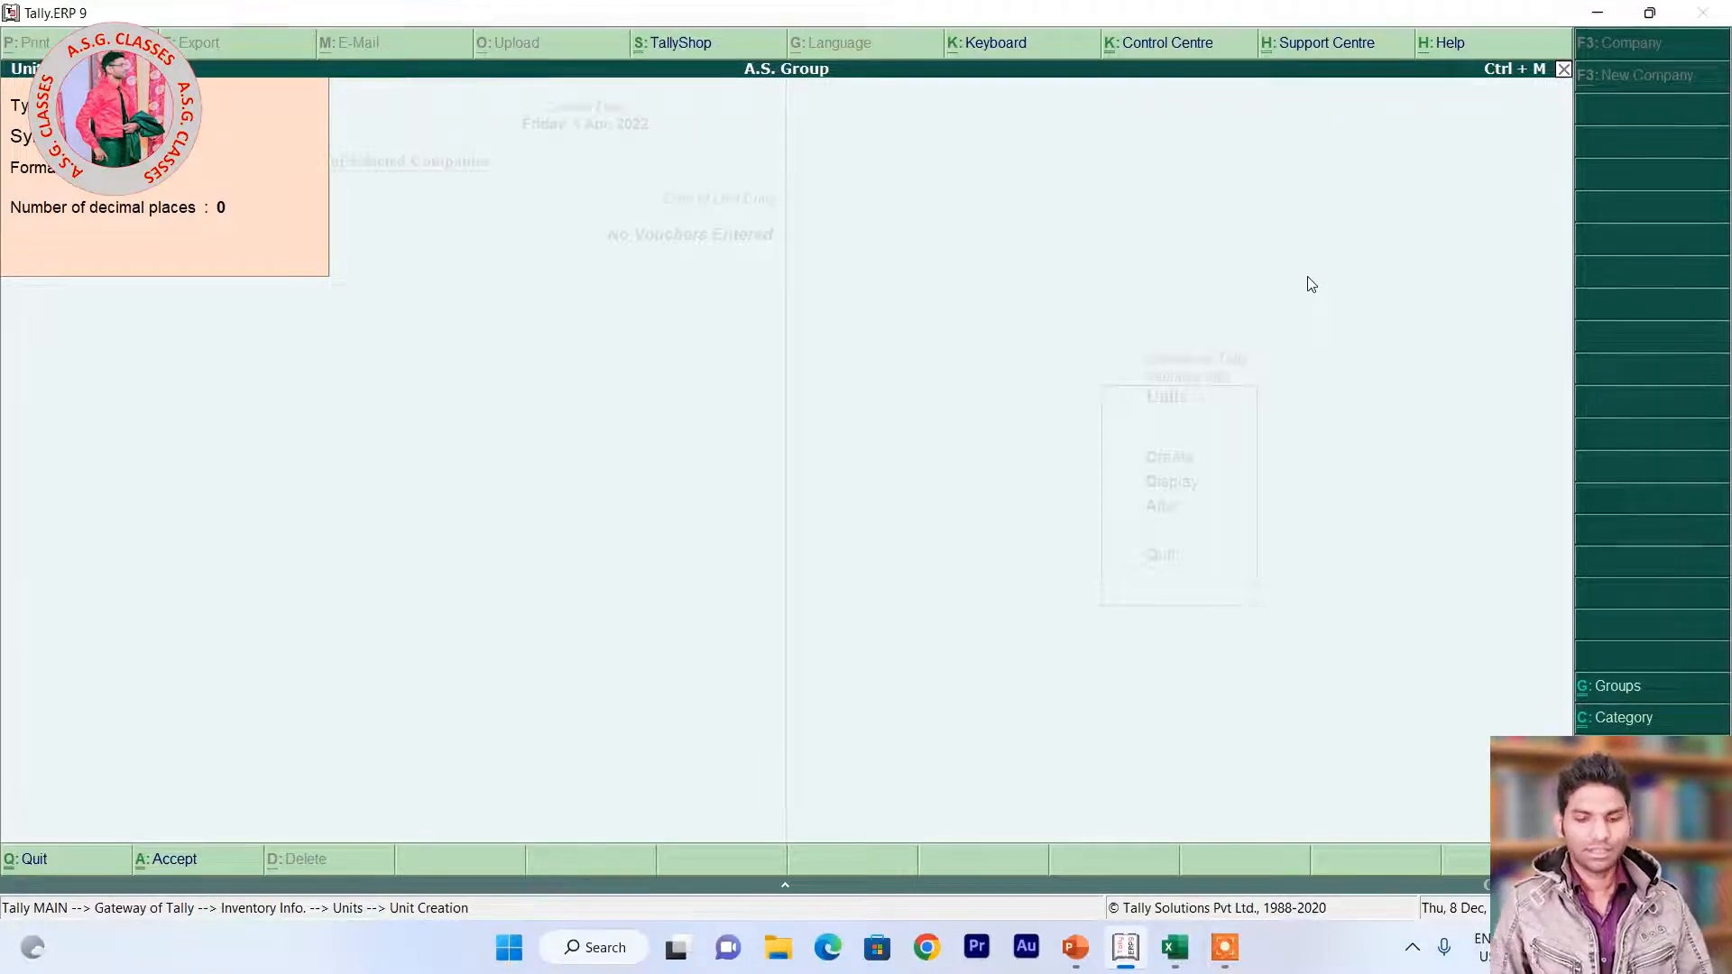
pyautogui.press('Escape')
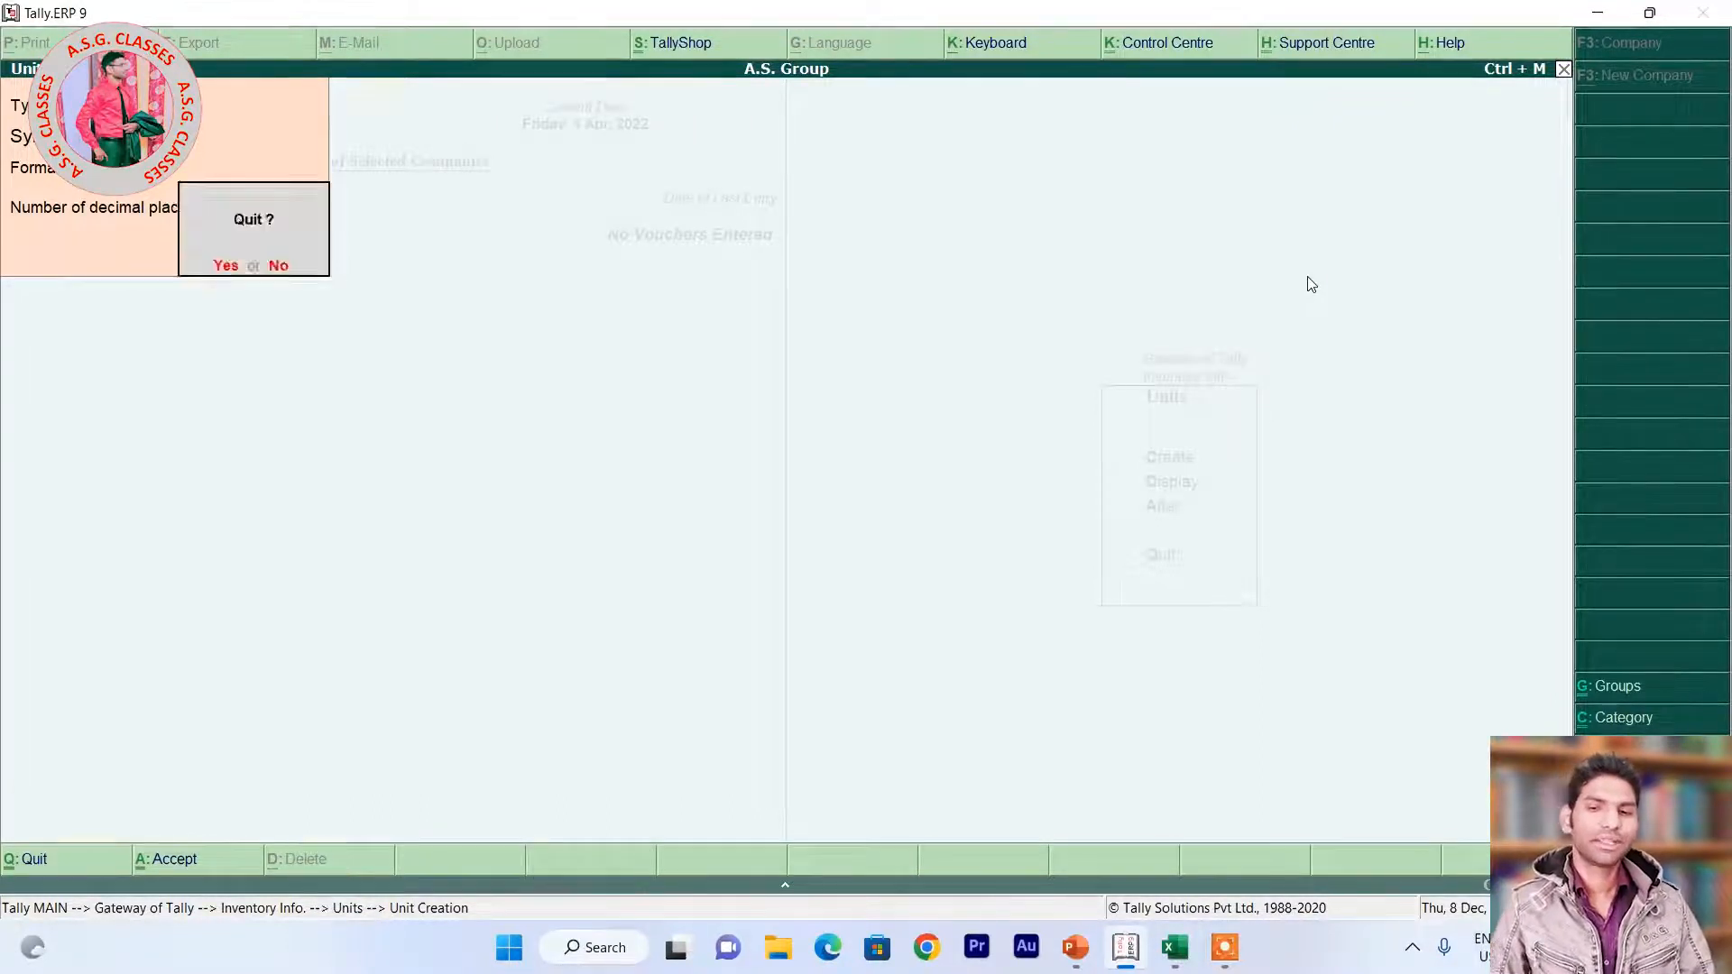
pyautogui.press('y')
pyautogui.press('Down')
pyautogui.press('Return')
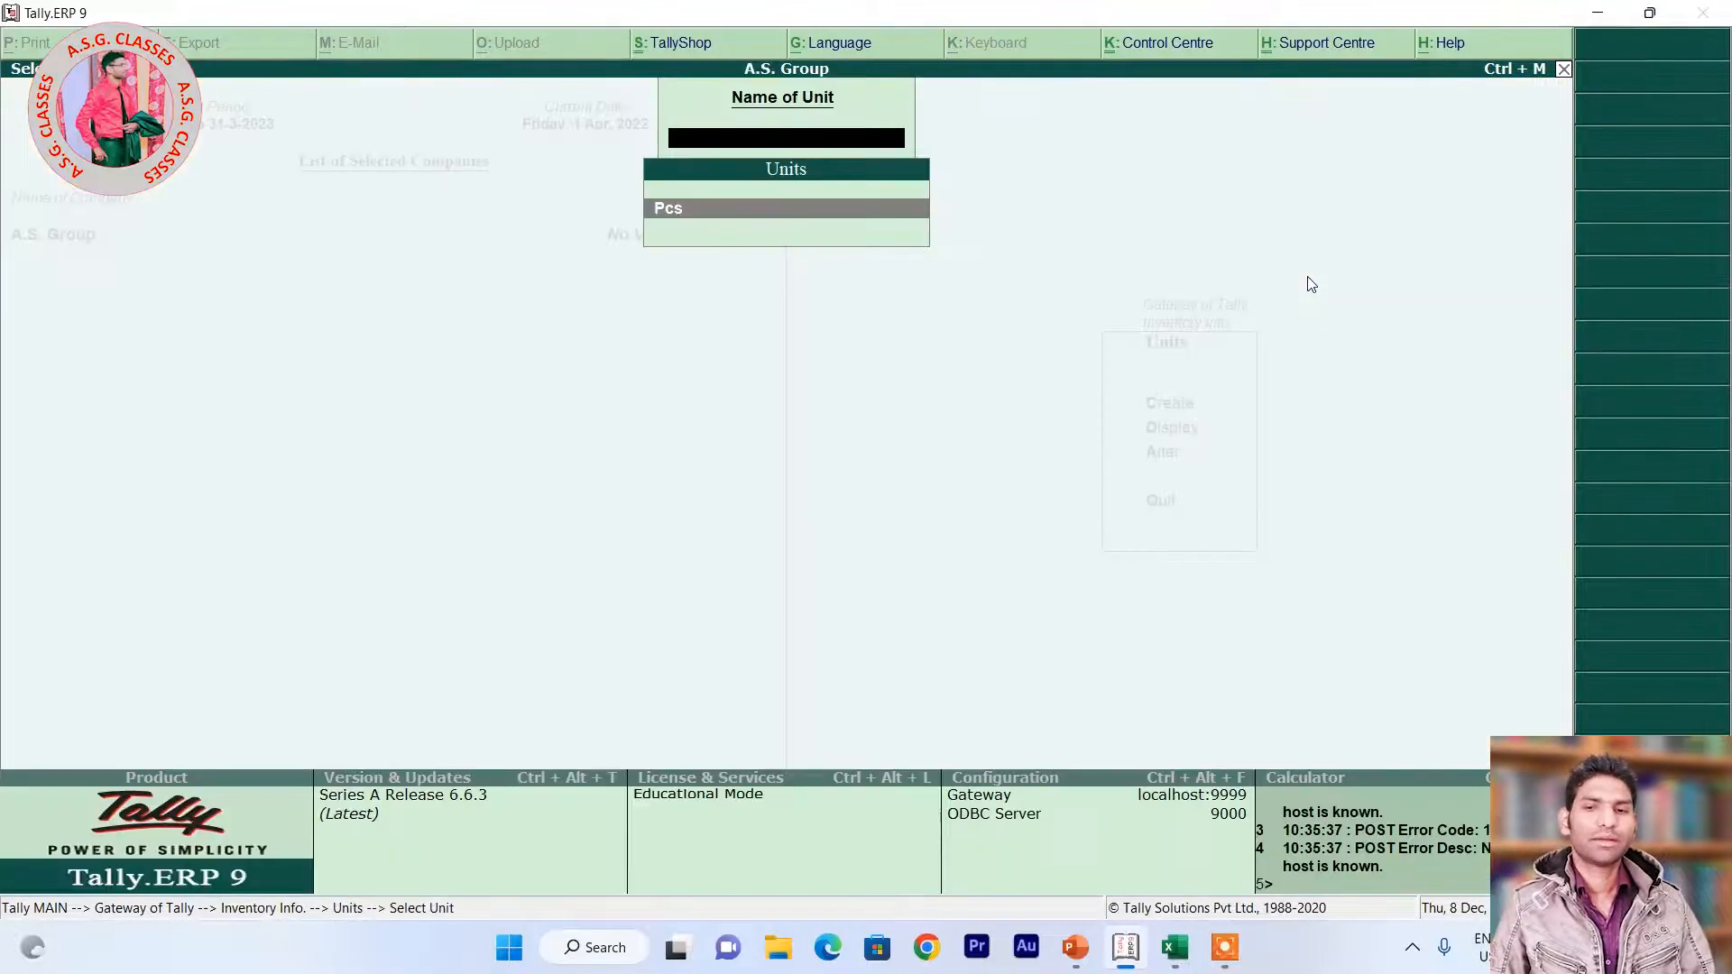
pyautogui.press('Escape')
pyautogui.press('Escape')
pyautogui.press('Up')
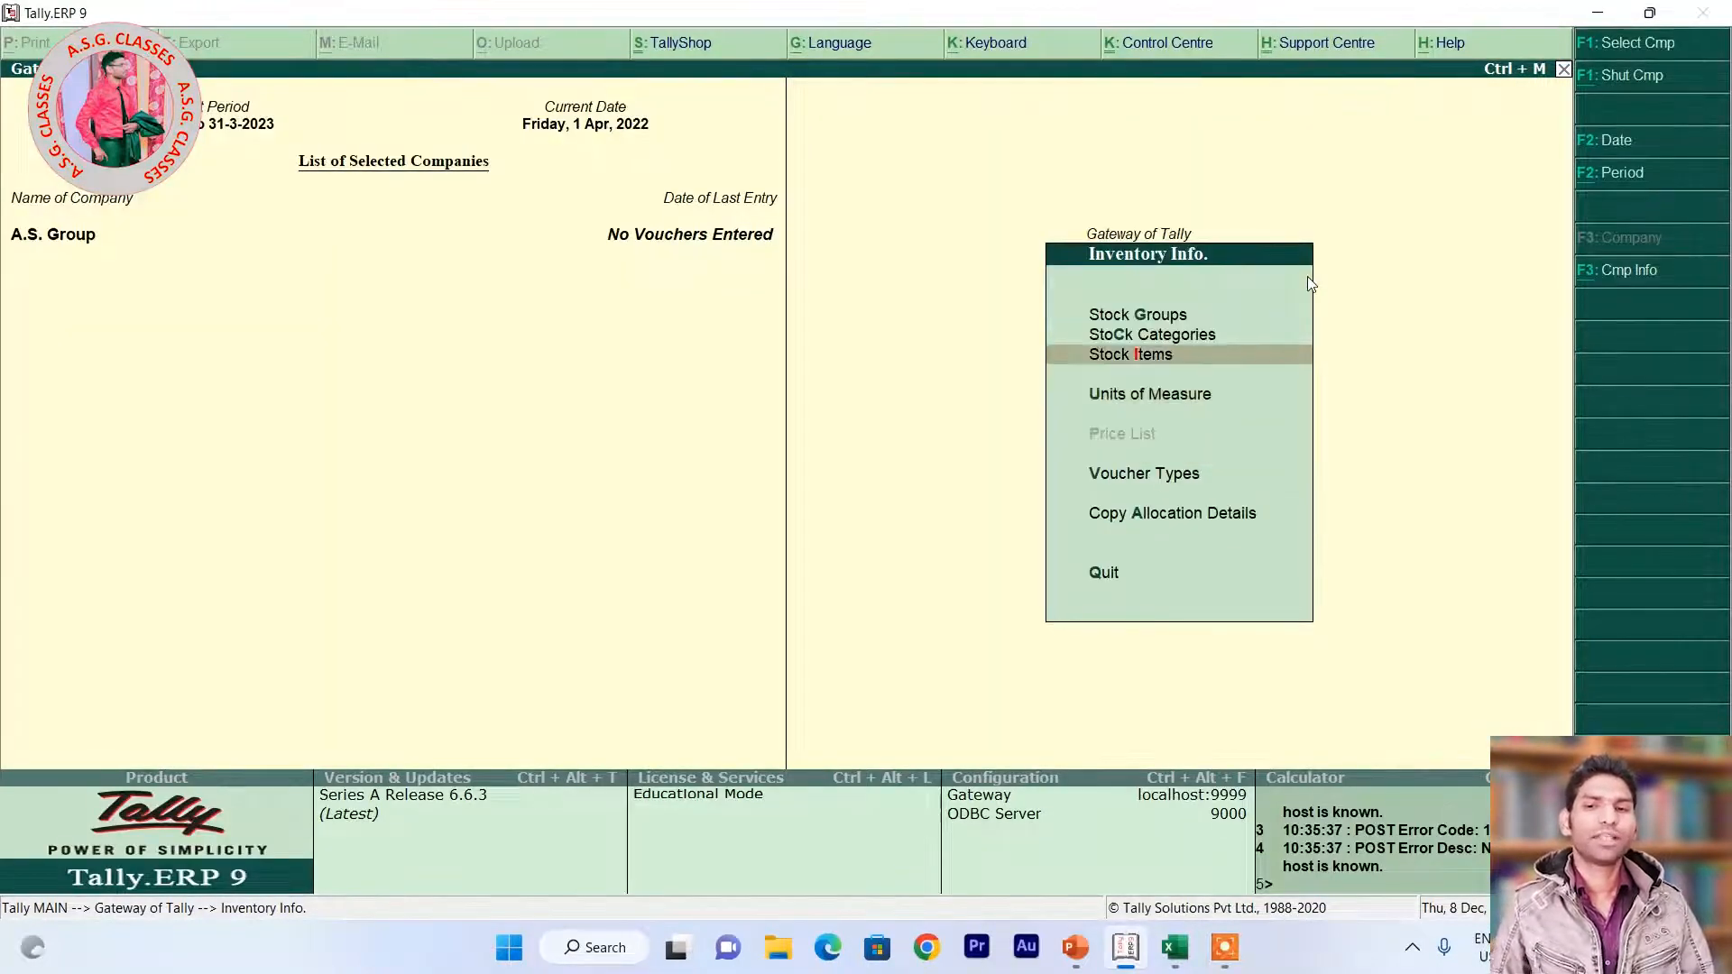
# Start a new stock item named Sony Mobile under the Mobile group.
pyautogui.press('Return')
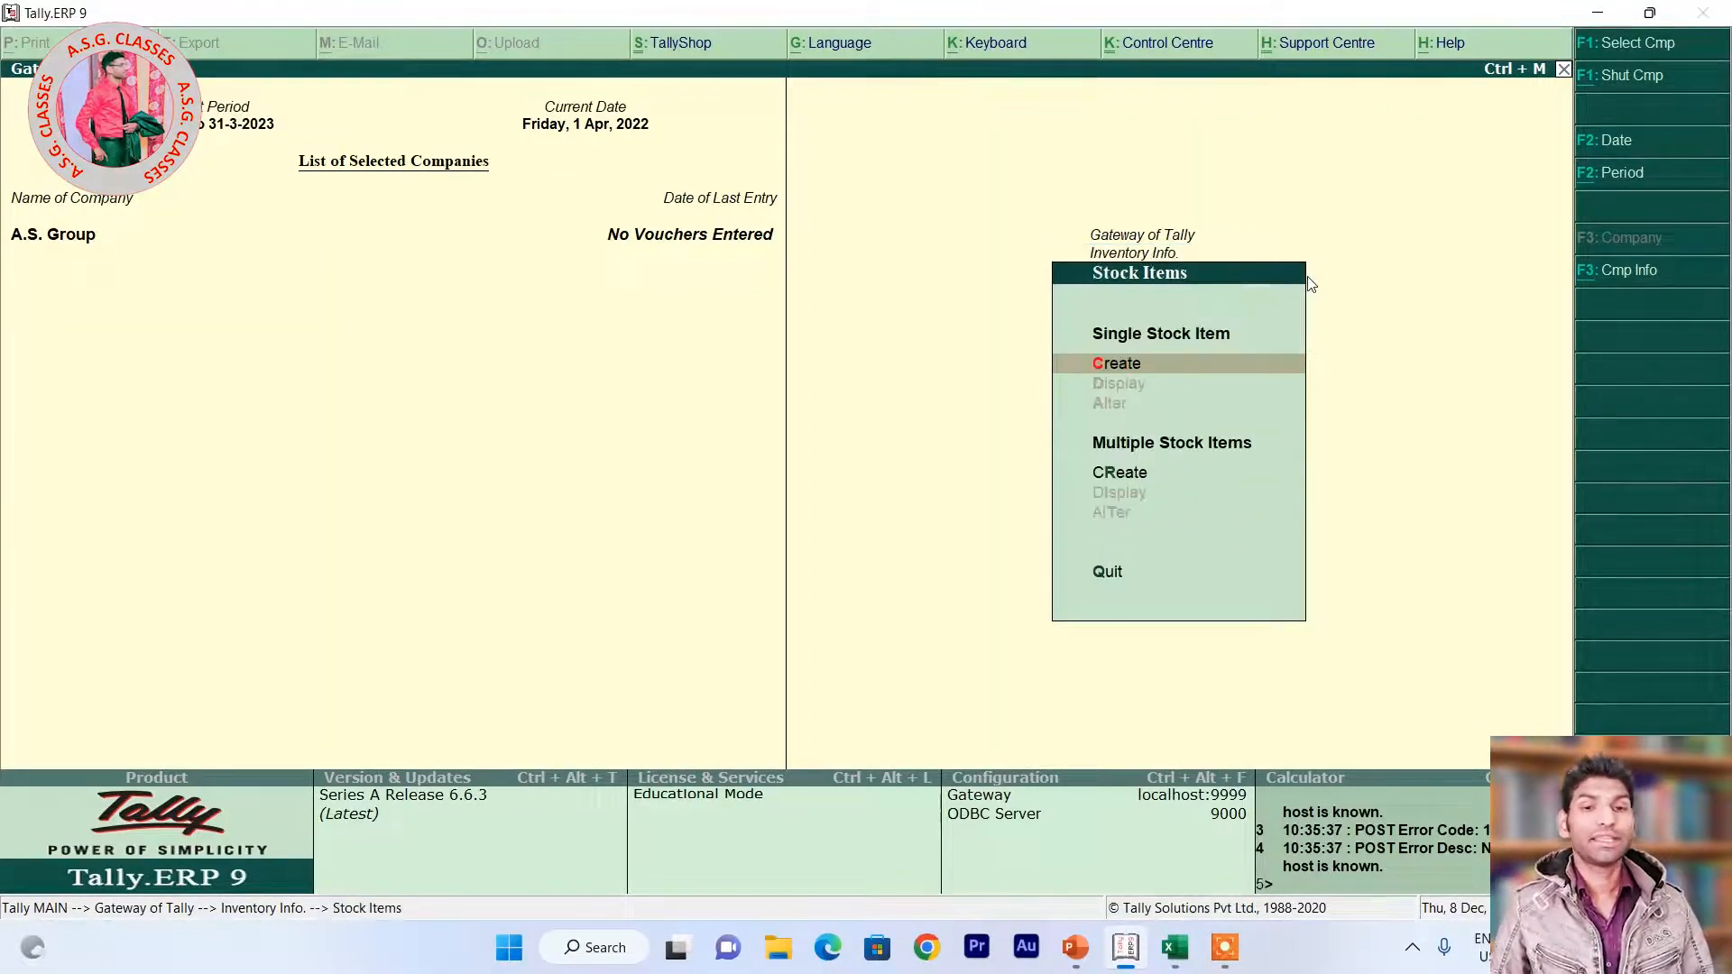
pyautogui.press('Return')
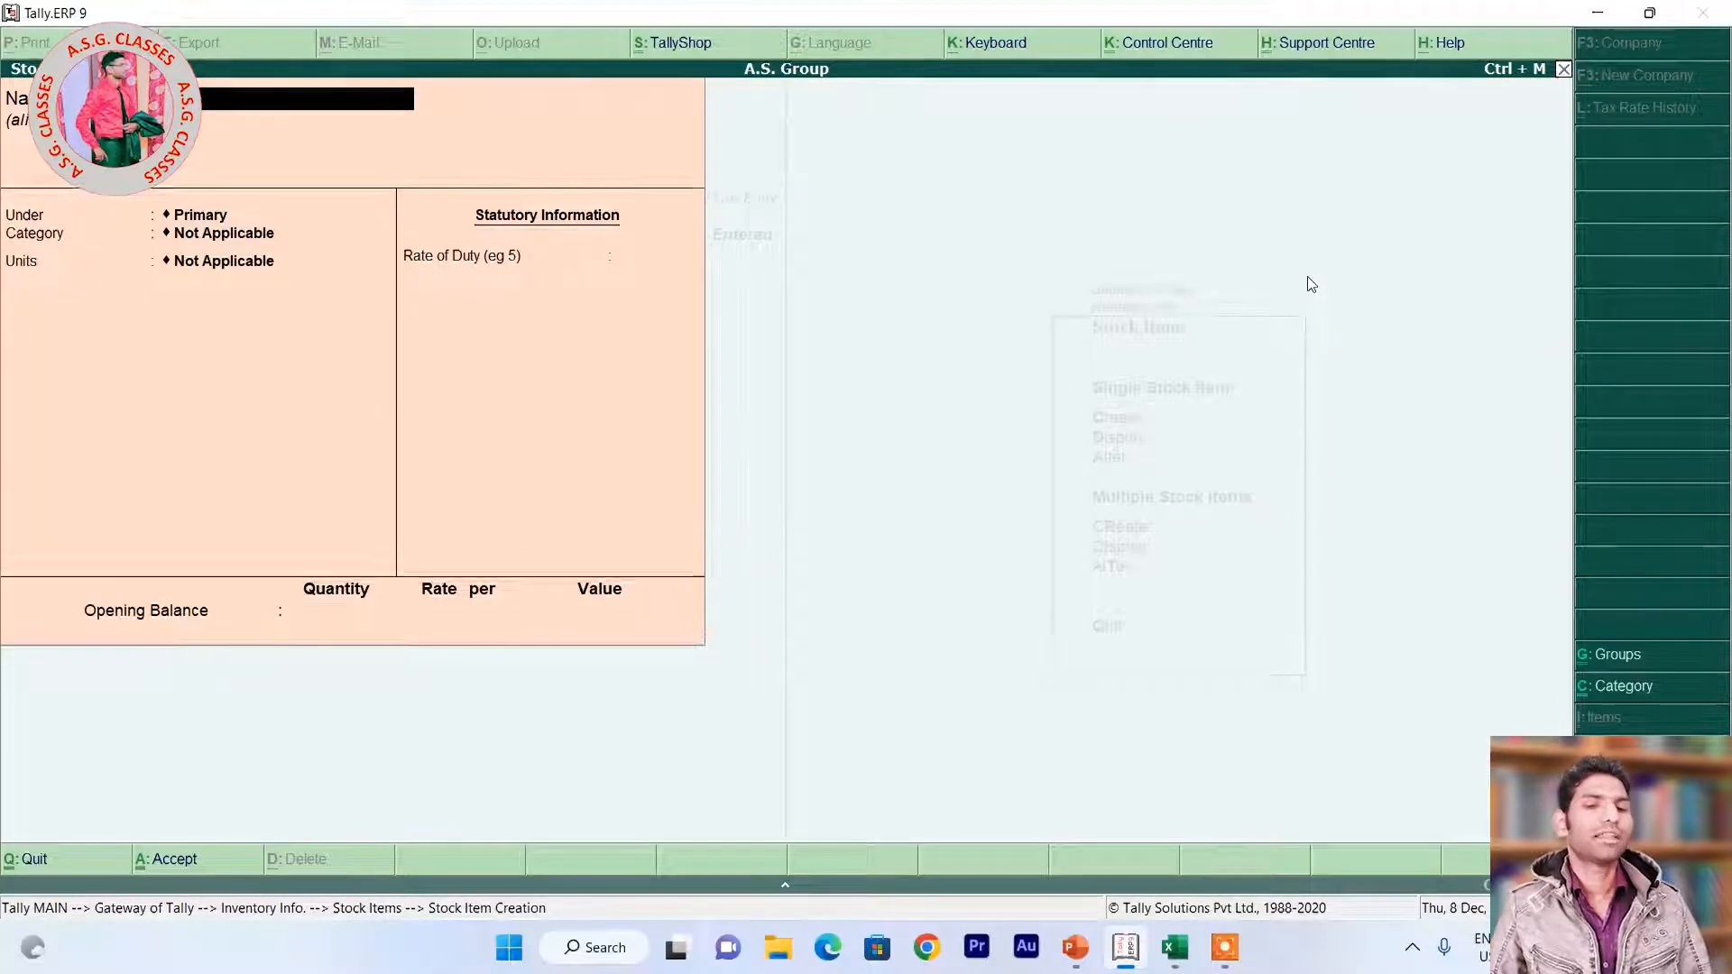
pyautogui.hotkey('alt', 'Tab')
pyautogui.hotkey('alt', 'Tab')
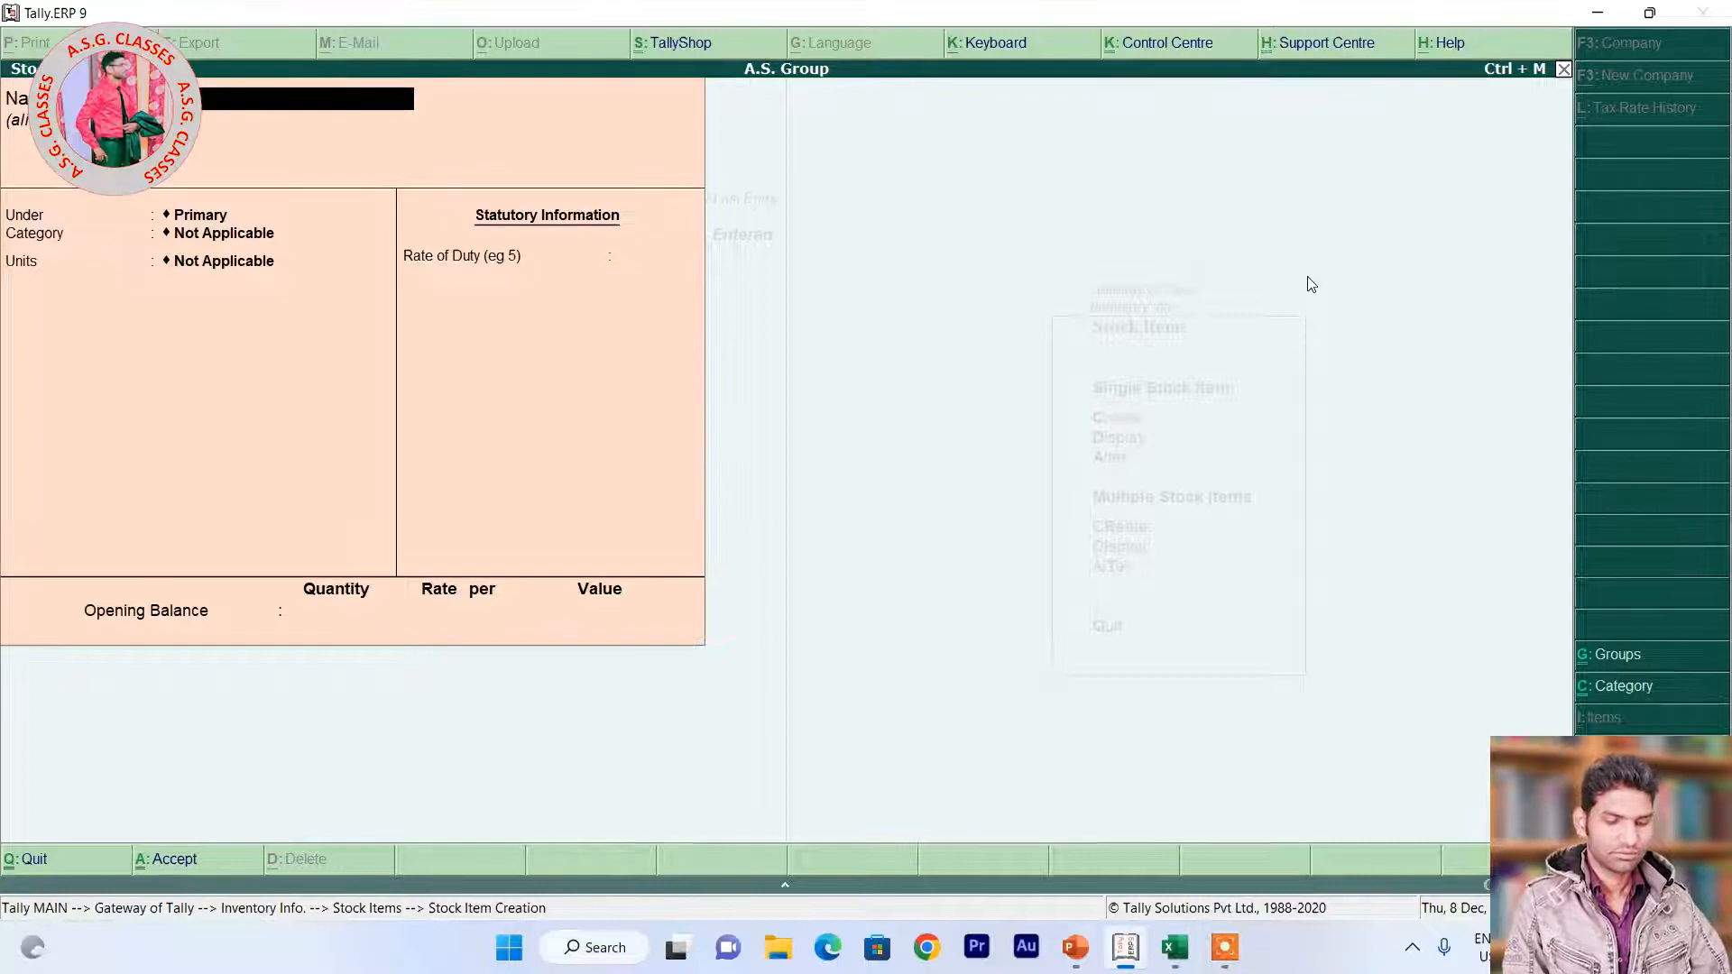
pyautogui.write('ile')
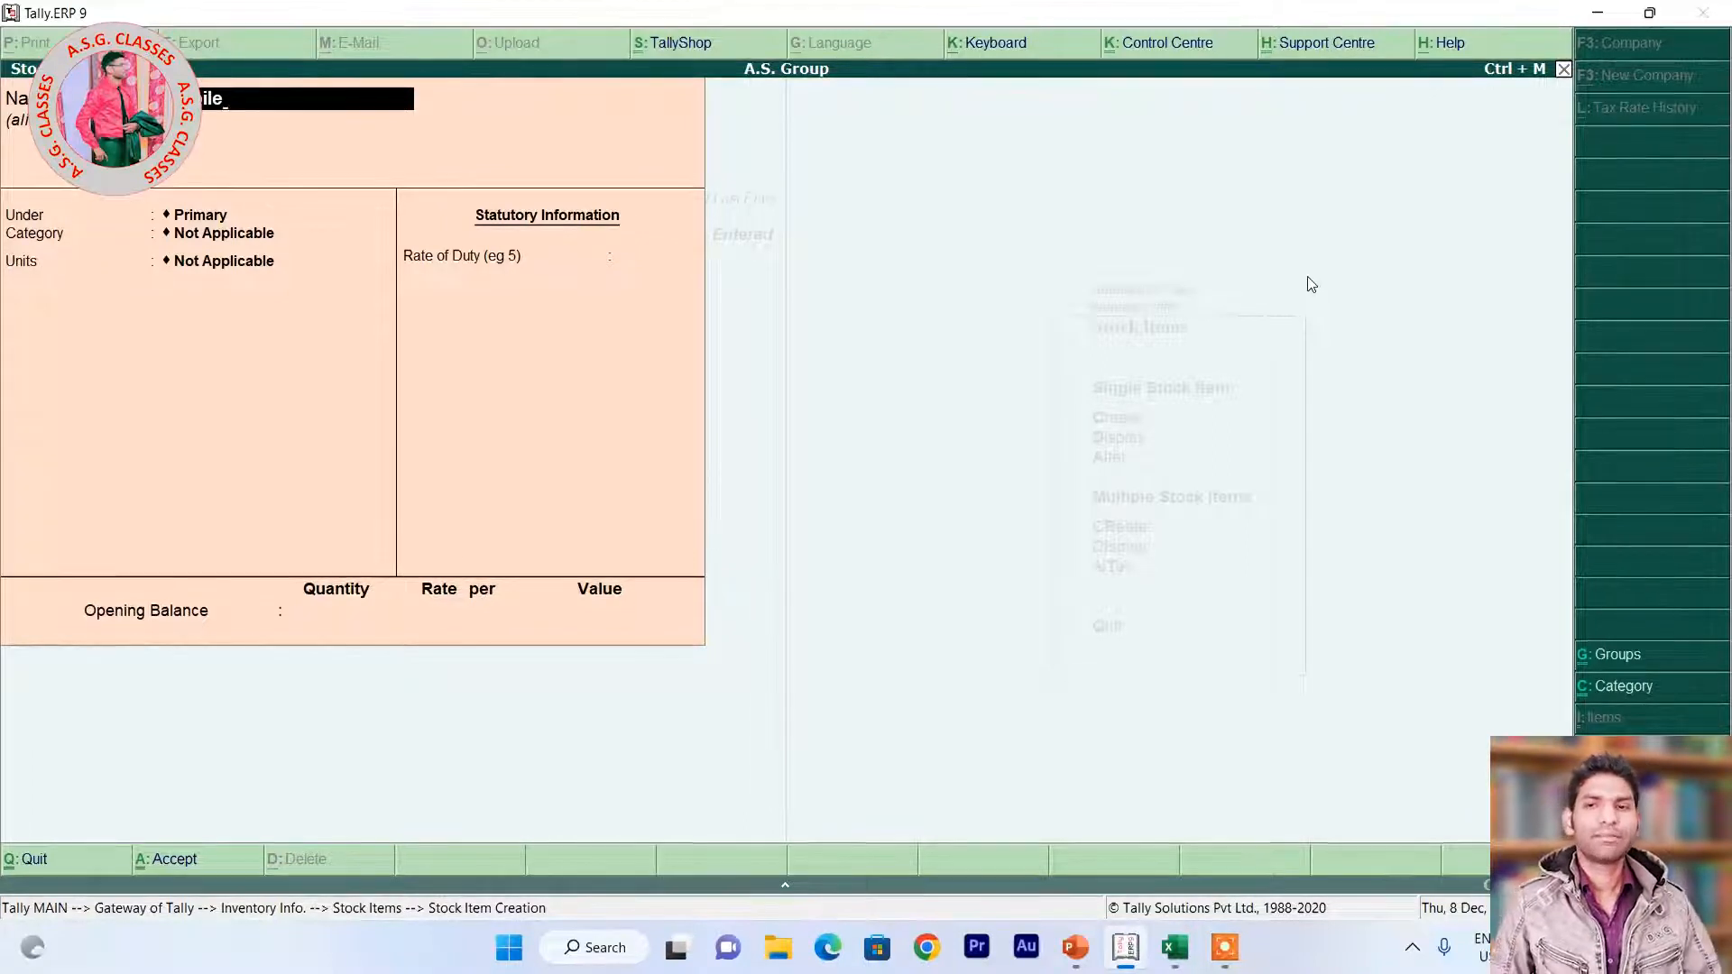
pyautogui.press('Return')
pyautogui.press('Return')
pyautogui.press('Down')
pyautogui.press('Down')
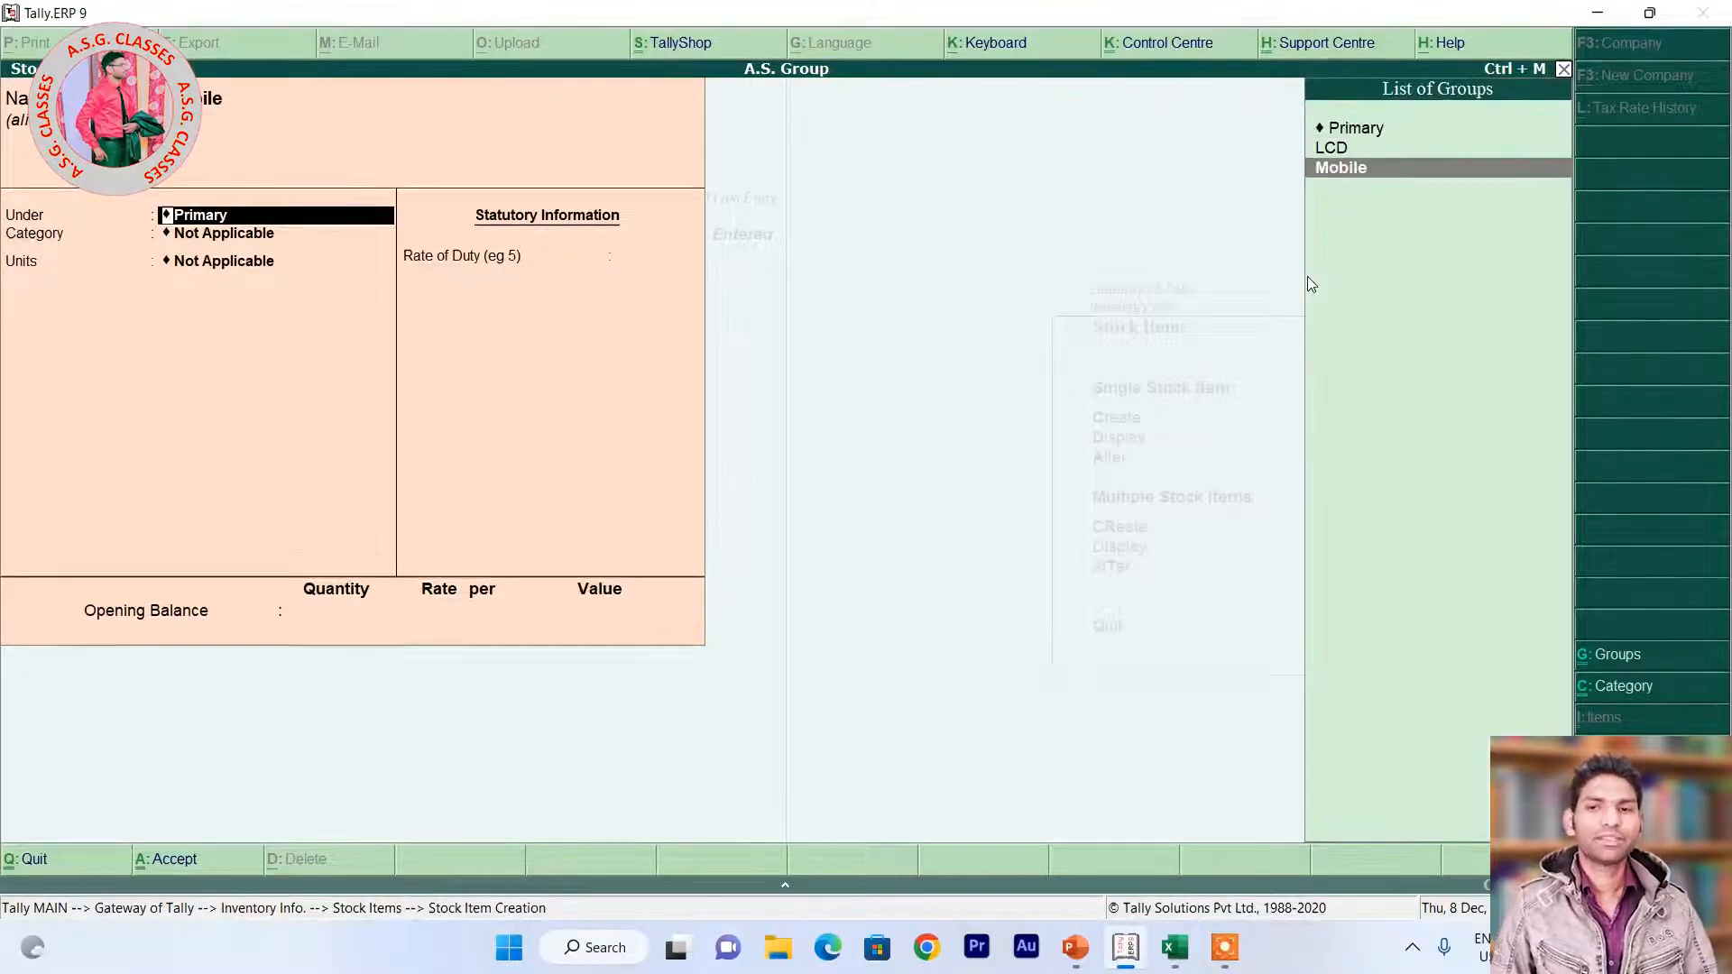
pyautogui.press('Return')
# Set category Sony and units Pcs, then bring up Stock Item Configuration with F12.
pyautogui.press('Down')
pyautogui.press('Down')
pyautogui.press('Down')
pyautogui.press('Return')
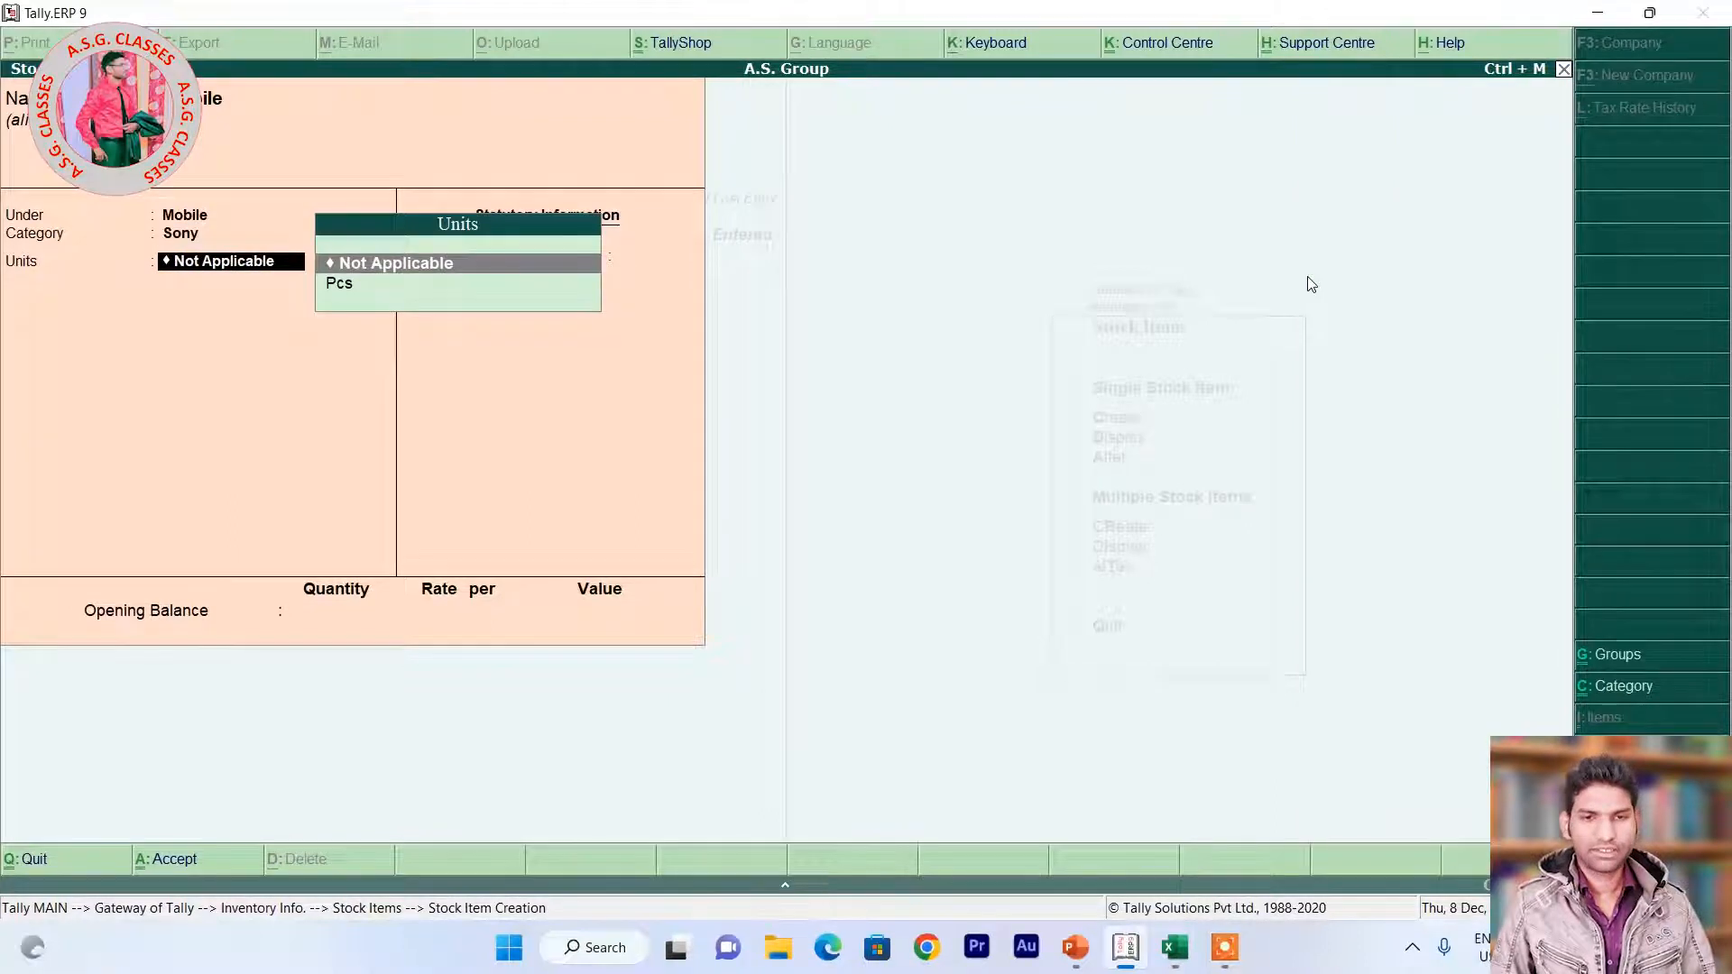
pyautogui.press('Down')
pyautogui.press('Return')
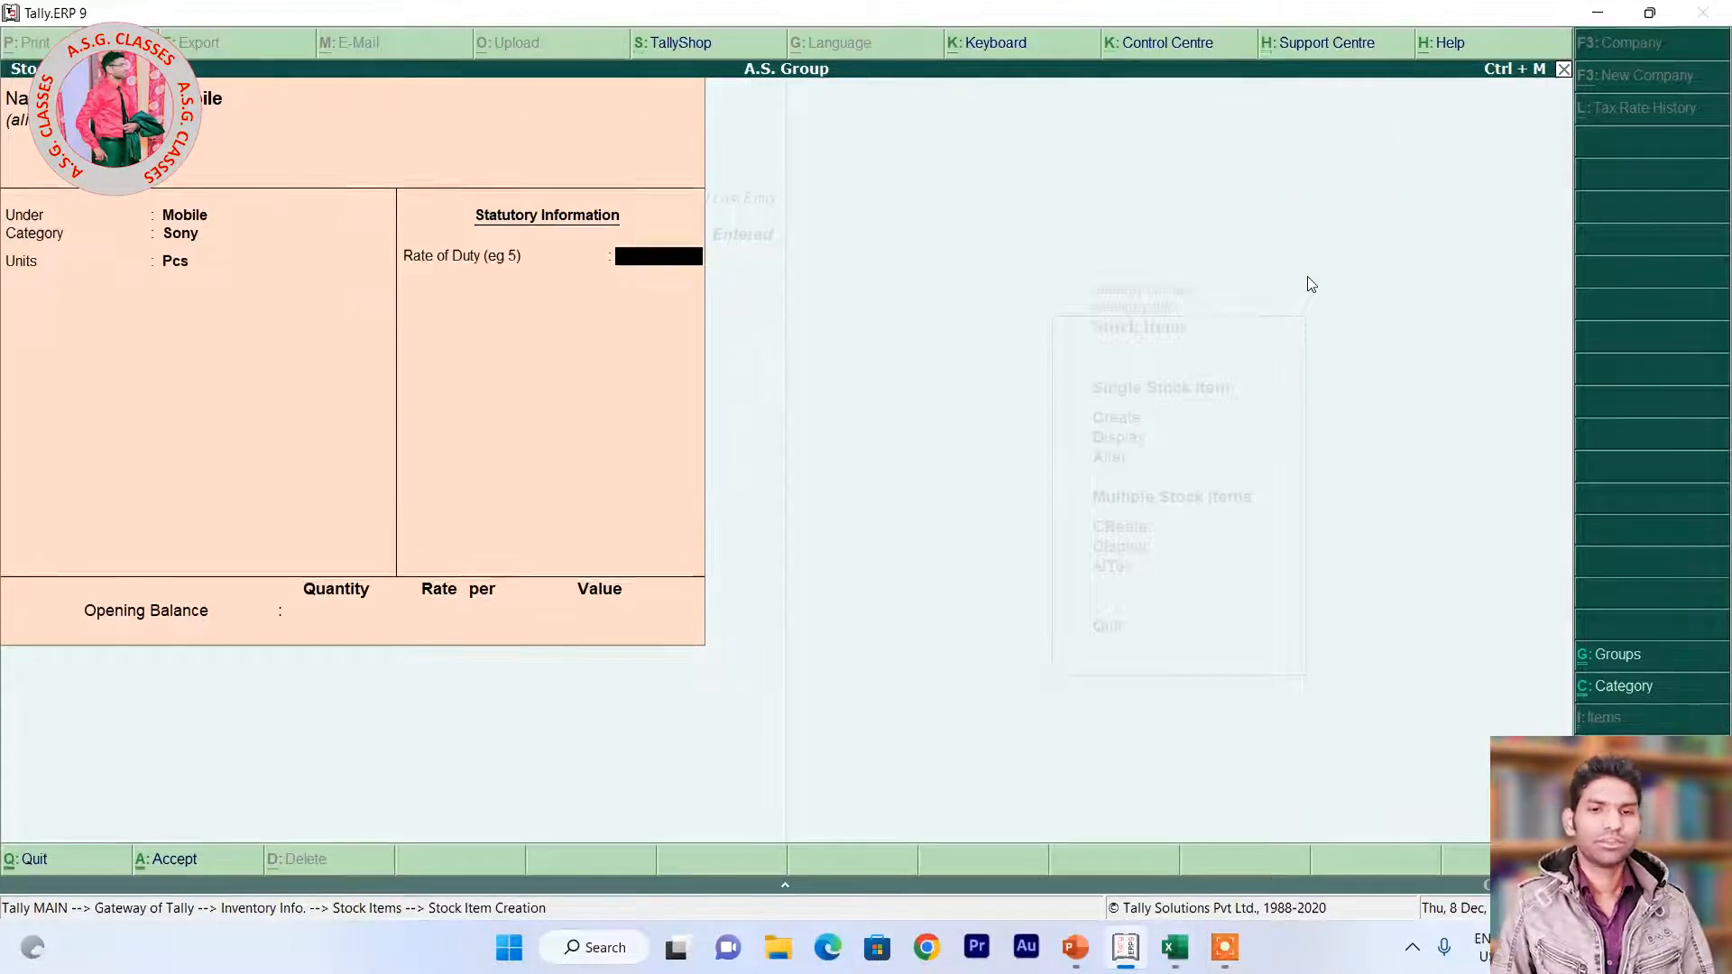
pyautogui.press('BackSpace')
pyautogui.press('Return')
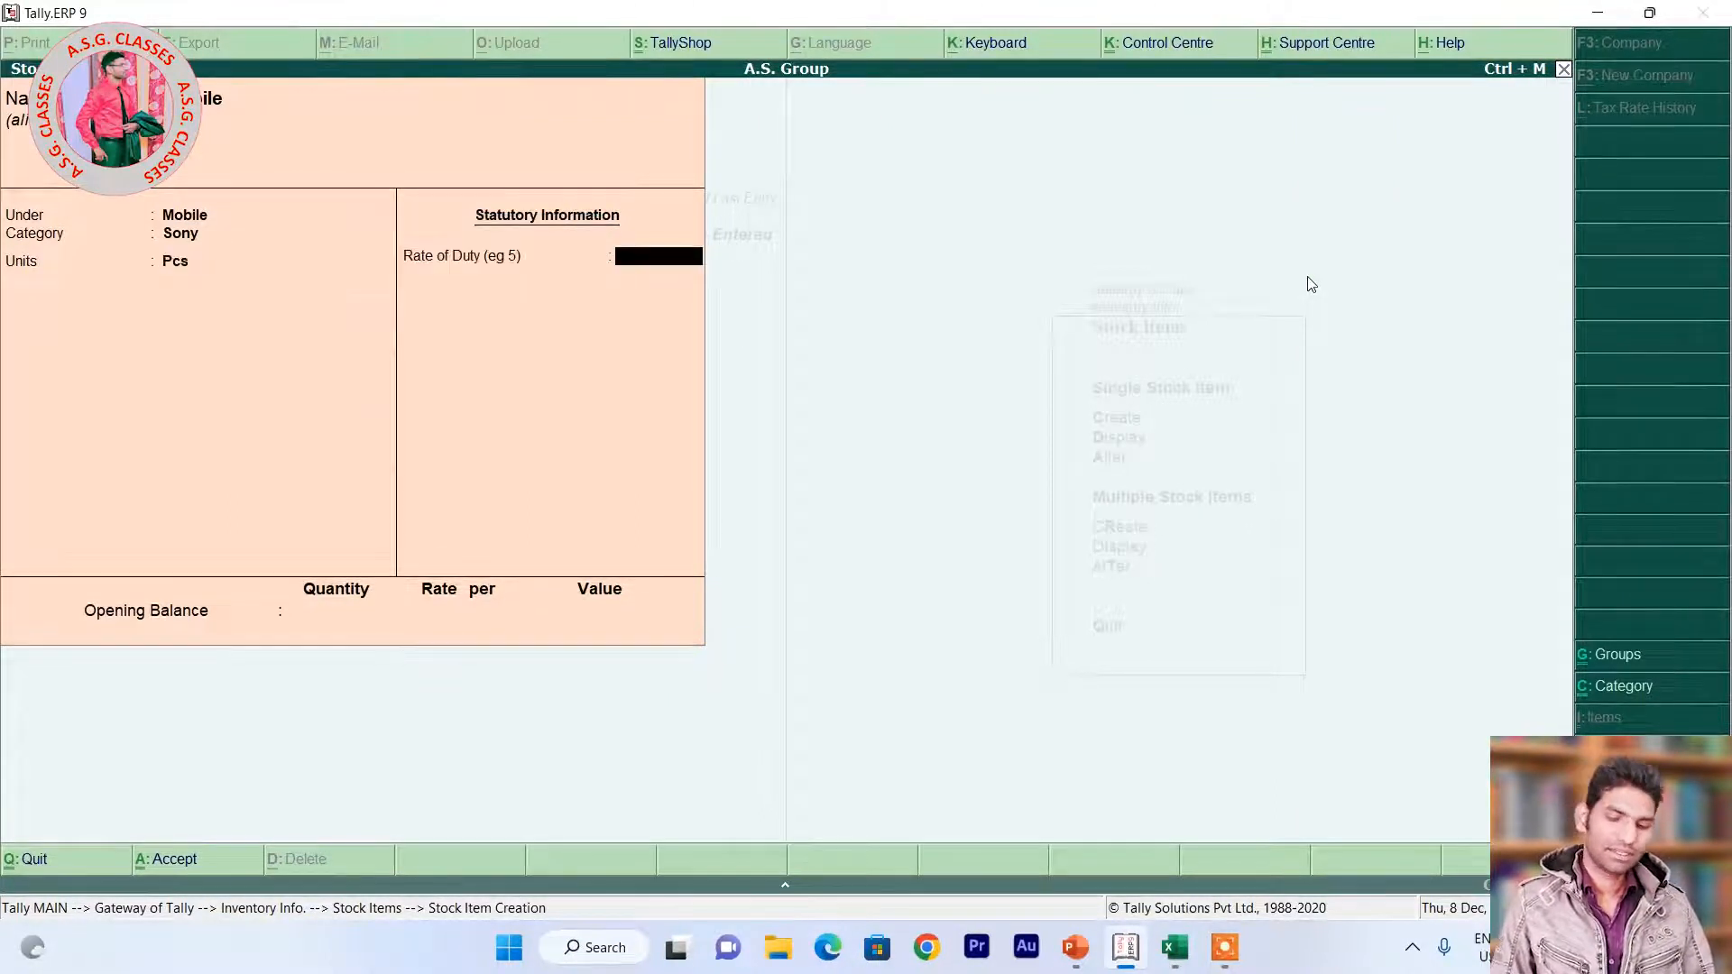
pyautogui.press('BackSpace')
pyautogui.press('Return')
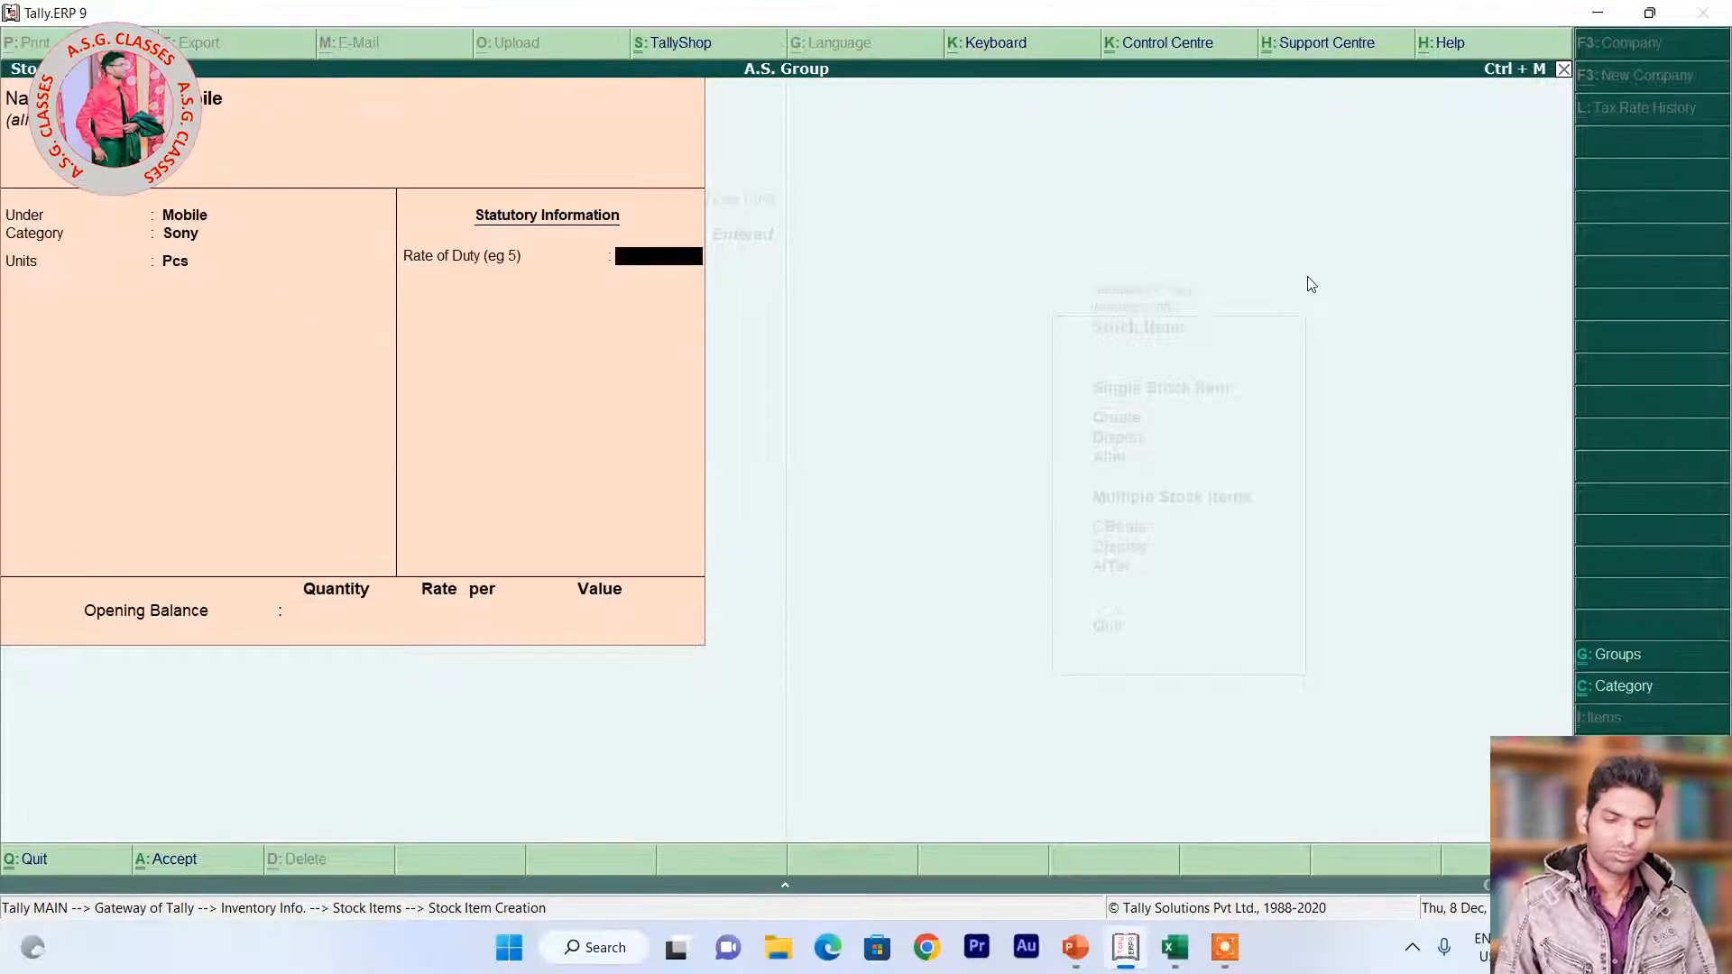
pyautogui.press('BackSpace')
pyautogui.press('F12')
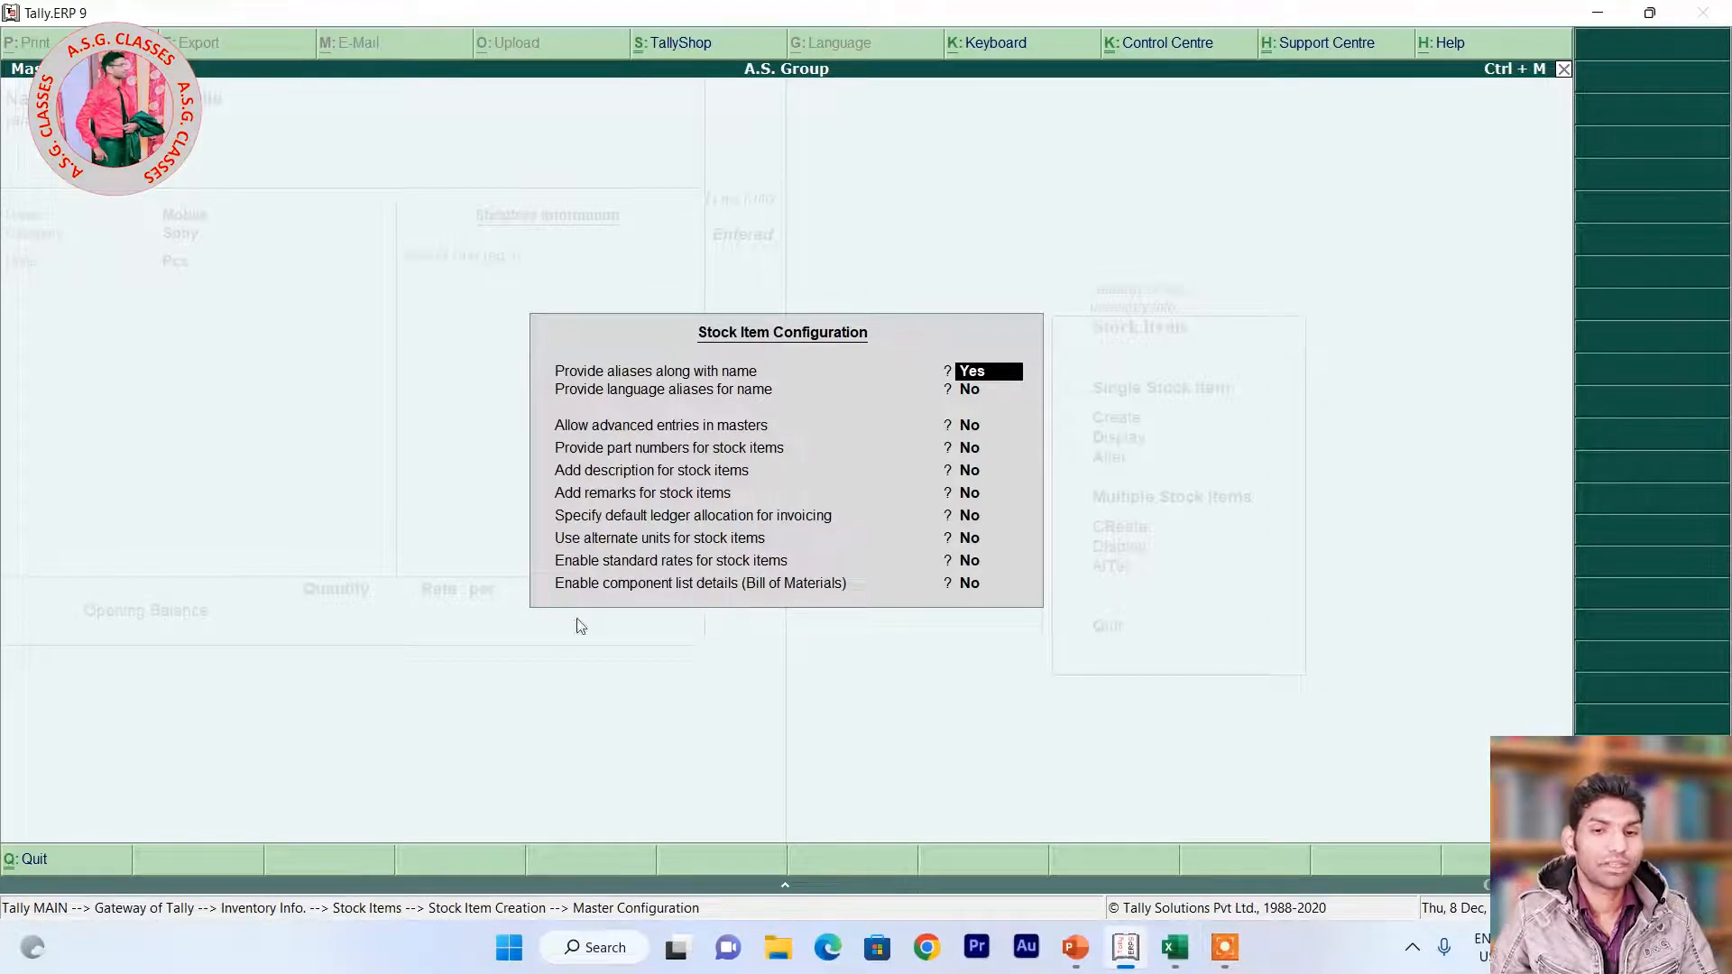
# Enable standard rates for stock items, then set standard rates to Yes for Sony Mobile.
pyautogui.click(968, 561)
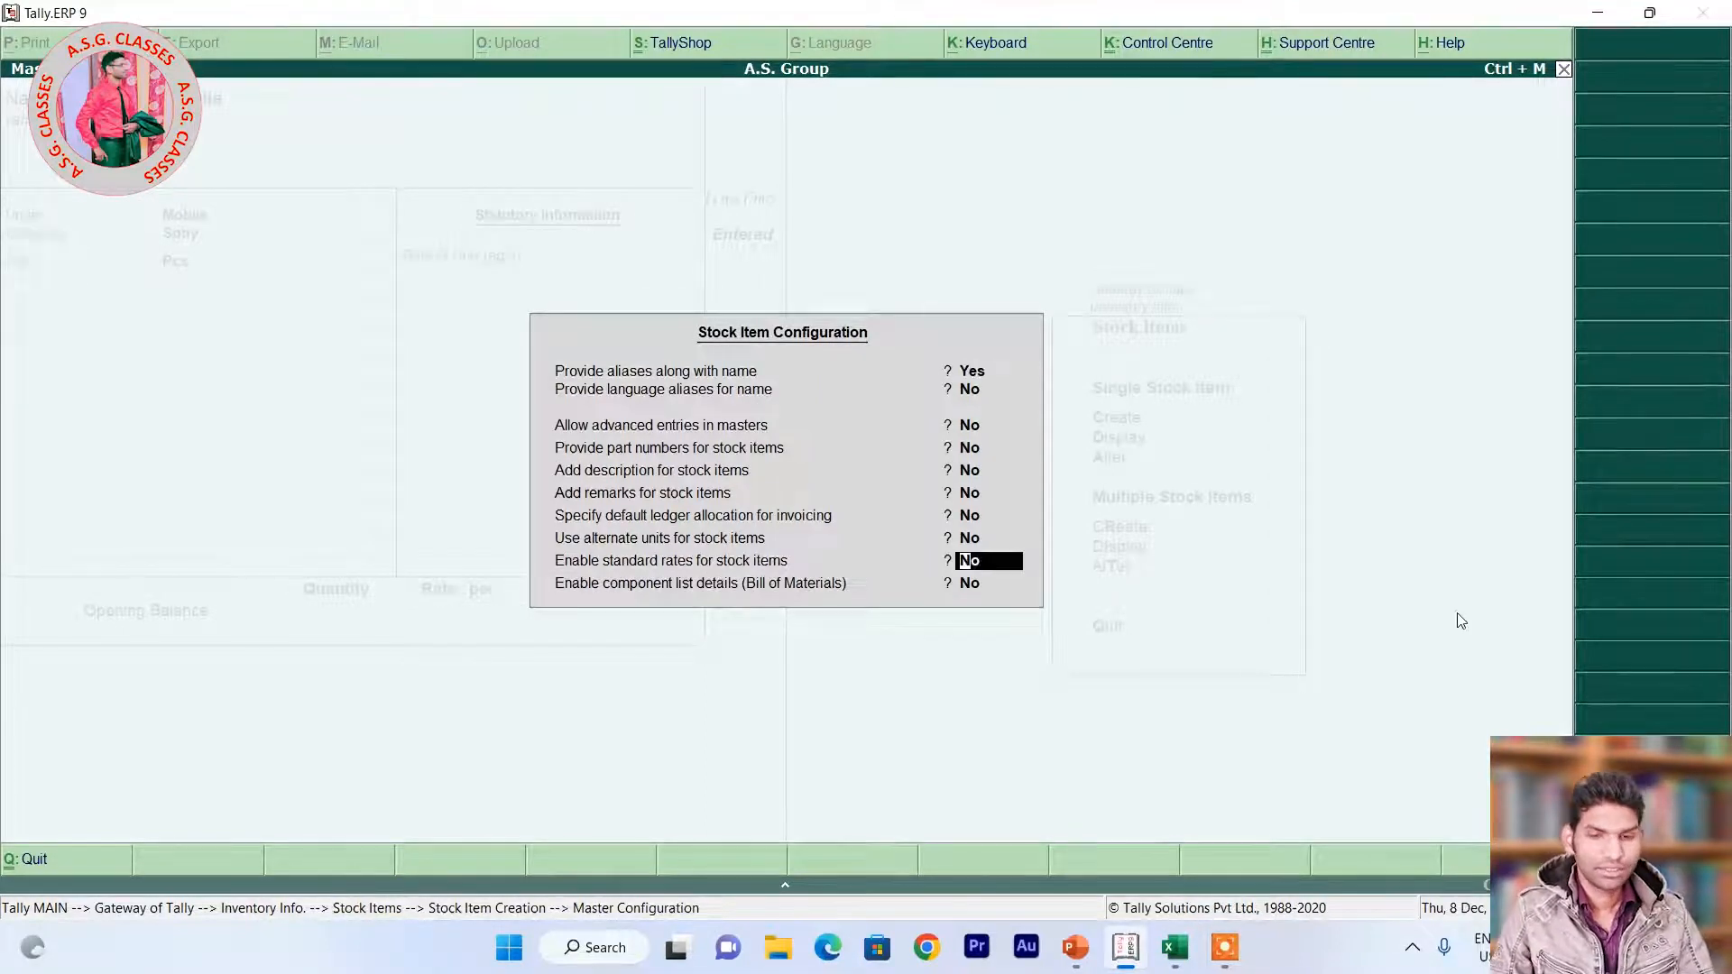
pyautogui.press('y')
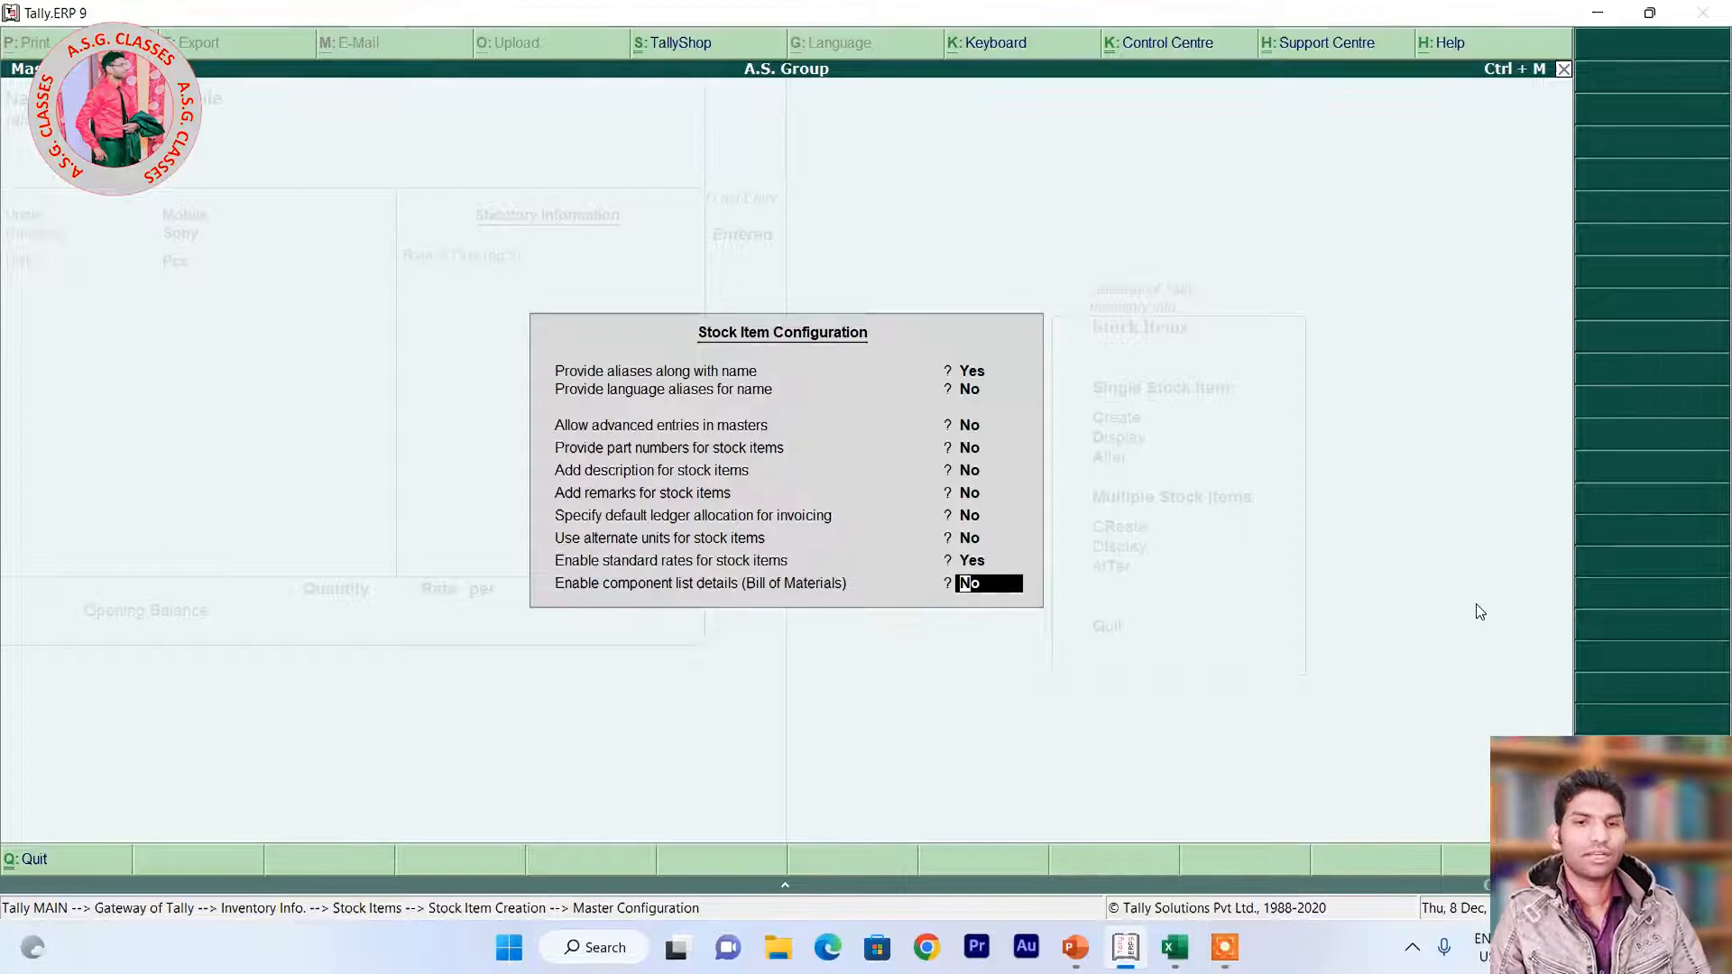
pyautogui.press('Return')
pyautogui.press('Return')
pyautogui.press('Return')
pyautogui.press('Return')
pyautogui.press('Return')
pyautogui.press('Return')
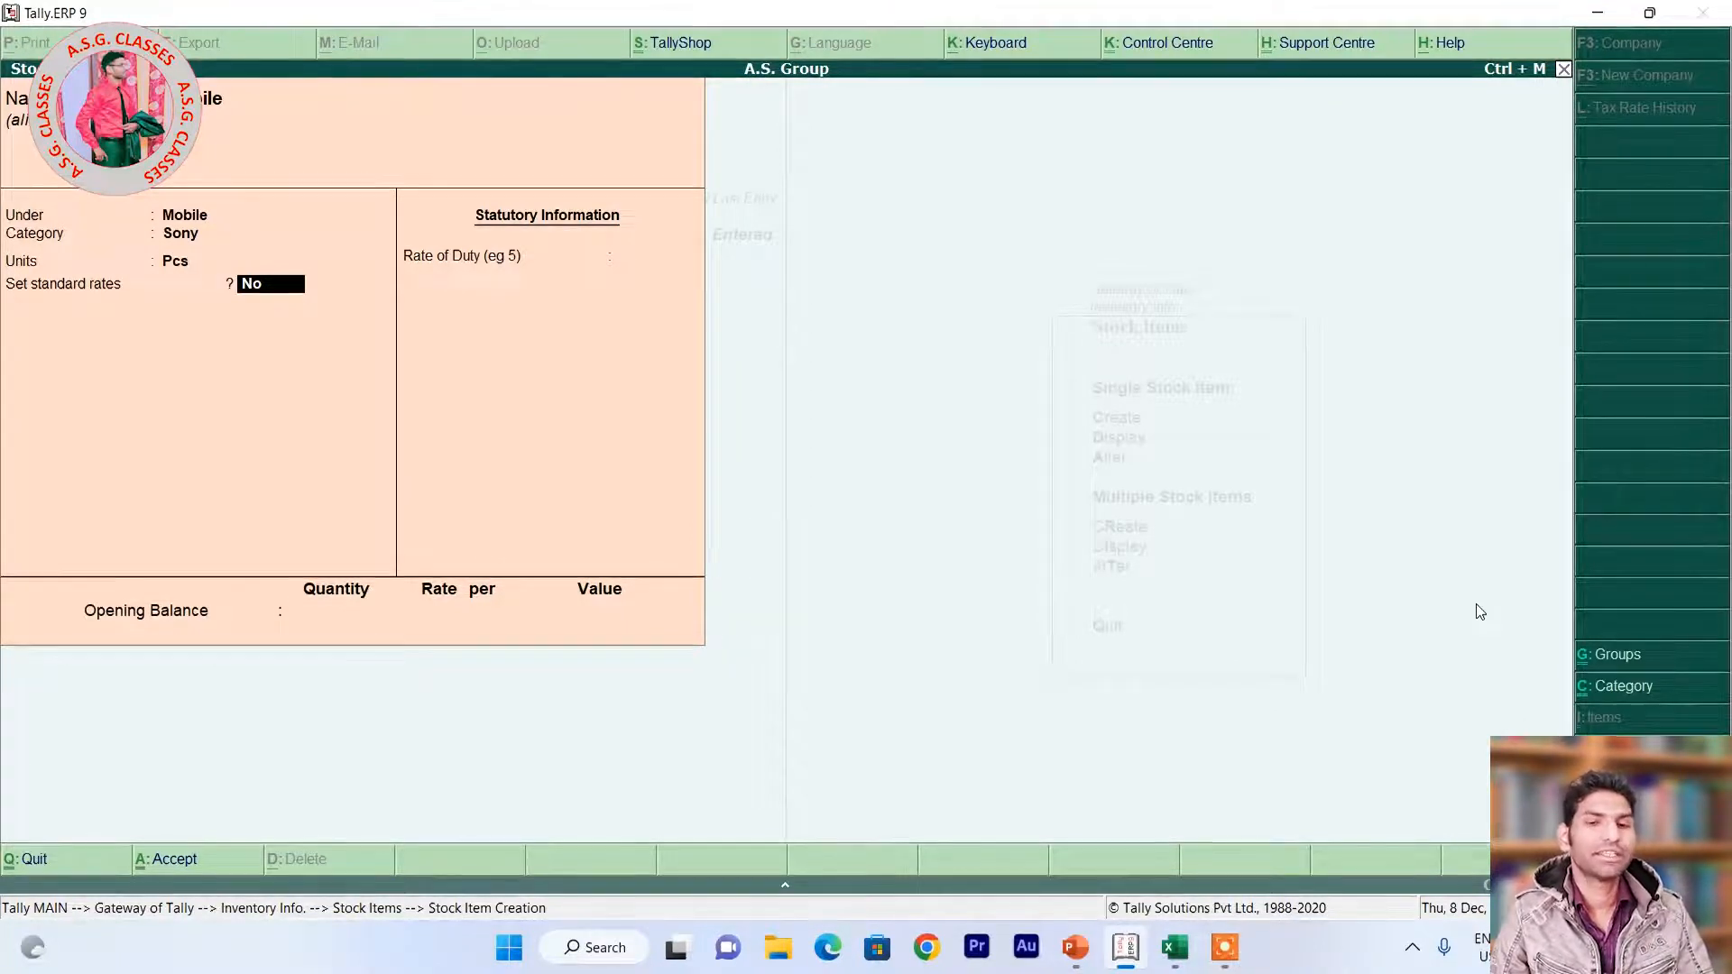
pyautogui.press('y')
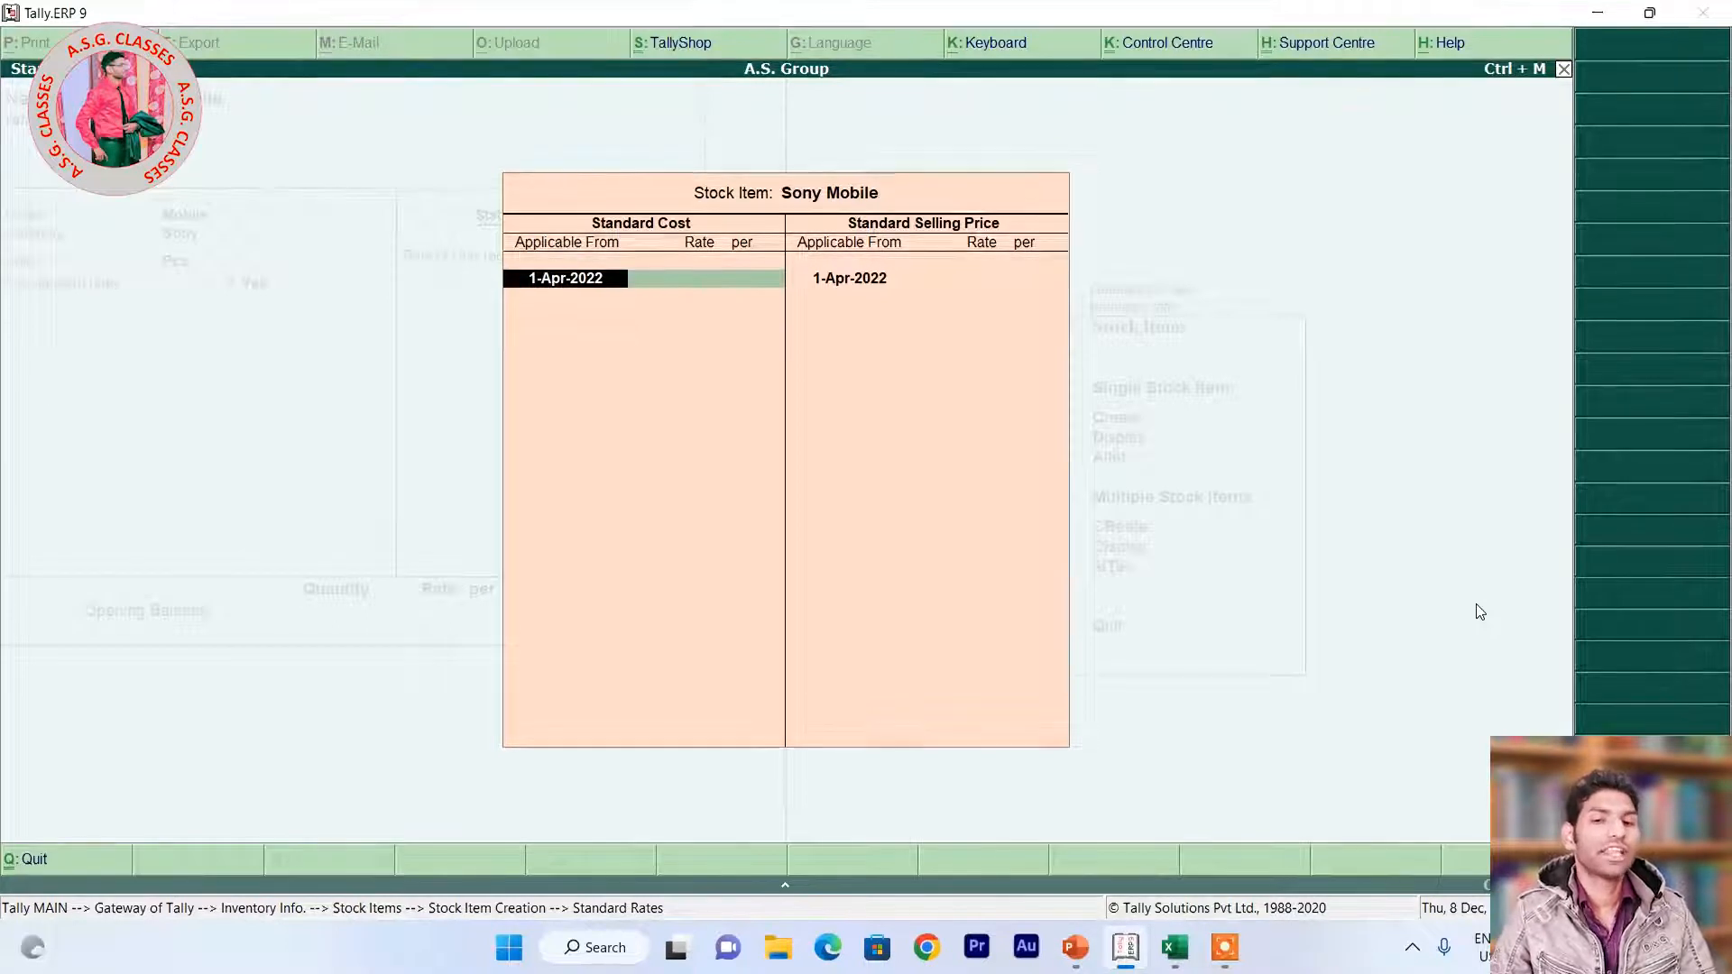
# Enter 18,999 per Pcs as Sony Mobile's standard cost from Excel and save the item.
pyautogui.press('Return')
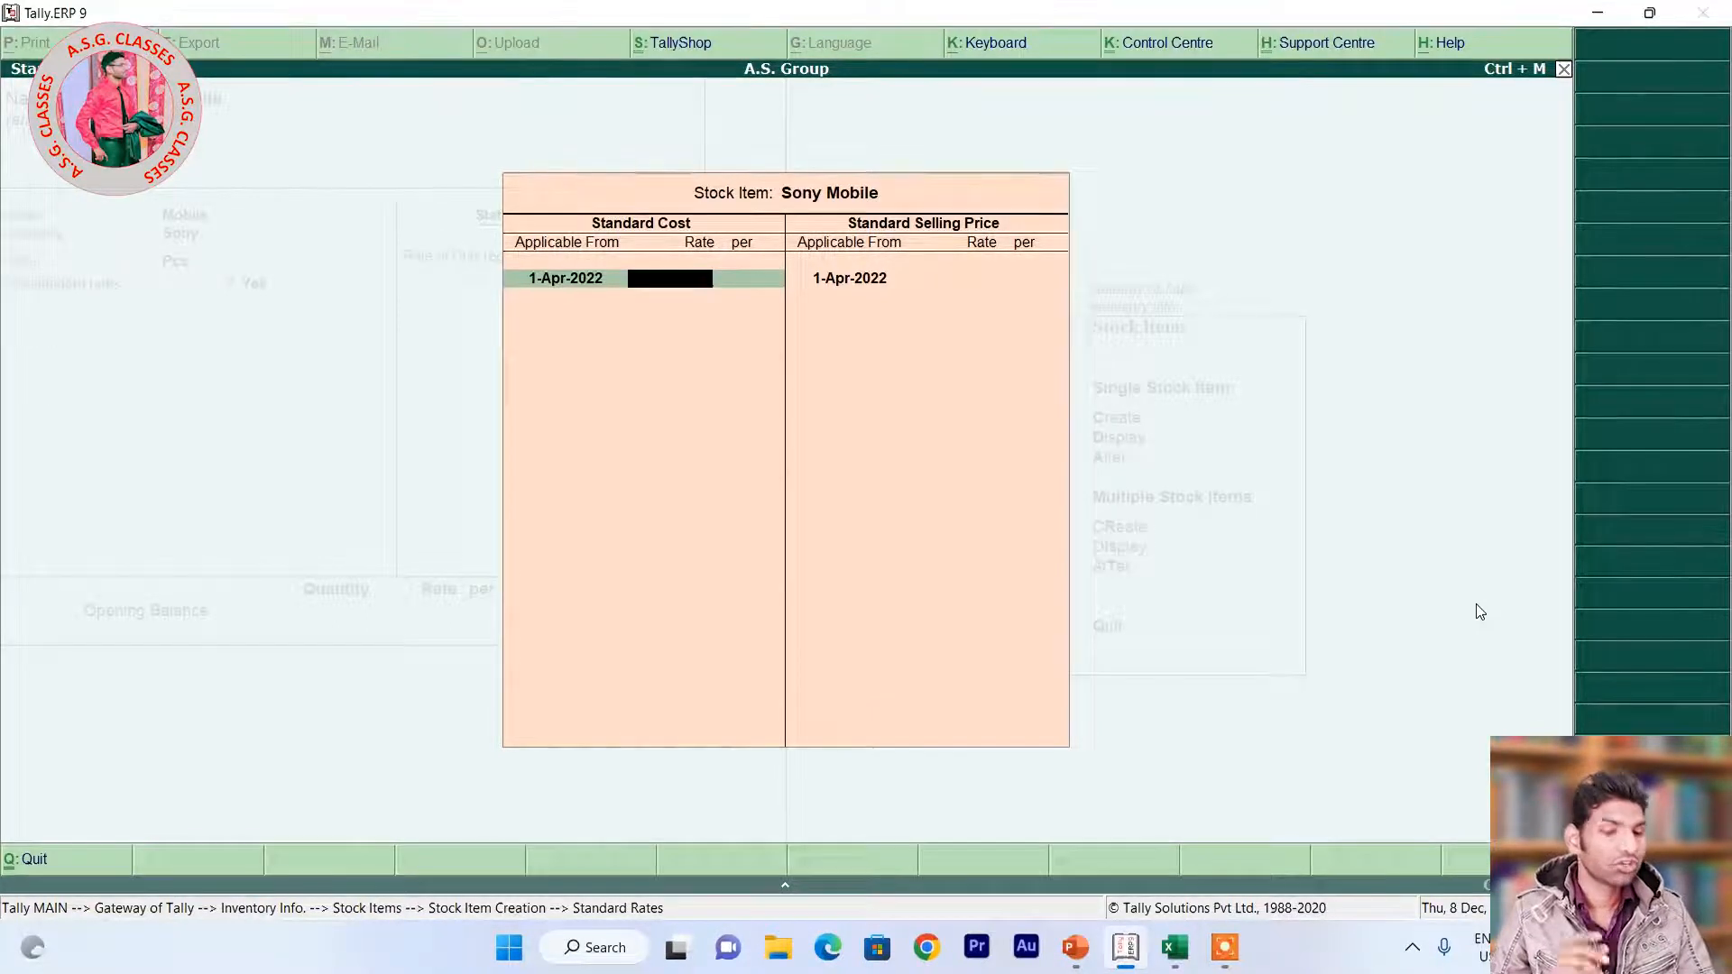
pyautogui.hotkey('alt', 'Tab')
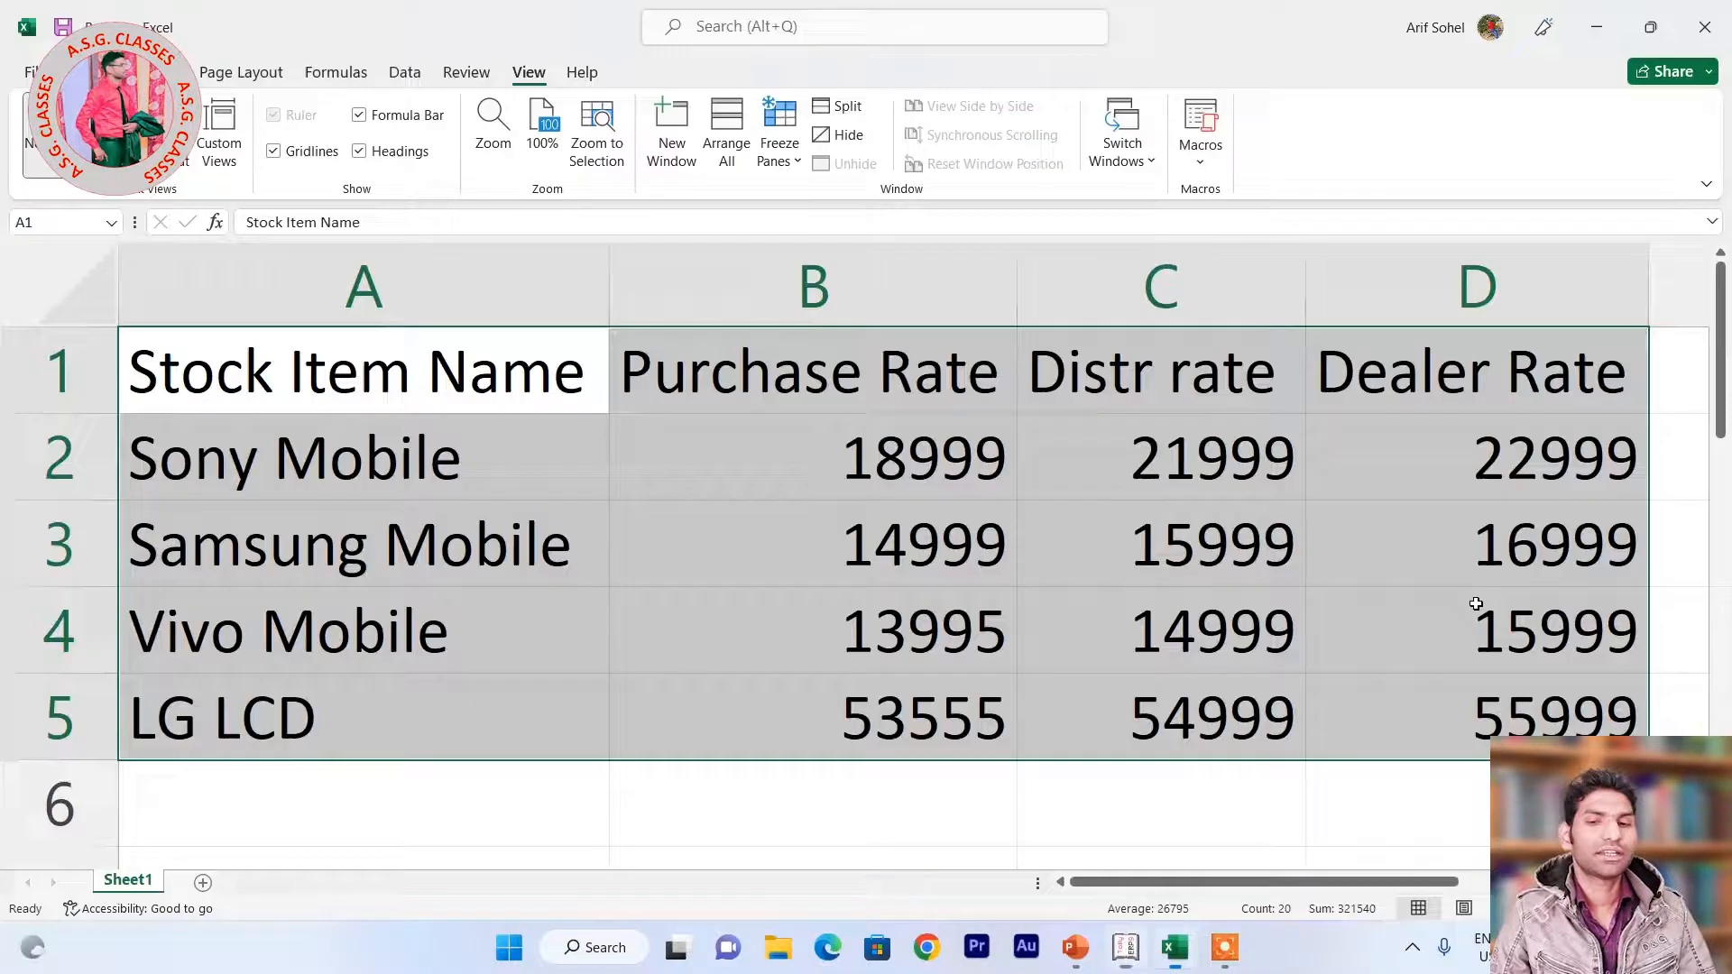
pyautogui.hotkey('alt', 'Tab')
pyautogui.write('18,999')
pyautogui.press('Return')
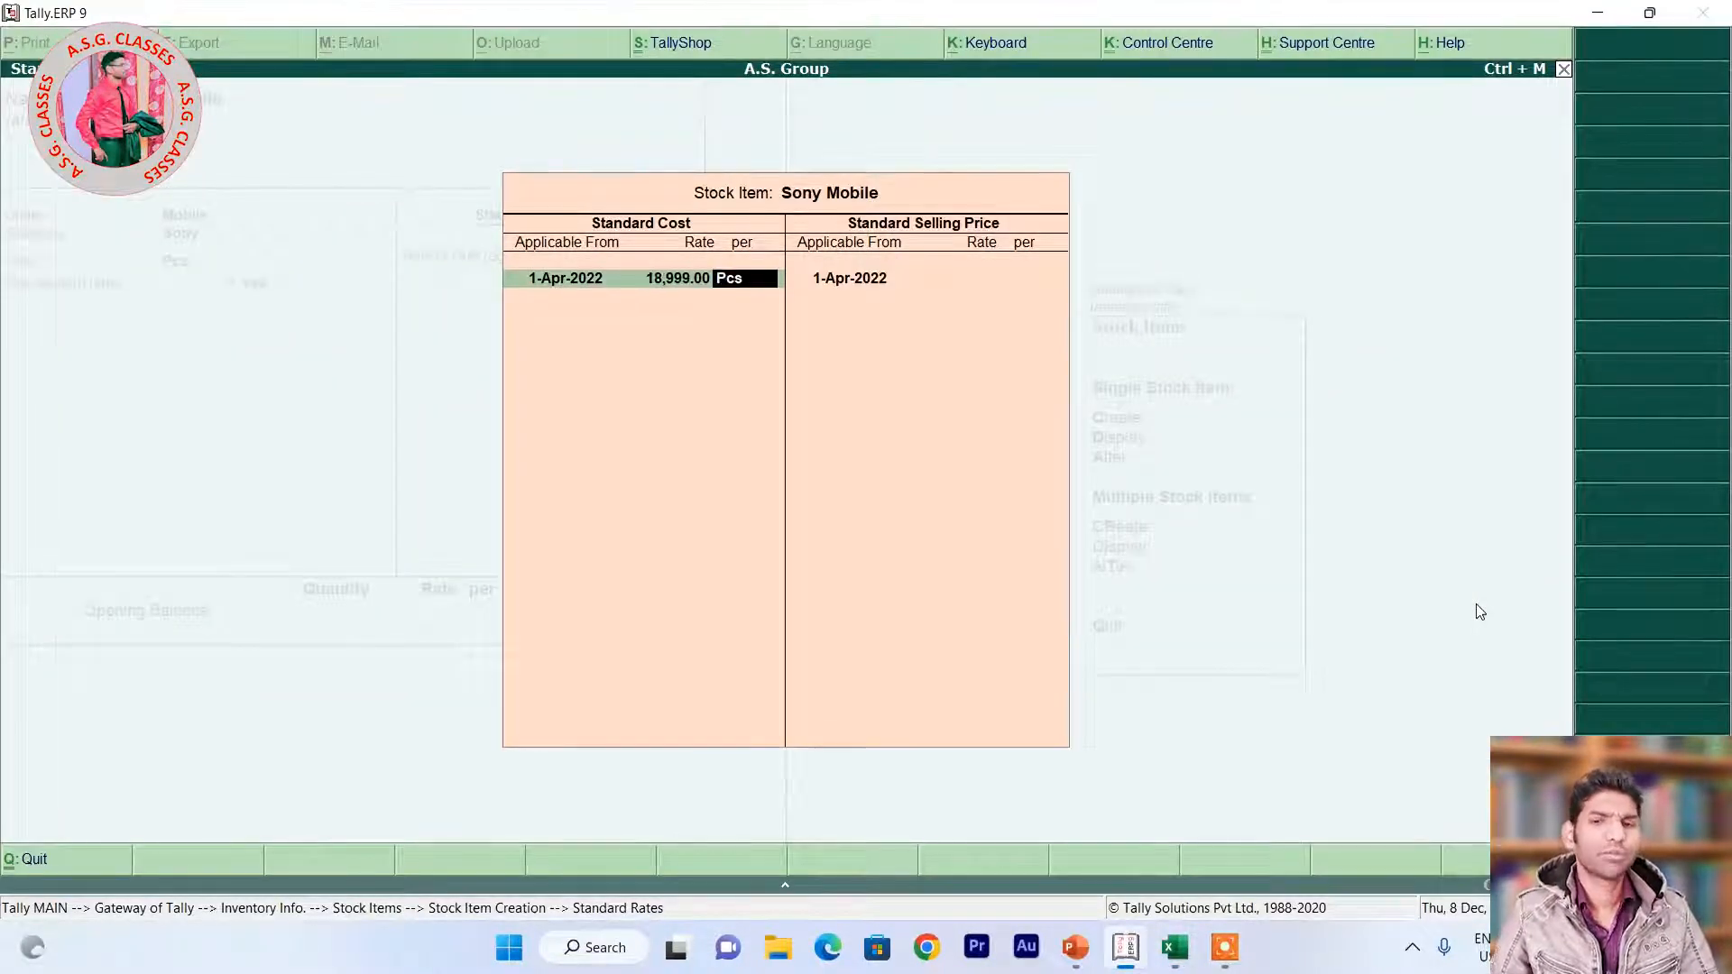
pyautogui.press('Return')
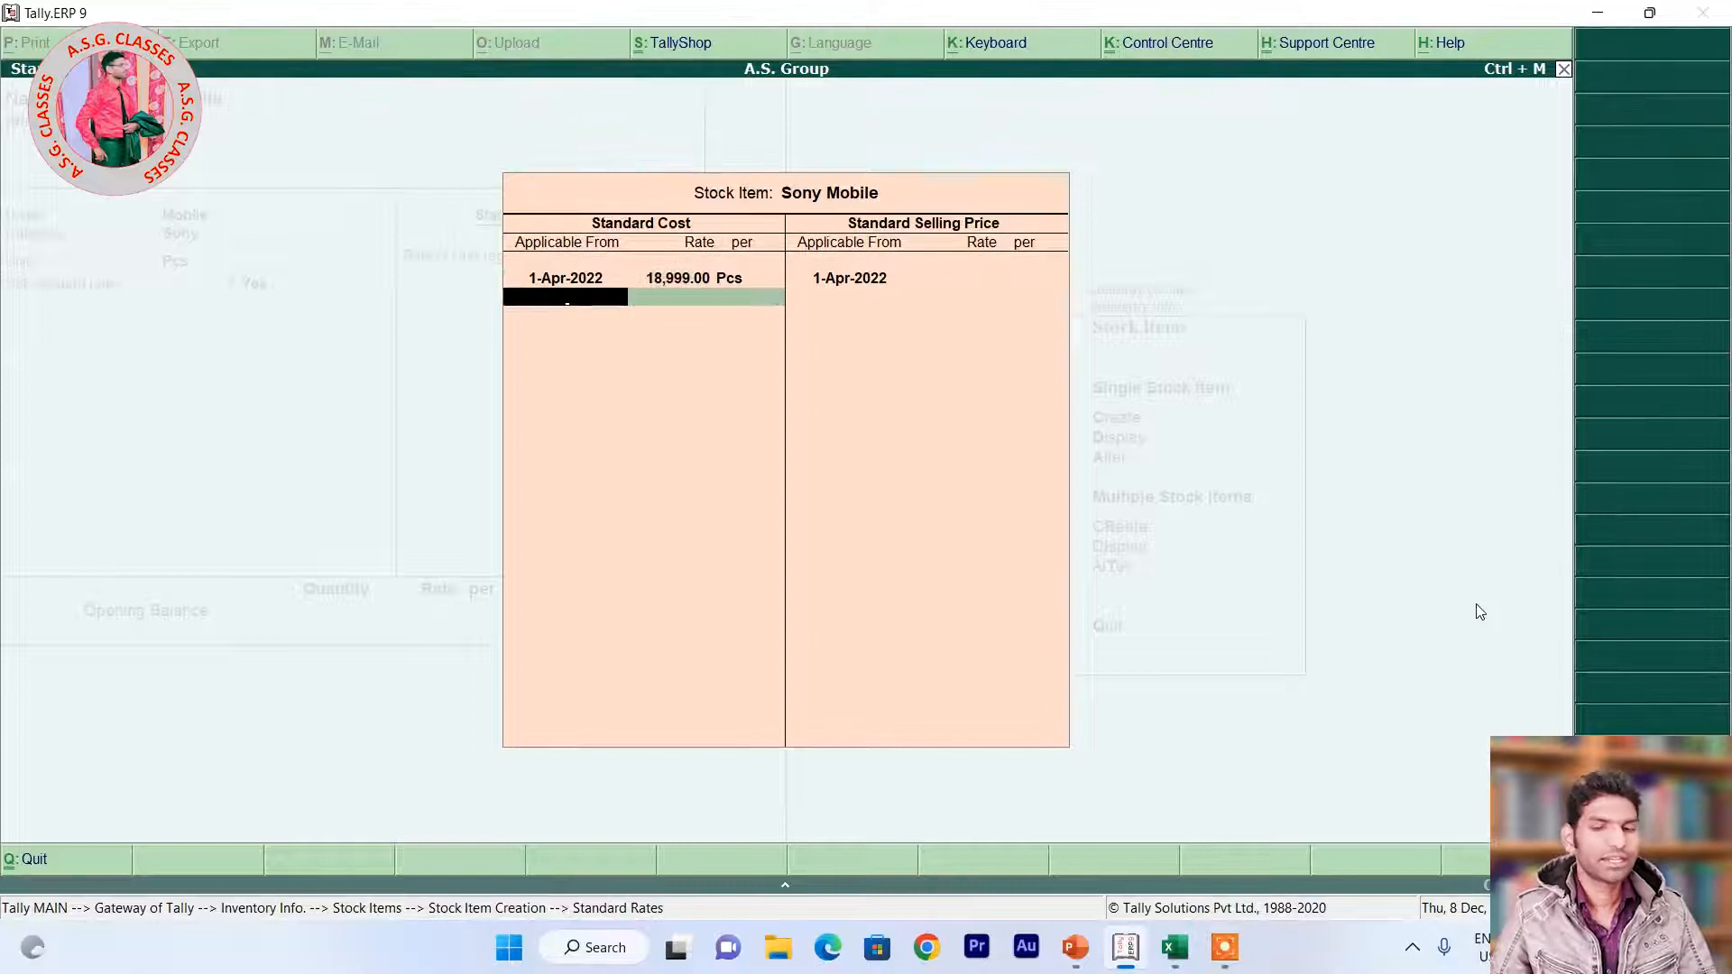
pyautogui.press('Return')
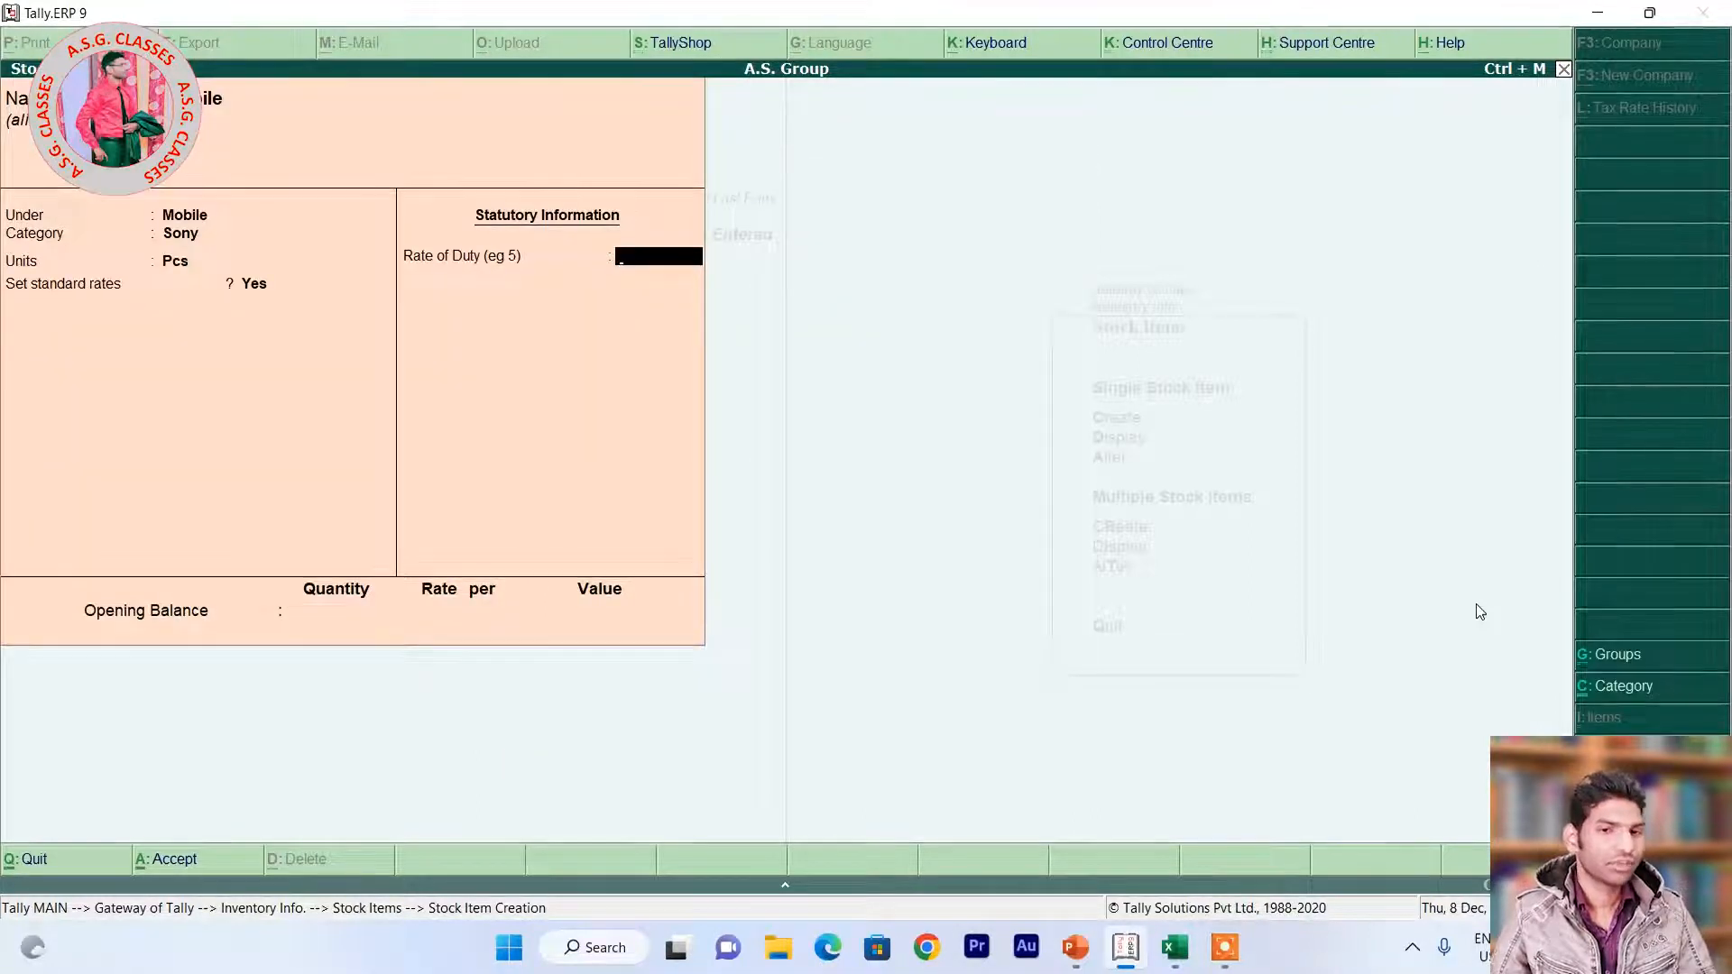
pyautogui.press('Return')
pyautogui.hotkey('alt', 'Tab')
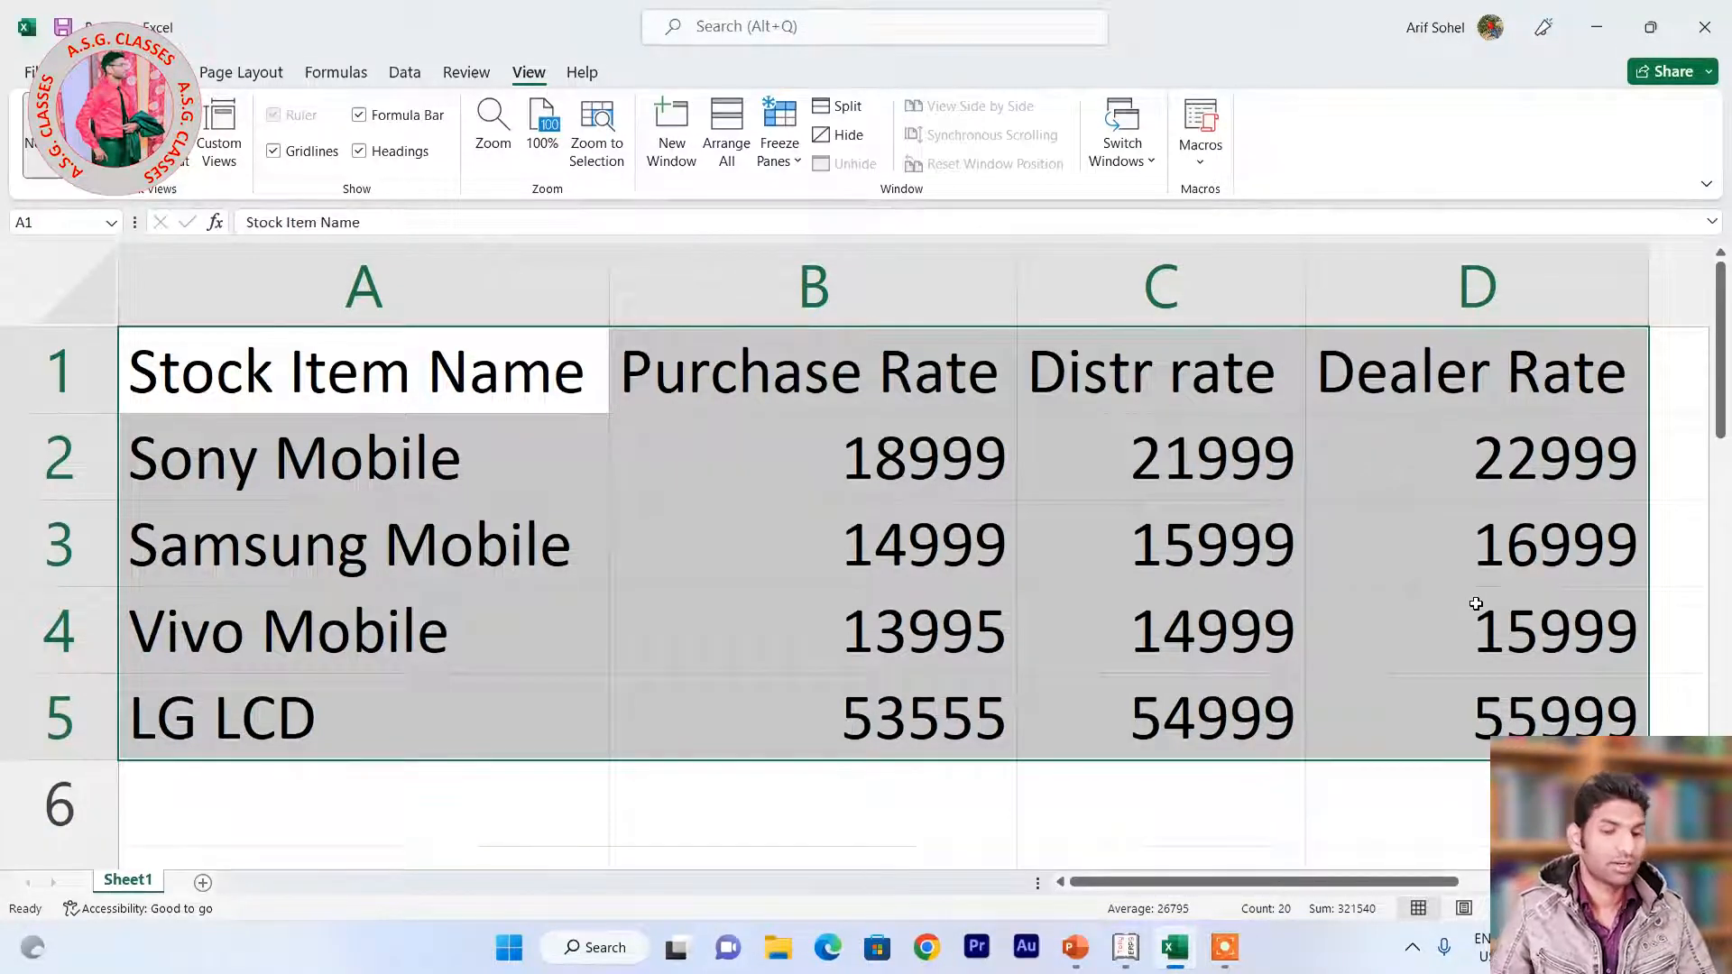
pyautogui.hotkey('alt', 'Tab')
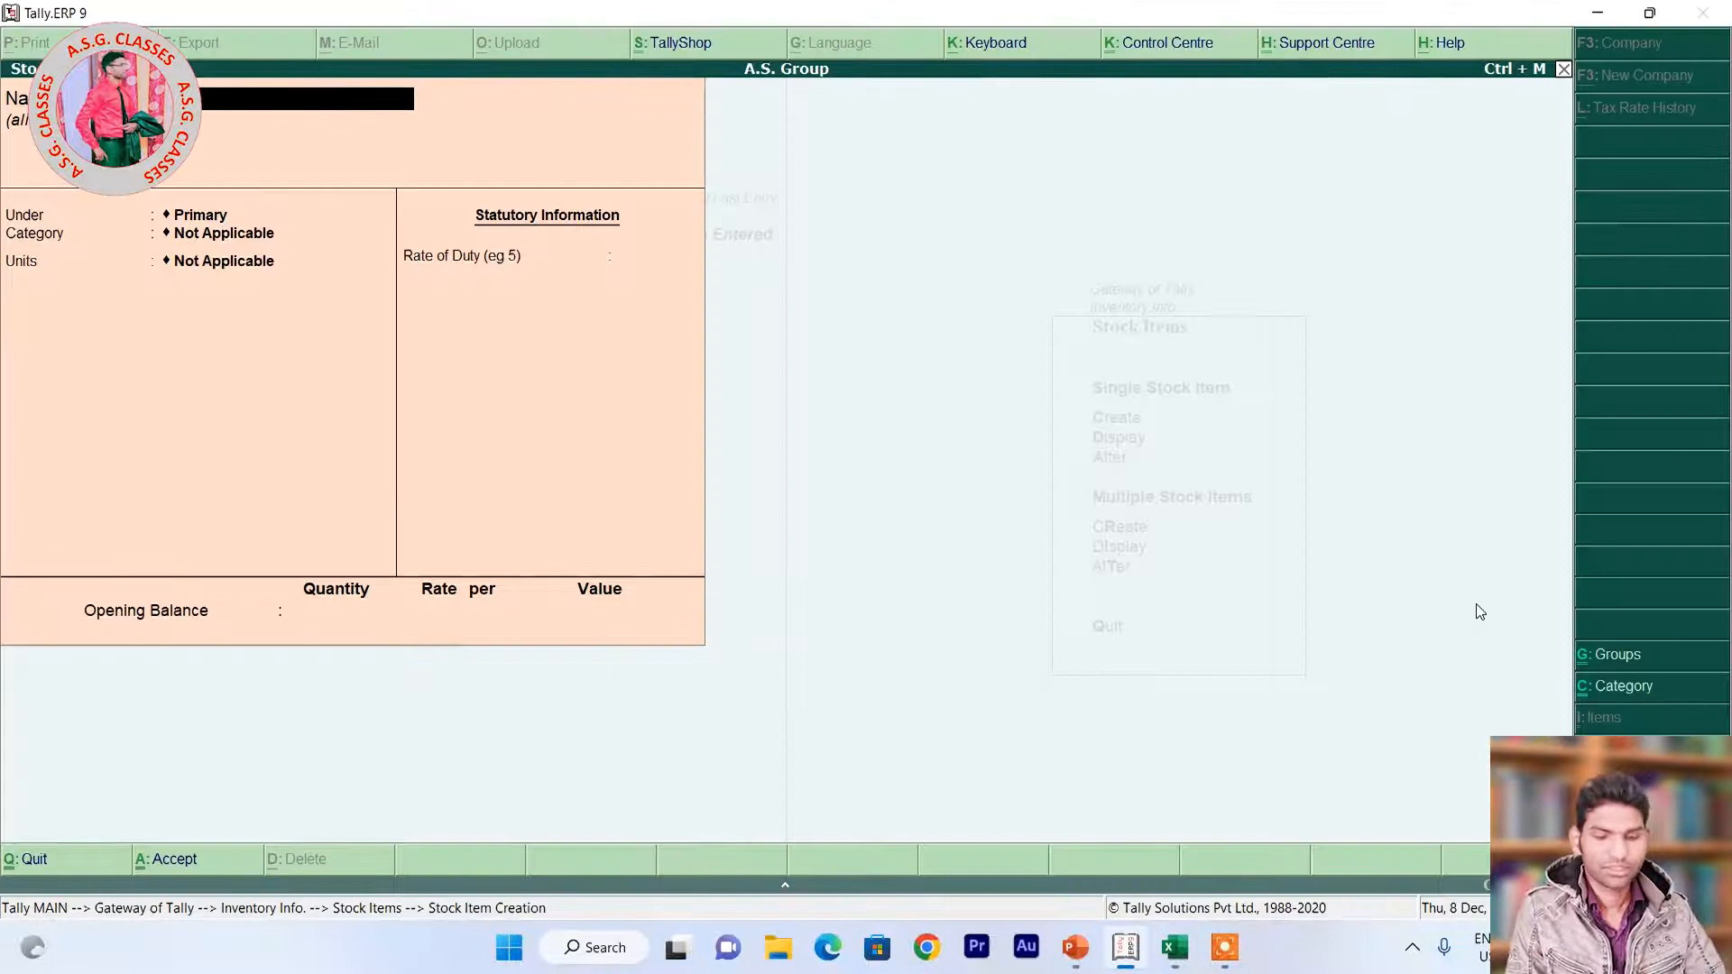
# Name the item Samsung Mobile with group Mobile, category Samsung, units Pcs, standard rates Yes.
pyautogui.write('Mobi')
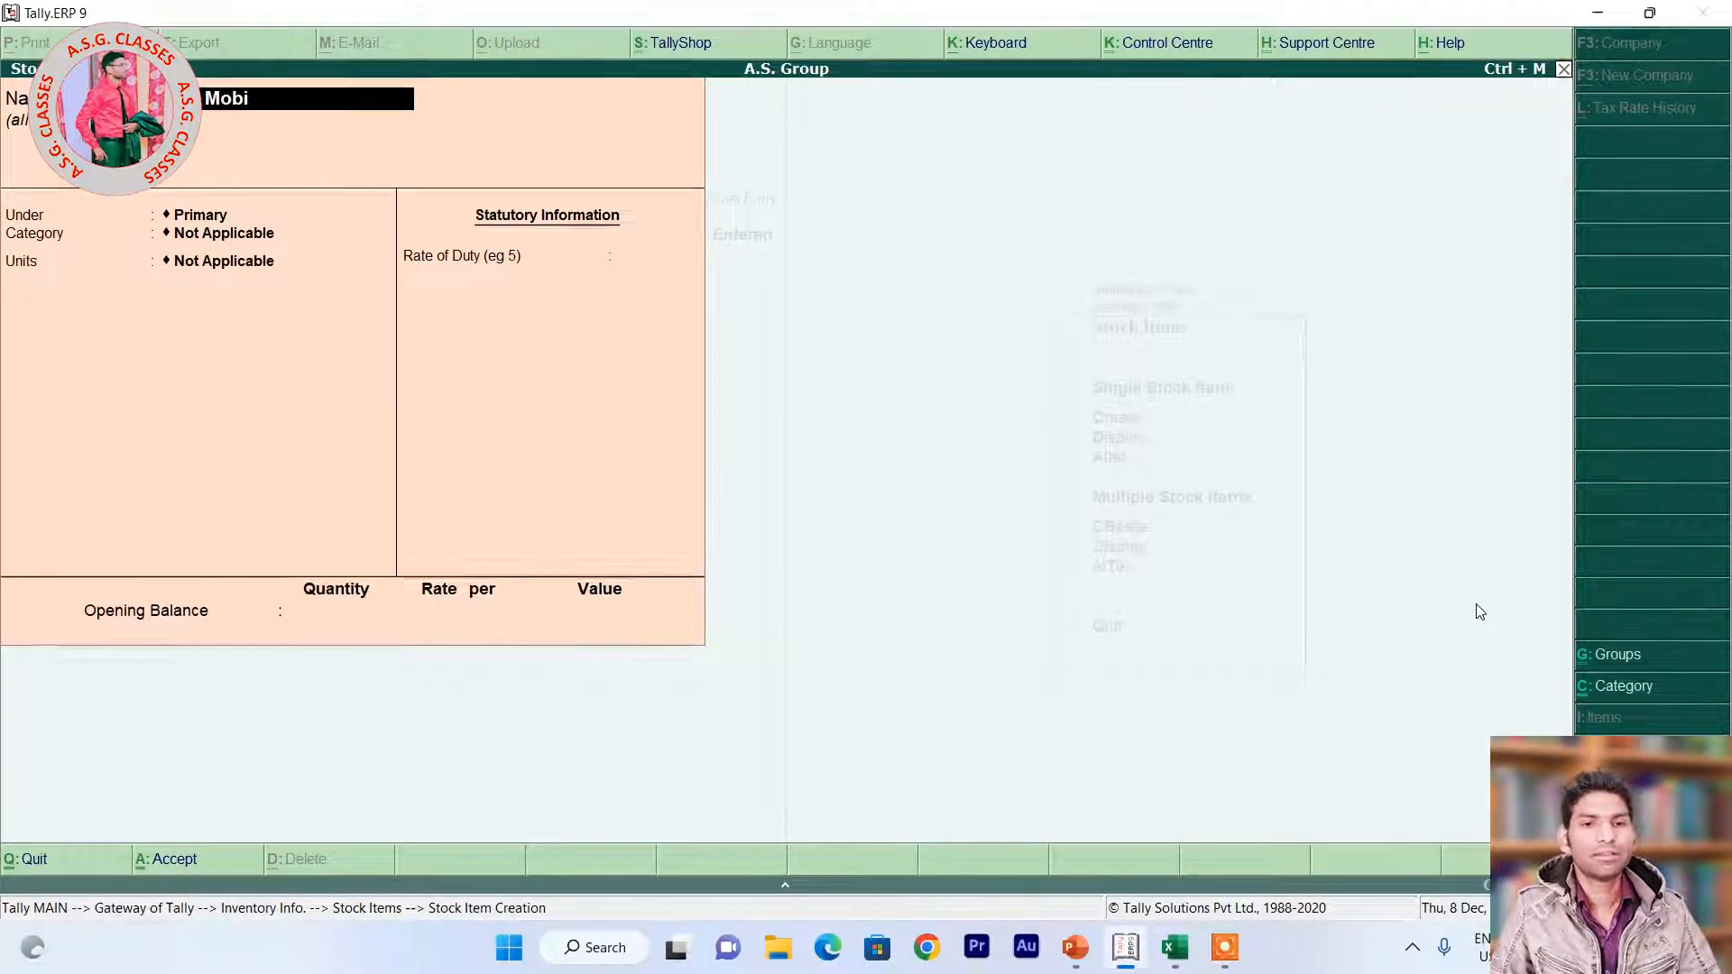
pyautogui.press('Return')
pyautogui.press('Return')
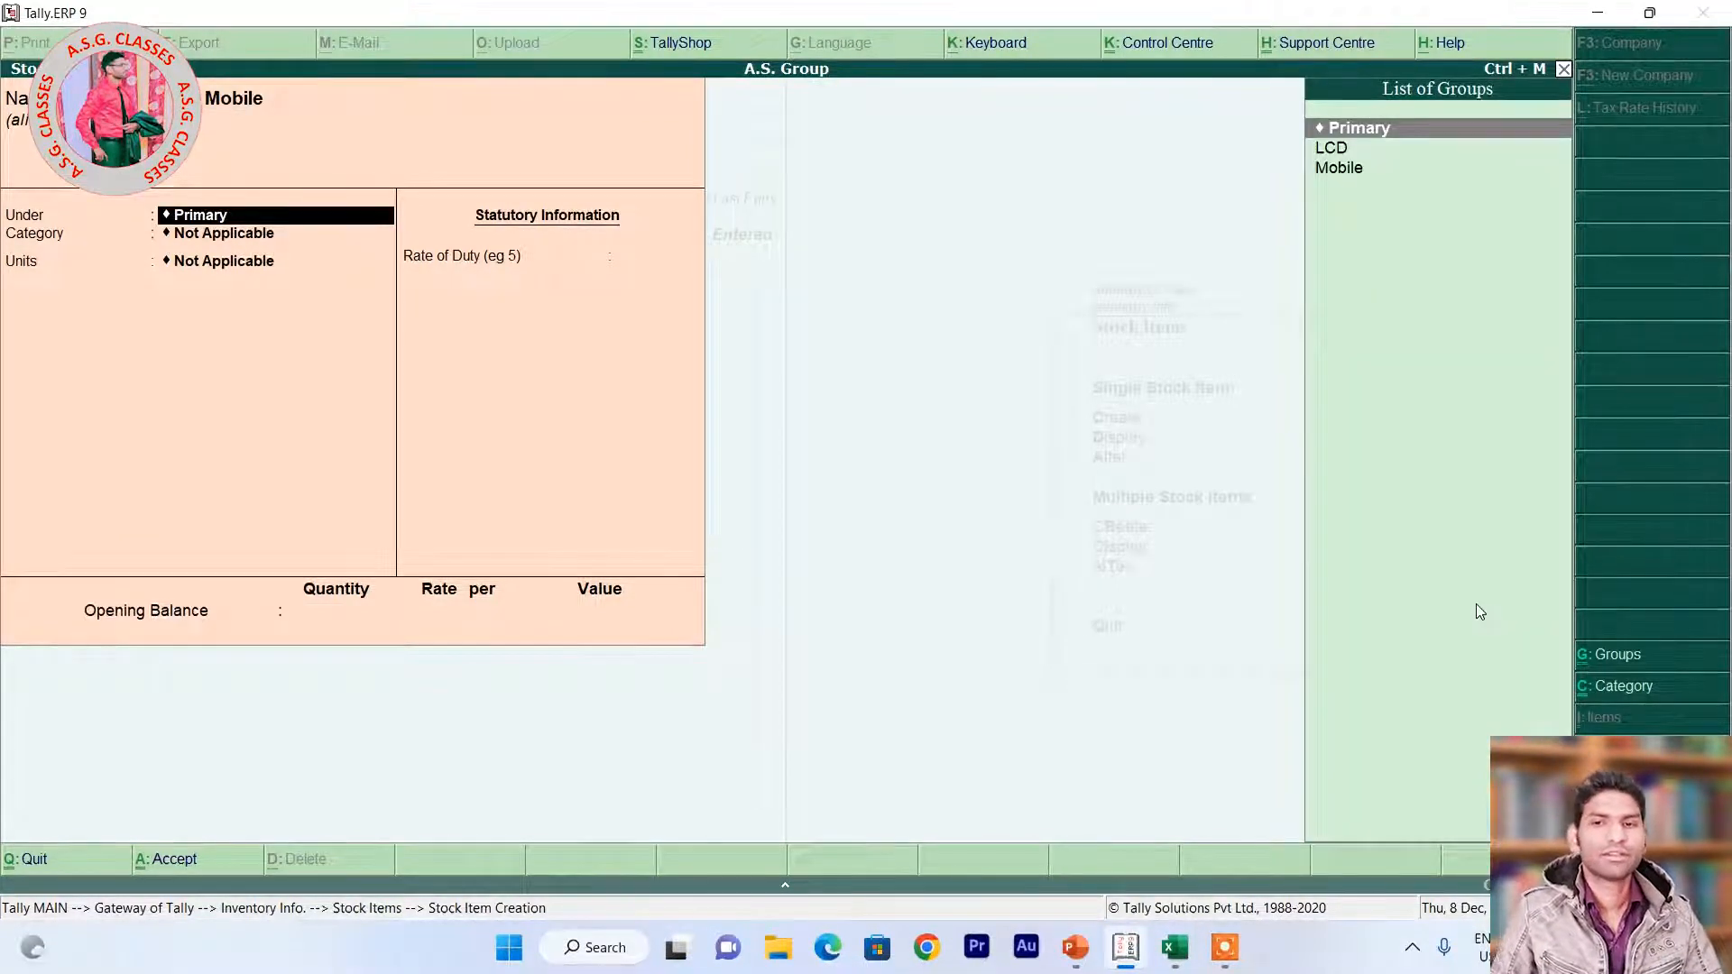
pyautogui.press('Down')
pyautogui.press('Down')
pyautogui.press('Return')
pyautogui.press('Down')
pyautogui.press('Down')
pyautogui.press('Return')
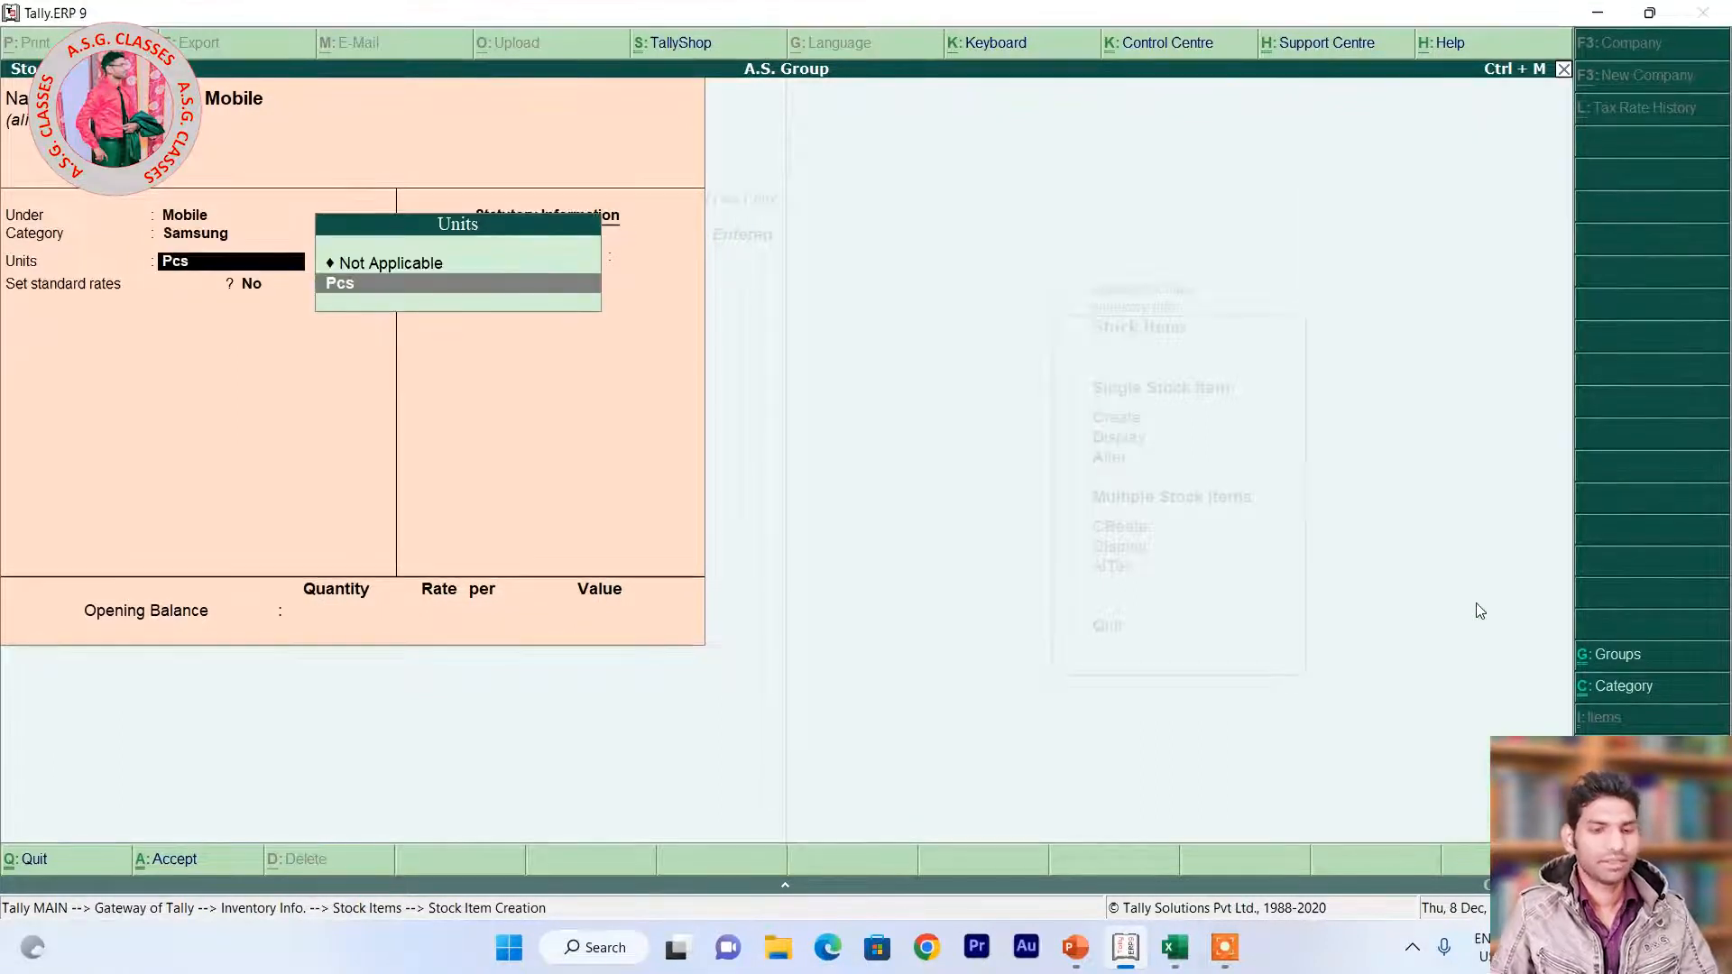
pyautogui.press('Return')
pyautogui.press('y')
pyautogui.press('Return')
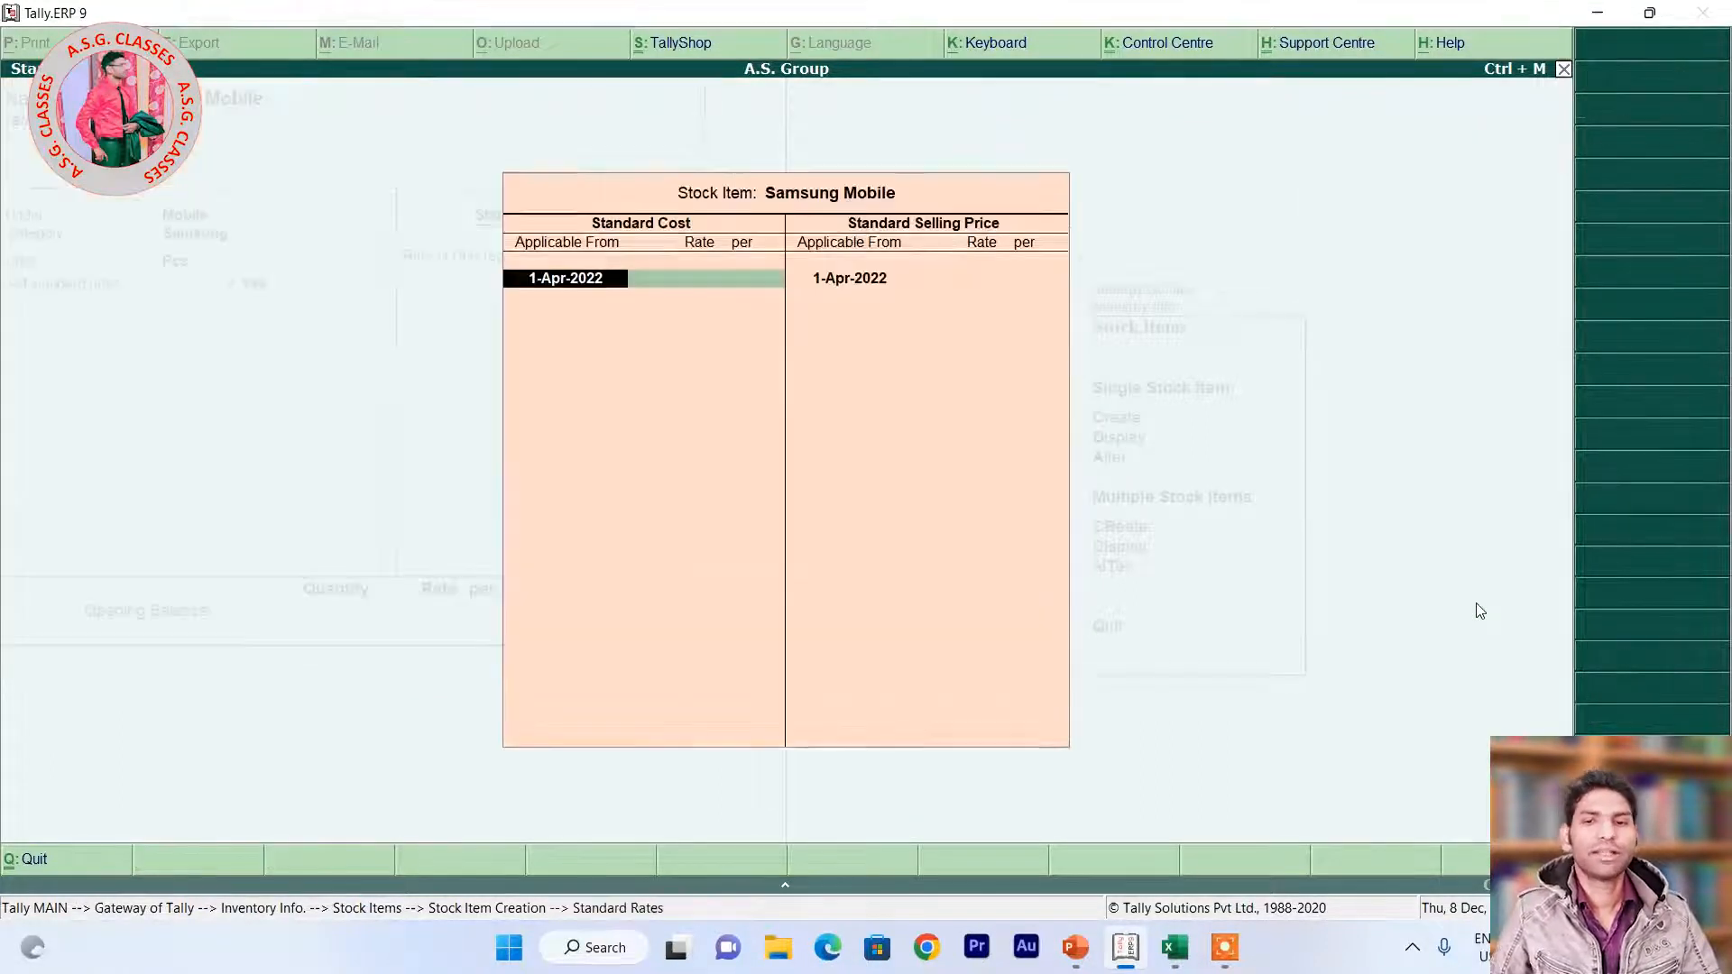
# Enter 14,999 as Samsung Mobile's standard cost from the rate list and save it.
pyautogui.hotkey('alt', 'Tab')
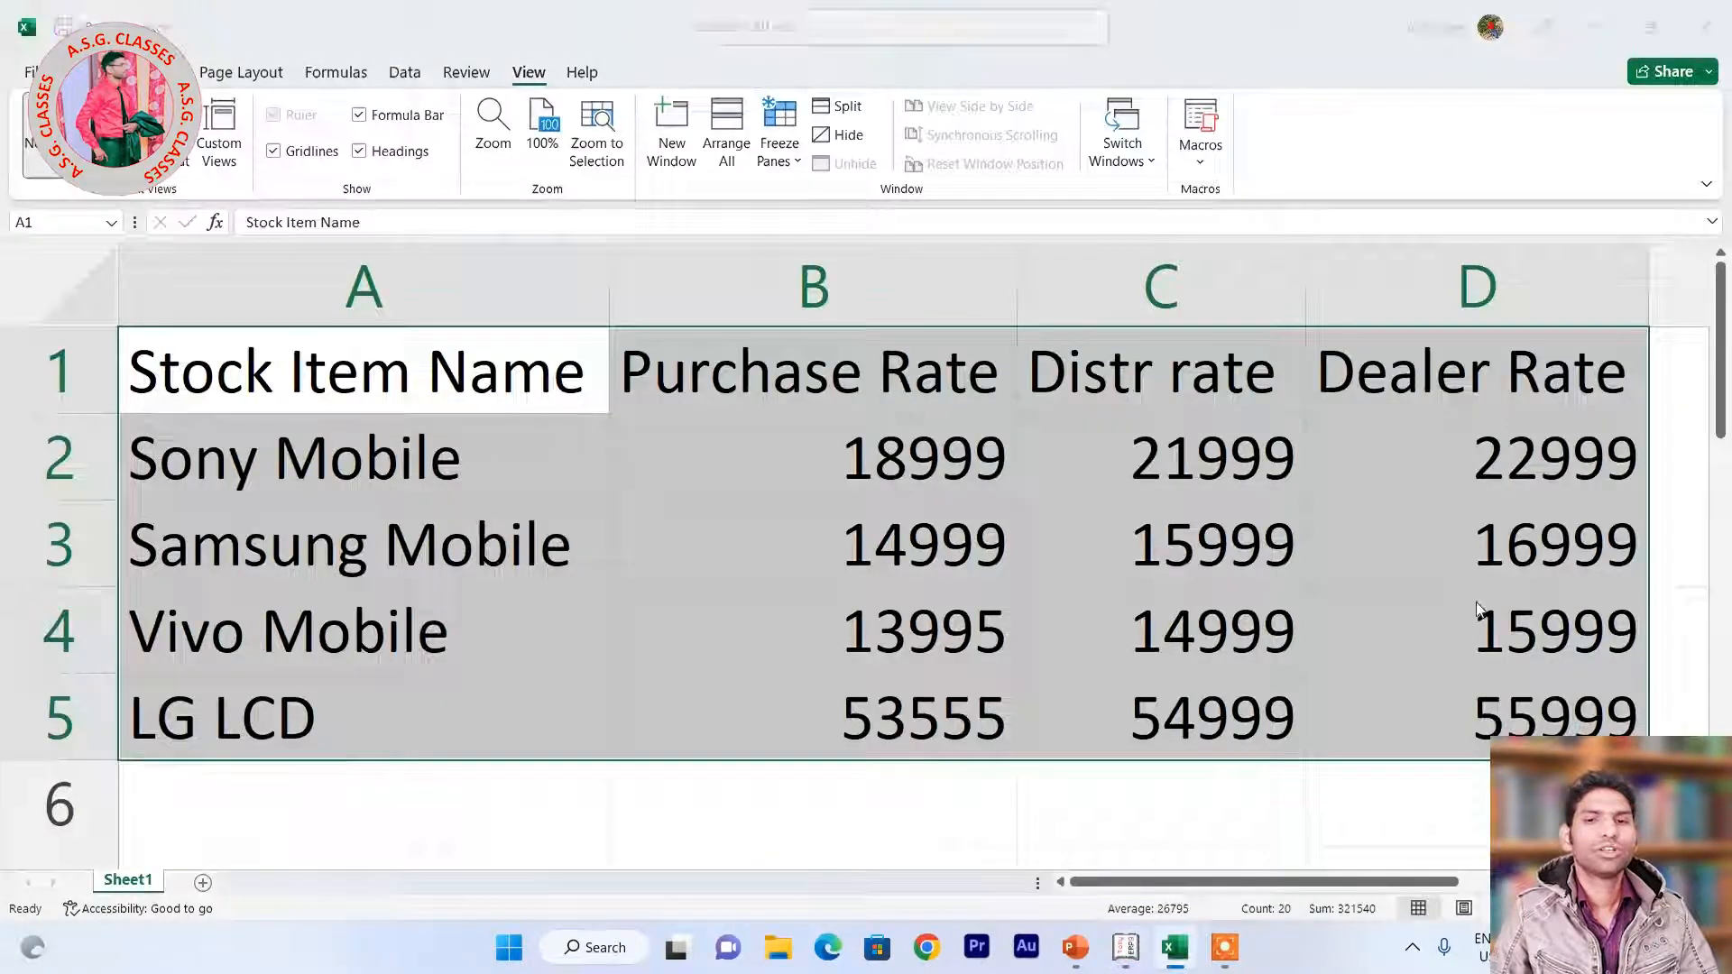
pyautogui.hotkey('alt', 'Tab')
pyautogui.write('14999')
pyautogui.press('Return')
pyautogui.hotkey('ctrl', 'a')
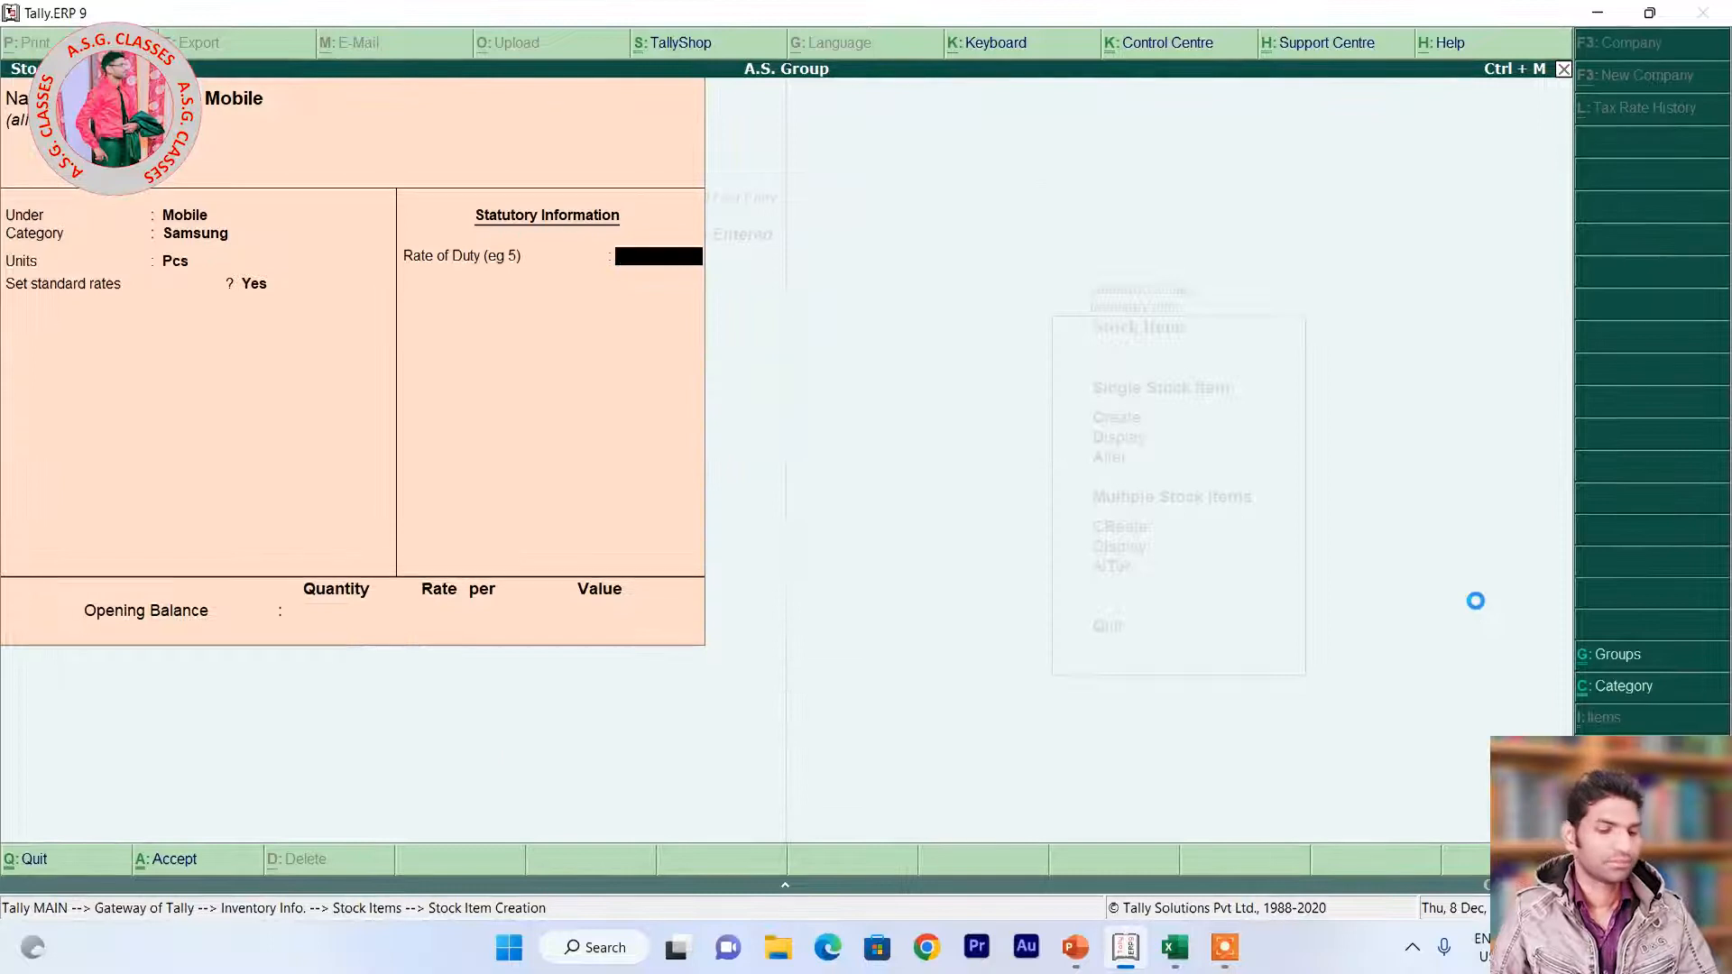
pyautogui.hotkey('ctrl', 'a')
pyautogui.hotkey('alt', 'Tab')
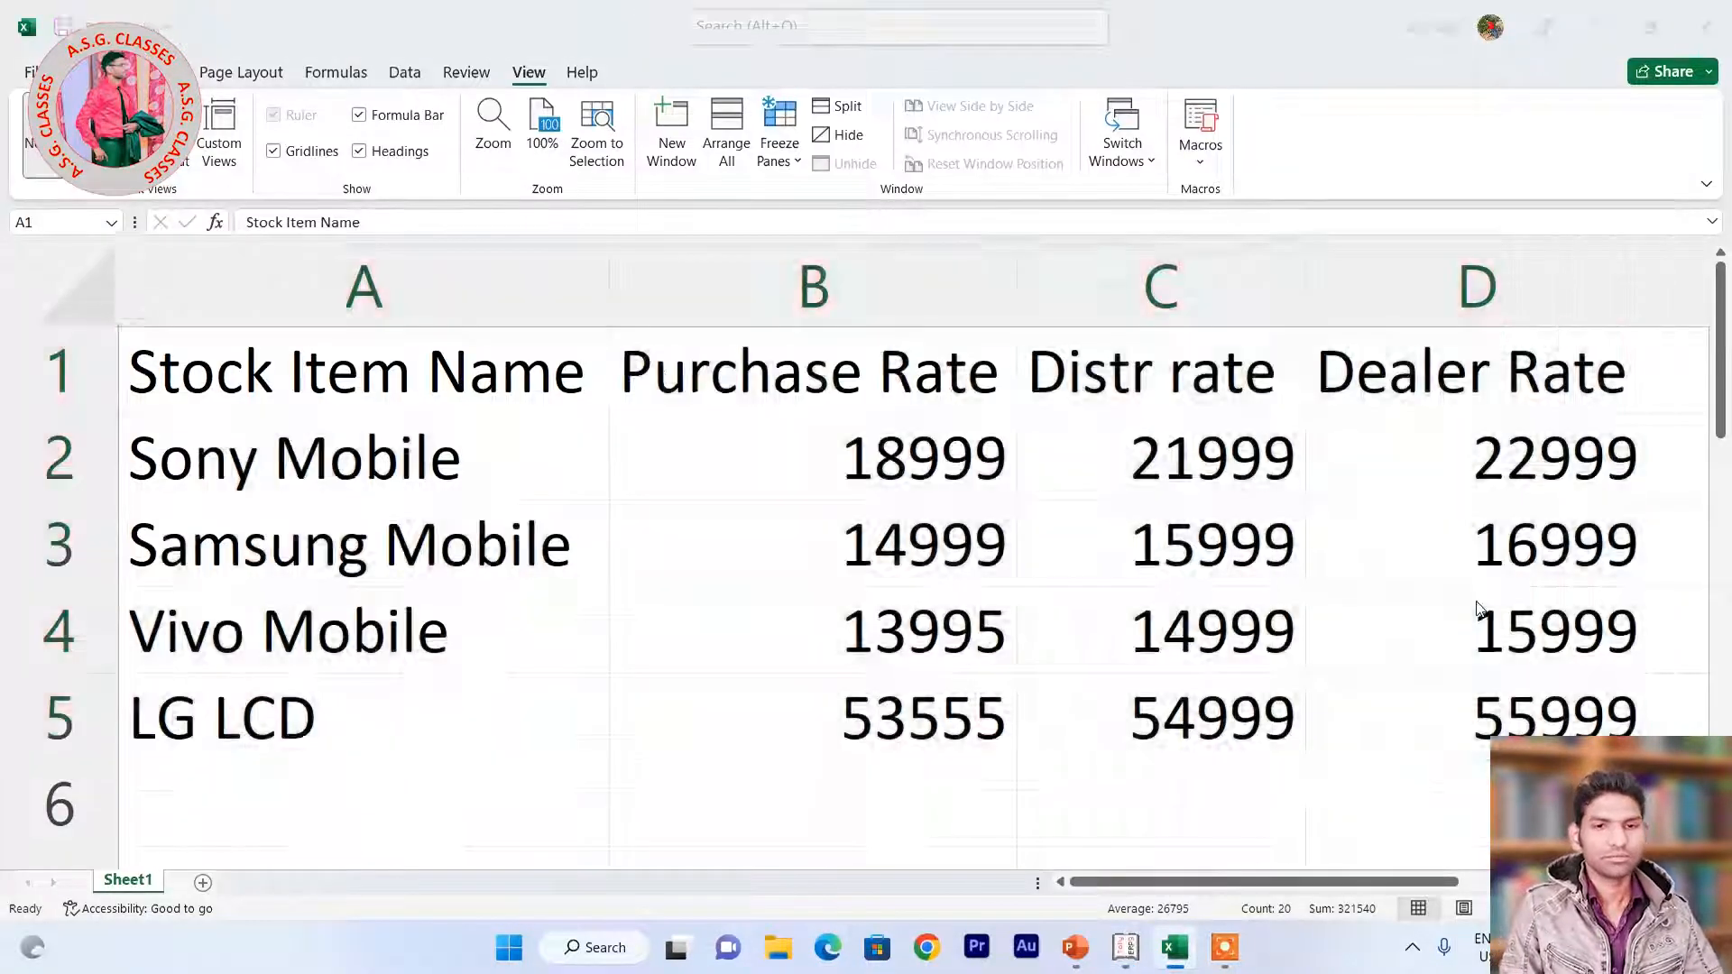
pyautogui.hotkey('alt', 'Tab')
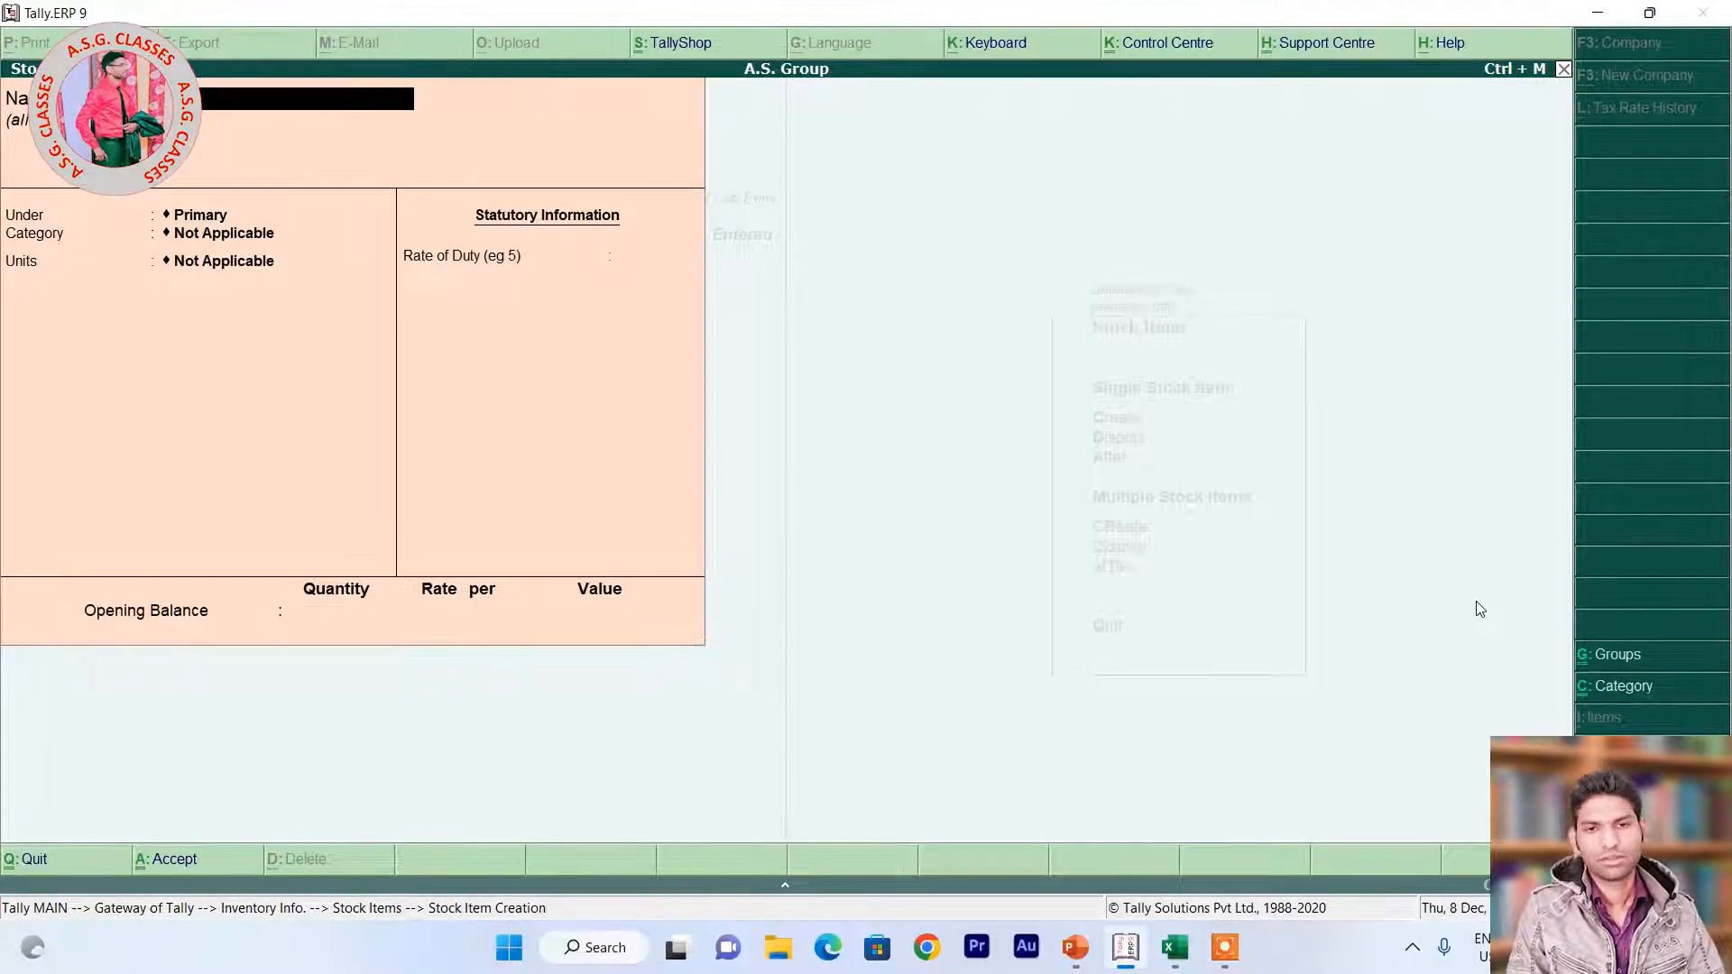
# Name the item Vivo Mobile with group Mobile, category Vivo, units Pcs, standard rates Yes.
pyautogui.write('le')
pyautogui.press('Return')
pyautogui.press('Return')
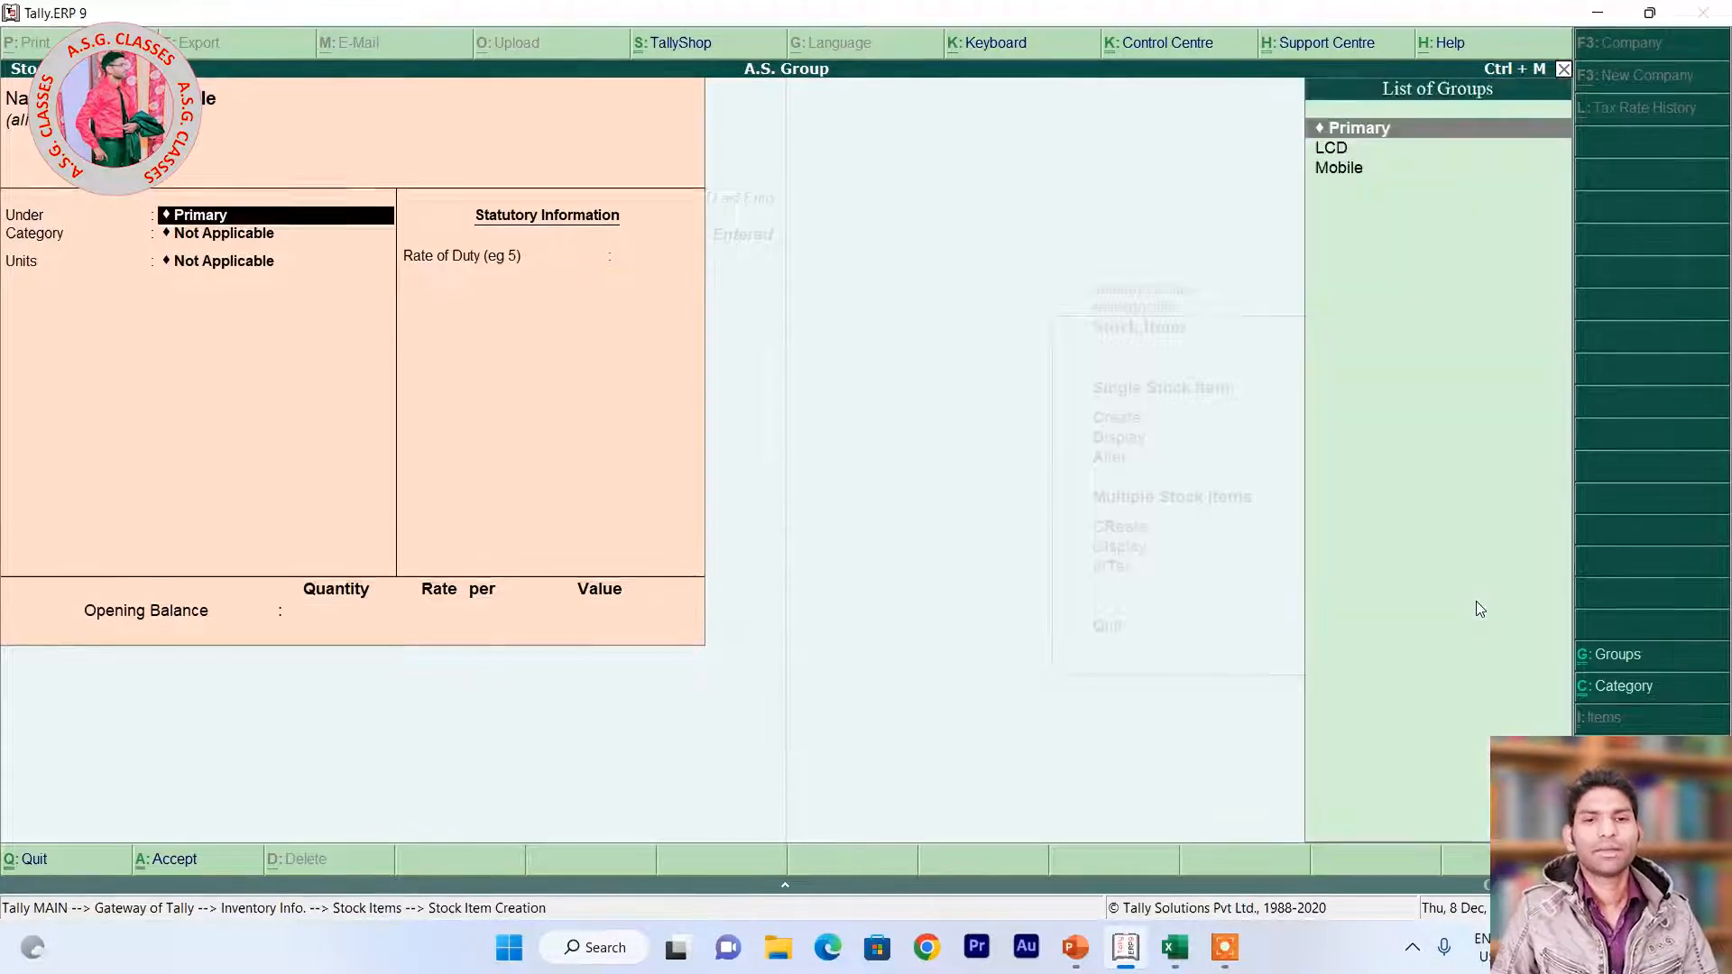
pyautogui.press('Down')
pyautogui.press('Down')
pyautogui.press('Return')
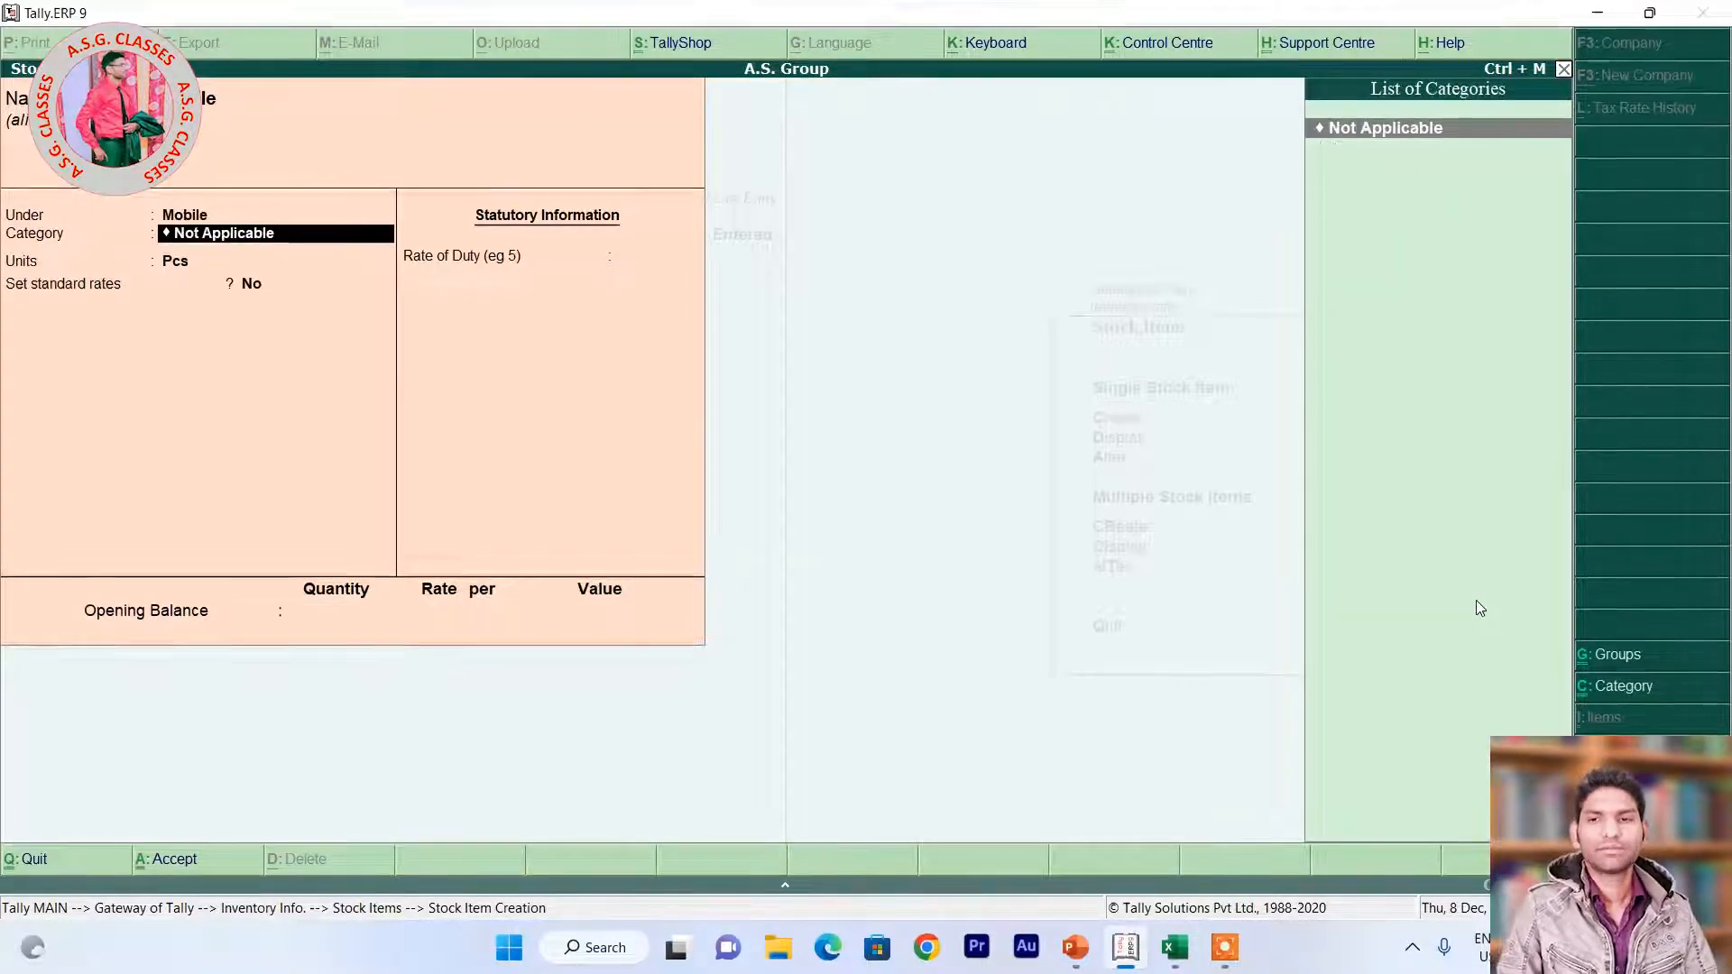
pyautogui.press('BackSpace')
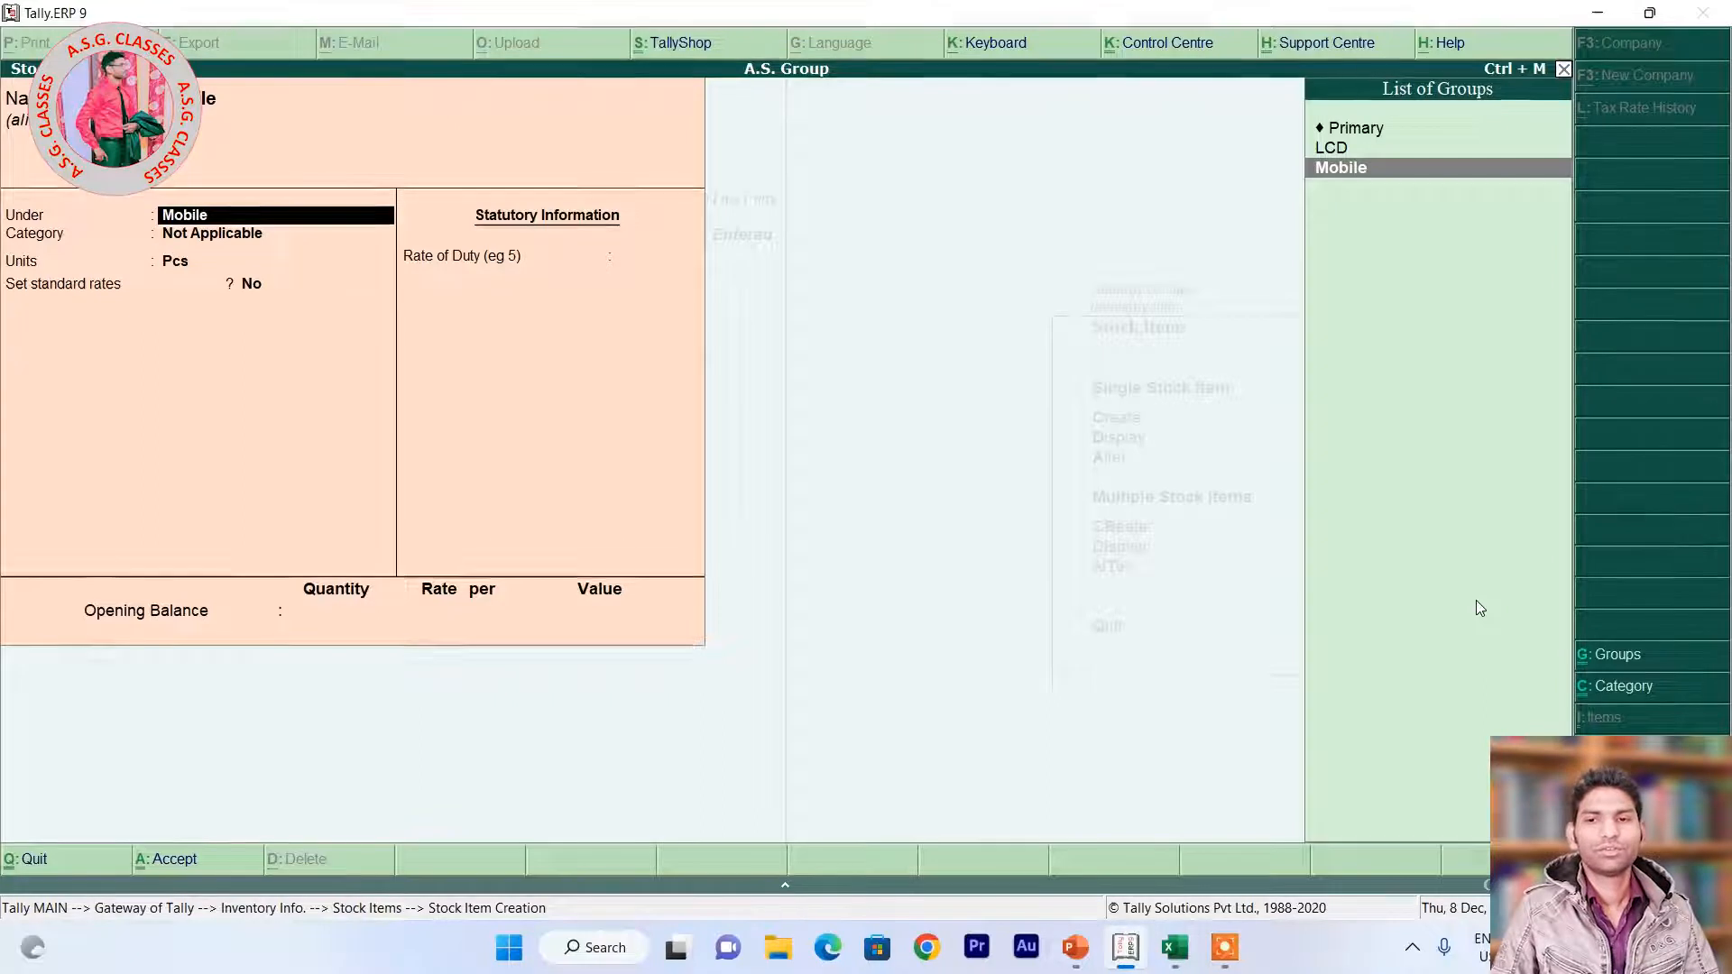
pyautogui.press('Return')
pyautogui.press('Down')
pyautogui.press('Down')
pyautogui.press('Down')
pyautogui.press('Down')
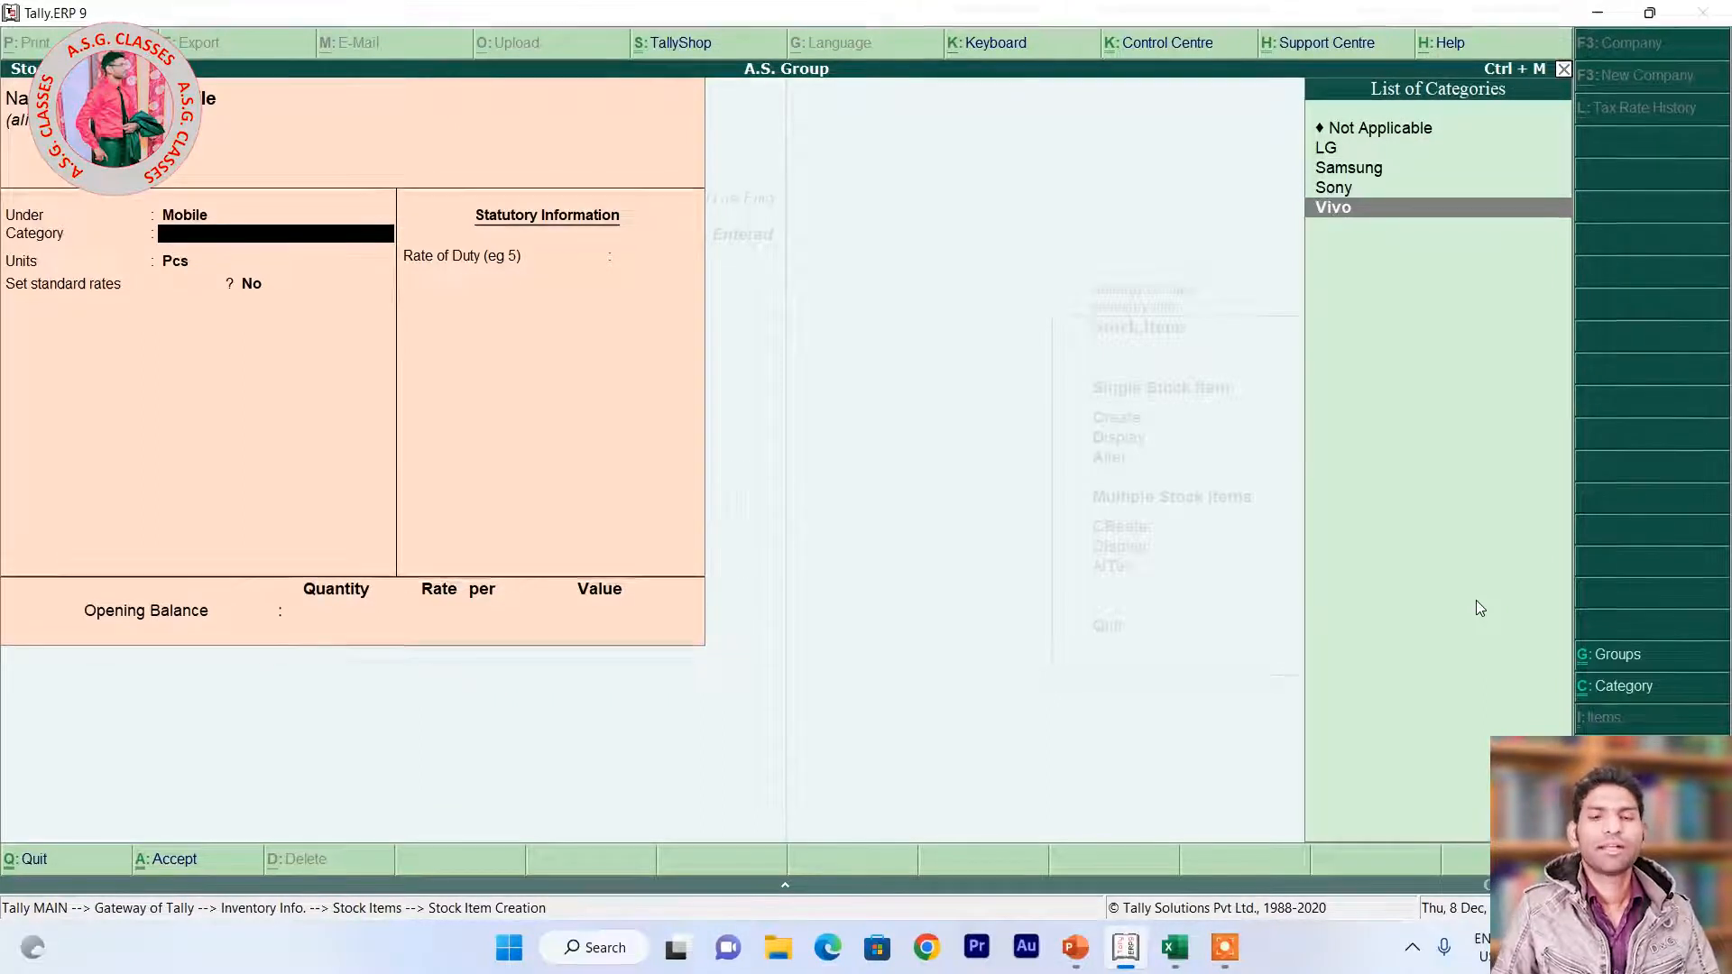
pyautogui.press('Return')
pyautogui.press('Return')
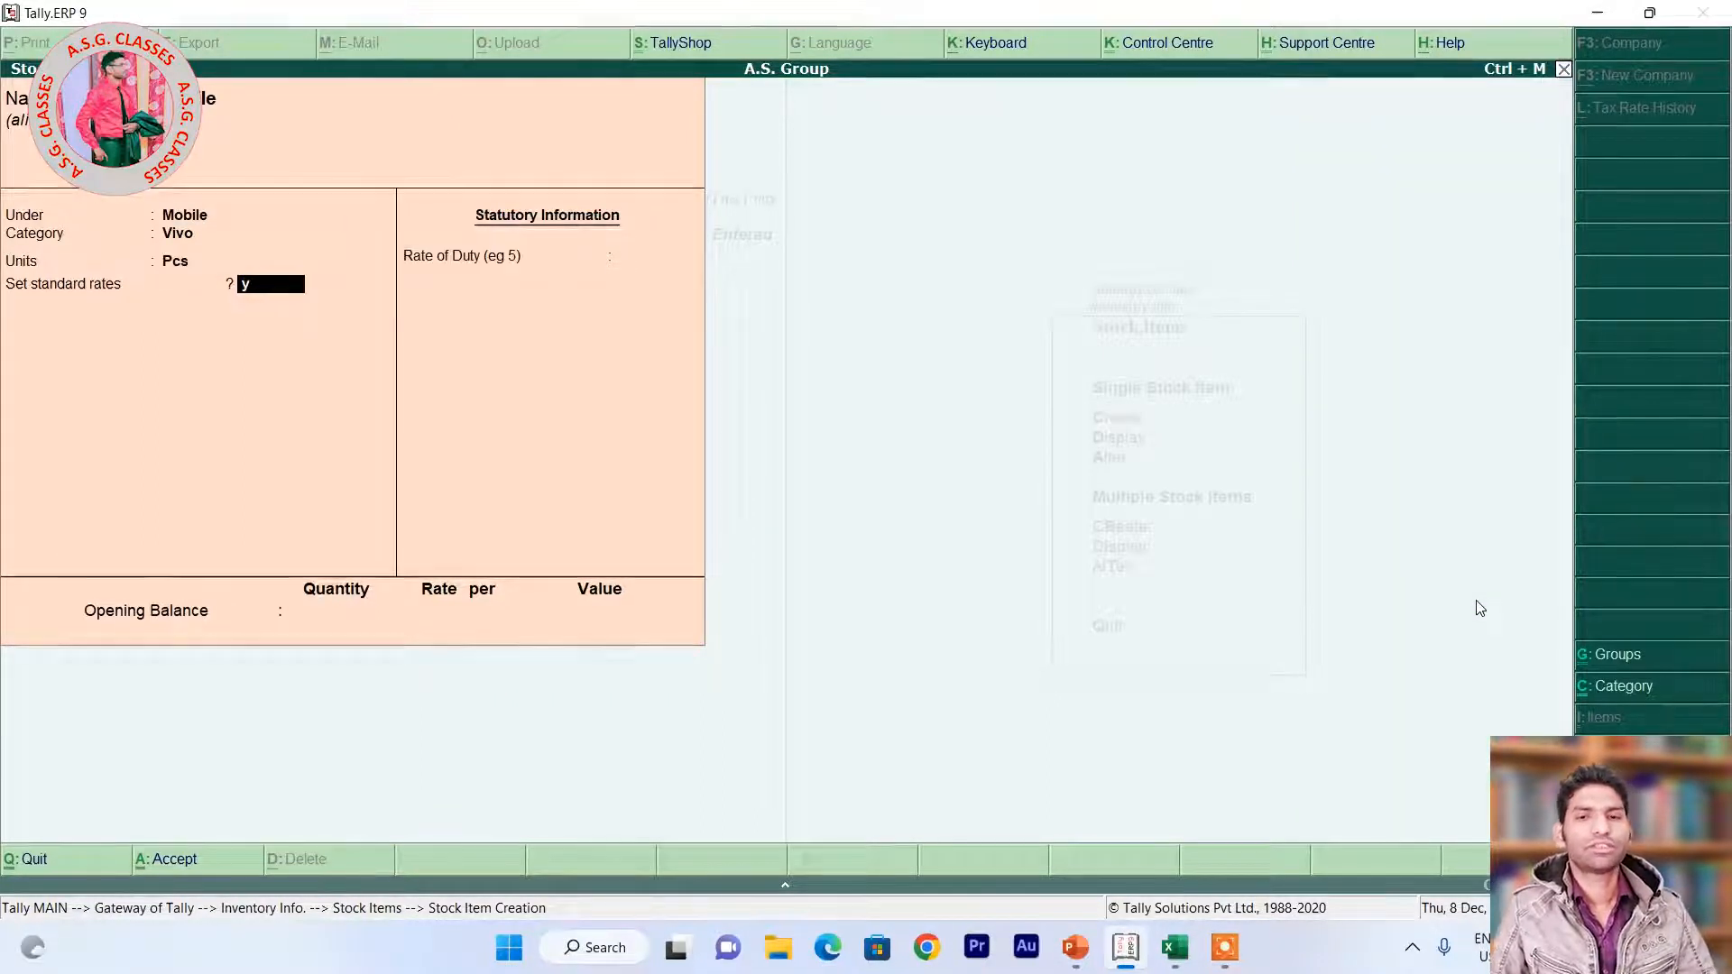
pyautogui.press('y')
pyautogui.press('Return')
# Enter 13,995 per Pcs as Vivo Mobile's standard cost, correcting a typo, and save it.
pyautogui.hotkey('alt', 'Tab')
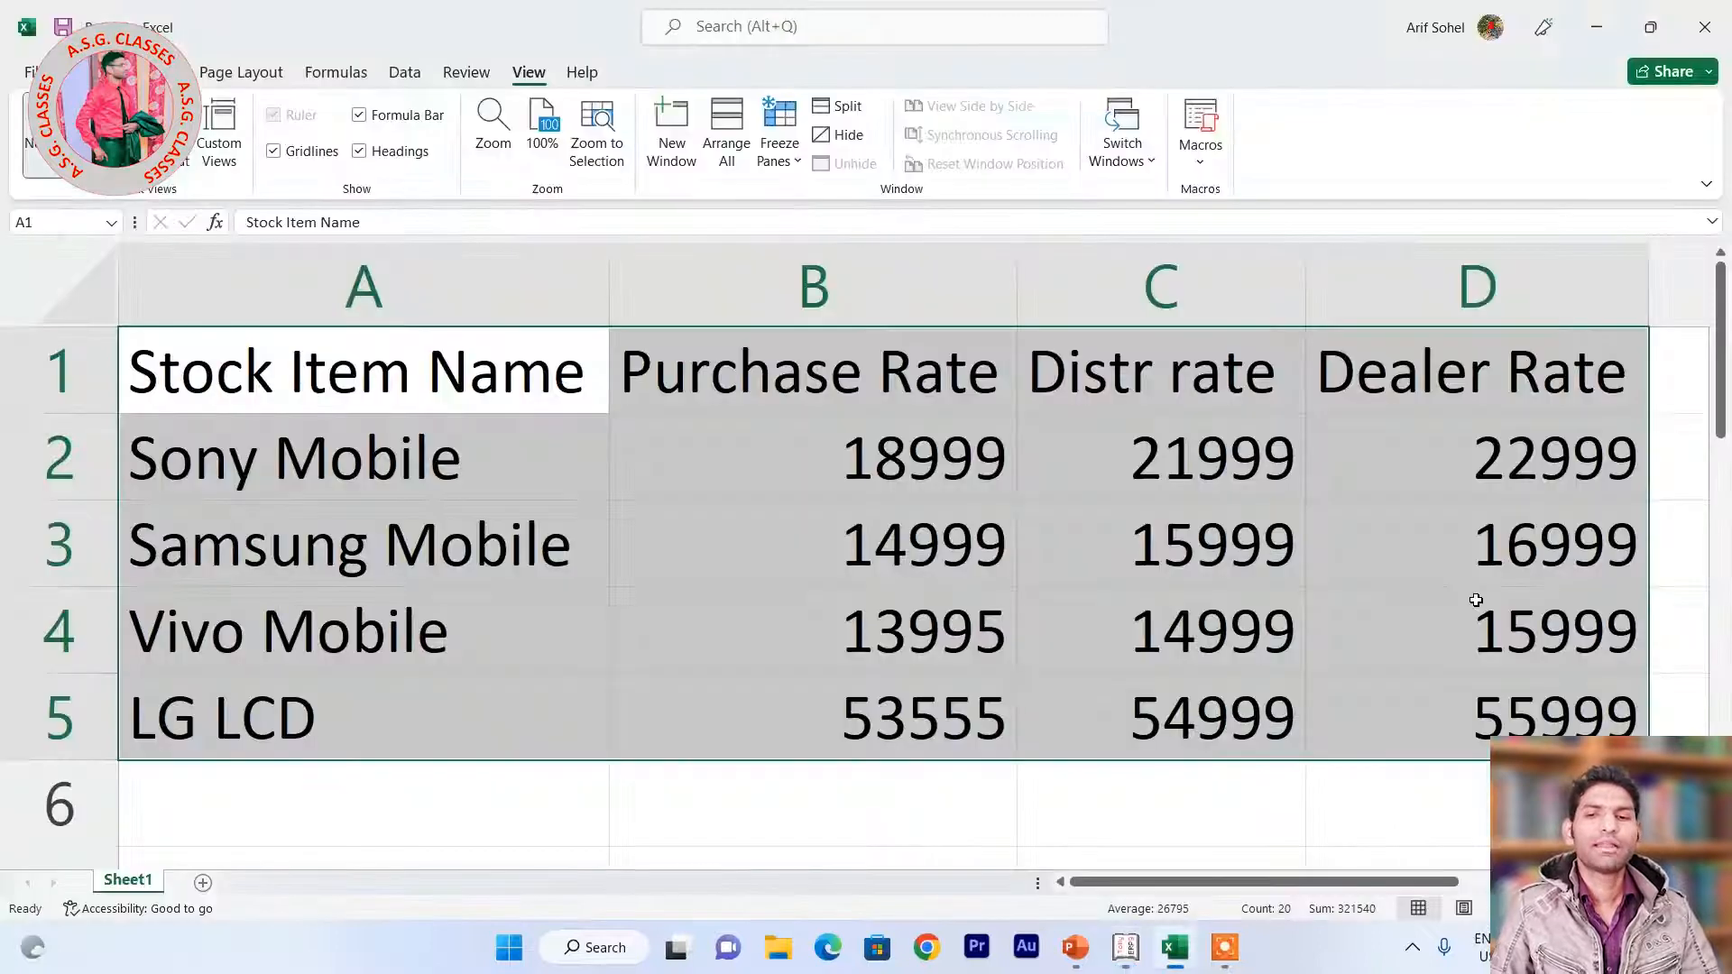
pyautogui.hotkey('alt', 'Tab')
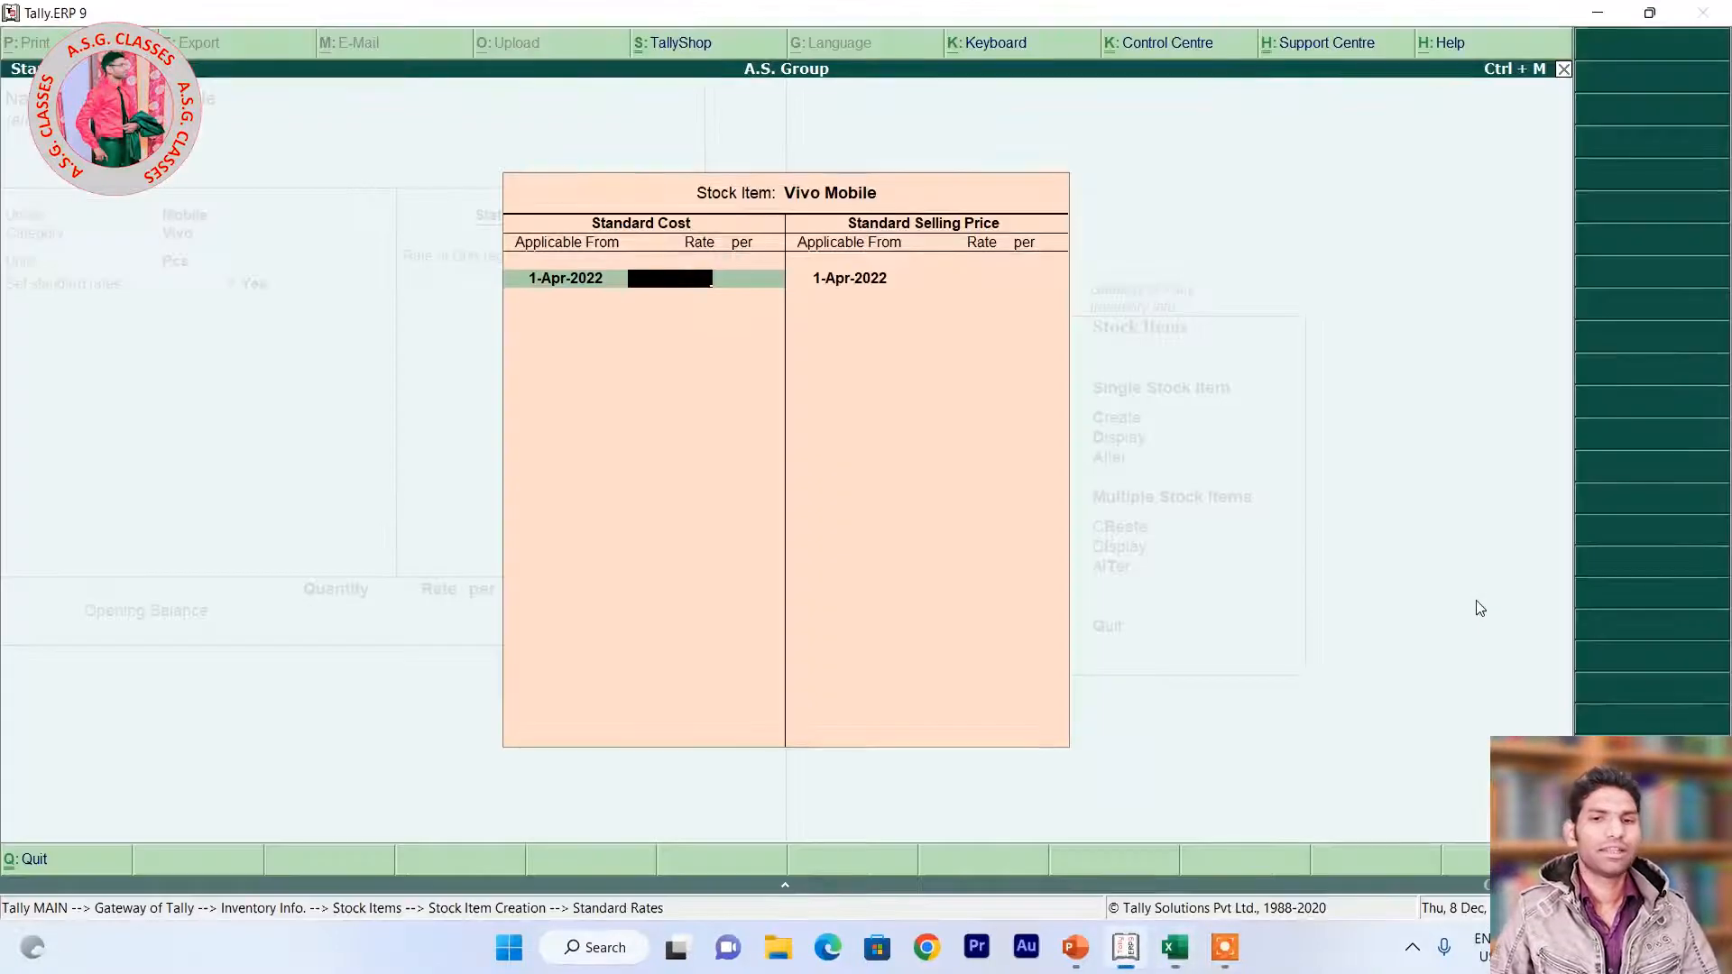
pyautogui.write('139952')
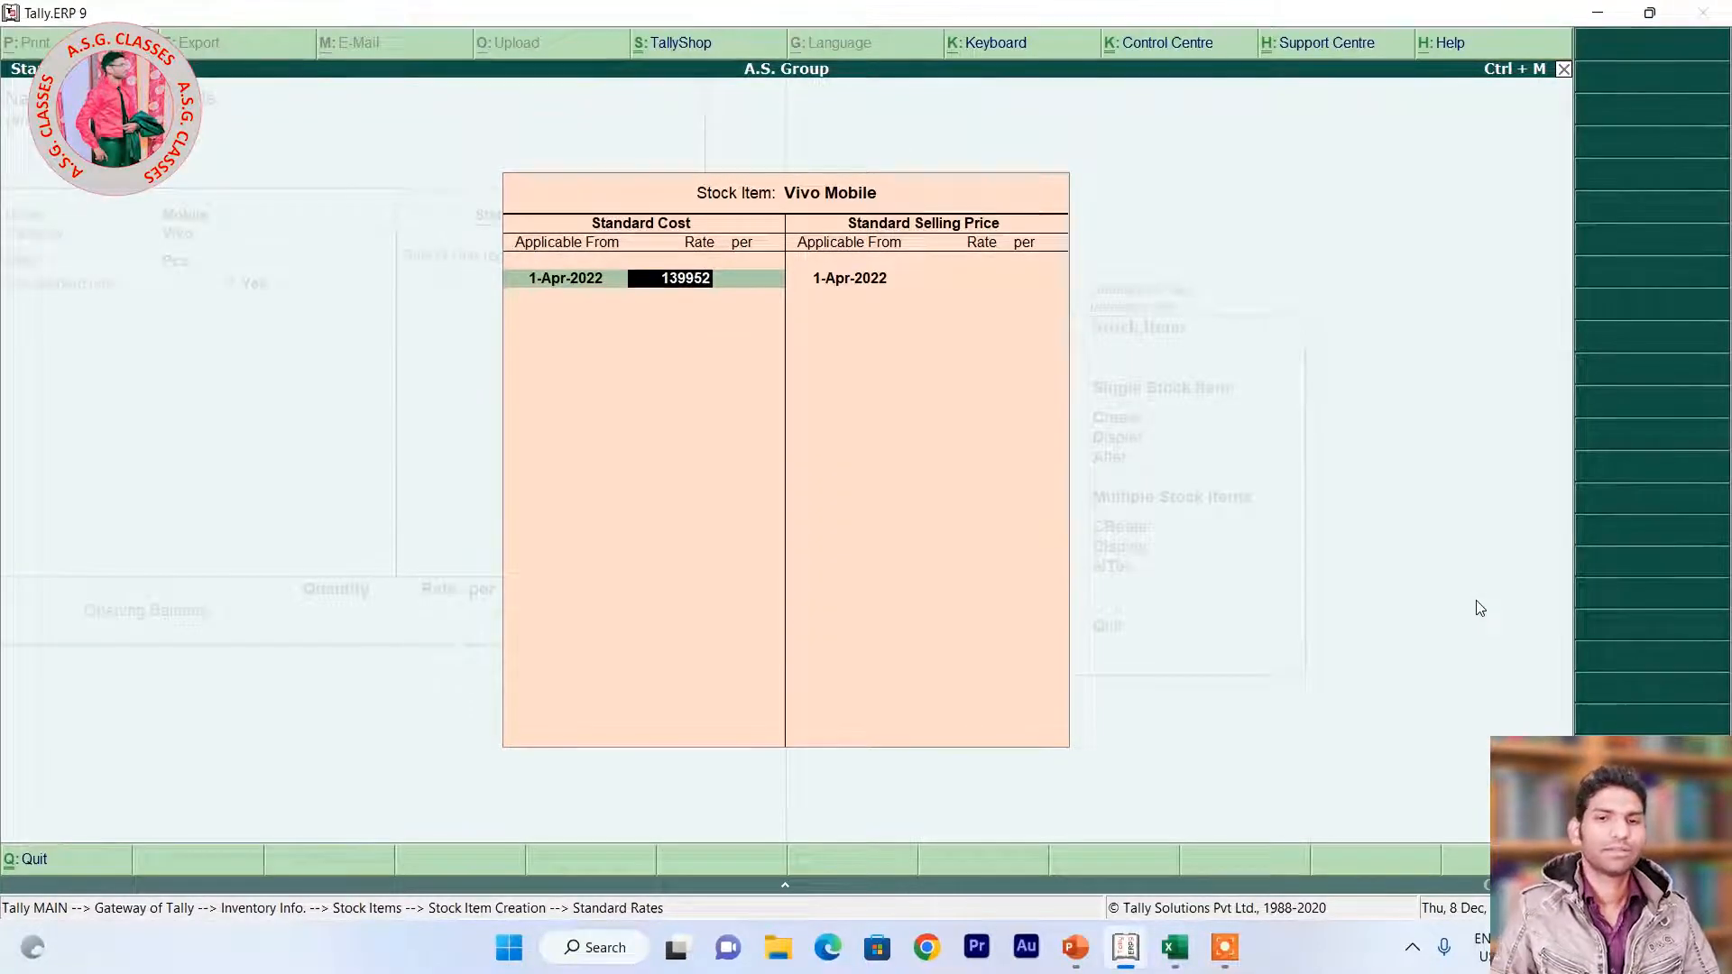
pyautogui.press('BackSpace')
pyautogui.press('Return')
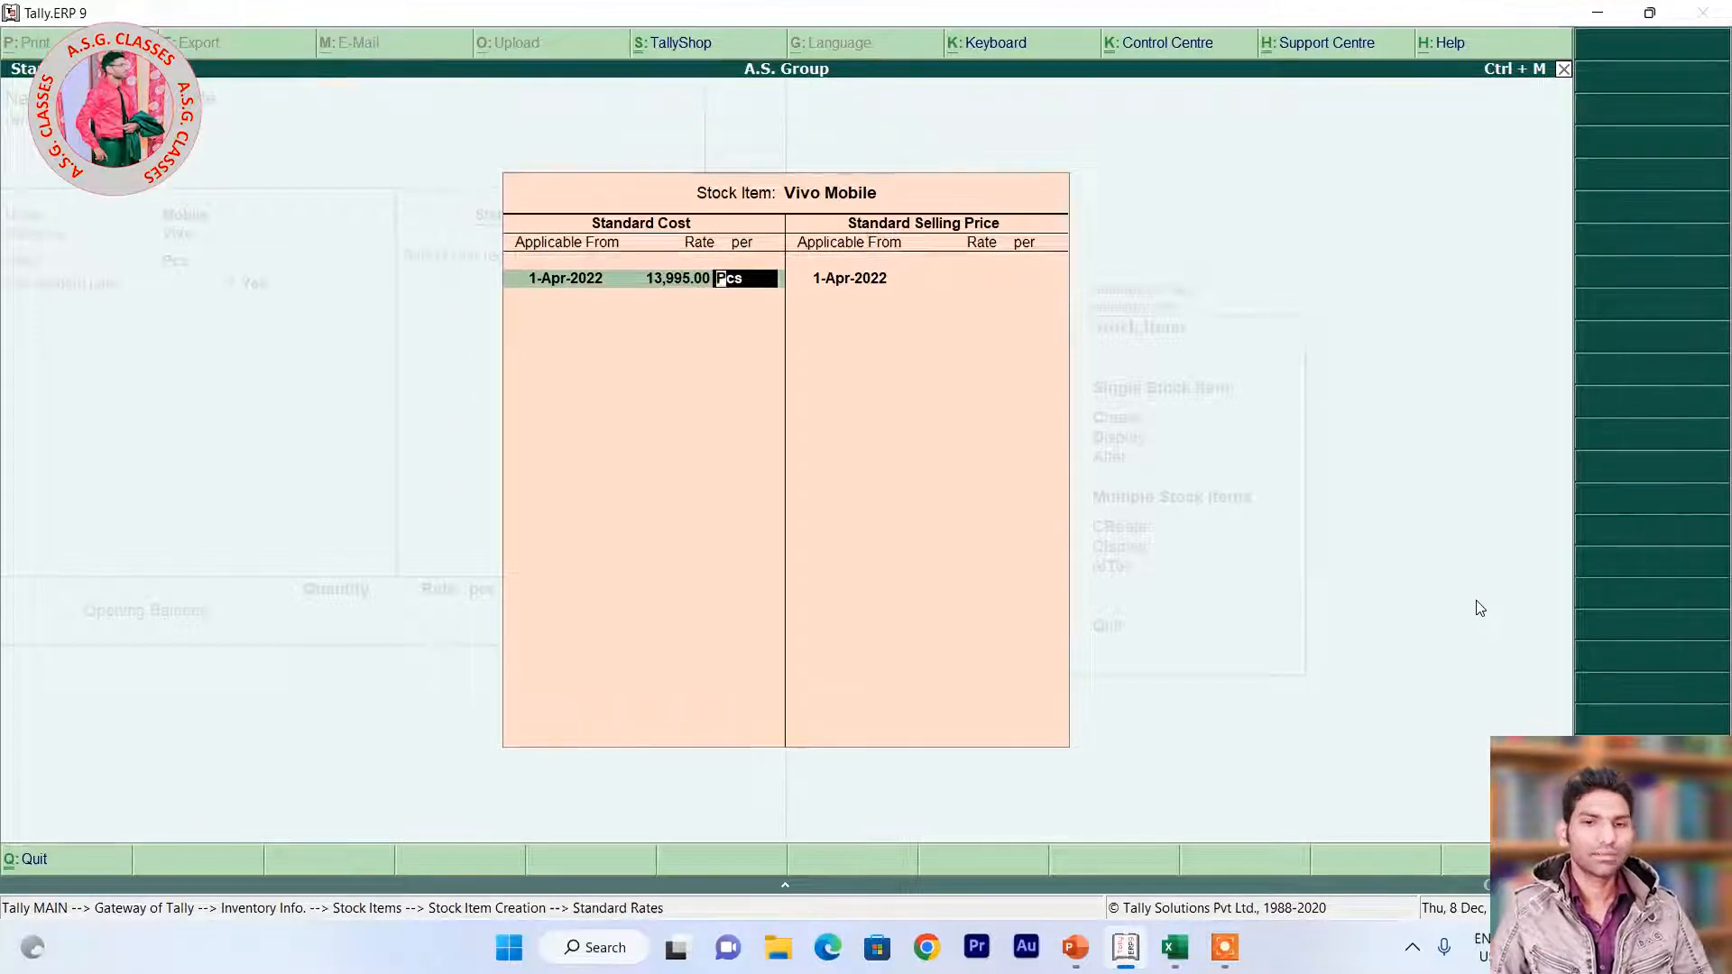
pyautogui.hotkey('ctrl', 'a')
pyautogui.hotkey('ctrl', 'a')
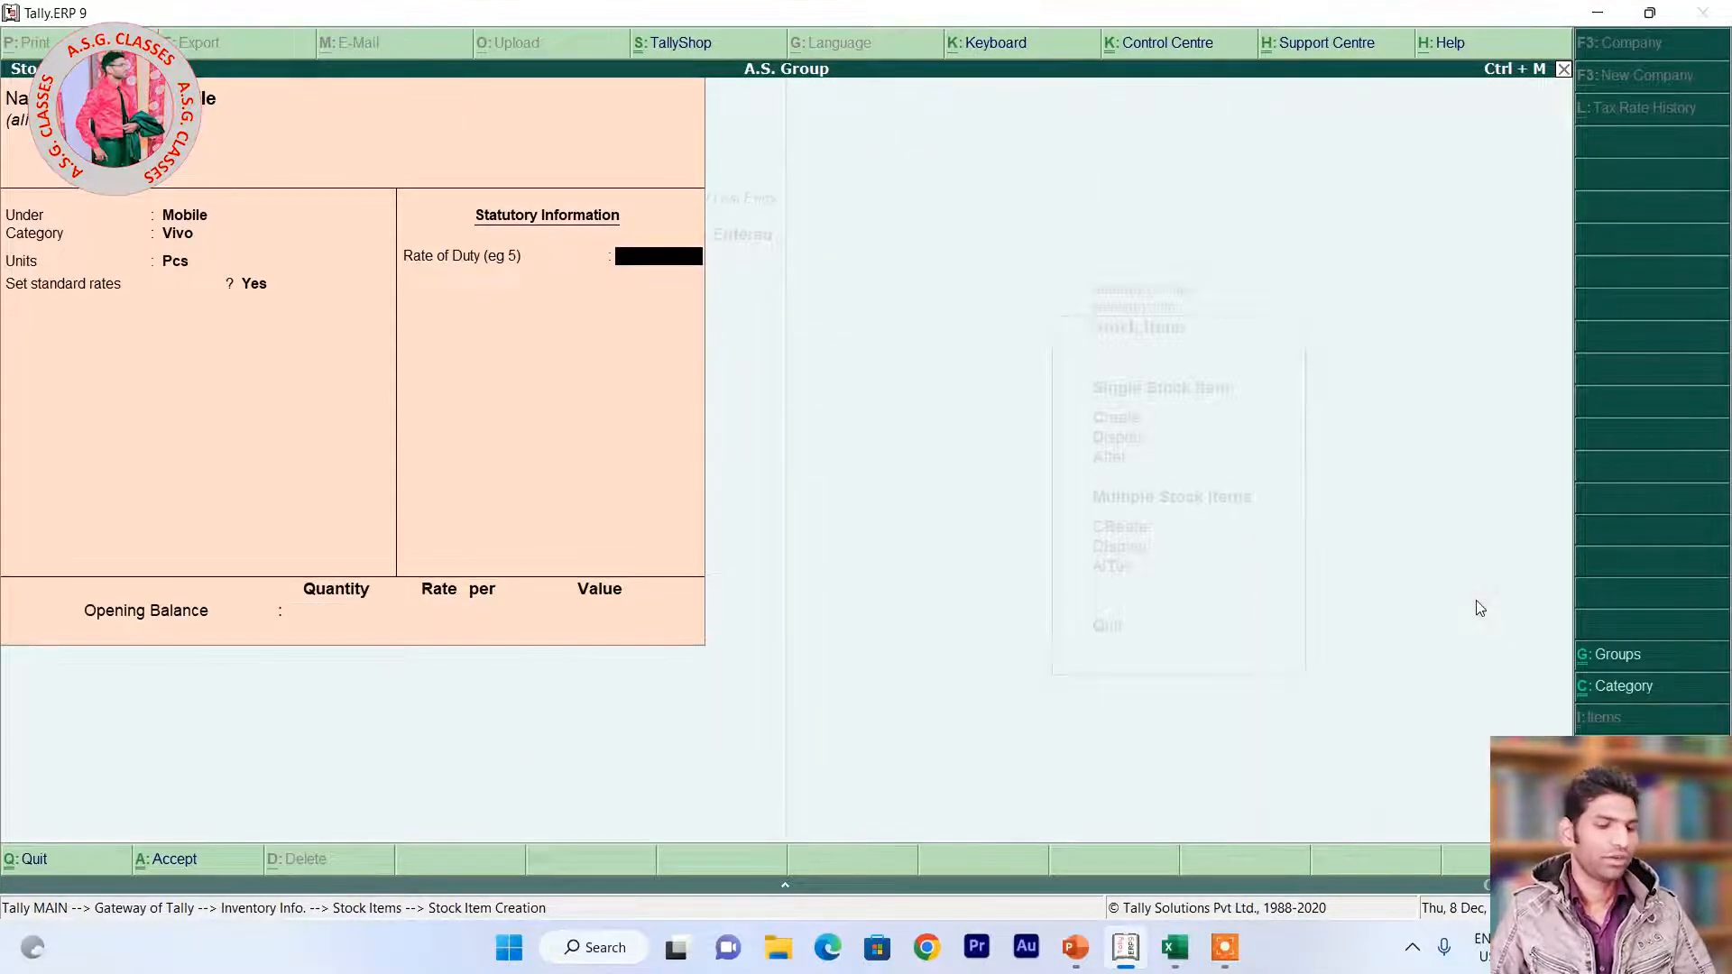
pyautogui.hotkey('alt', 'Tab')
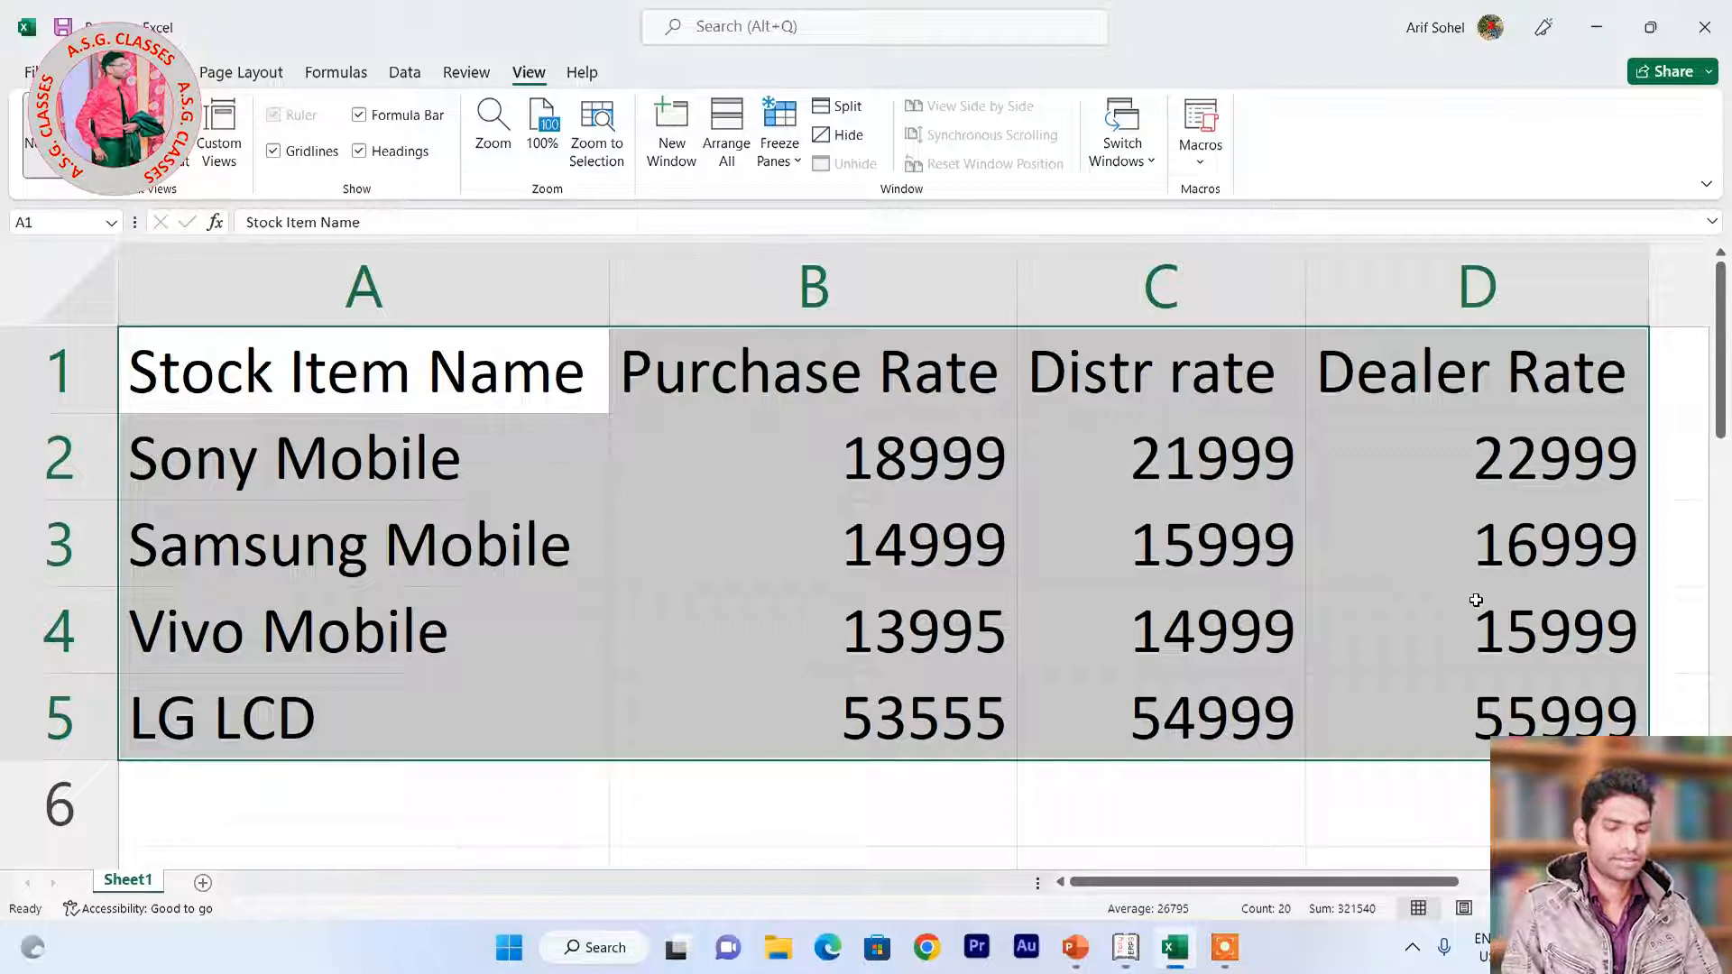
pyautogui.hotkey('alt', 'Tab')
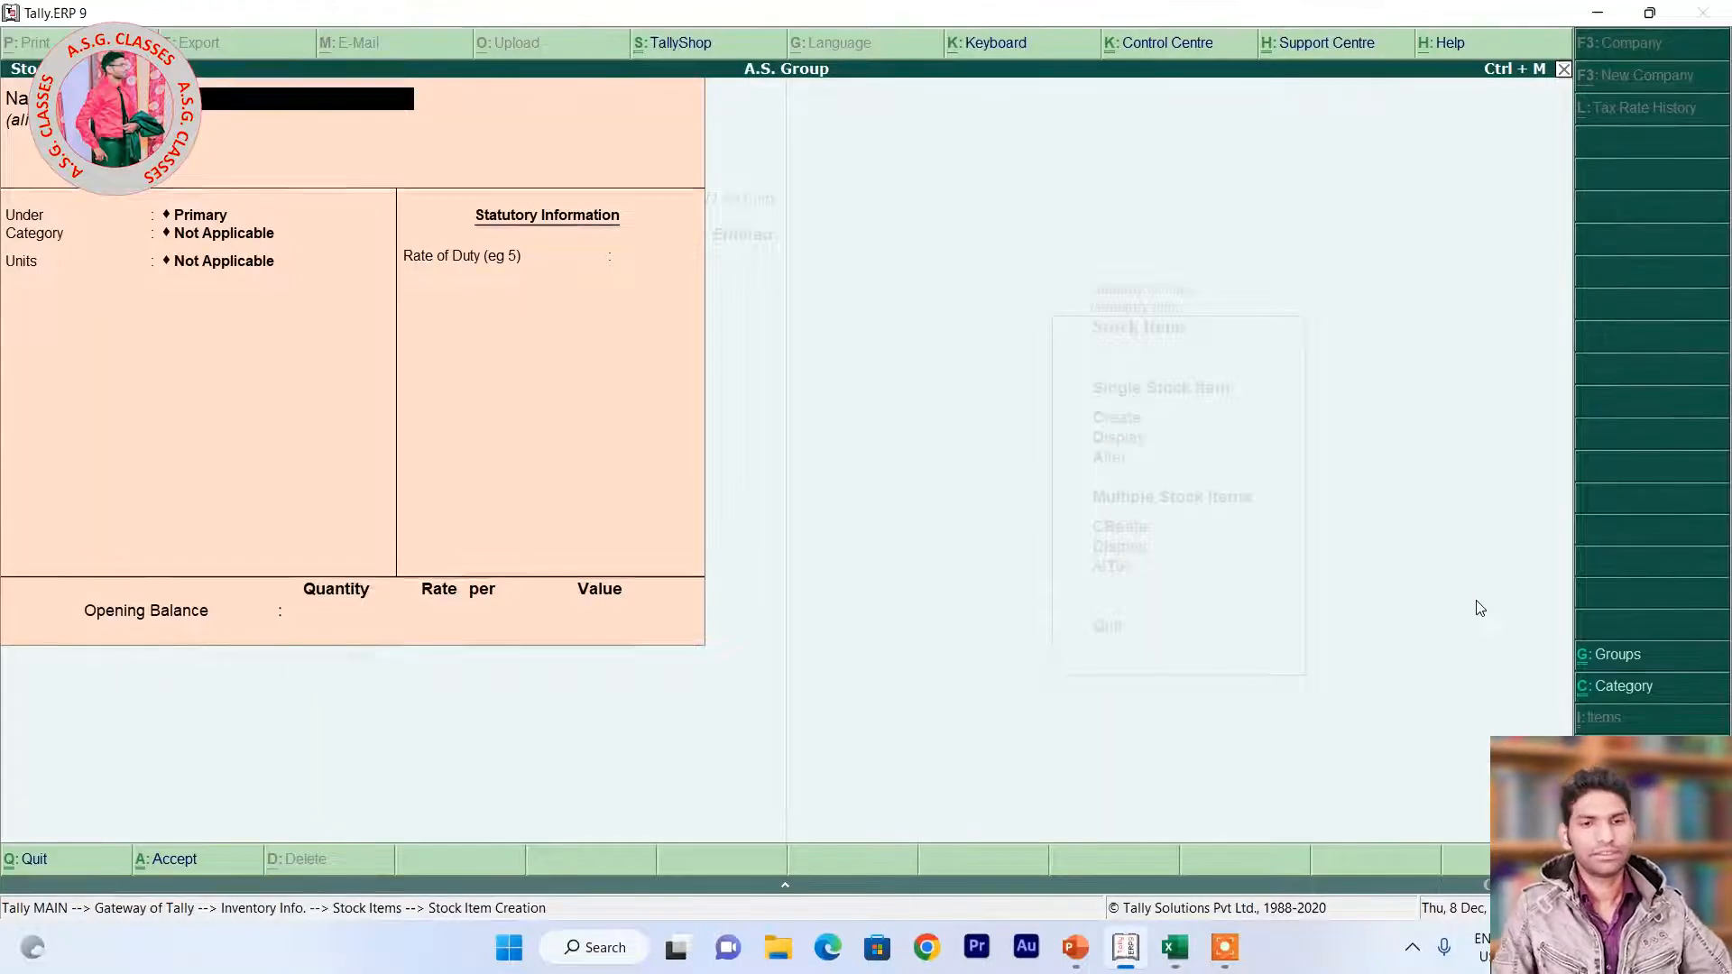
# Put the LG LCD item under group LCD, category LG, units Pcs, with standard rates Yes.
pyautogui.press('Return')
pyautogui.press('Return')
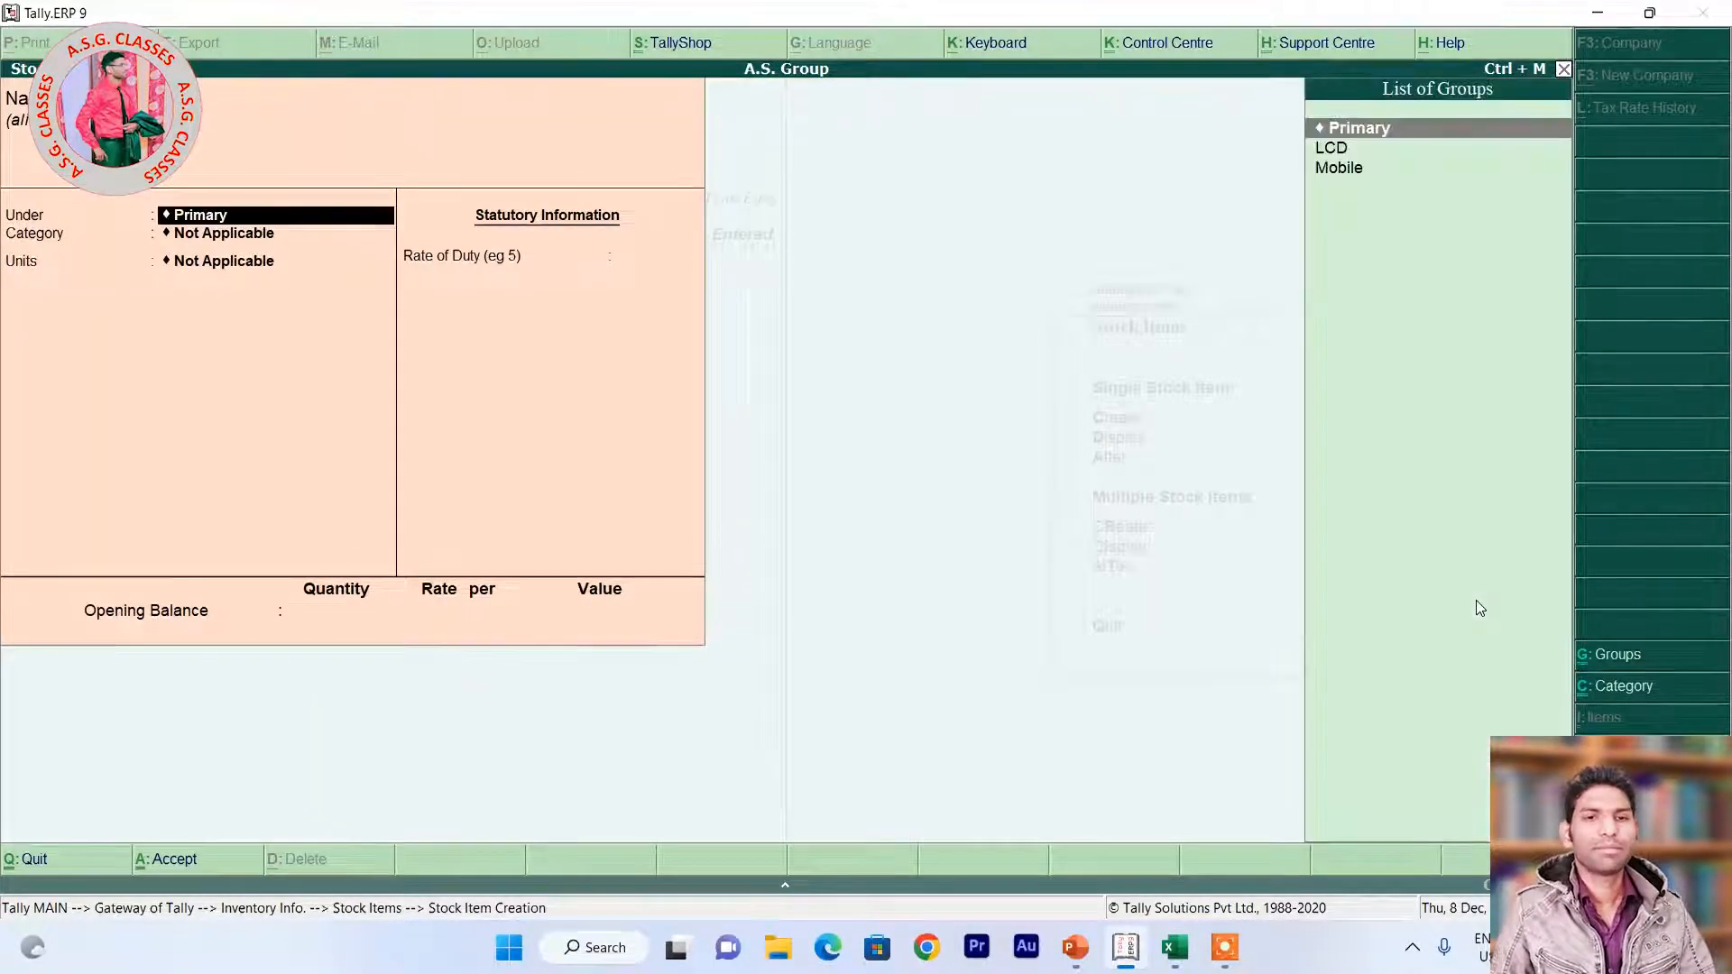
pyautogui.press('Down')
pyautogui.press('Return')
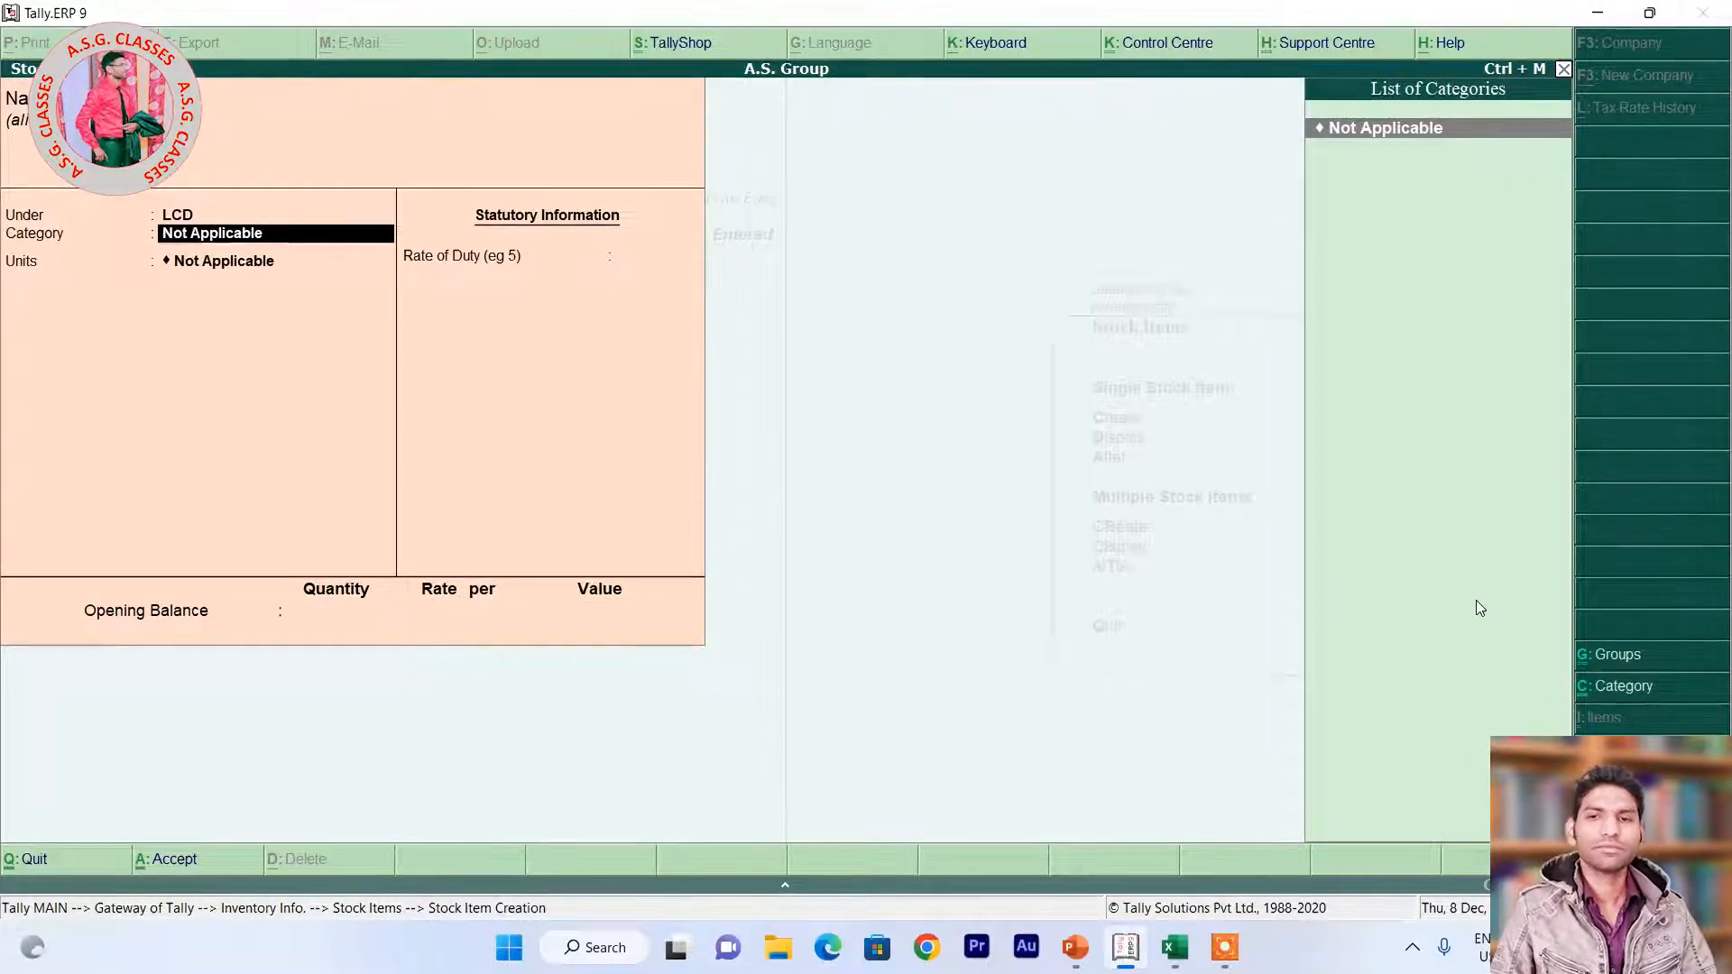
pyautogui.press('BackSpace')
pyautogui.press('Return')
pyautogui.press('Down')
pyautogui.press('Return')
pyautogui.press('Down')
pyautogui.press('Return')
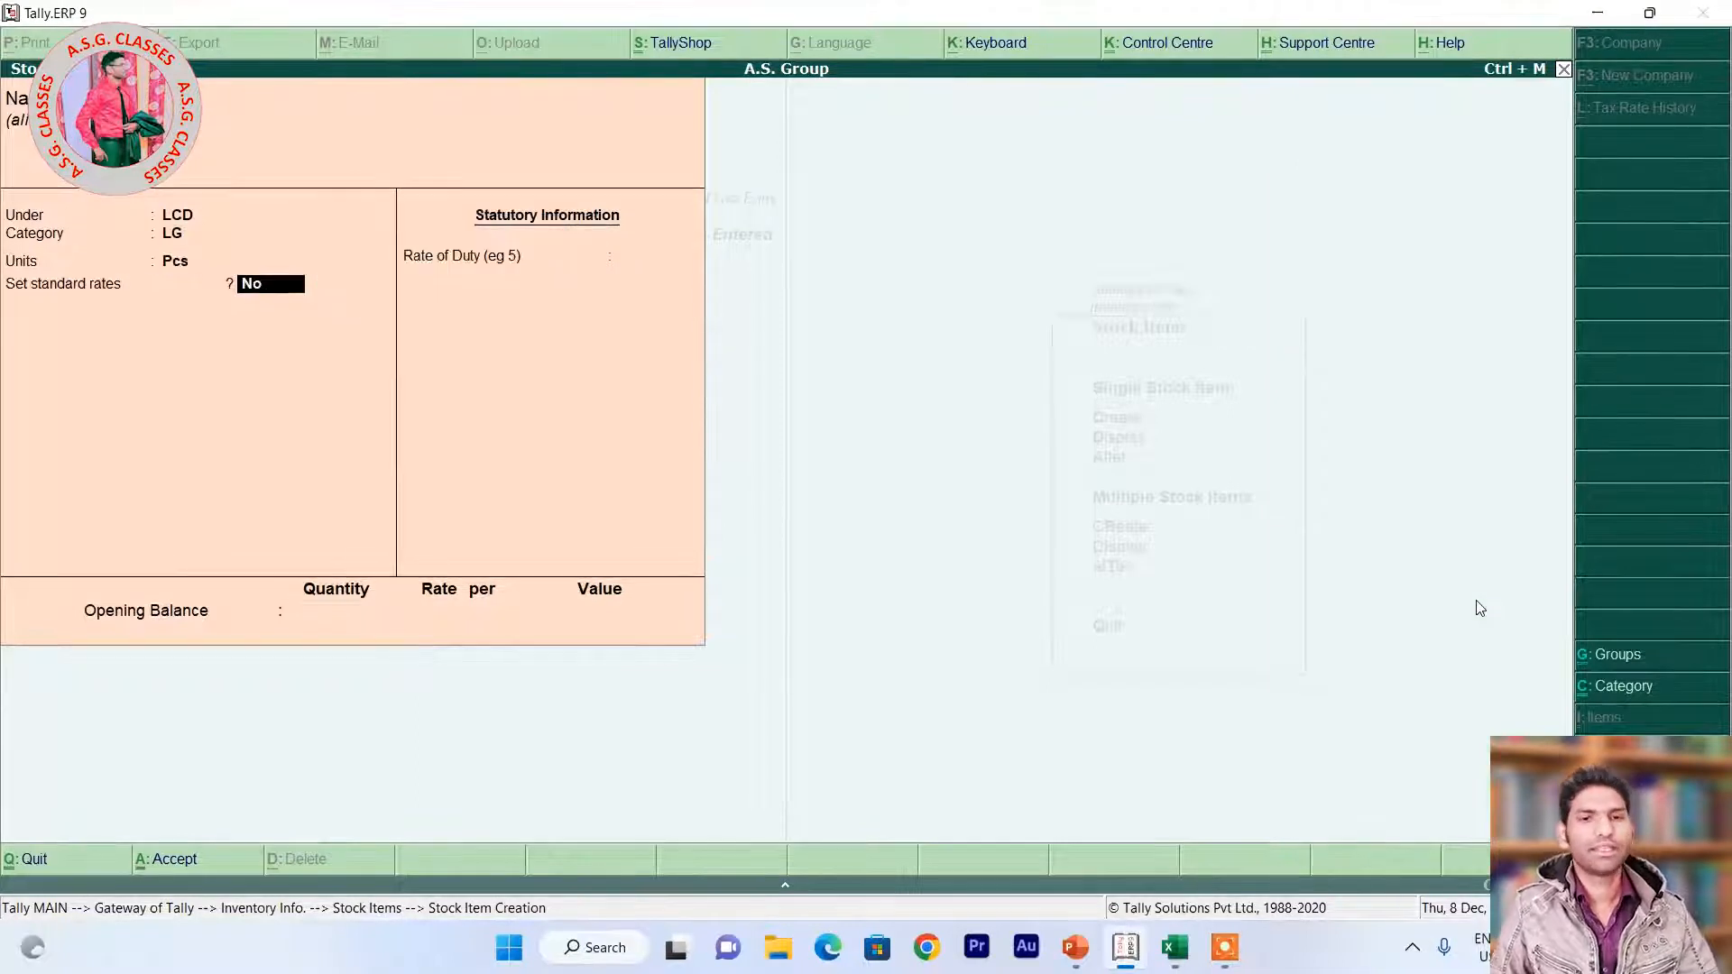
pyautogui.press('y')
pyautogui.press('Return')
# Enter 53,555 per Pcs as LG LCD's standard cost, save it, and leave item creation.
pyautogui.hotkey('alt', 'Tab')
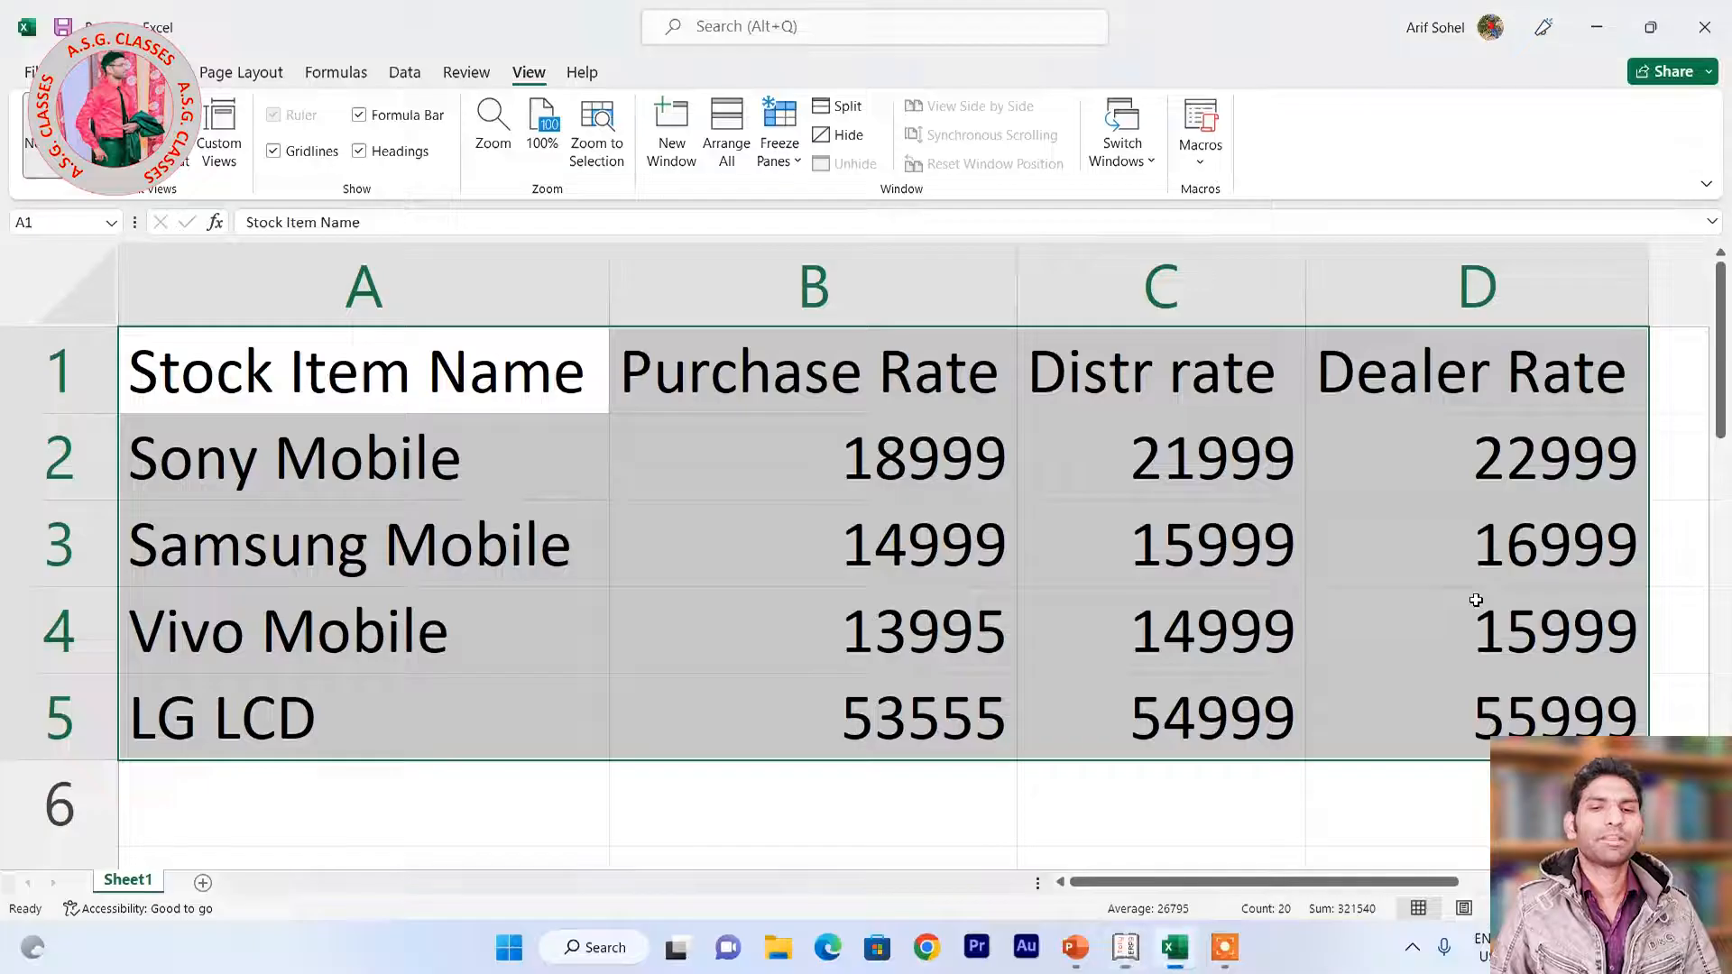
pyautogui.hotkey('alt', 'Tab')
pyautogui.press('Return')
pyautogui.write('53,555')
pyautogui.press('Return')
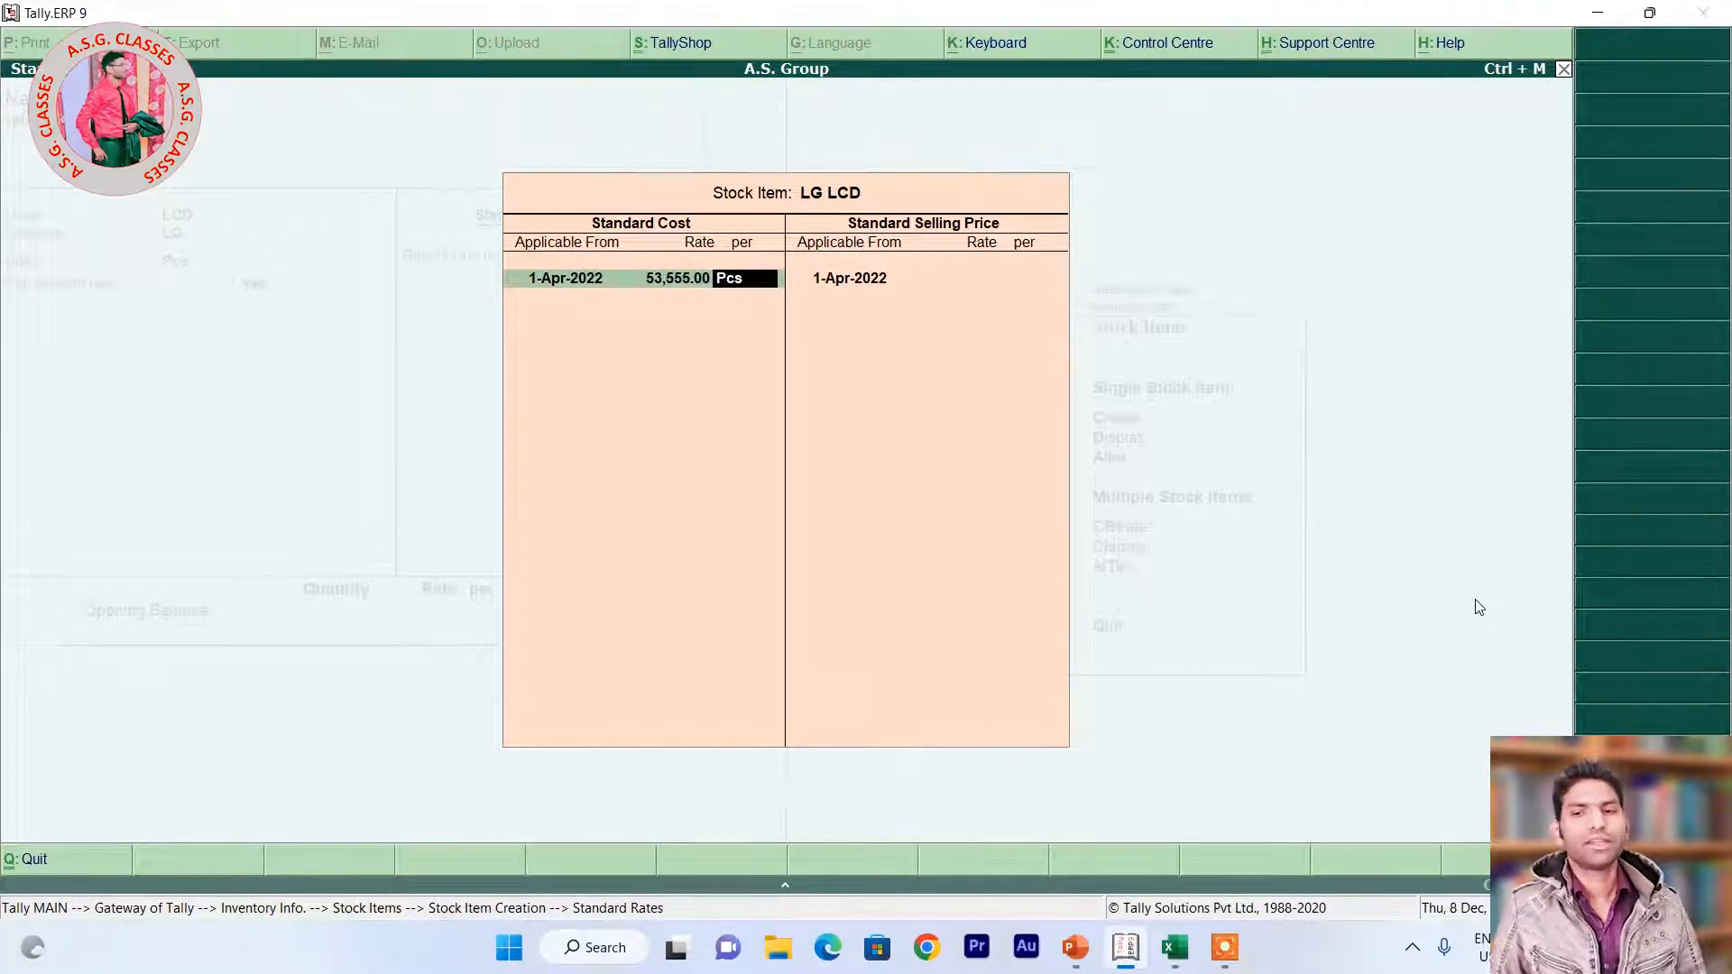
pyautogui.hotkey('ctrl', 'a')
pyautogui.press('a')
pyautogui.press('Escape')
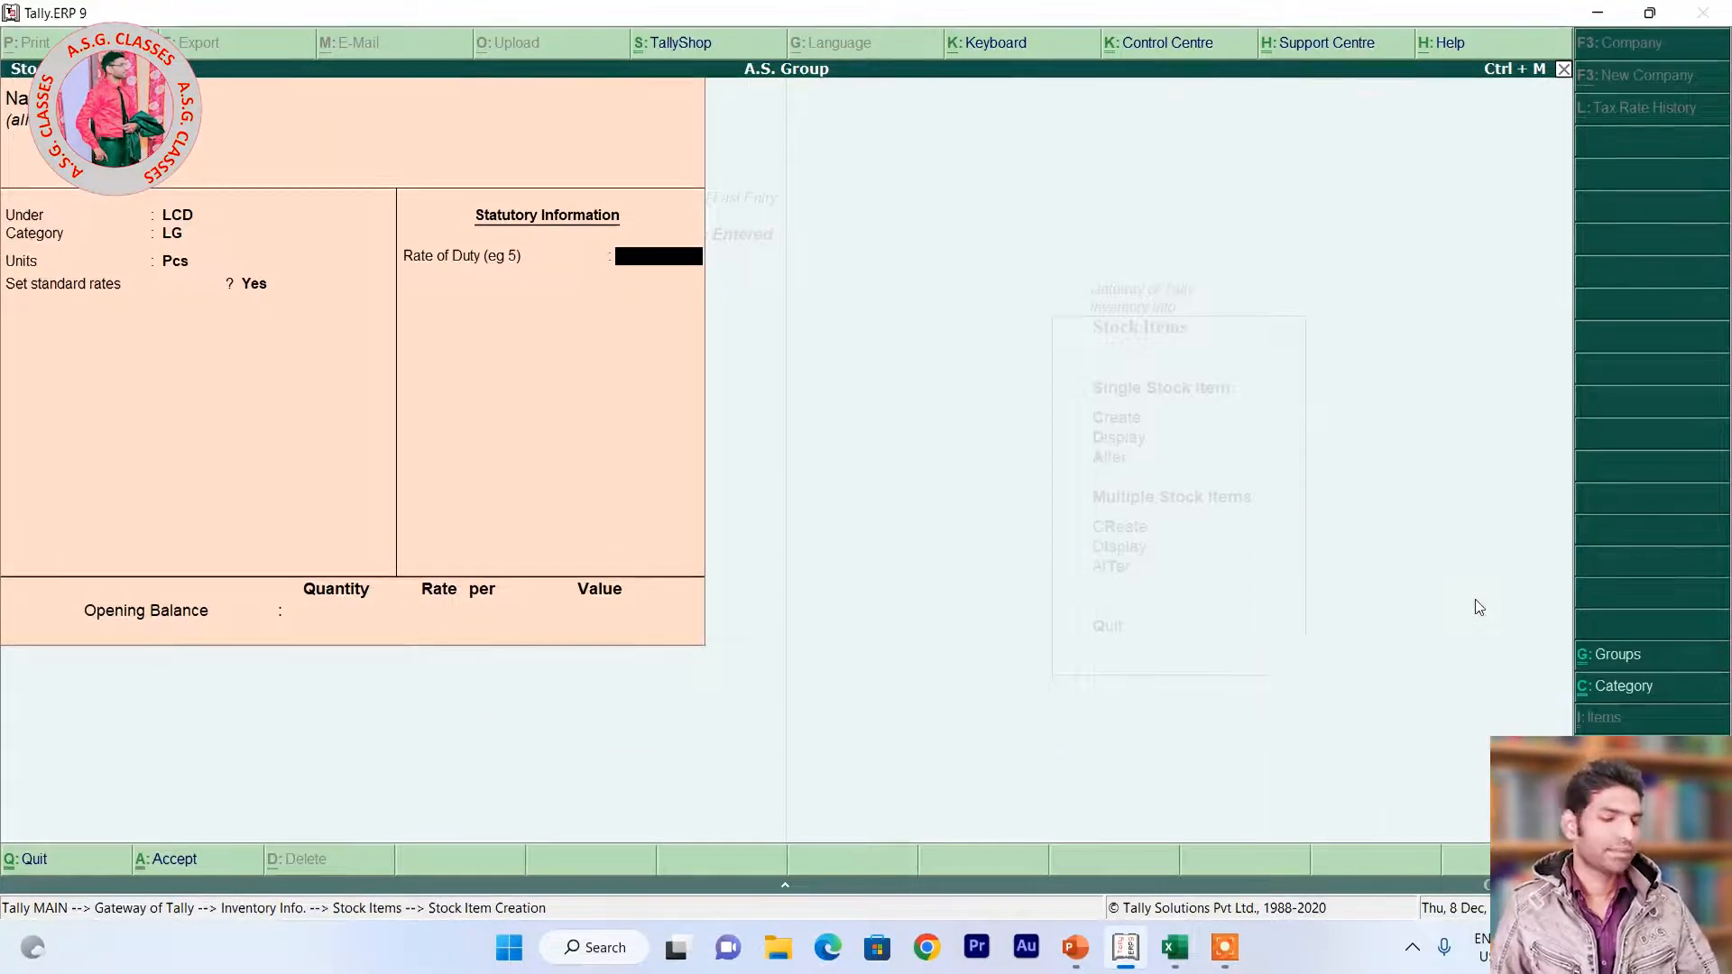
pyautogui.hotkey('ctrl', 'a')
pyautogui.press('Escape')
# Confirm quitting stock item creation and open Price List under Inventory Info.
pyautogui.press('y')
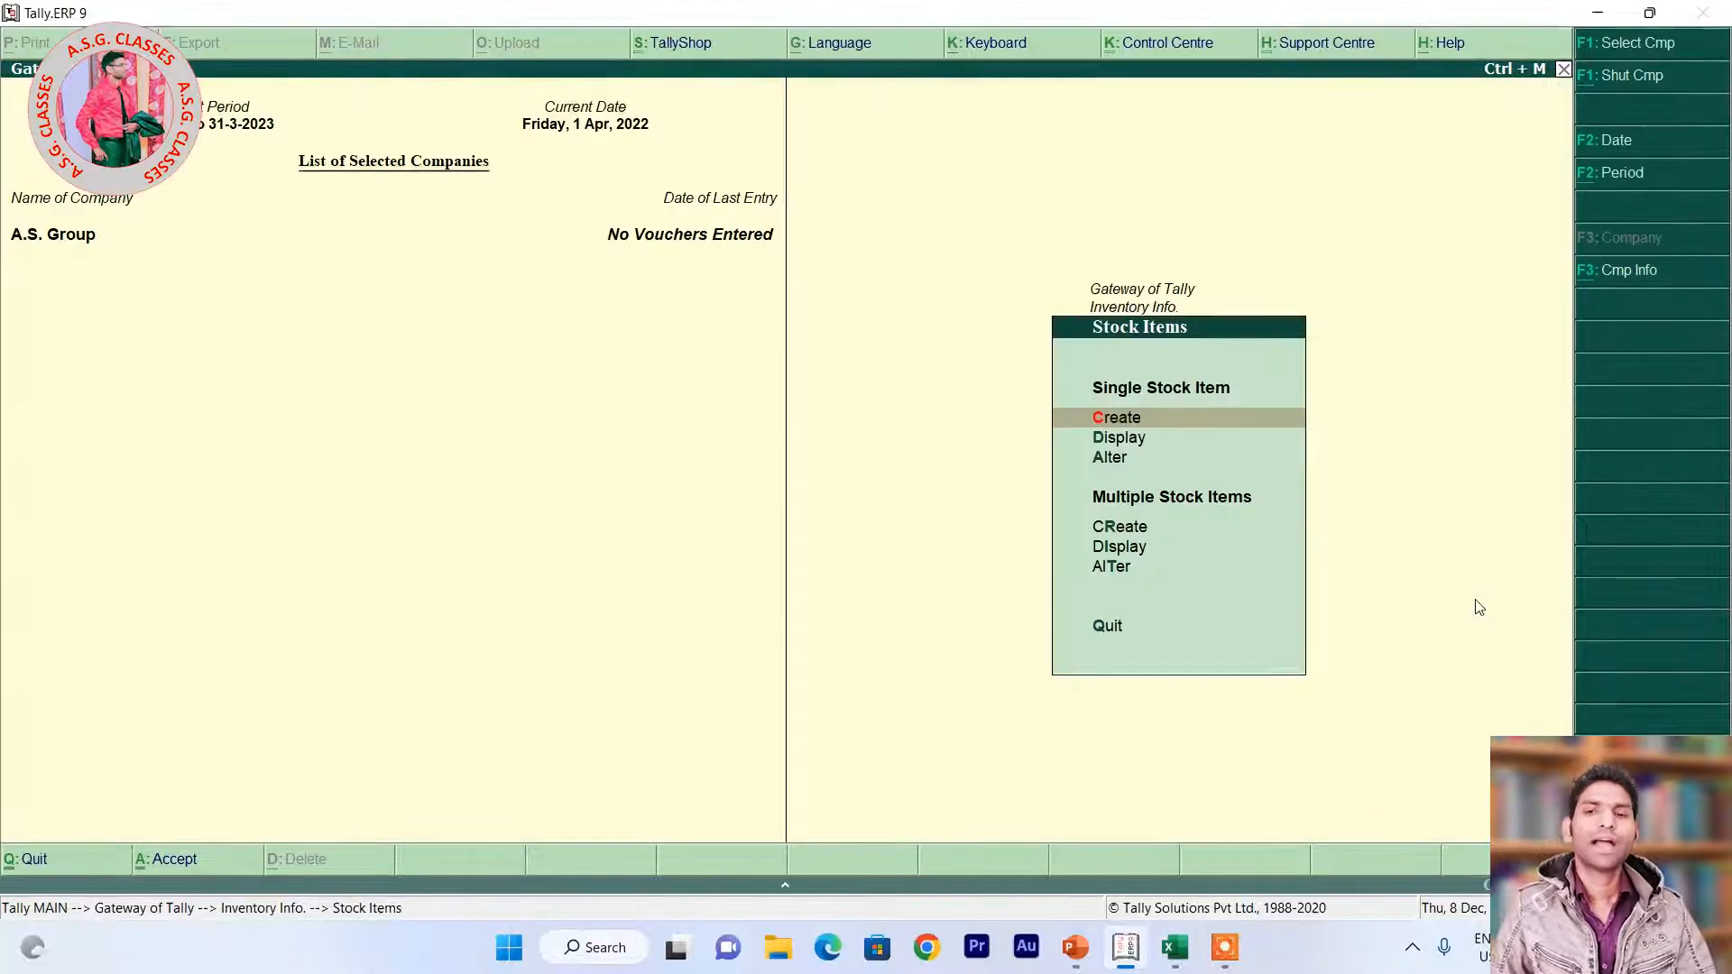
pyautogui.press('Escape')
pyautogui.press('Escape')
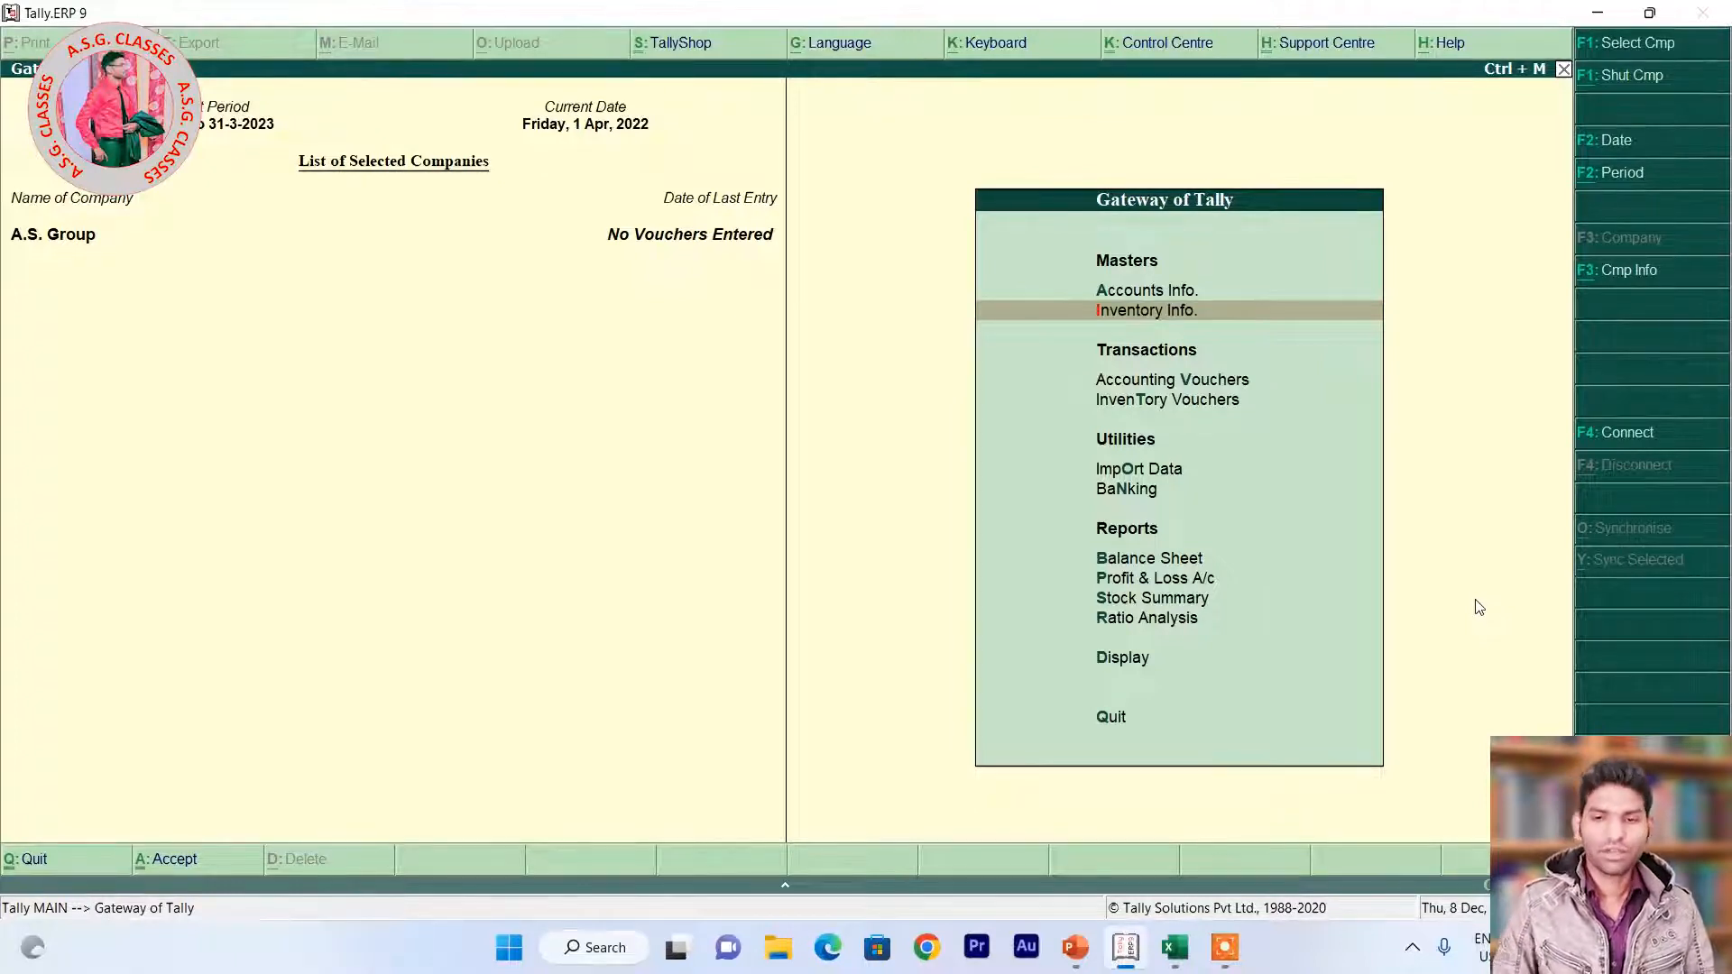
pyautogui.press('Return')
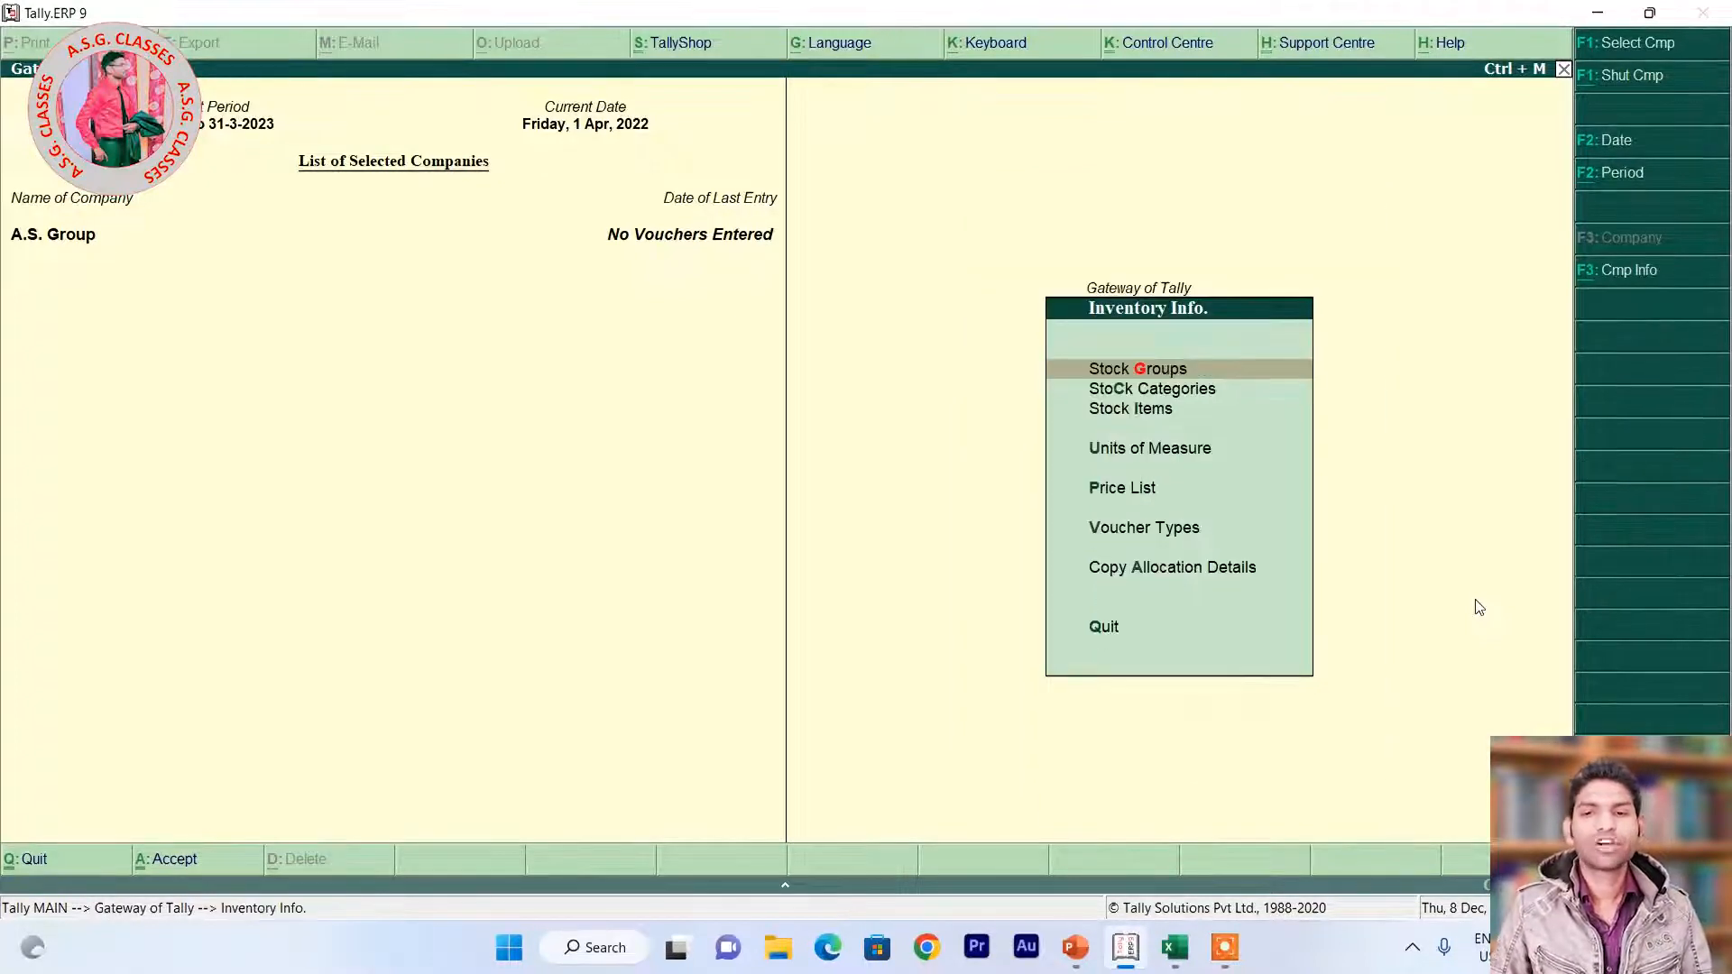
pyautogui.press('Down')
pyautogui.press('Down')
pyautogui.press('Down')
pyautogui.press('Down')
pyautogui.press('Down')
pyautogui.press('Up')
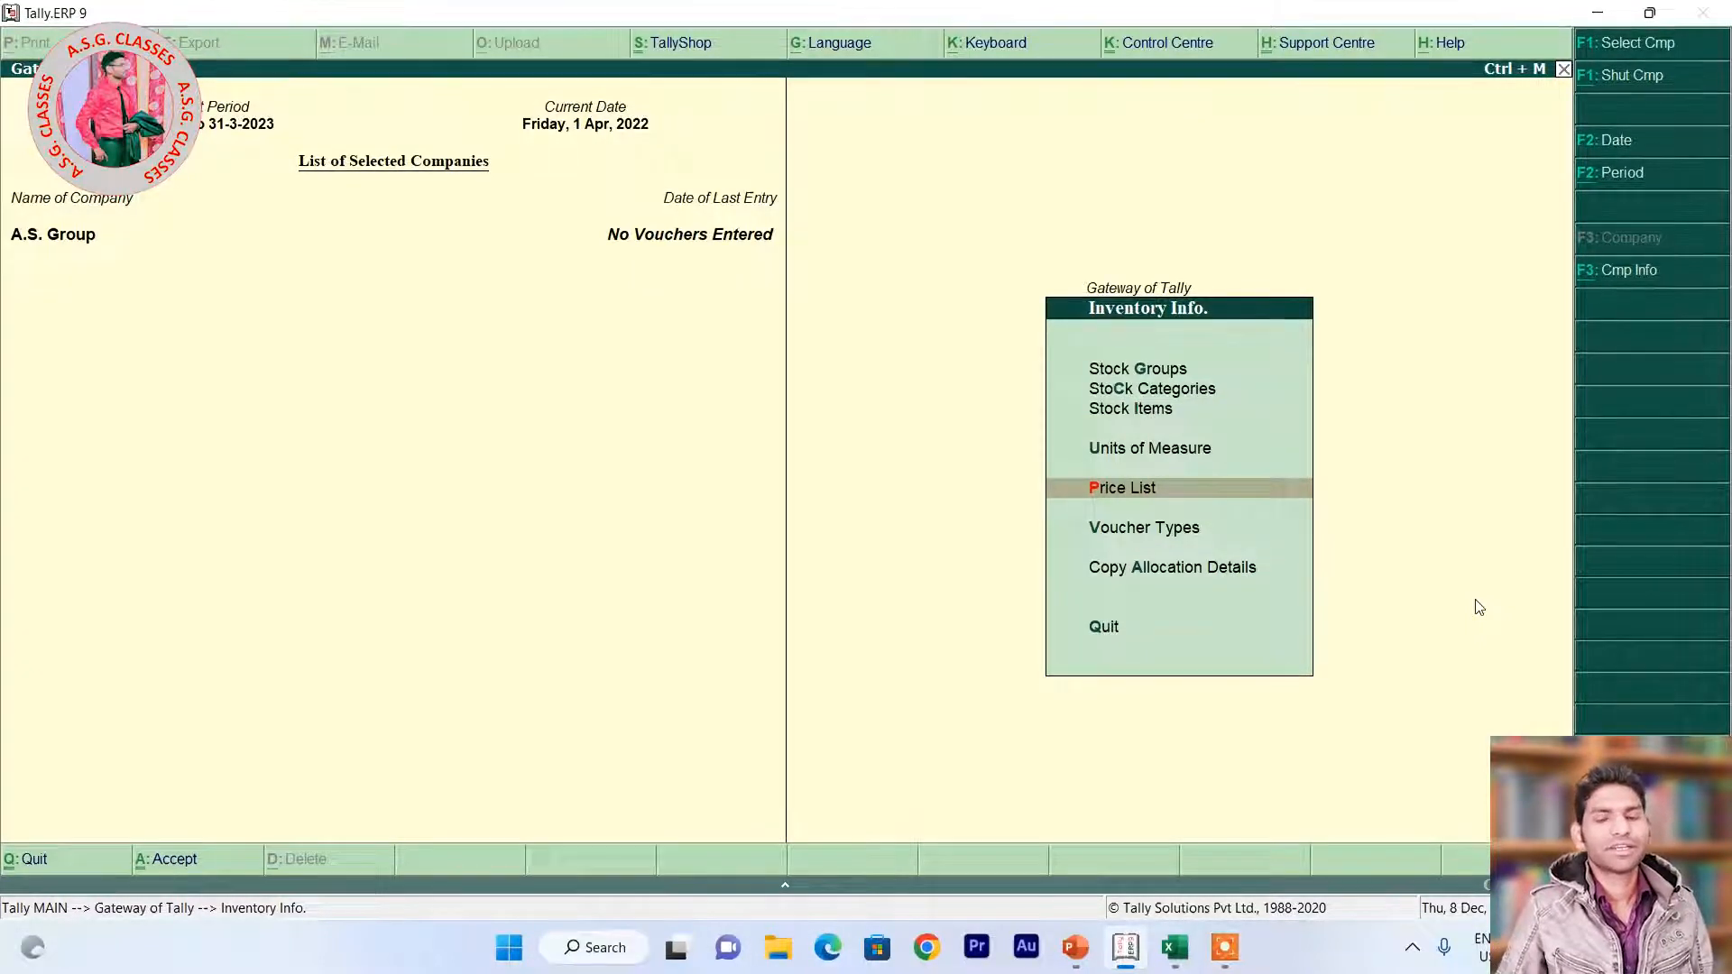
pyautogui.press('Return')
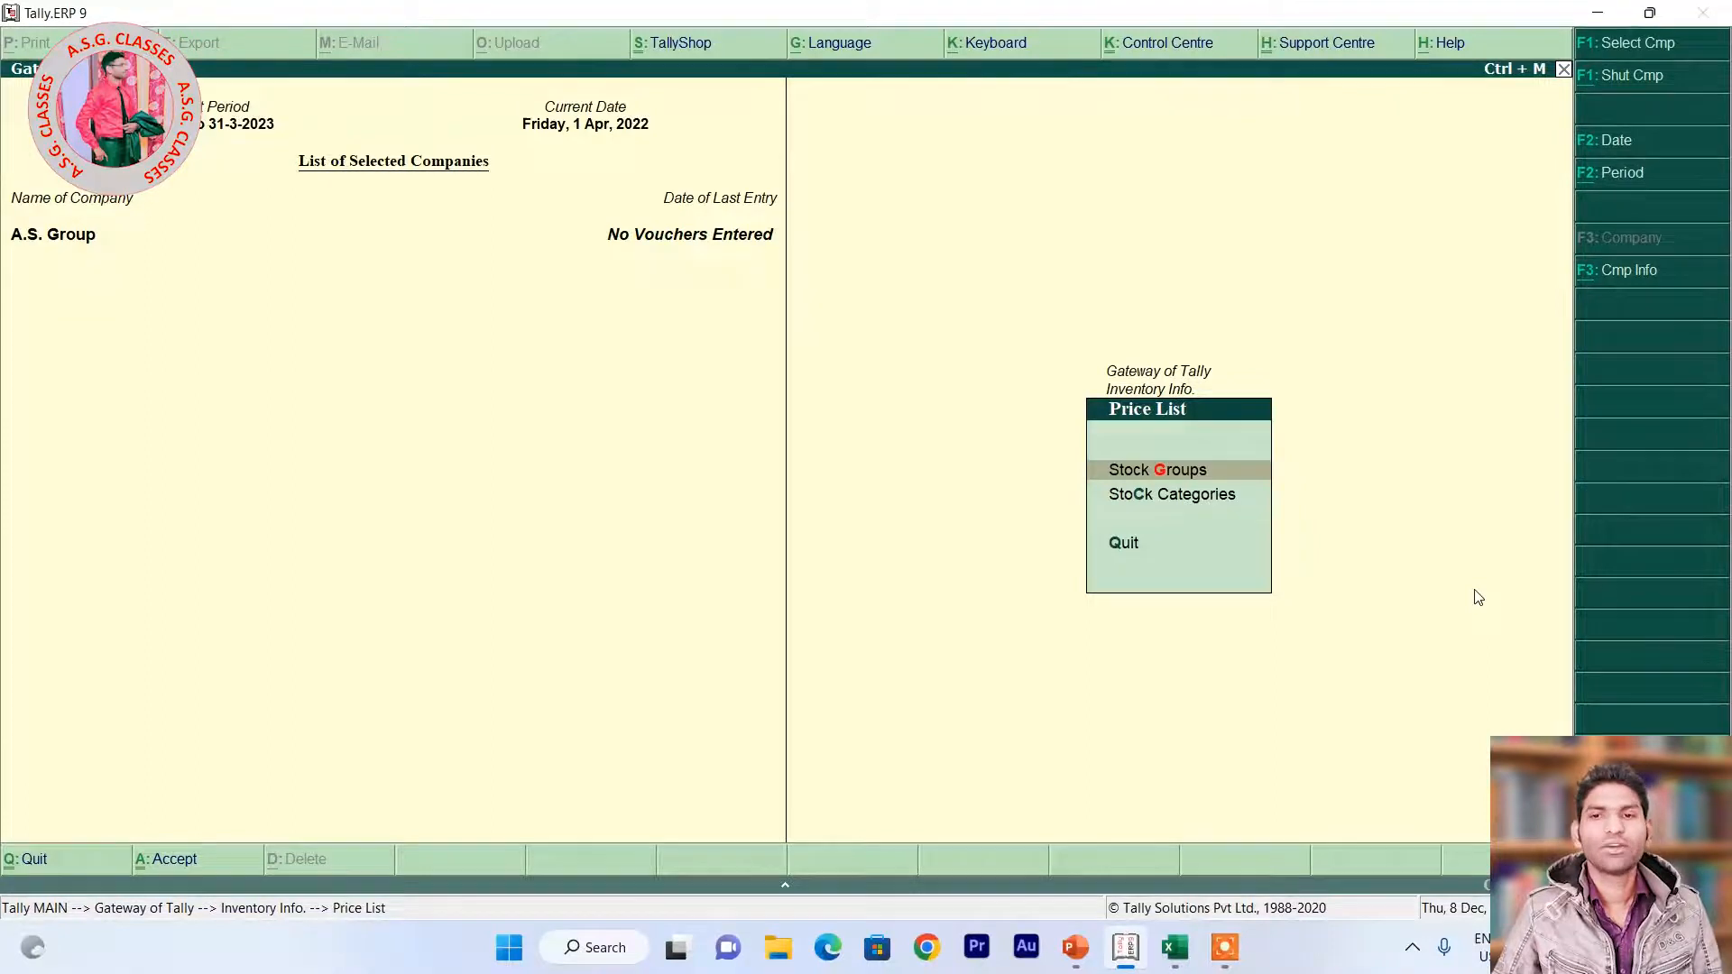
# Start a DB price list for the Mobile stock group from 1-Apr-2022, with Samsung Mobile first.
pyautogui.press('Return')
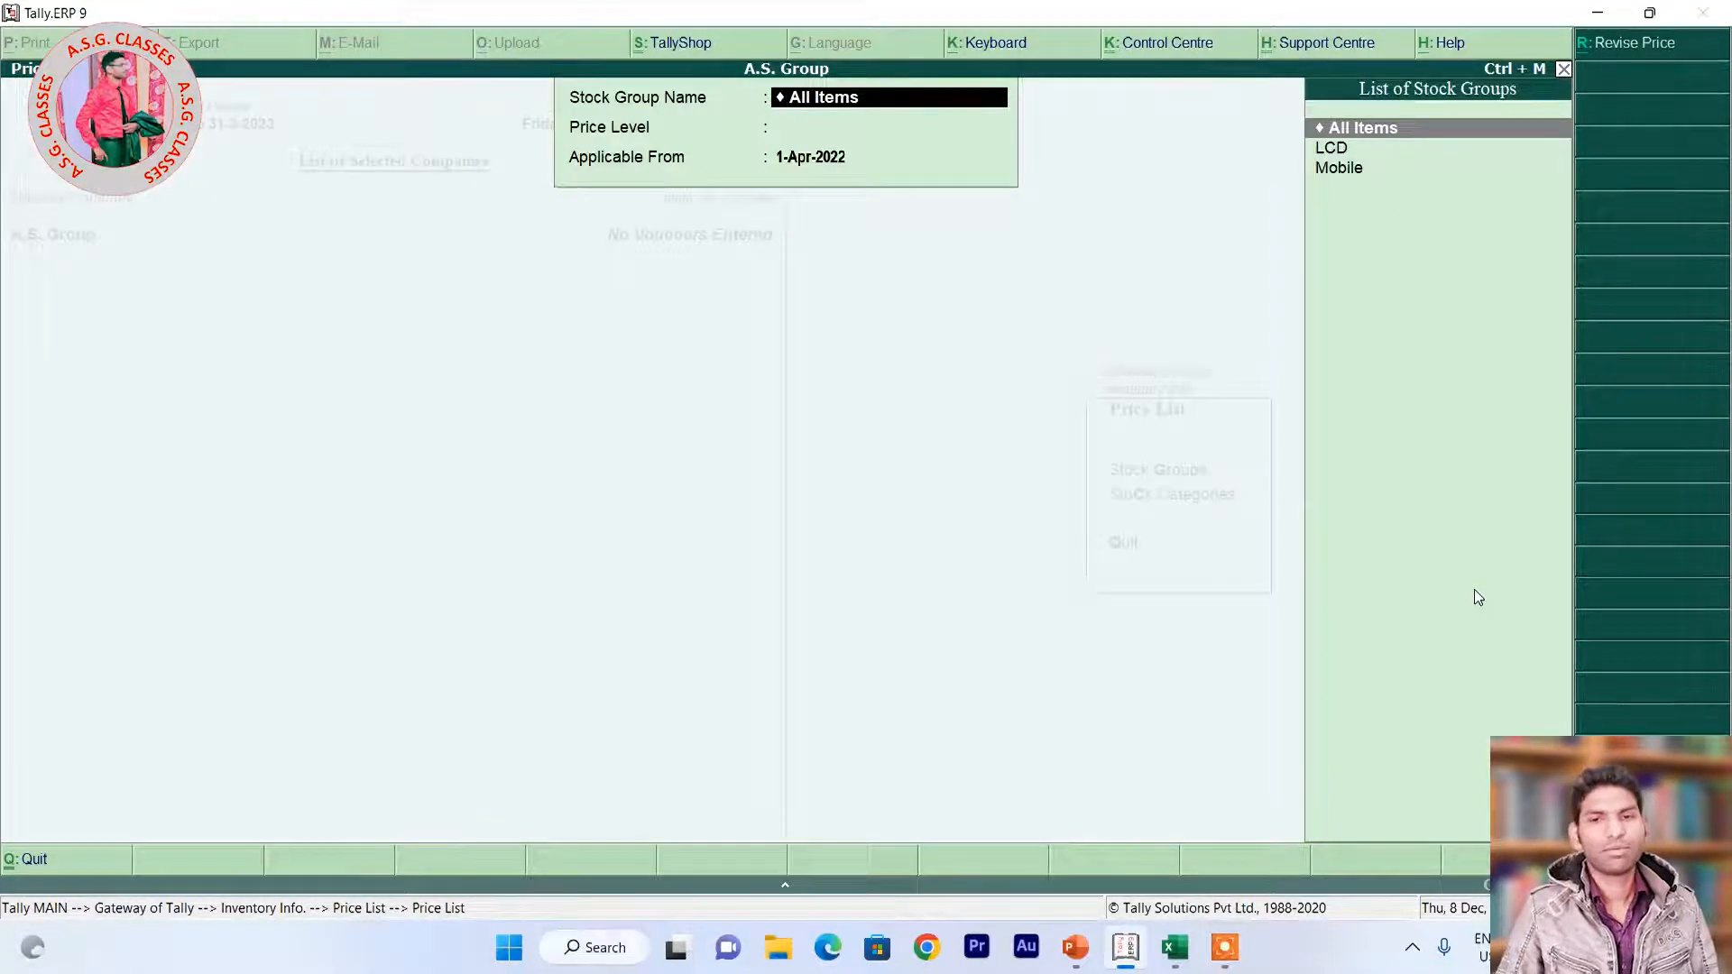
pyautogui.press('Down')
pyautogui.press('Down')
pyautogui.press('Return')
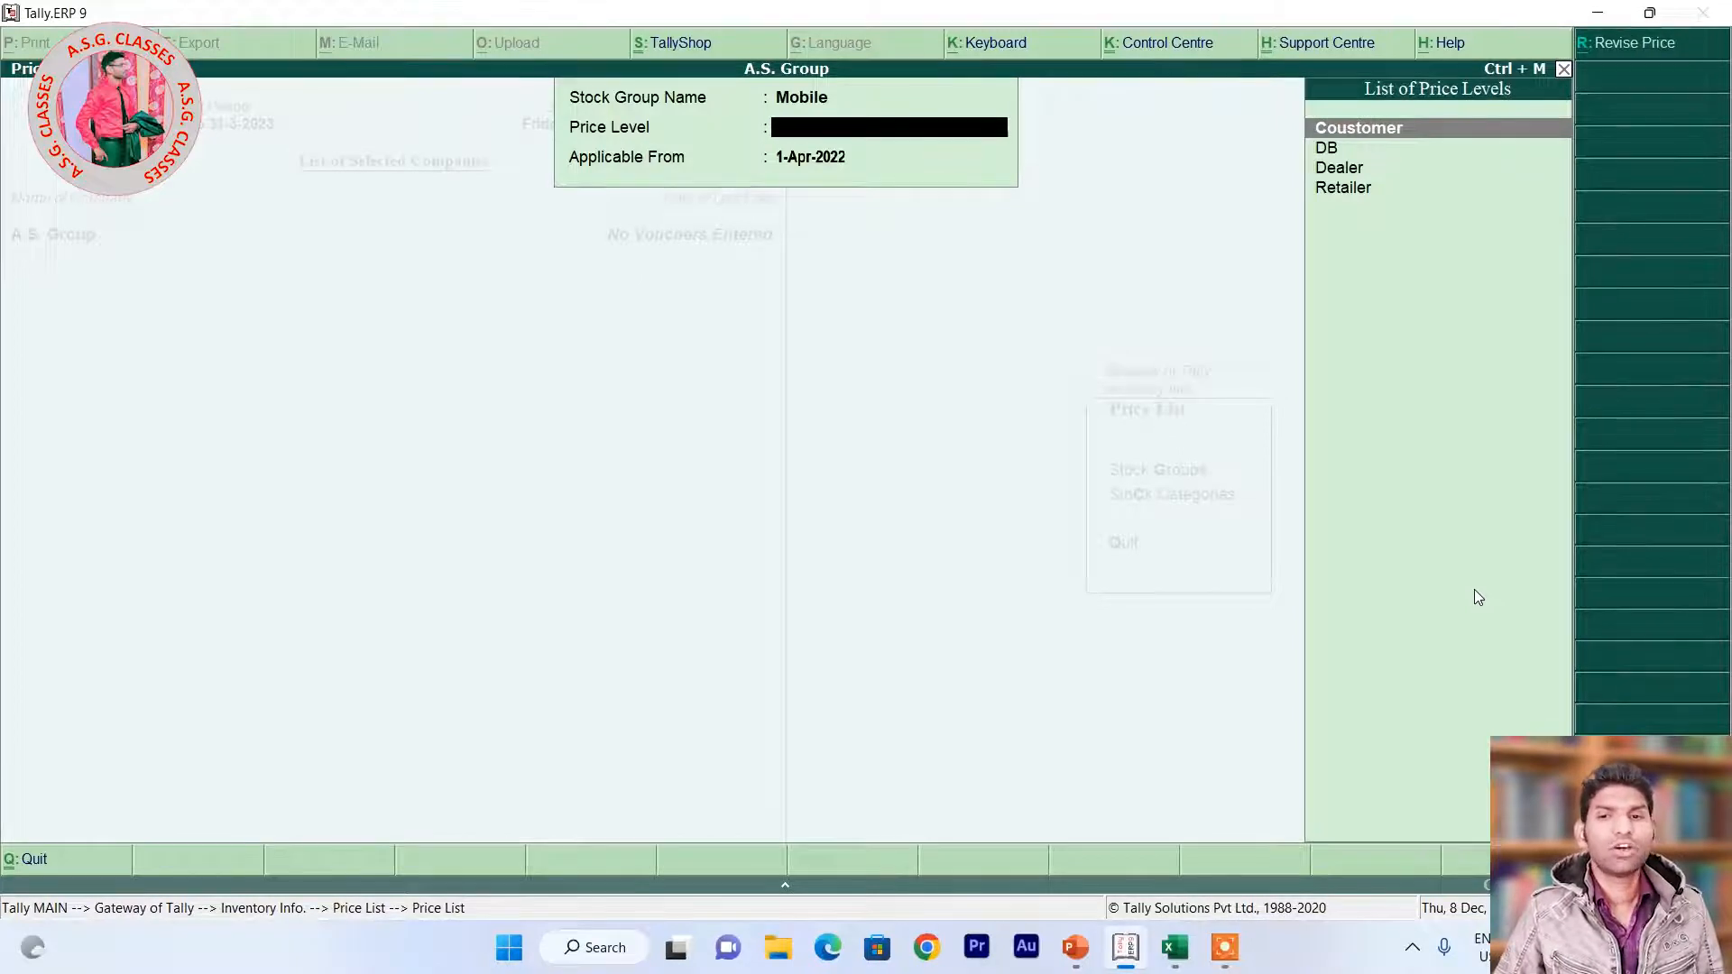
pyautogui.press('Down')
pyautogui.press('Down')
pyautogui.press('Up')
pyautogui.press('Down')
pyautogui.press('Up')
pyautogui.press('Up')
pyautogui.press('Down')
pyautogui.press('Down')
pyautogui.press('Down')
pyautogui.press('Up')
pyautogui.press('Up')
pyautogui.press('Down')
pyautogui.press('Up')
pyautogui.press('Return')
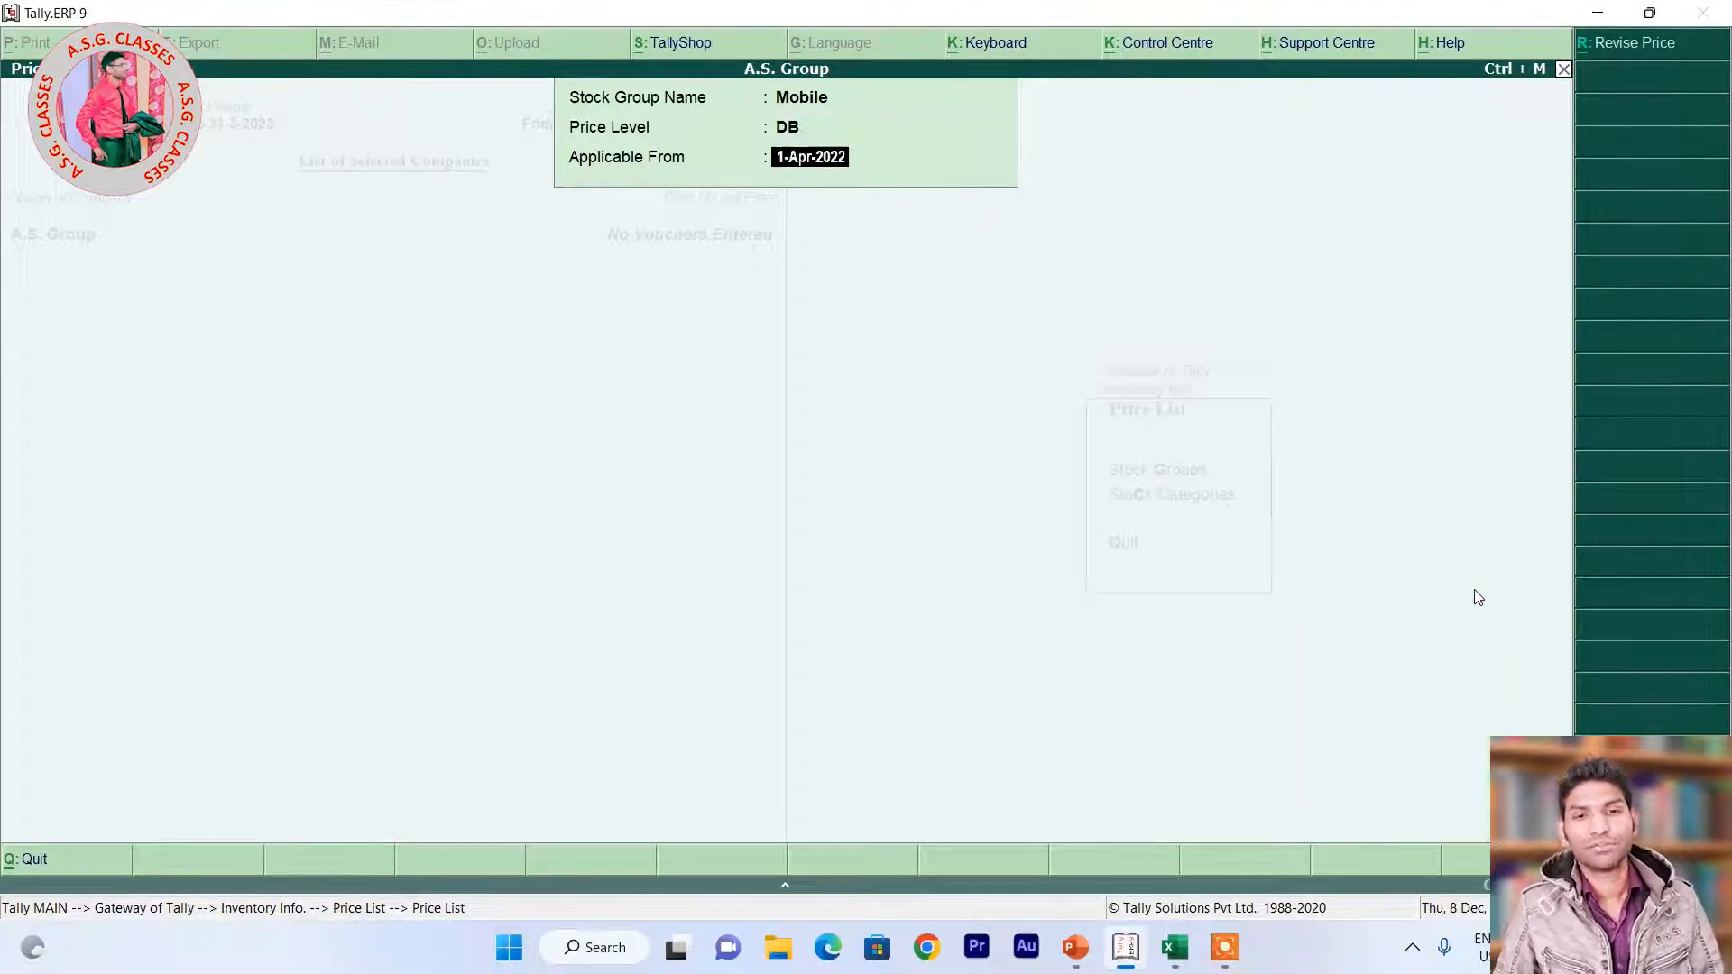
pyautogui.press('Return')
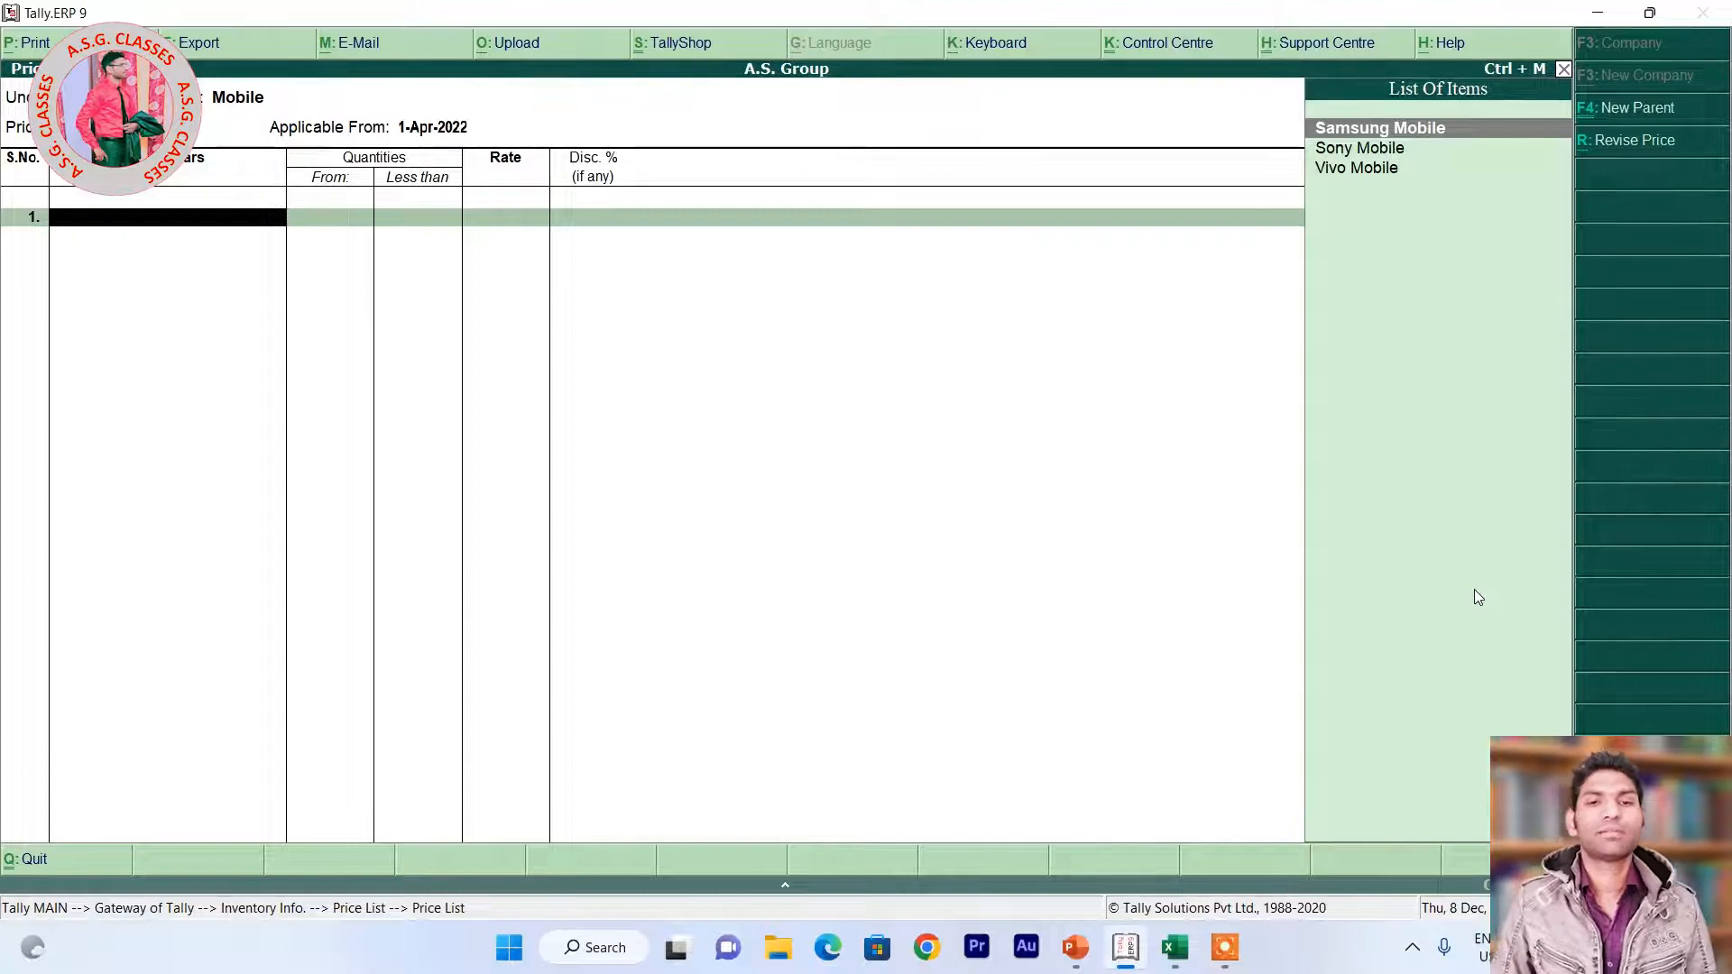
pyautogui.press('Return')
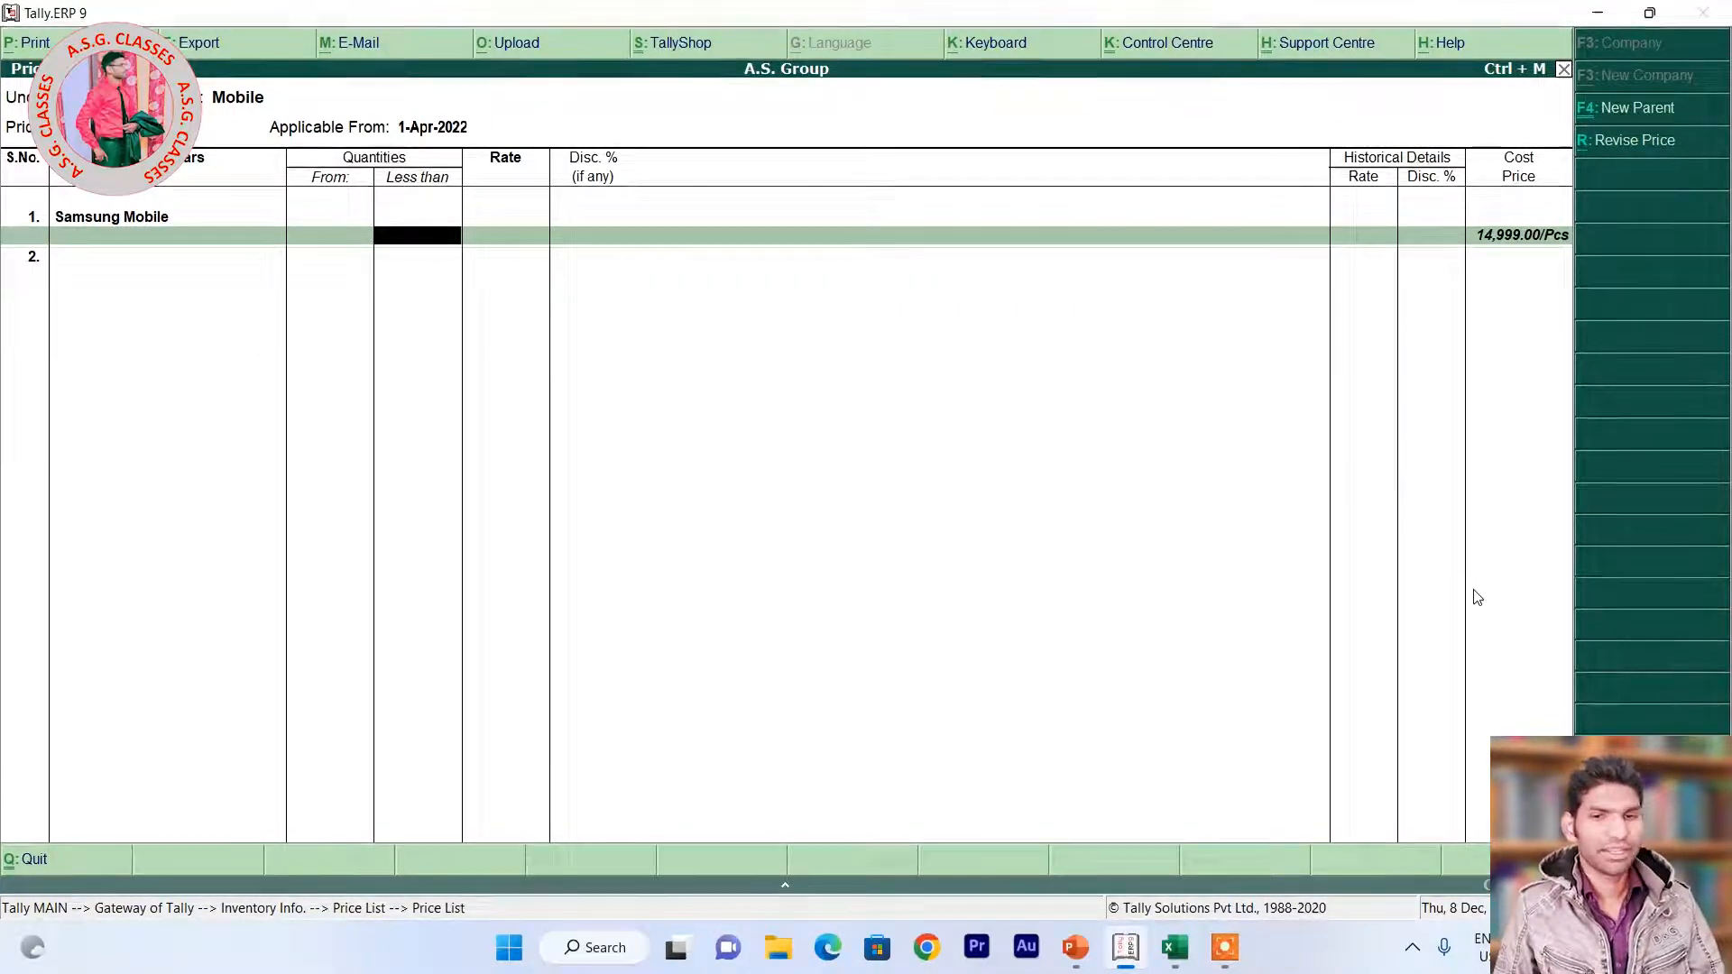
# Enter Samsung Mobile's rate of 15,999 from the Excel rate list.
pyautogui.hotkey('alt', 'Tab')
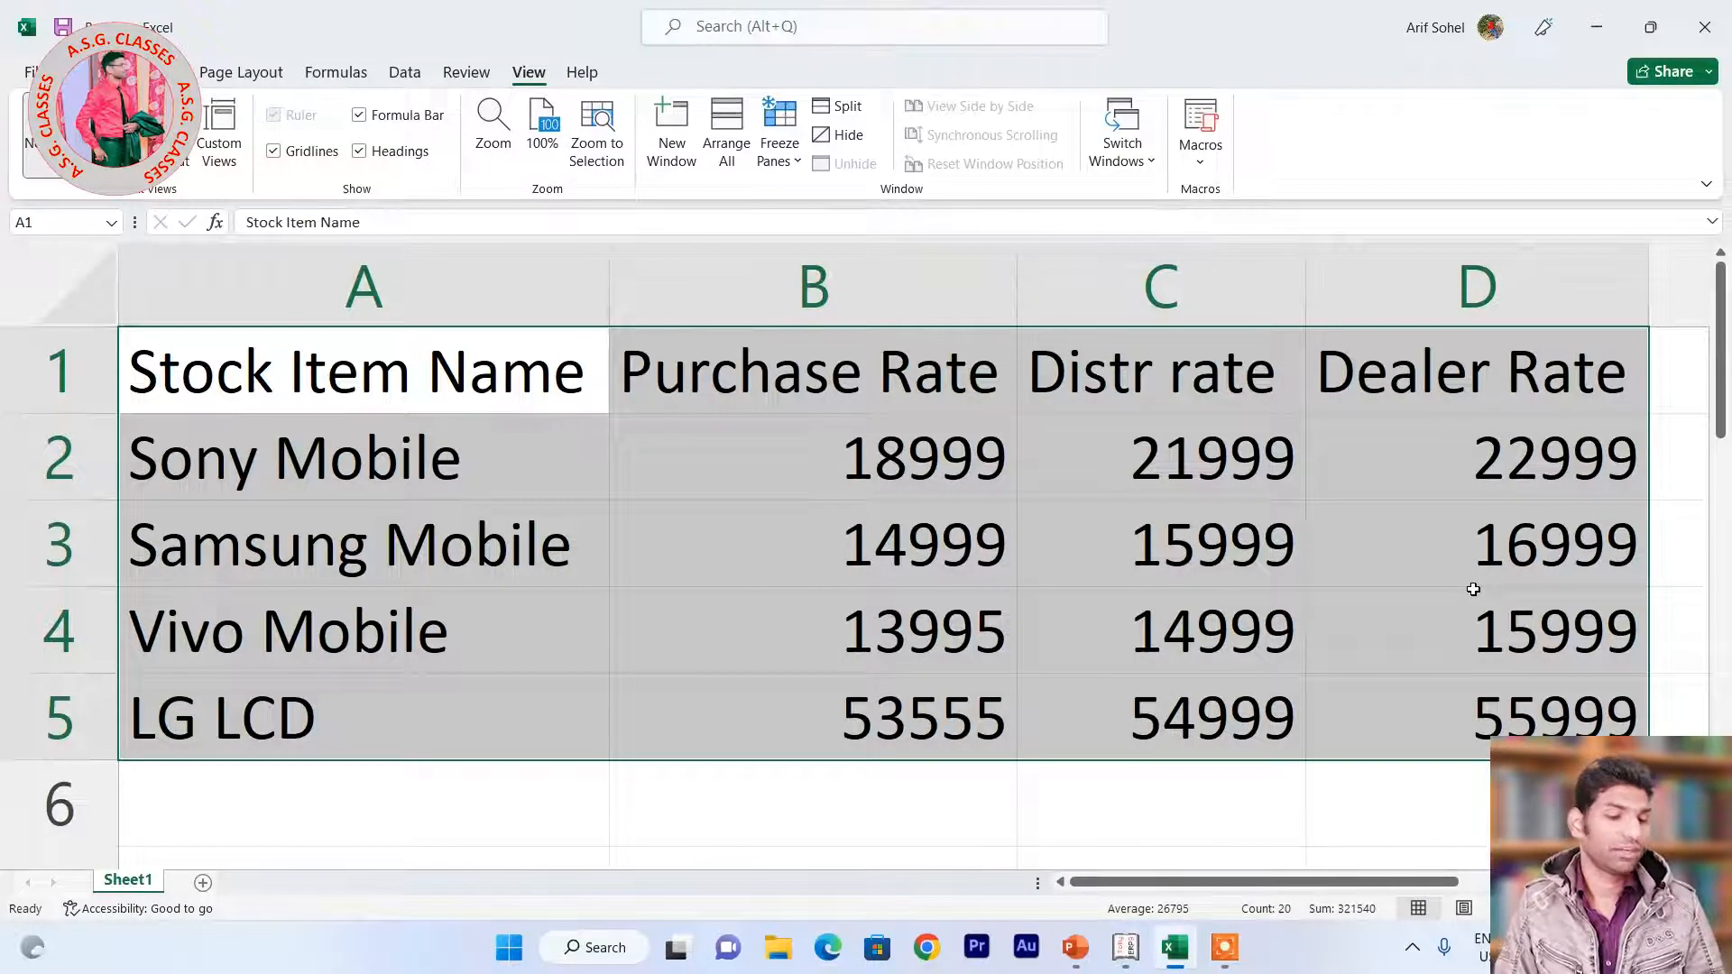
pyautogui.hotkey('alt', 'Tab')
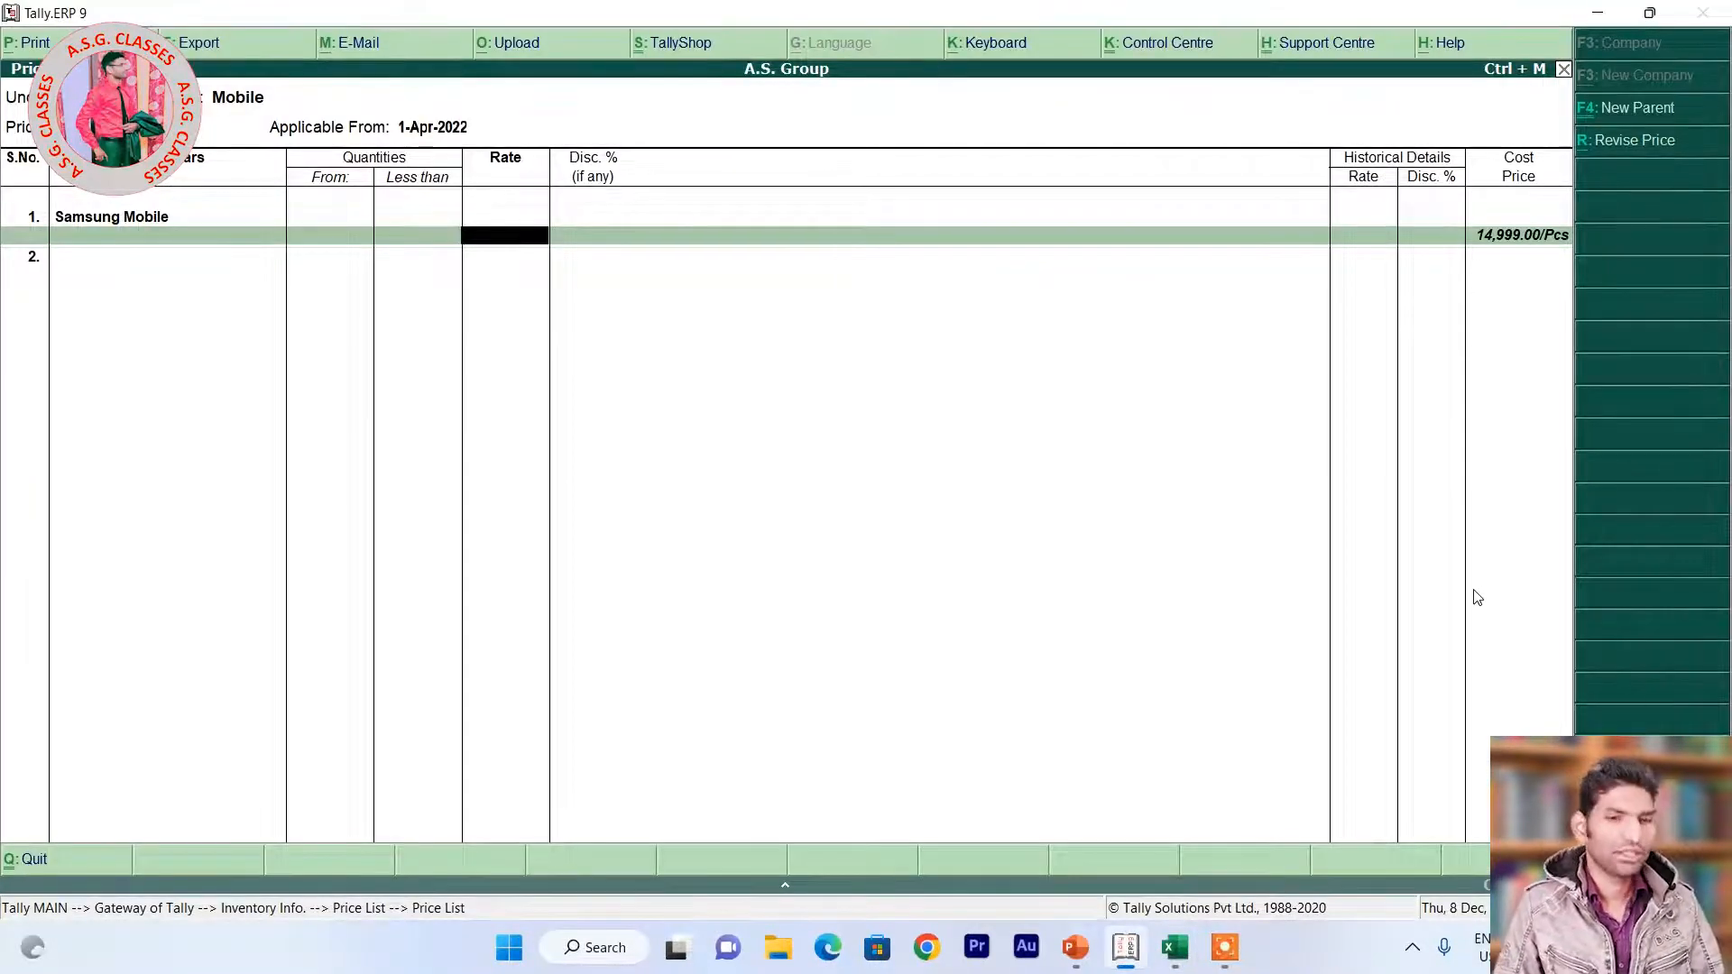
pyautogui.hotkey('alt', 'Tab')
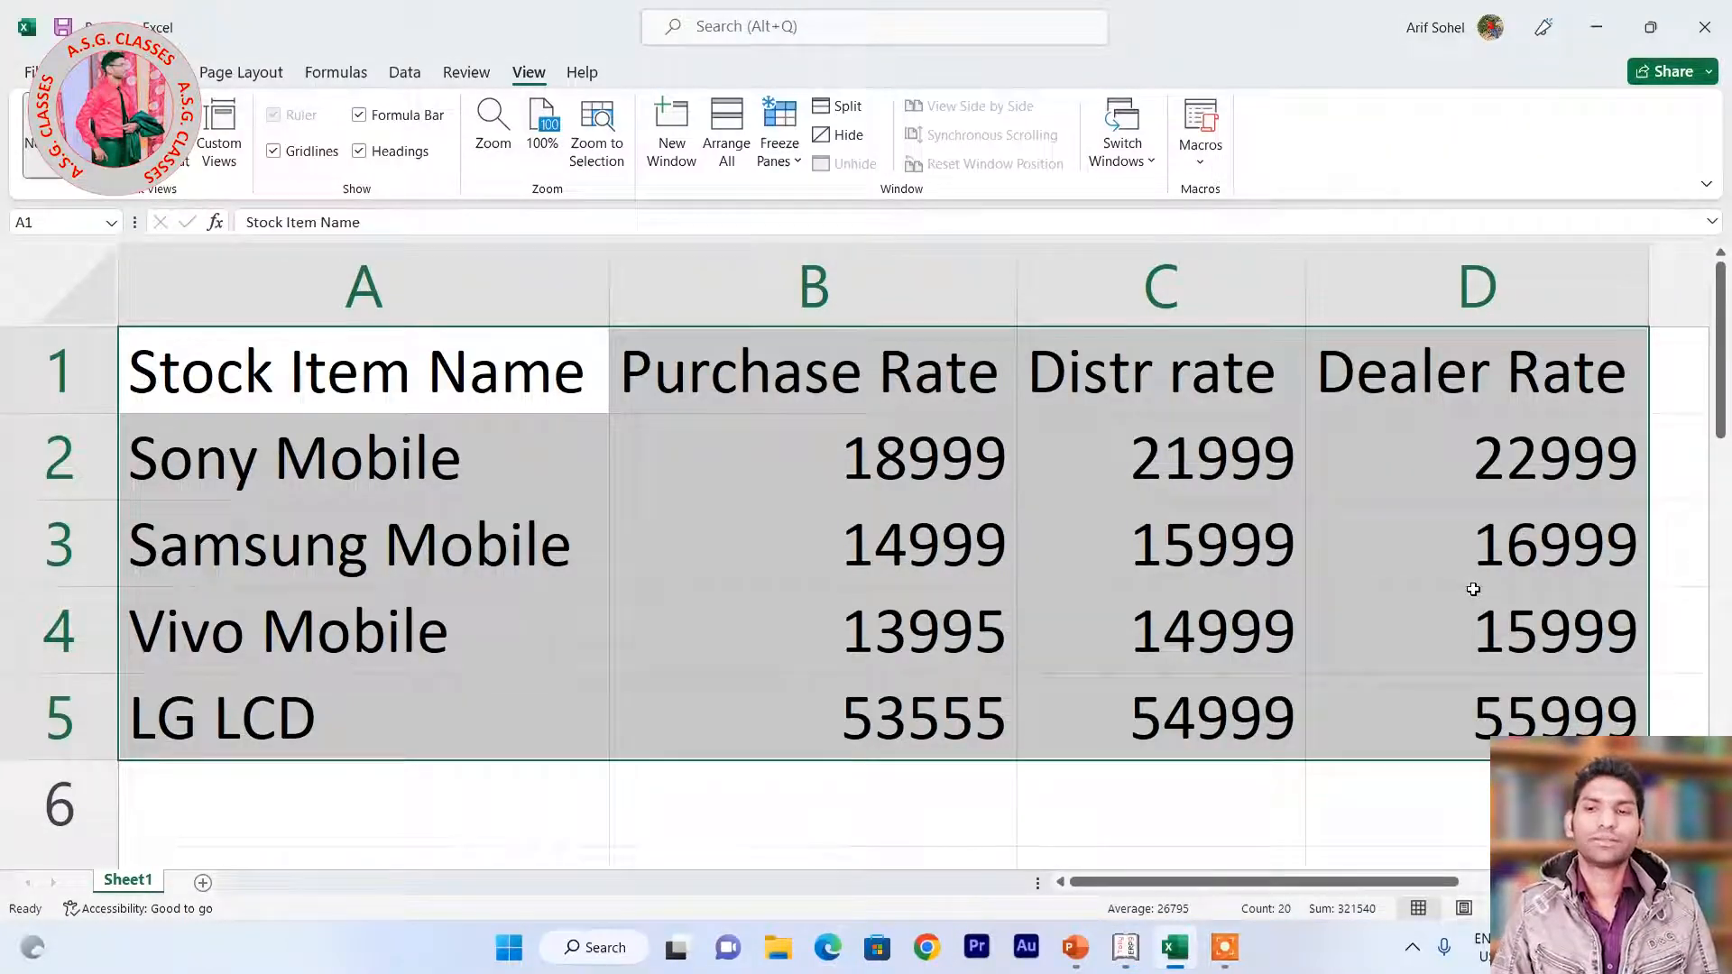
pyautogui.hotkey('alt', 'Tab')
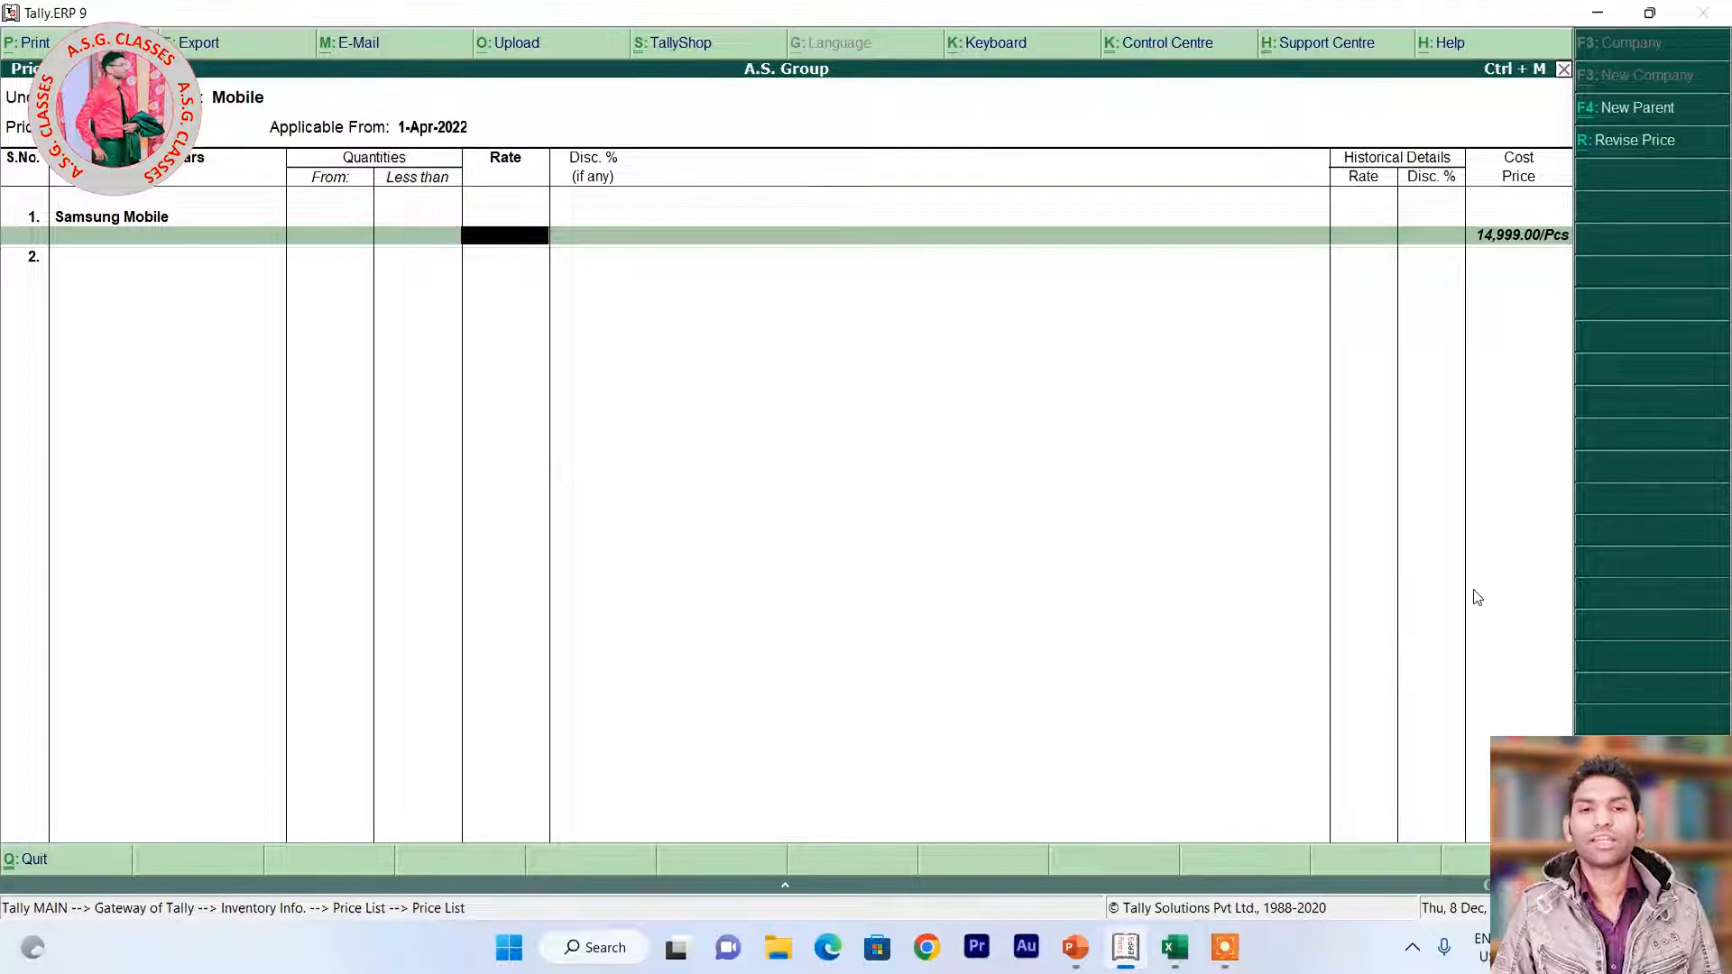
pyautogui.hotkey('alt', 'Tab')
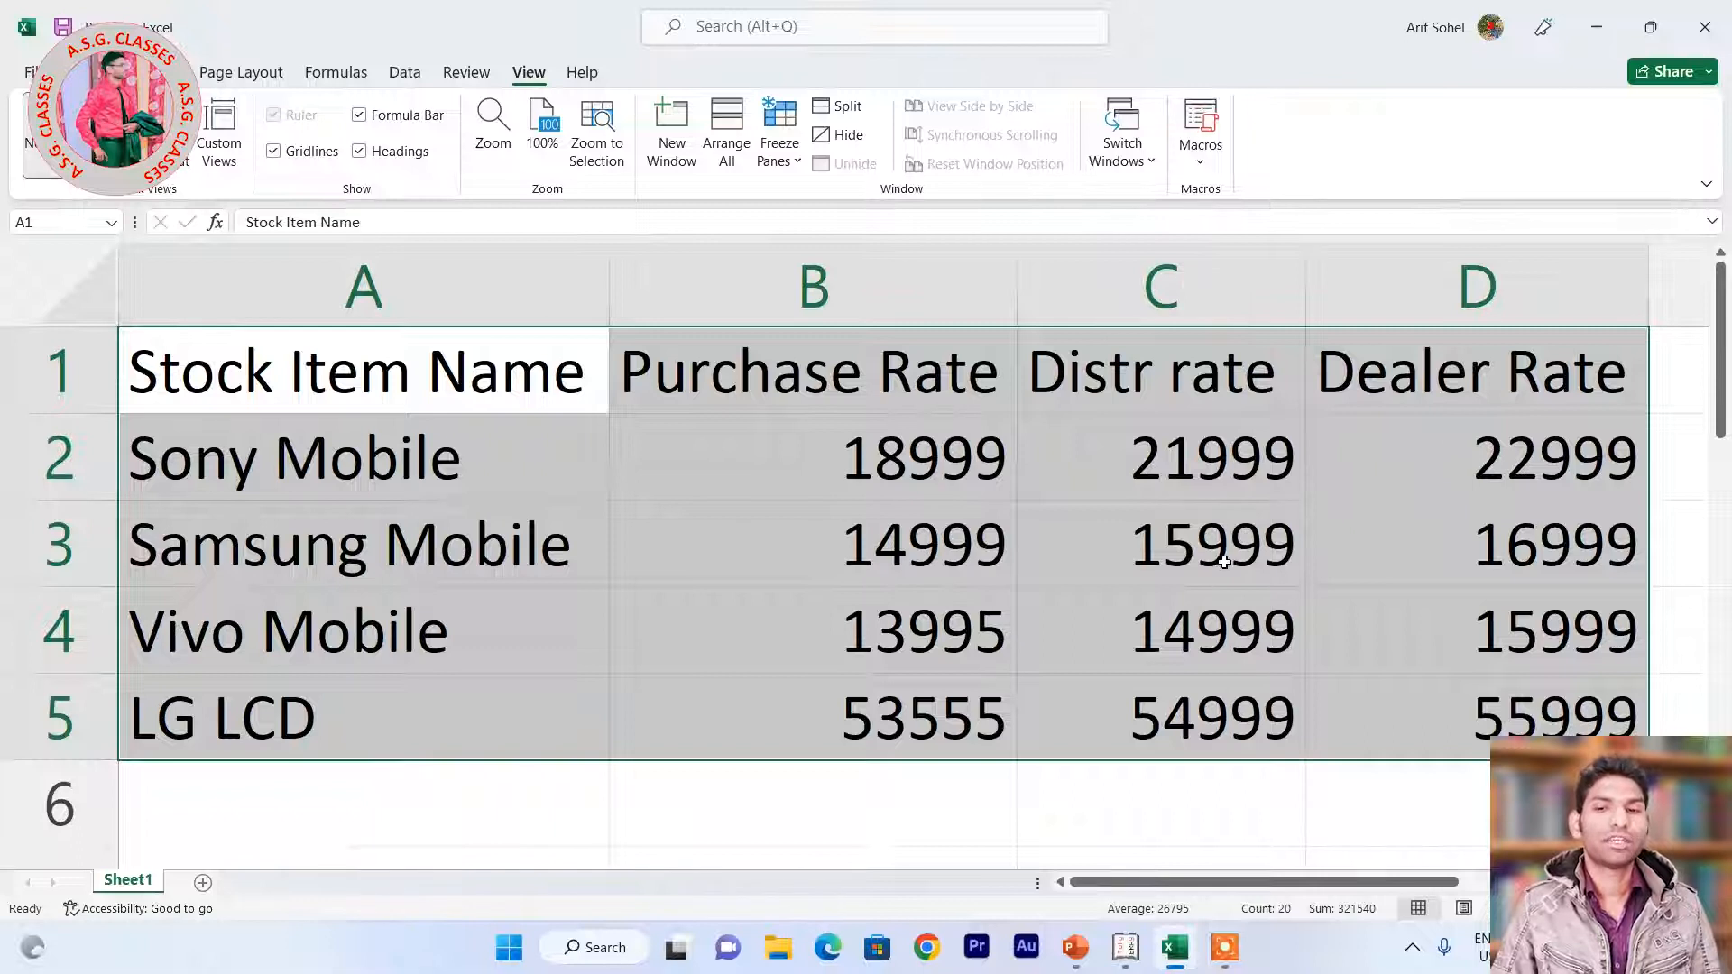
pyautogui.hotkey('alt', 'Tab')
pyautogui.write('15,999')
pyautogui.press('Return')
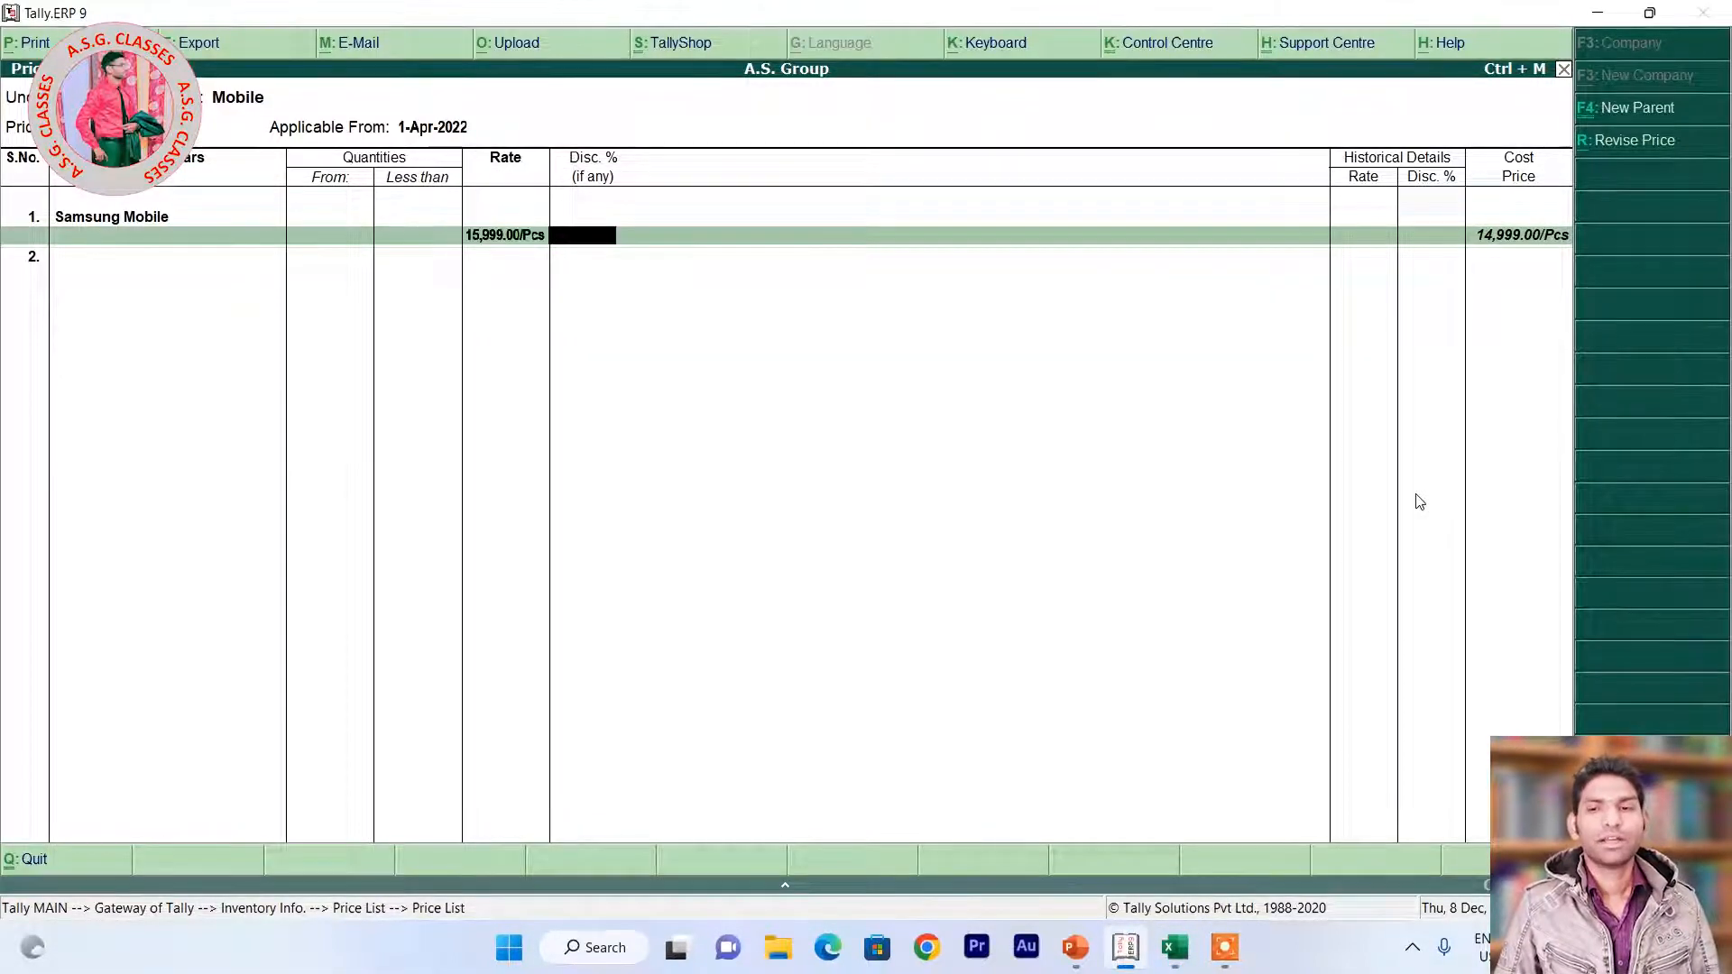
pyautogui.press('Return')
# Add Sony Mobile at a rate of 21,999.
pyautogui.press('Down')
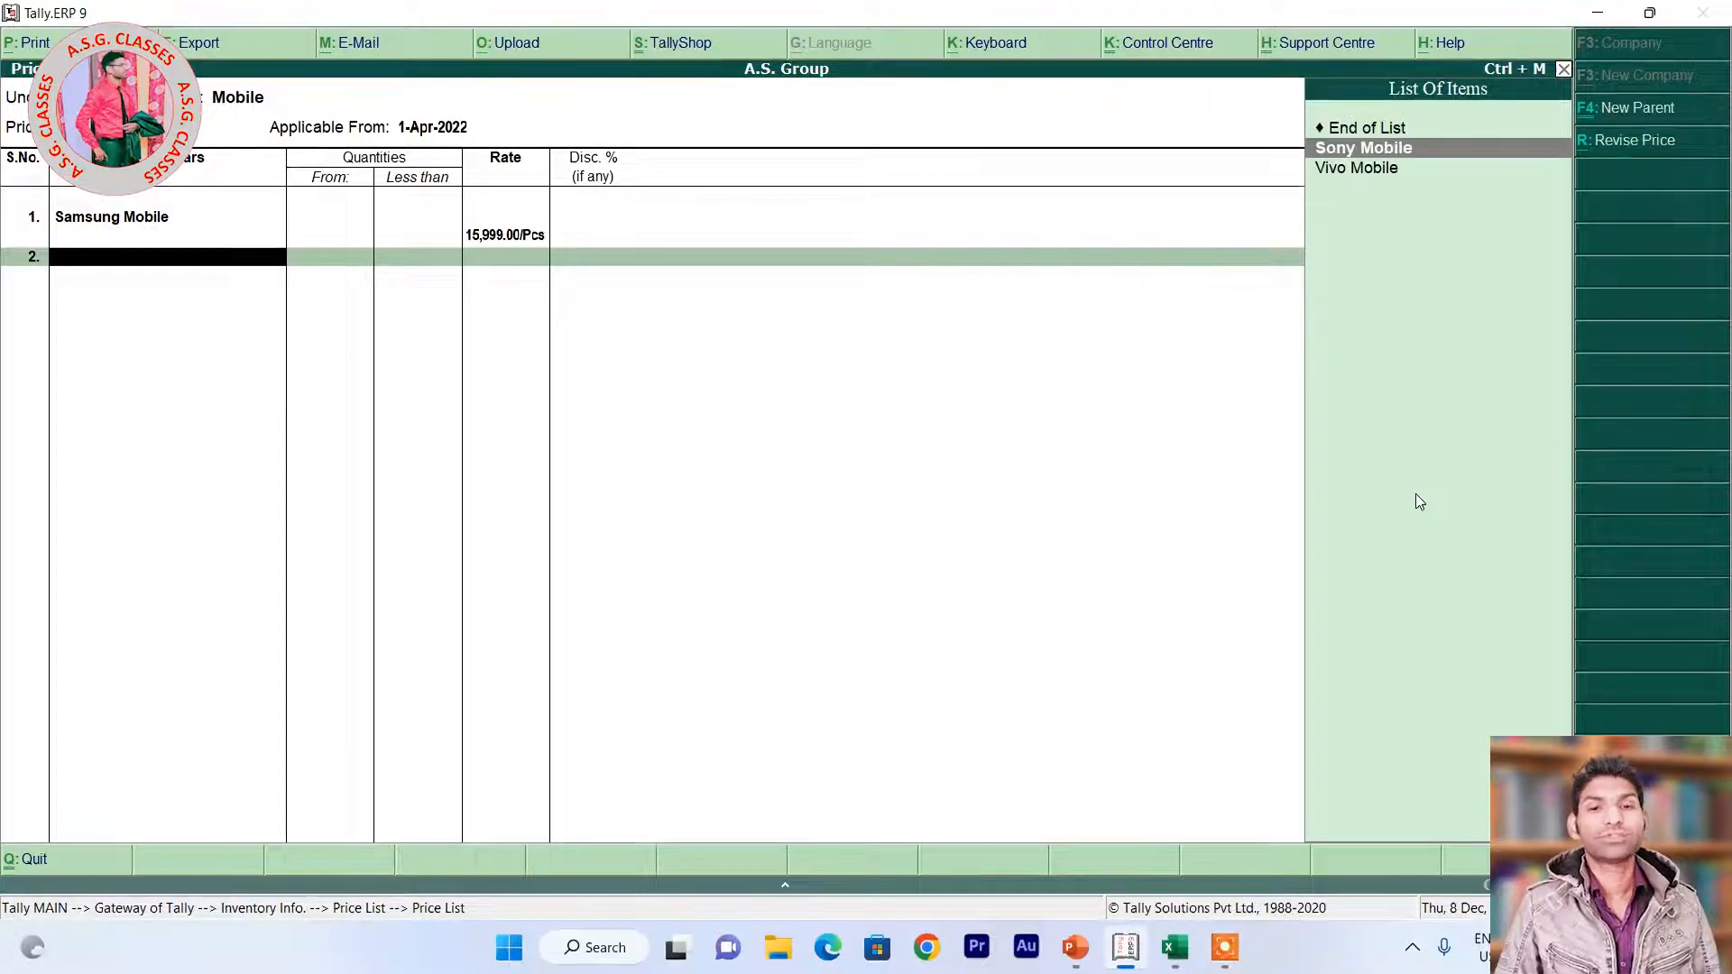
pyautogui.press('Return')
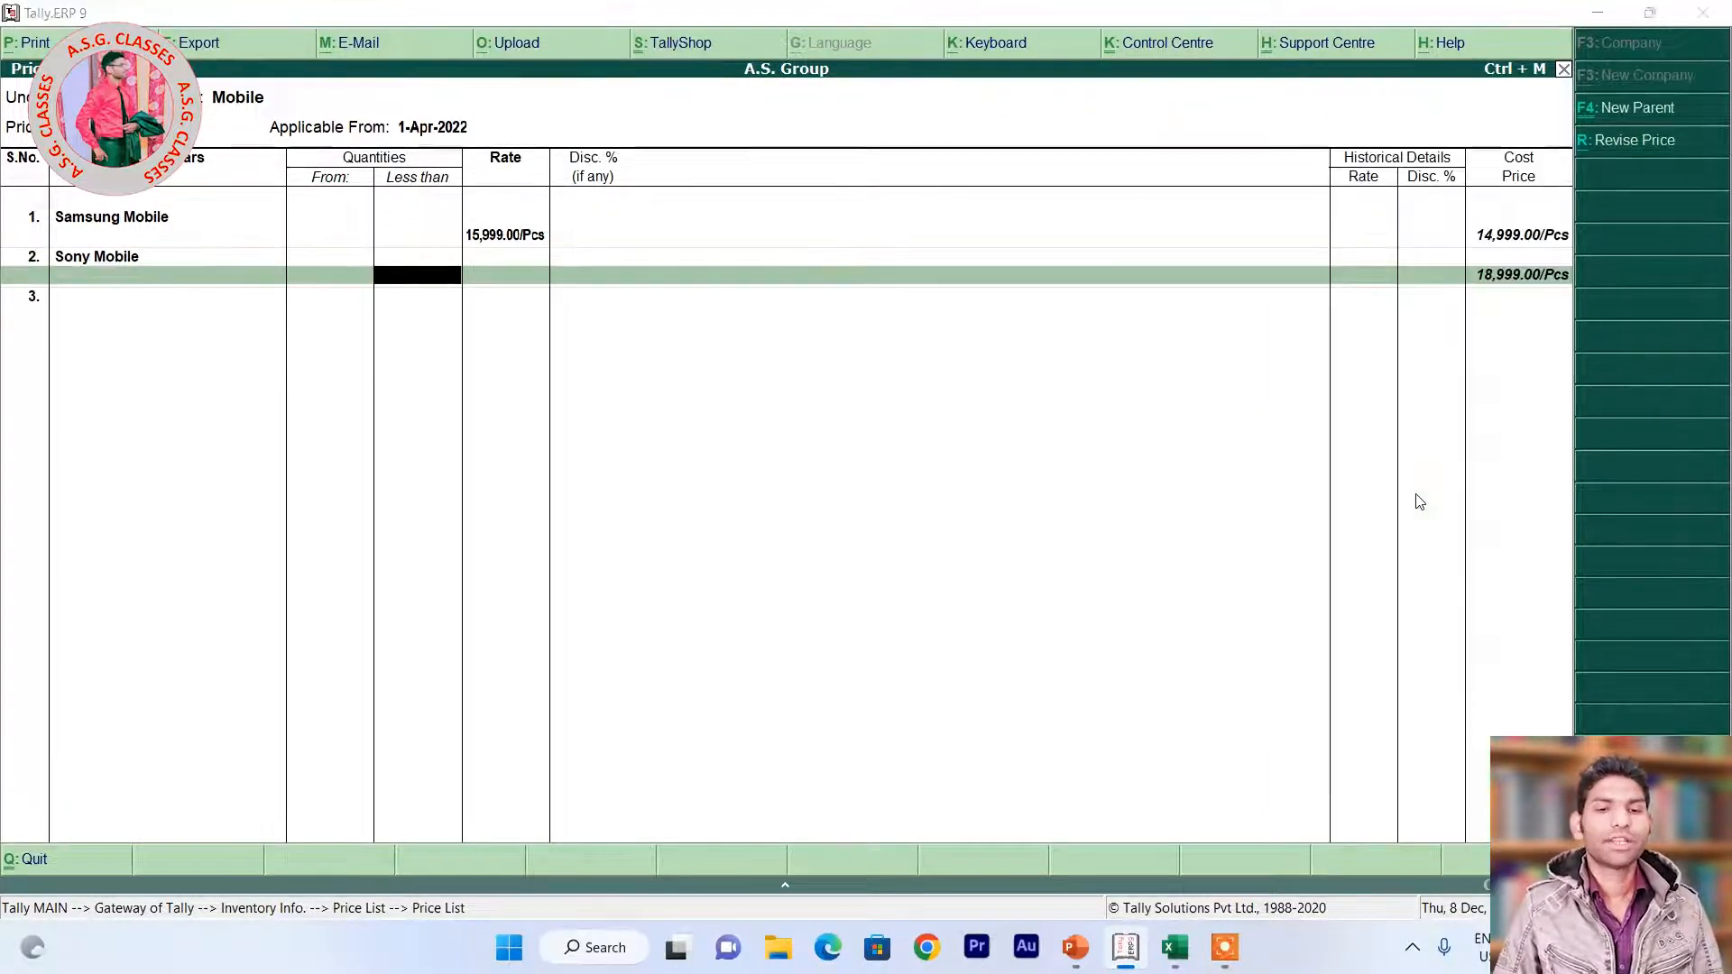
pyautogui.hotkey('alt', 'Tab')
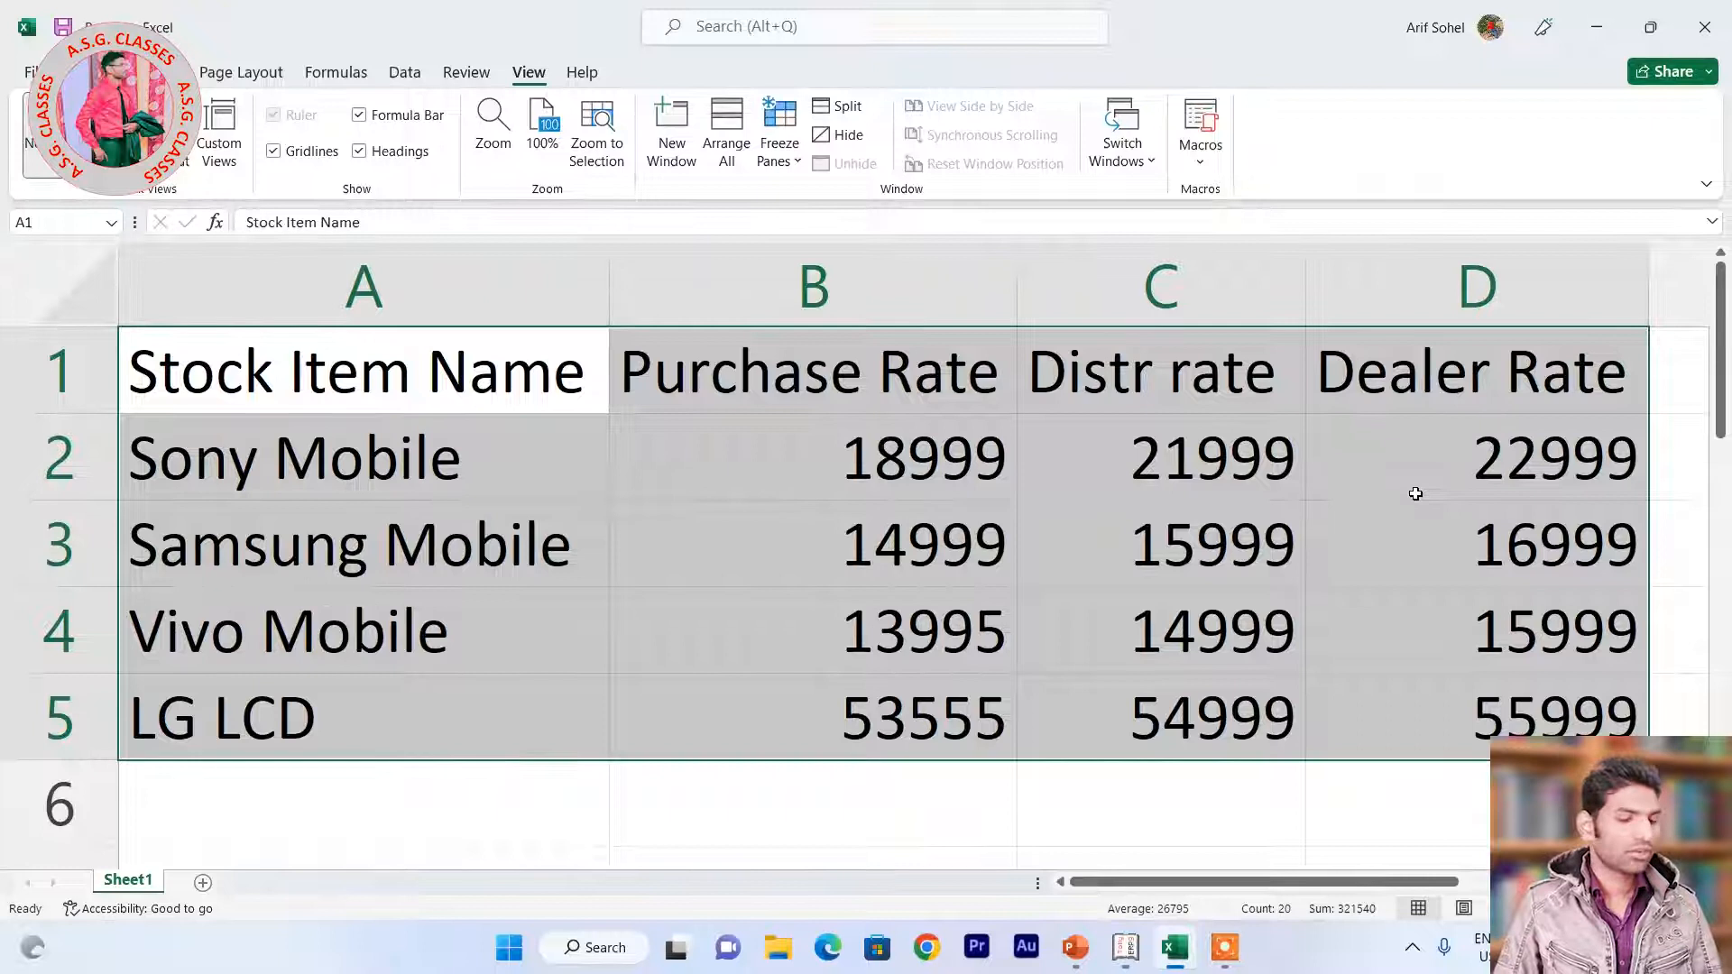
pyautogui.hotkey('alt', 'Tab')
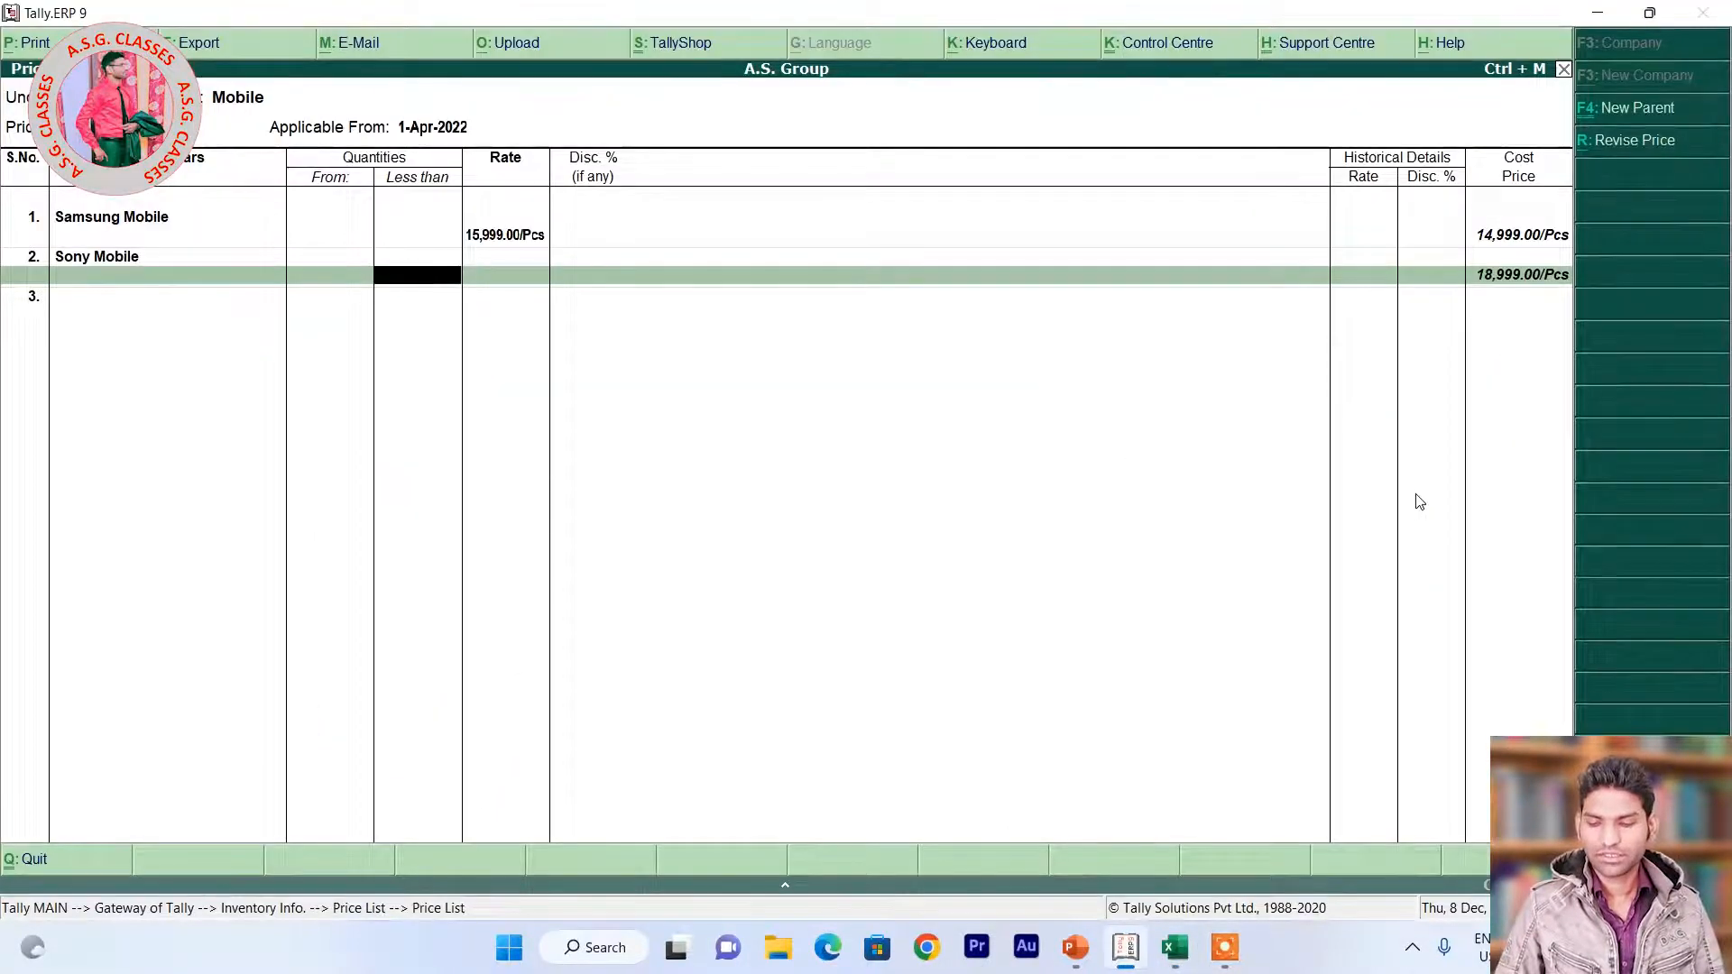
pyautogui.write('21999')
pyautogui.press('Return')
pyautogui.press('Return')
# Add Vivo Mobile at 14,999 and save the Mobile price list.
pyautogui.press('Down')
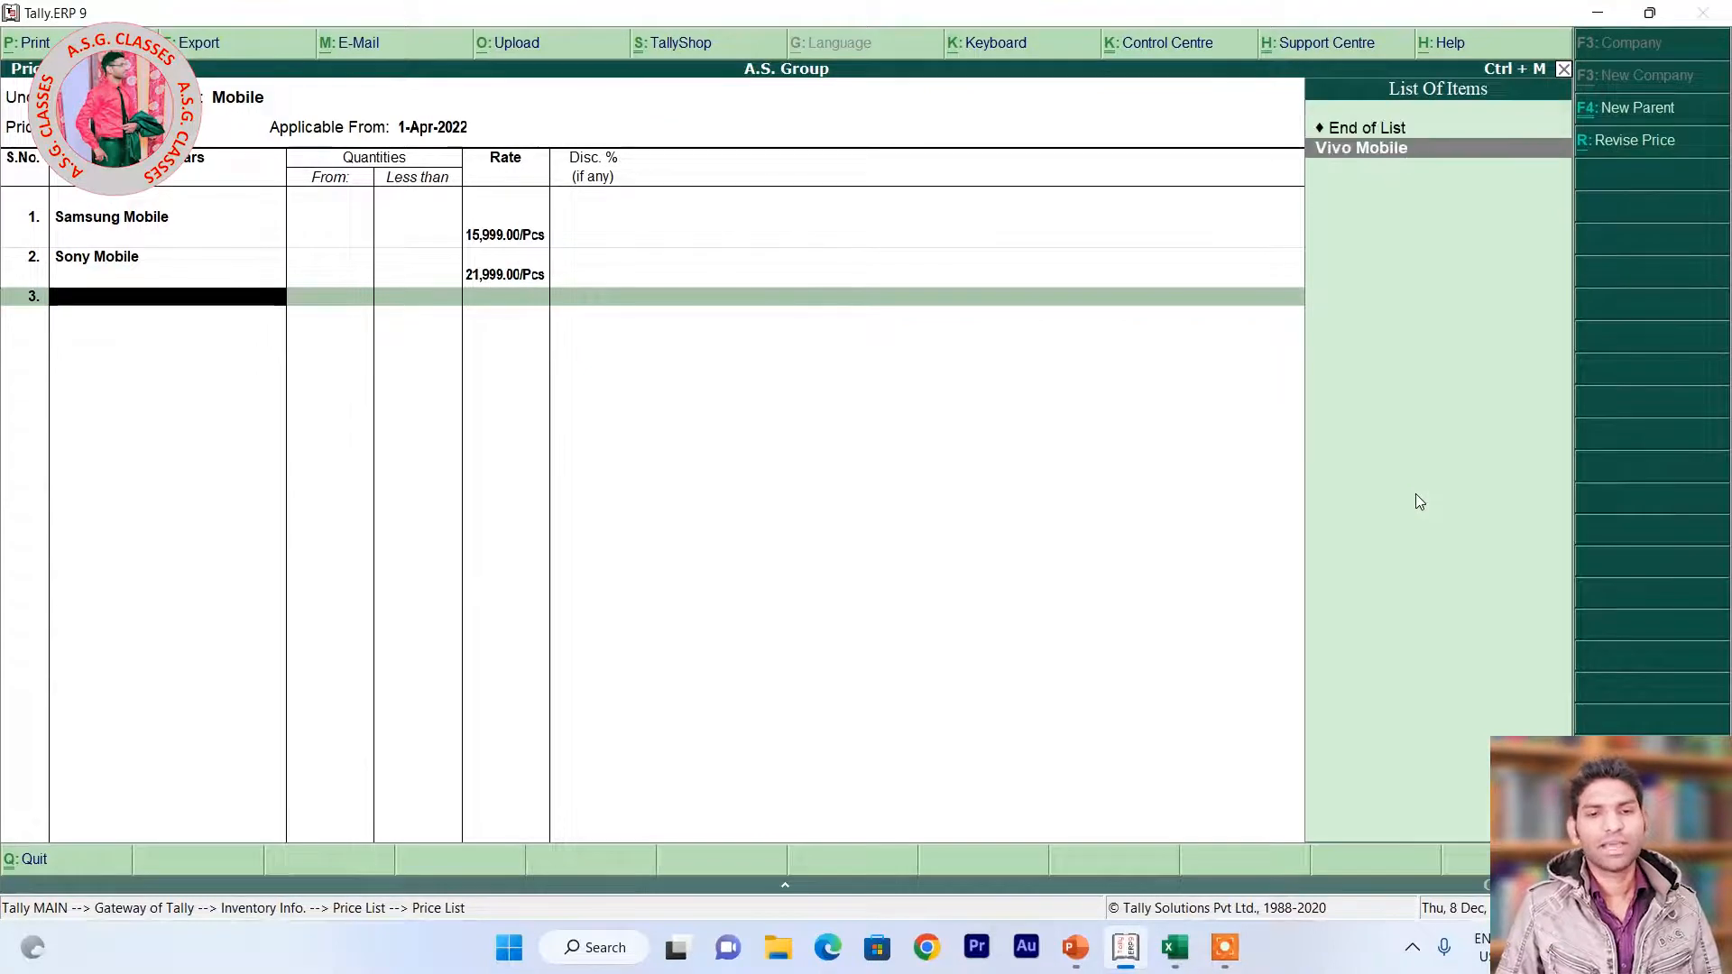
pyautogui.press('Return')
pyautogui.hotkey('alt', 'Tab')
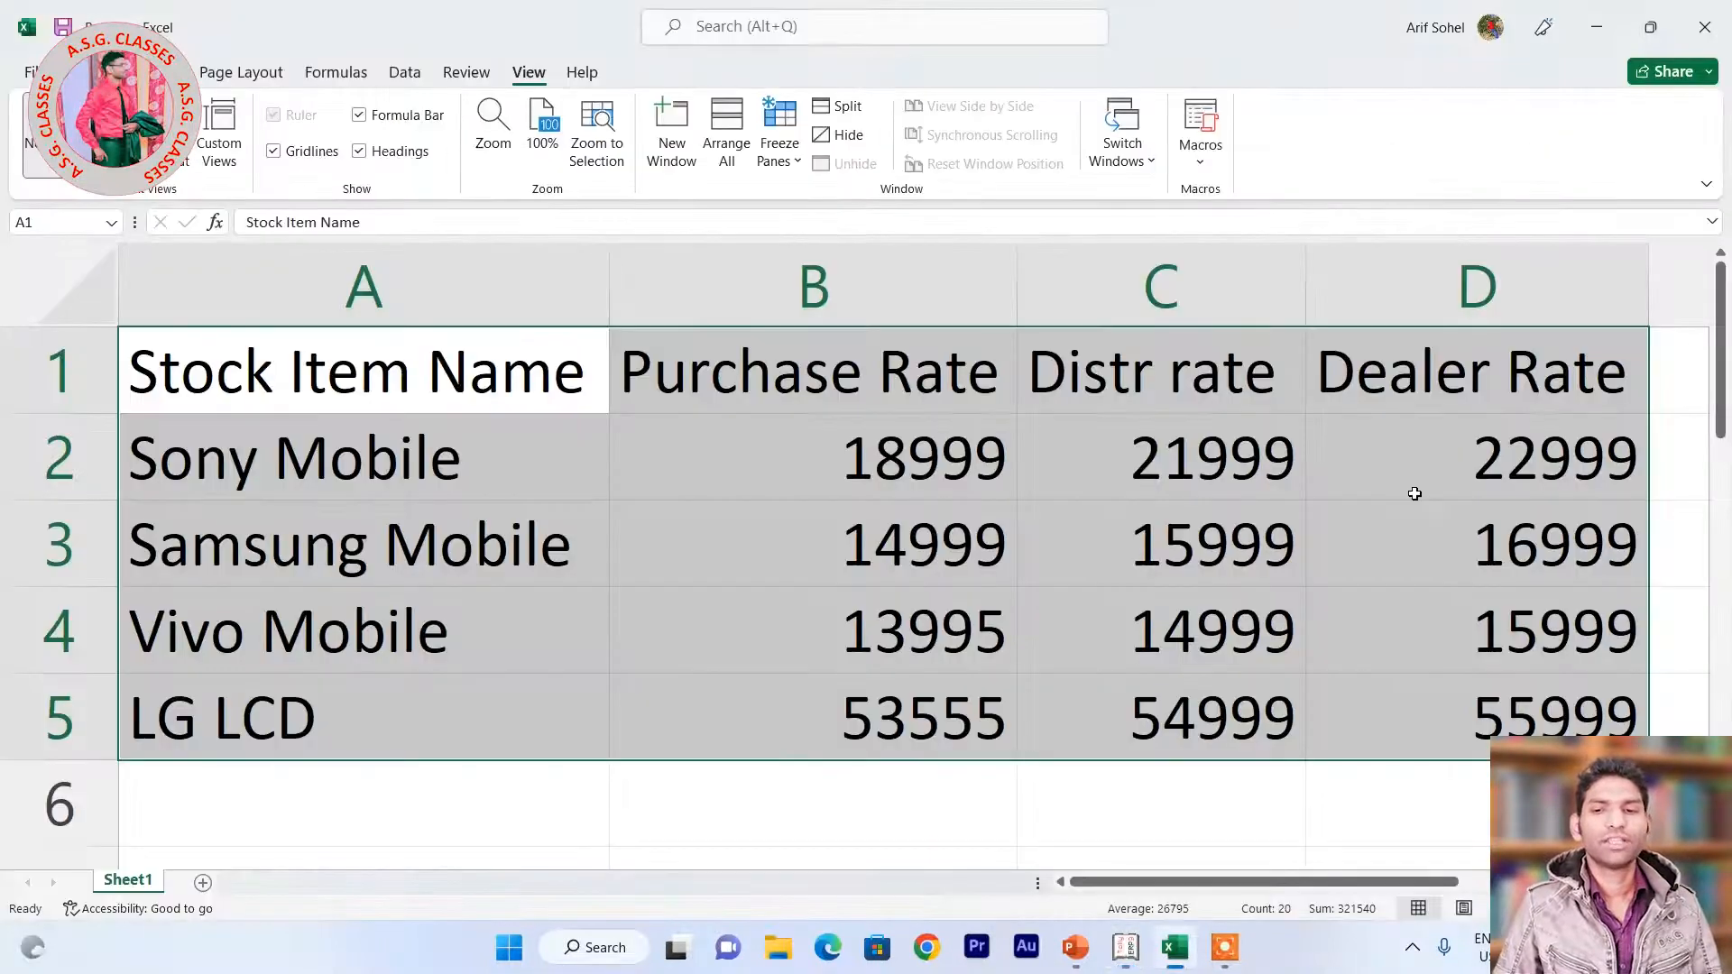
pyautogui.hotkey('alt', 'Tab')
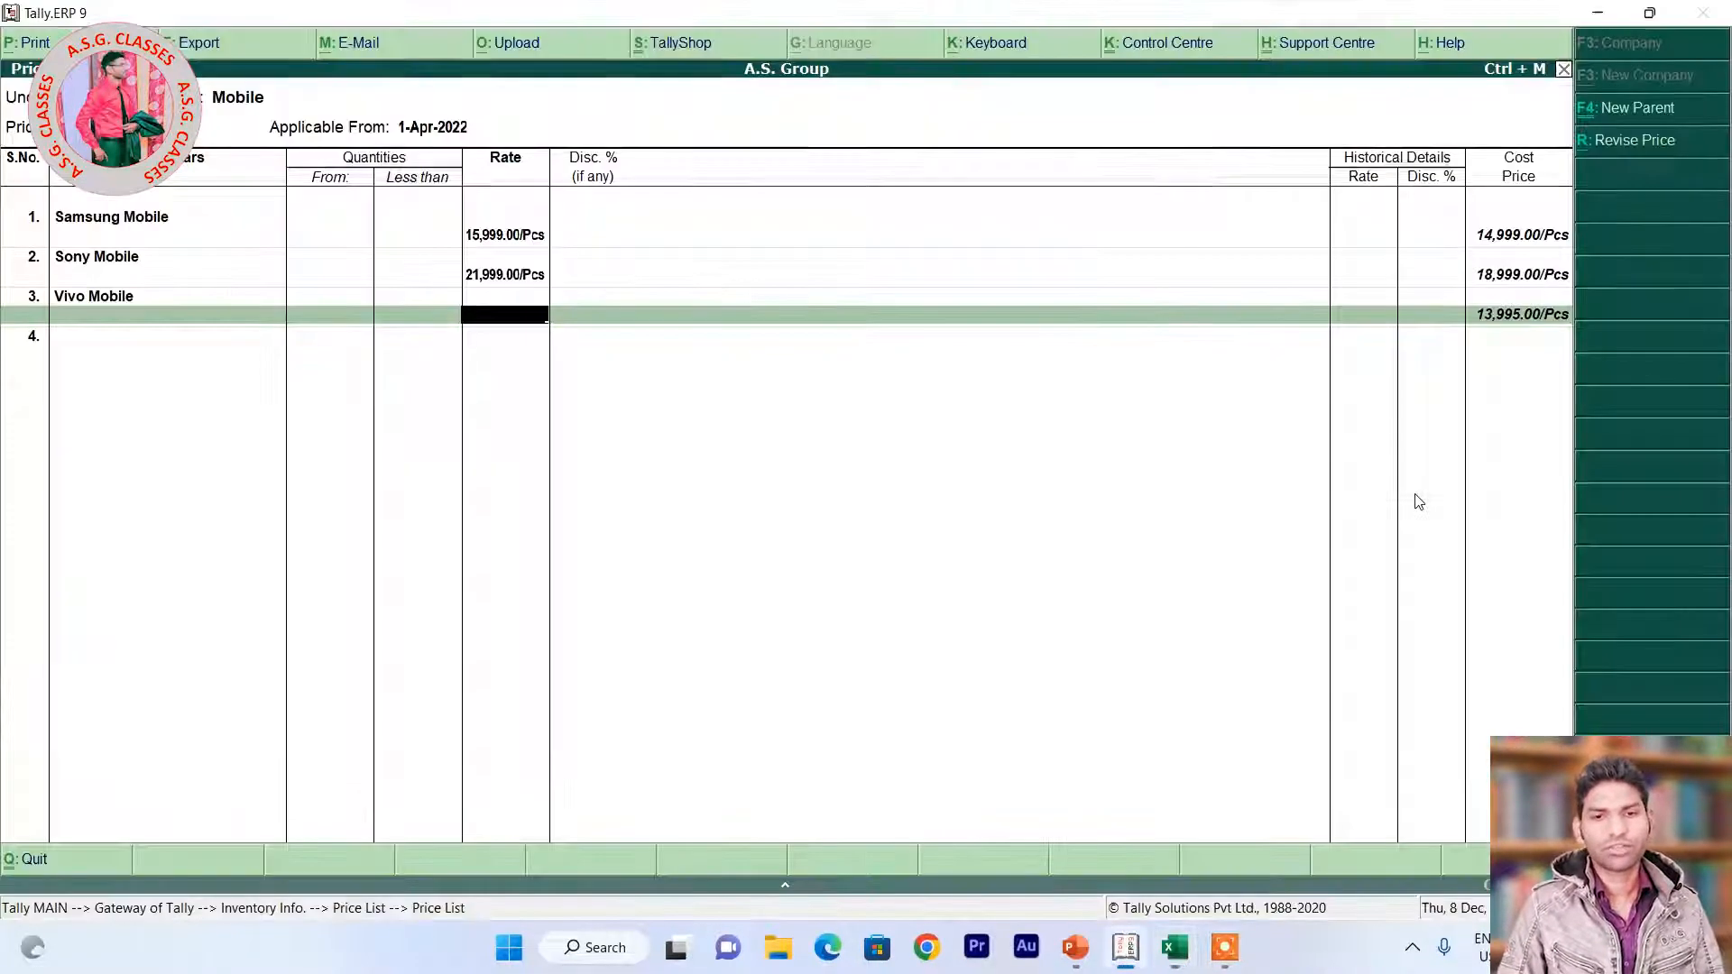
pyautogui.write('14999')
pyautogui.press('Return')
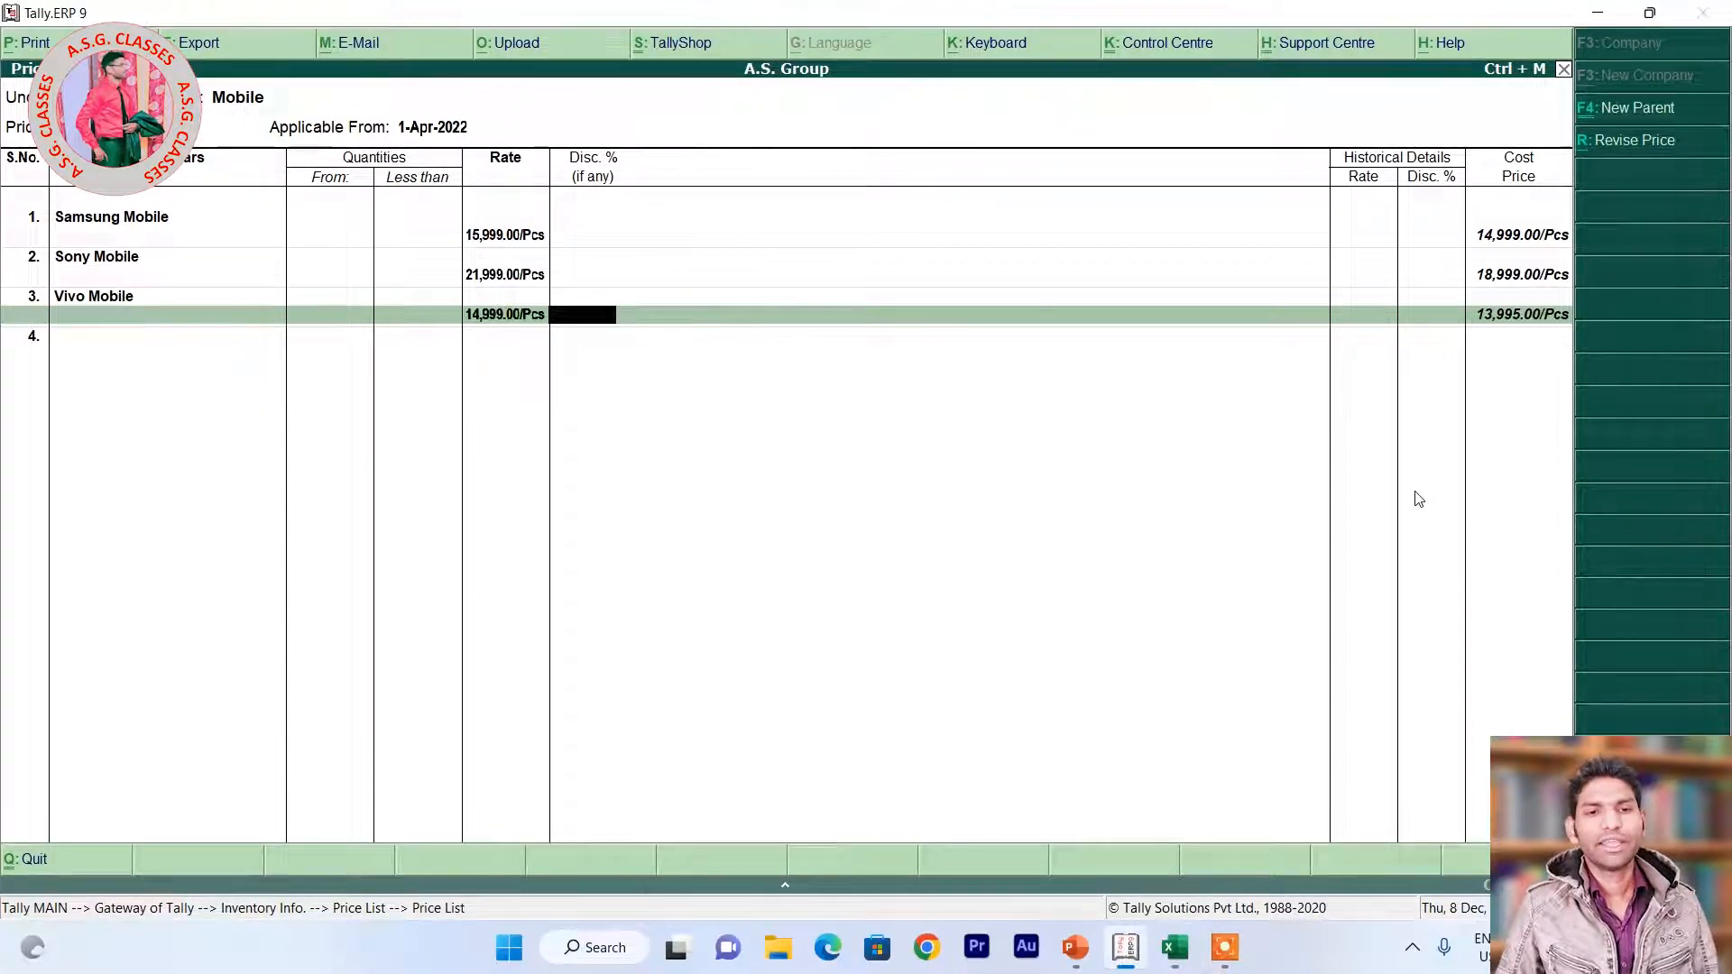
pyautogui.press('Return')
pyautogui.press('Return')
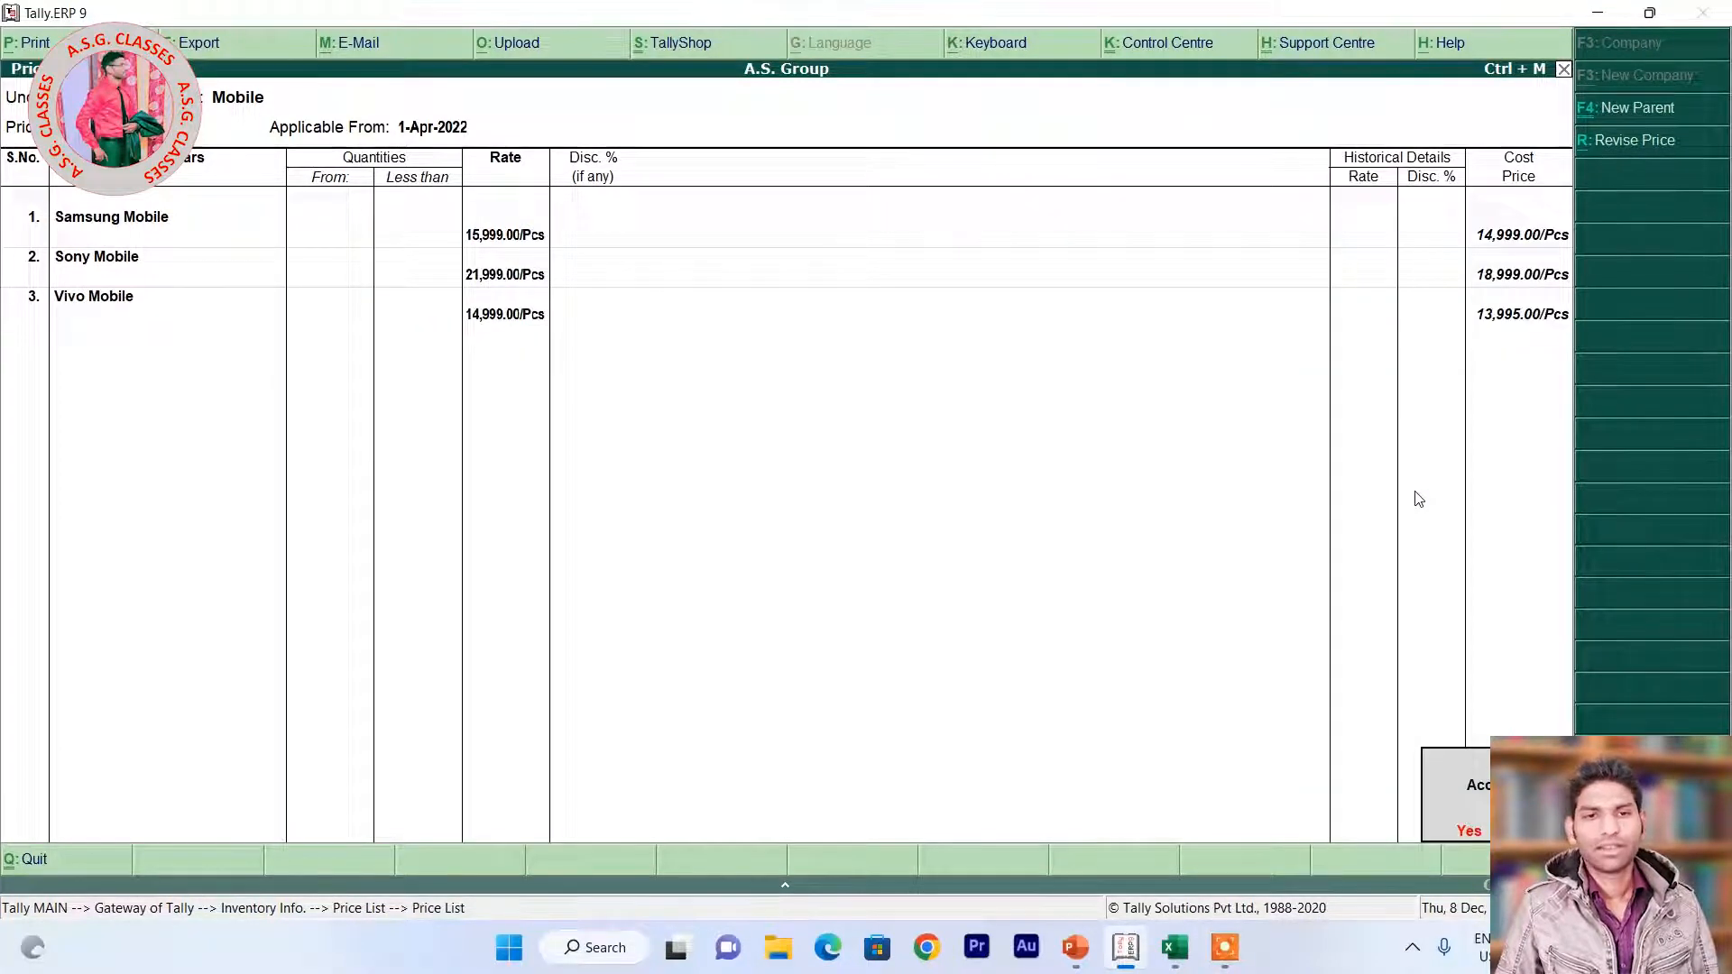
pyautogui.press('Return')
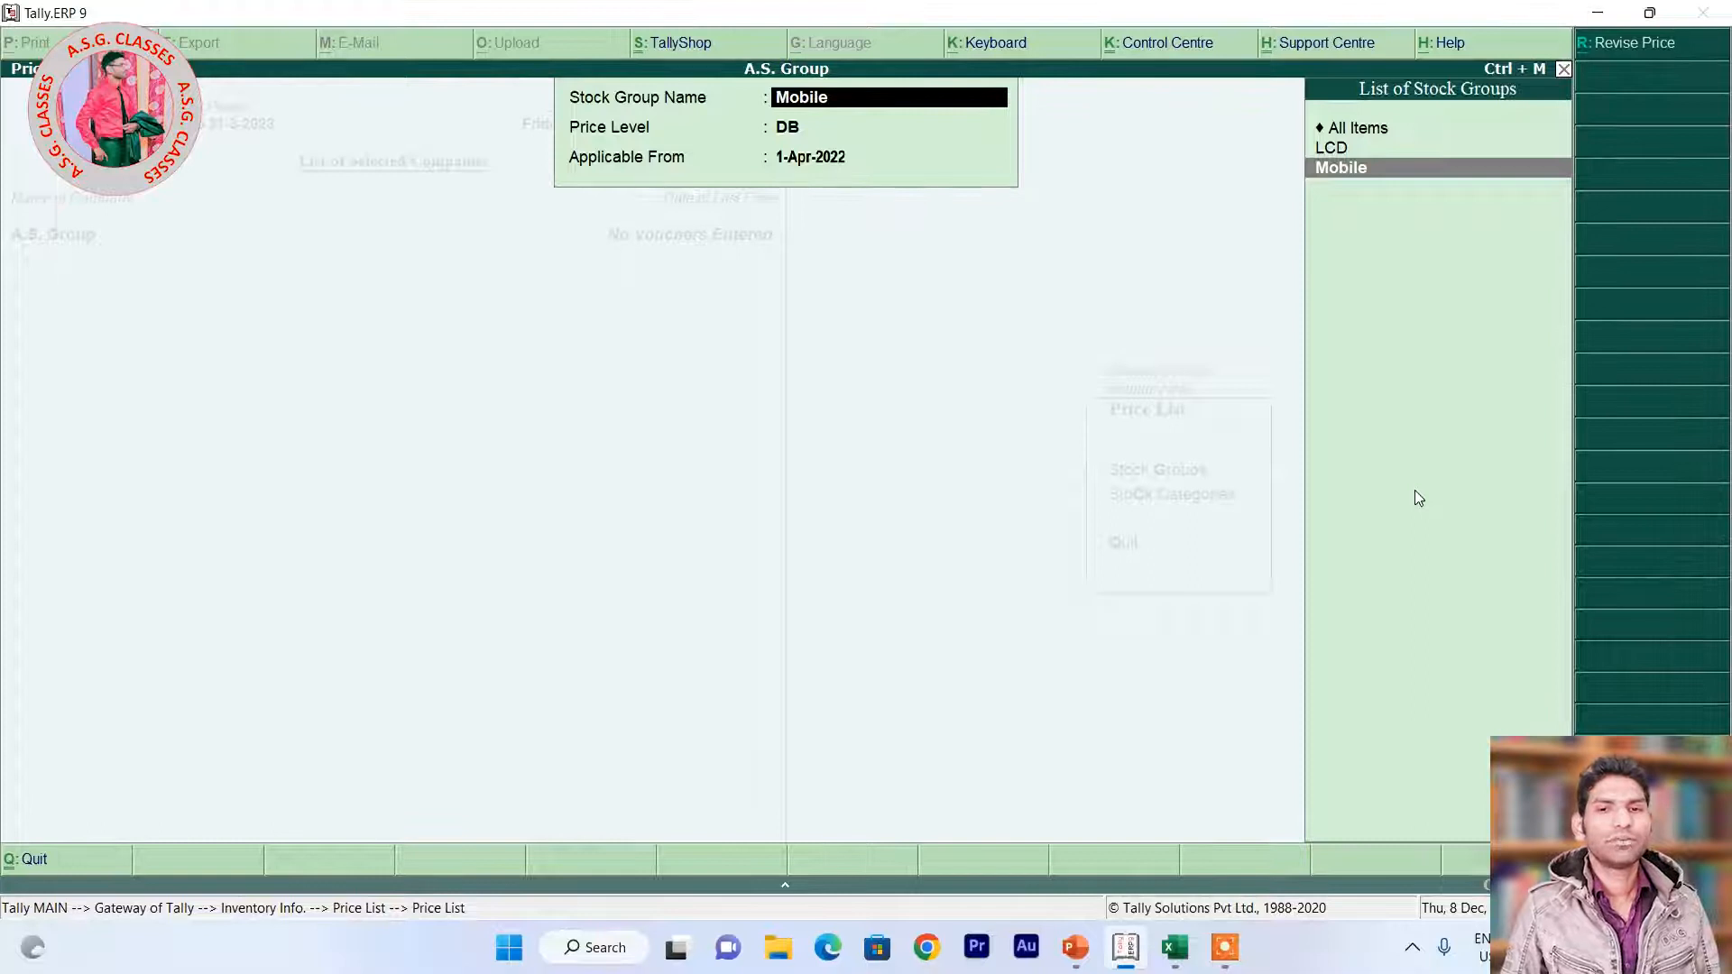
# Price LG LCD at 54,999 in the DB price list for the LCD group.
pyautogui.press('Up')
pyautogui.press('Return')
pyautogui.press('Return')
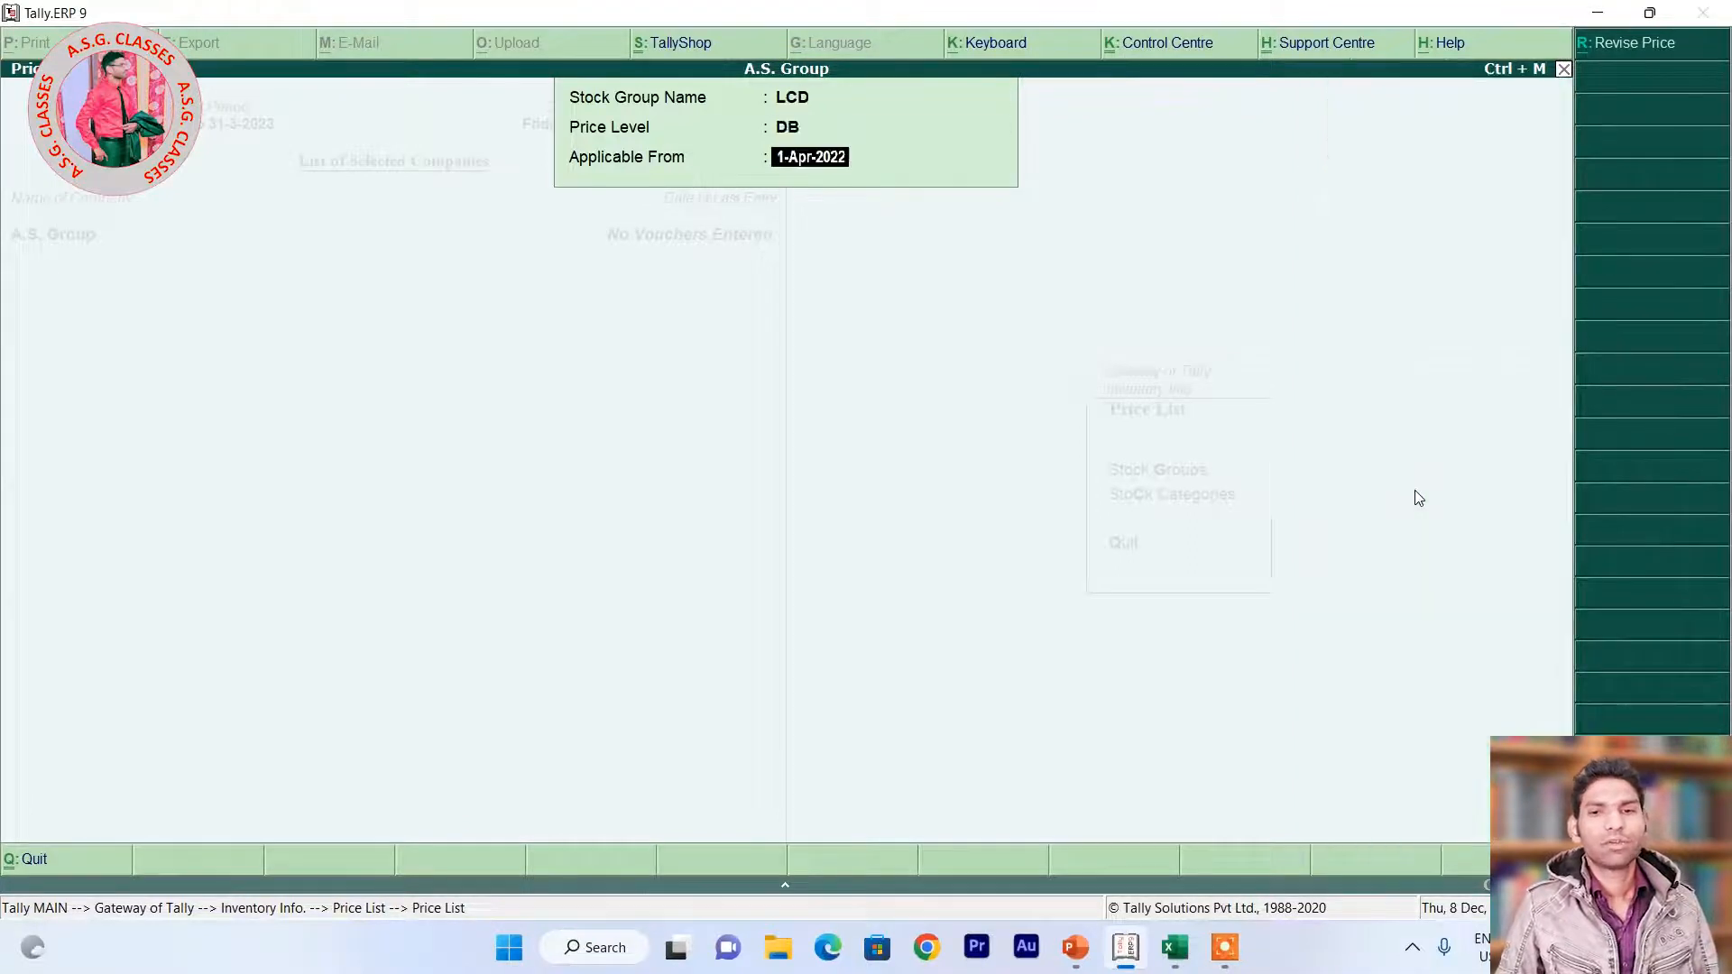
pyautogui.press('Return')
pyautogui.press('Return')
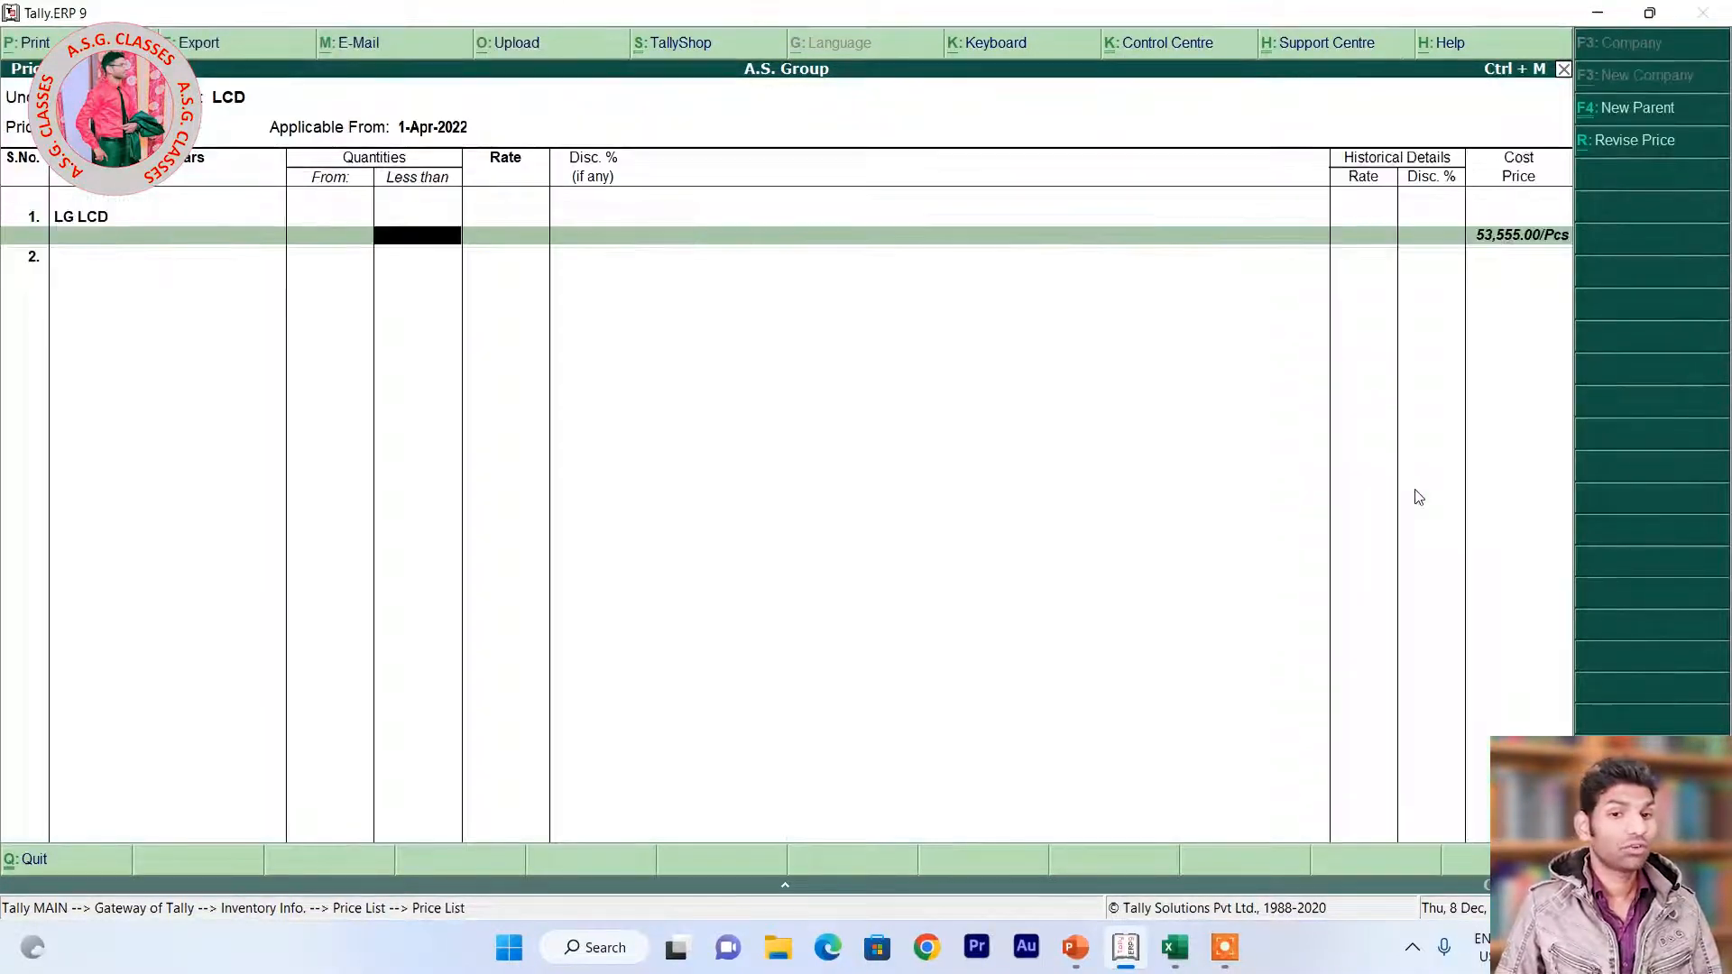
pyautogui.press('Return')
pyautogui.hotkey('alt', 'Tab')
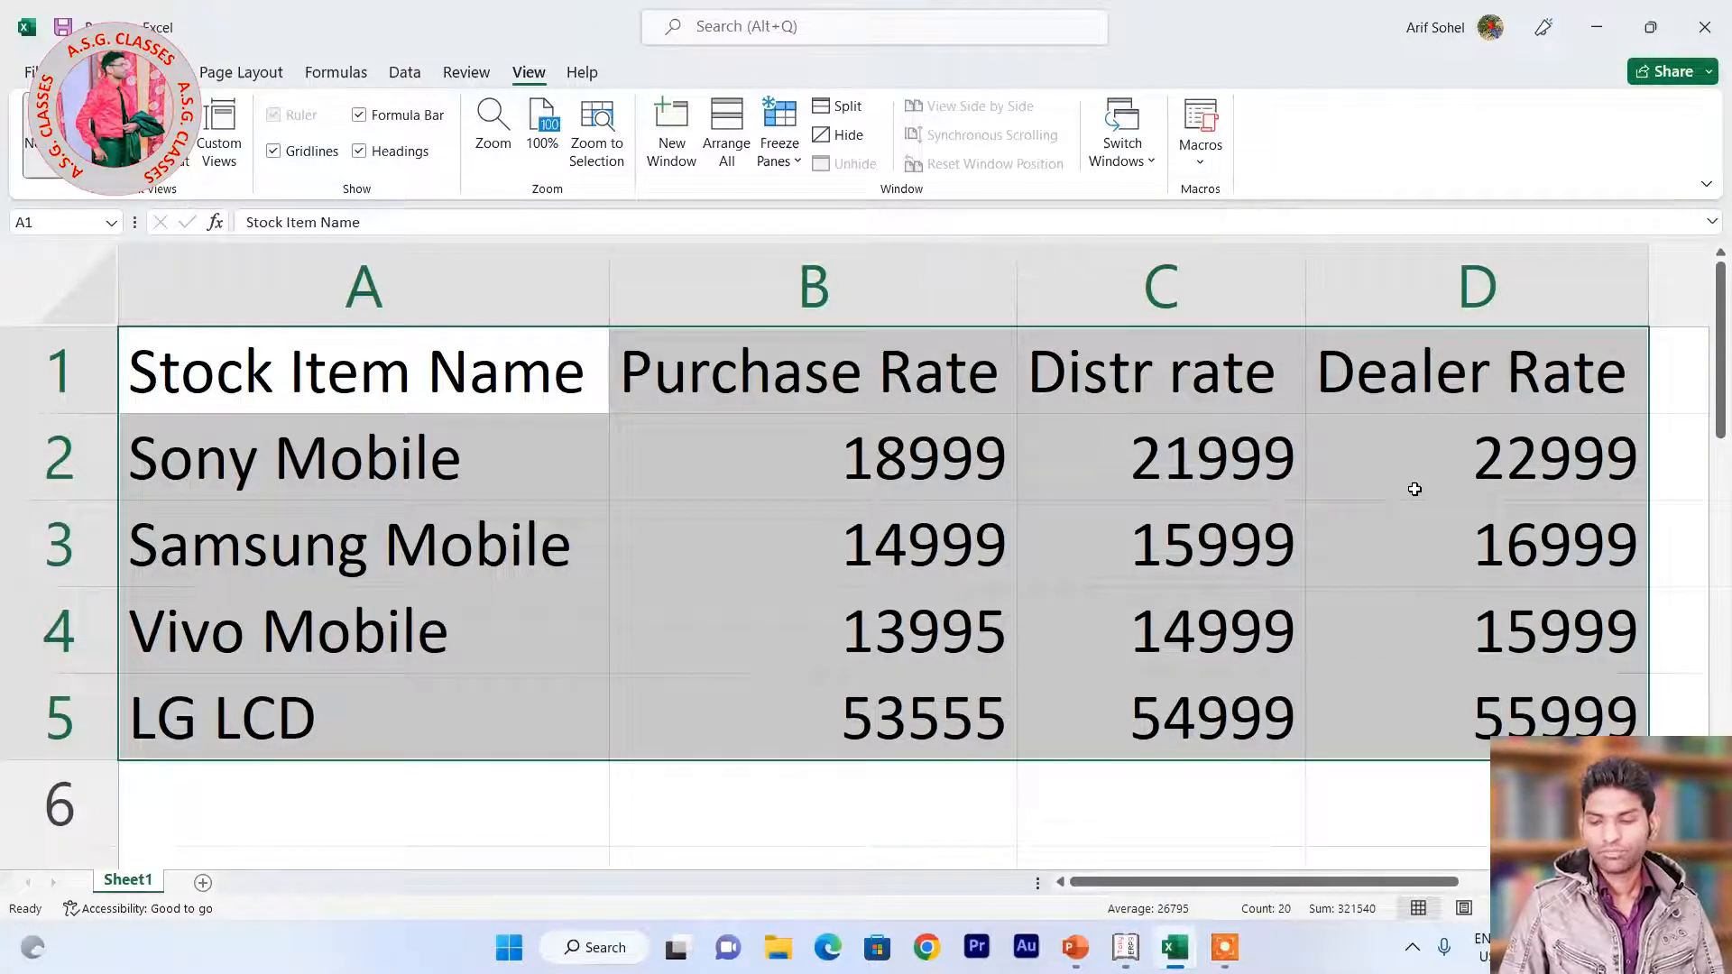
pyautogui.hotkey('alt', 'Tab')
pyautogui.write('54,999')
pyautogui.press('Return')
pyautogui.press('Return')
pyautogui.press('Return')
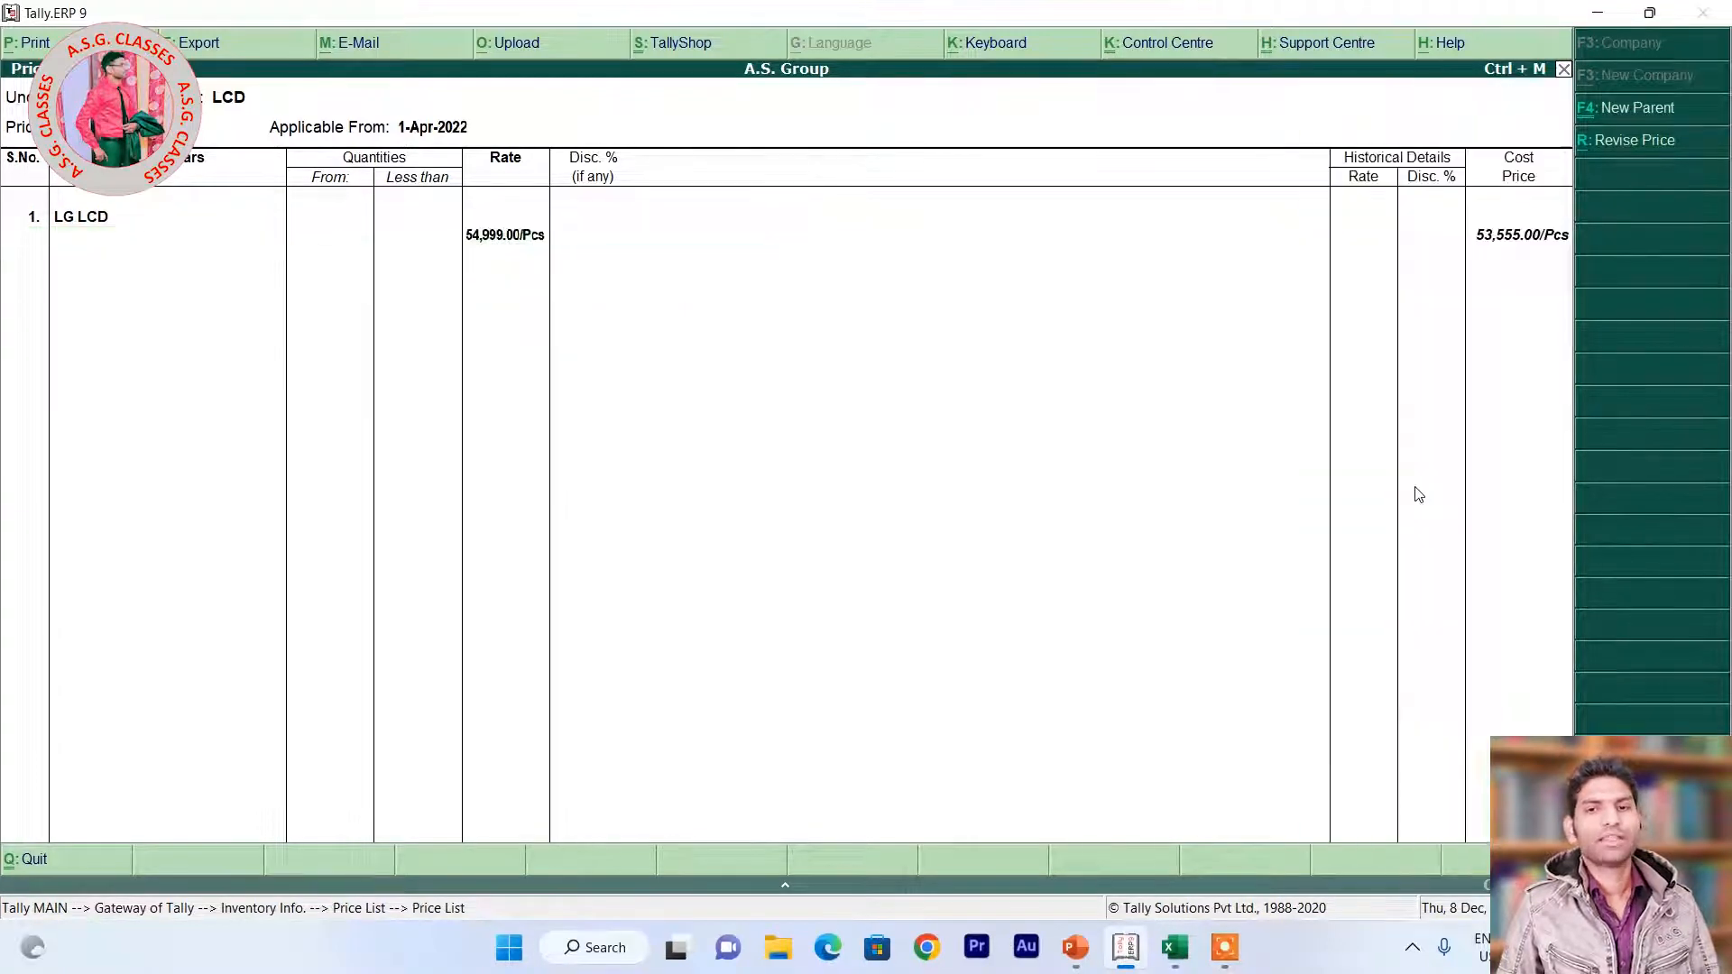
pyautogui.press('Return')
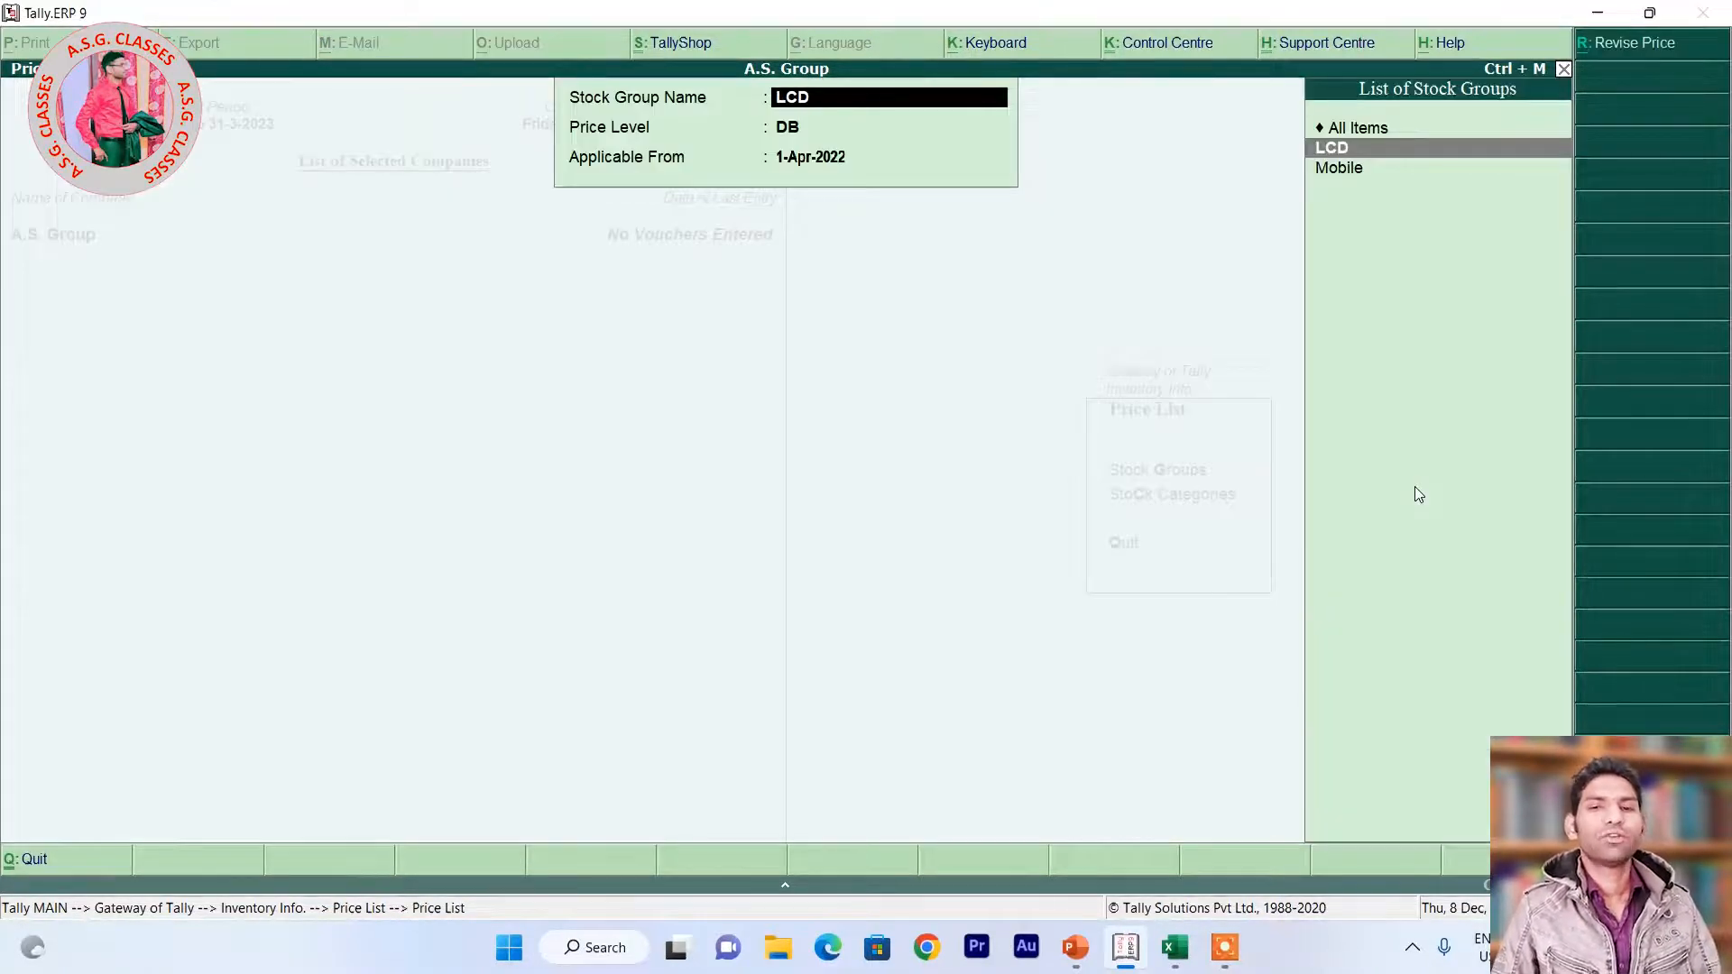
# Price LG LCD at 55,999 on the Dealer price level for the LCD group.
pyautogui.press('Return')
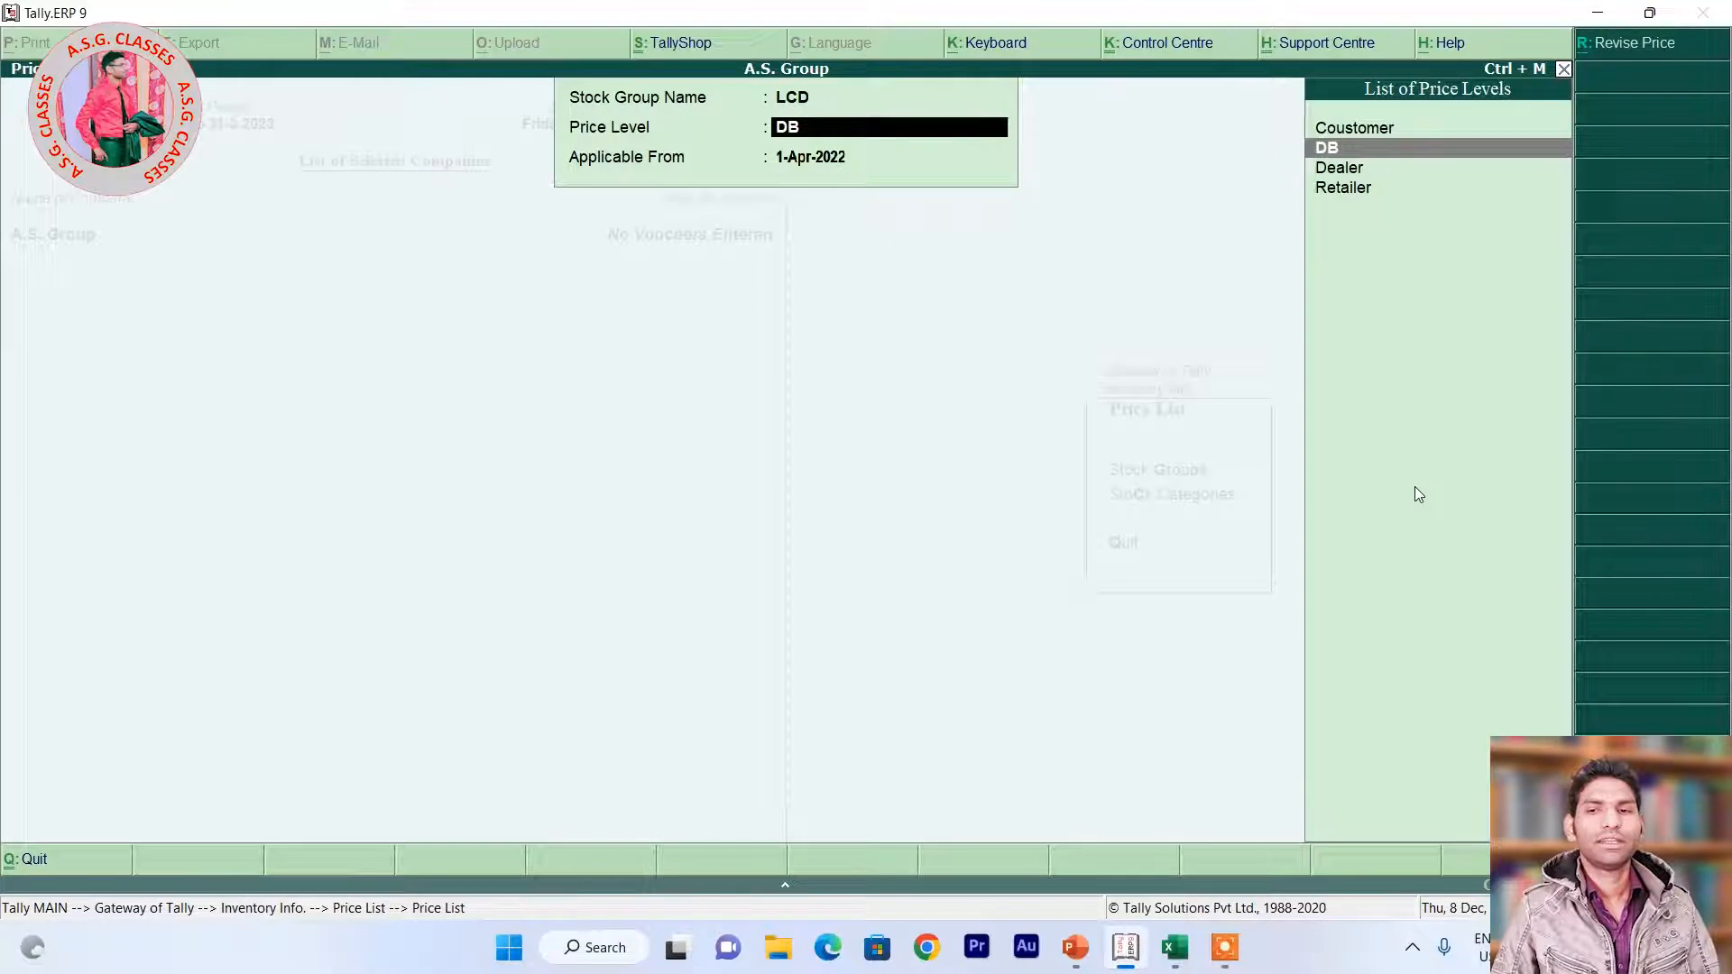
pyautogui.press('Down')
pyautogui.press('Down')
pyautogui.press('Up')
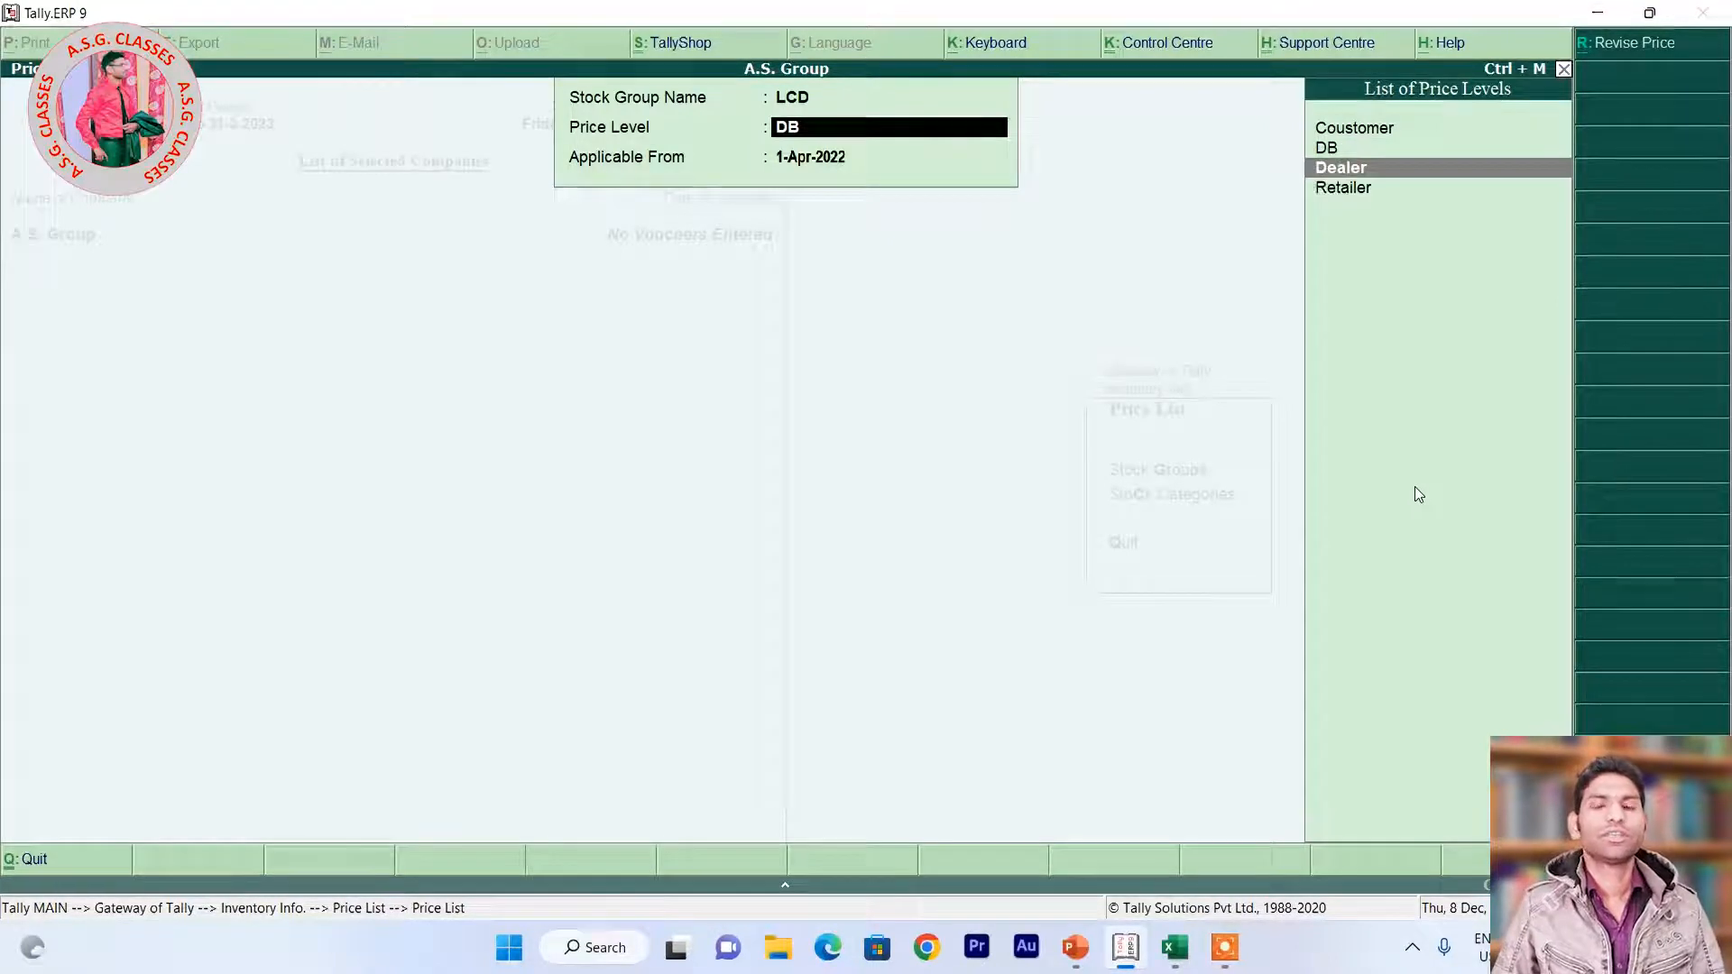
pyautogui.press('Return')
pyautogui.press('Return')
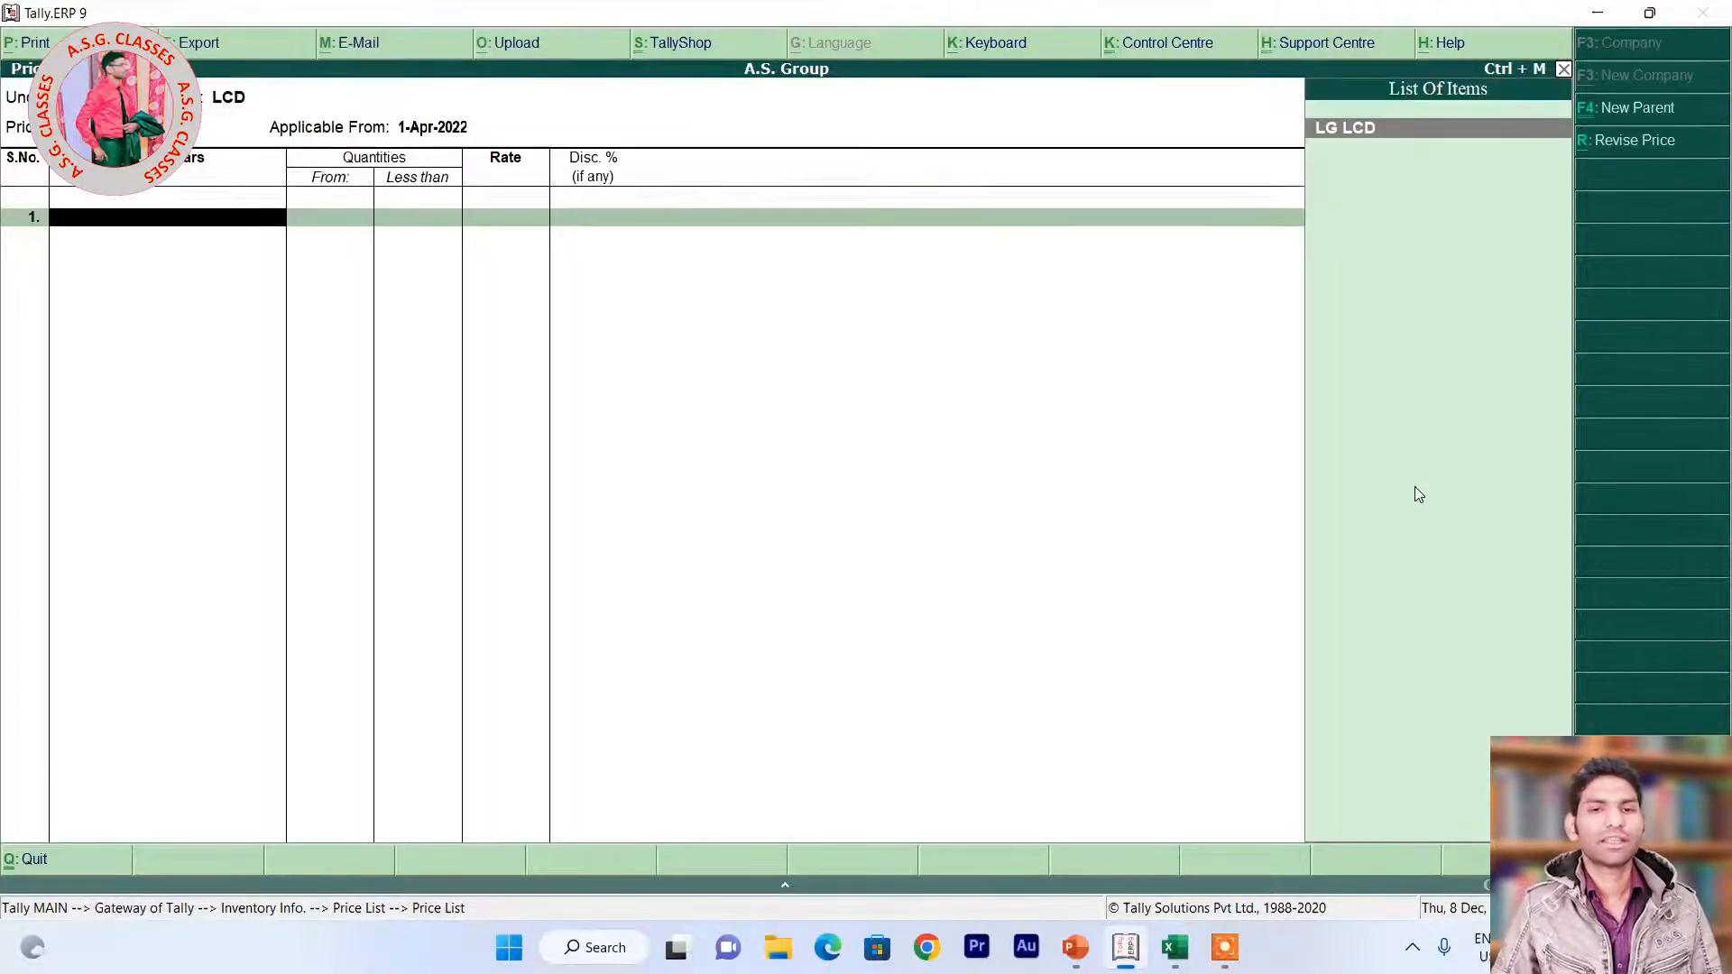
pyautogui.press('Return')
pyautogui.hotkey('alt', 'Tab')
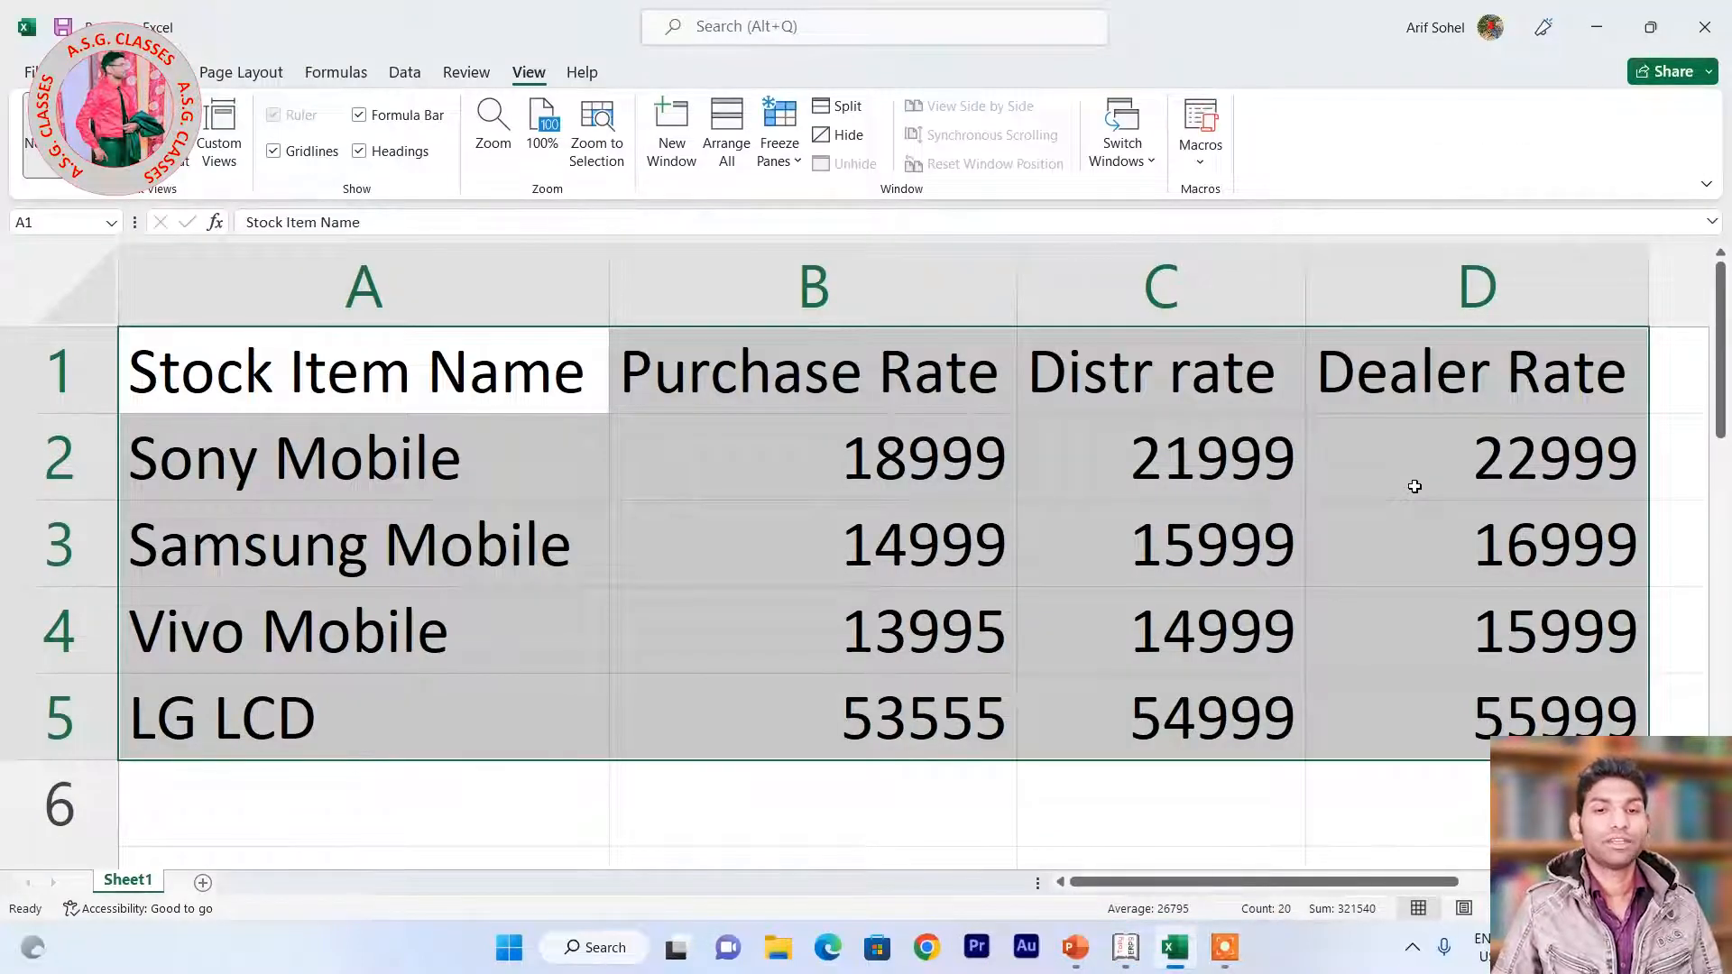
pyautogui.hotkey('alt', 'Tab')
pyautogui.write('55,999')
pyautogui.press('Return')
pyautogui.press('Return')
pyautogui.press('Return')
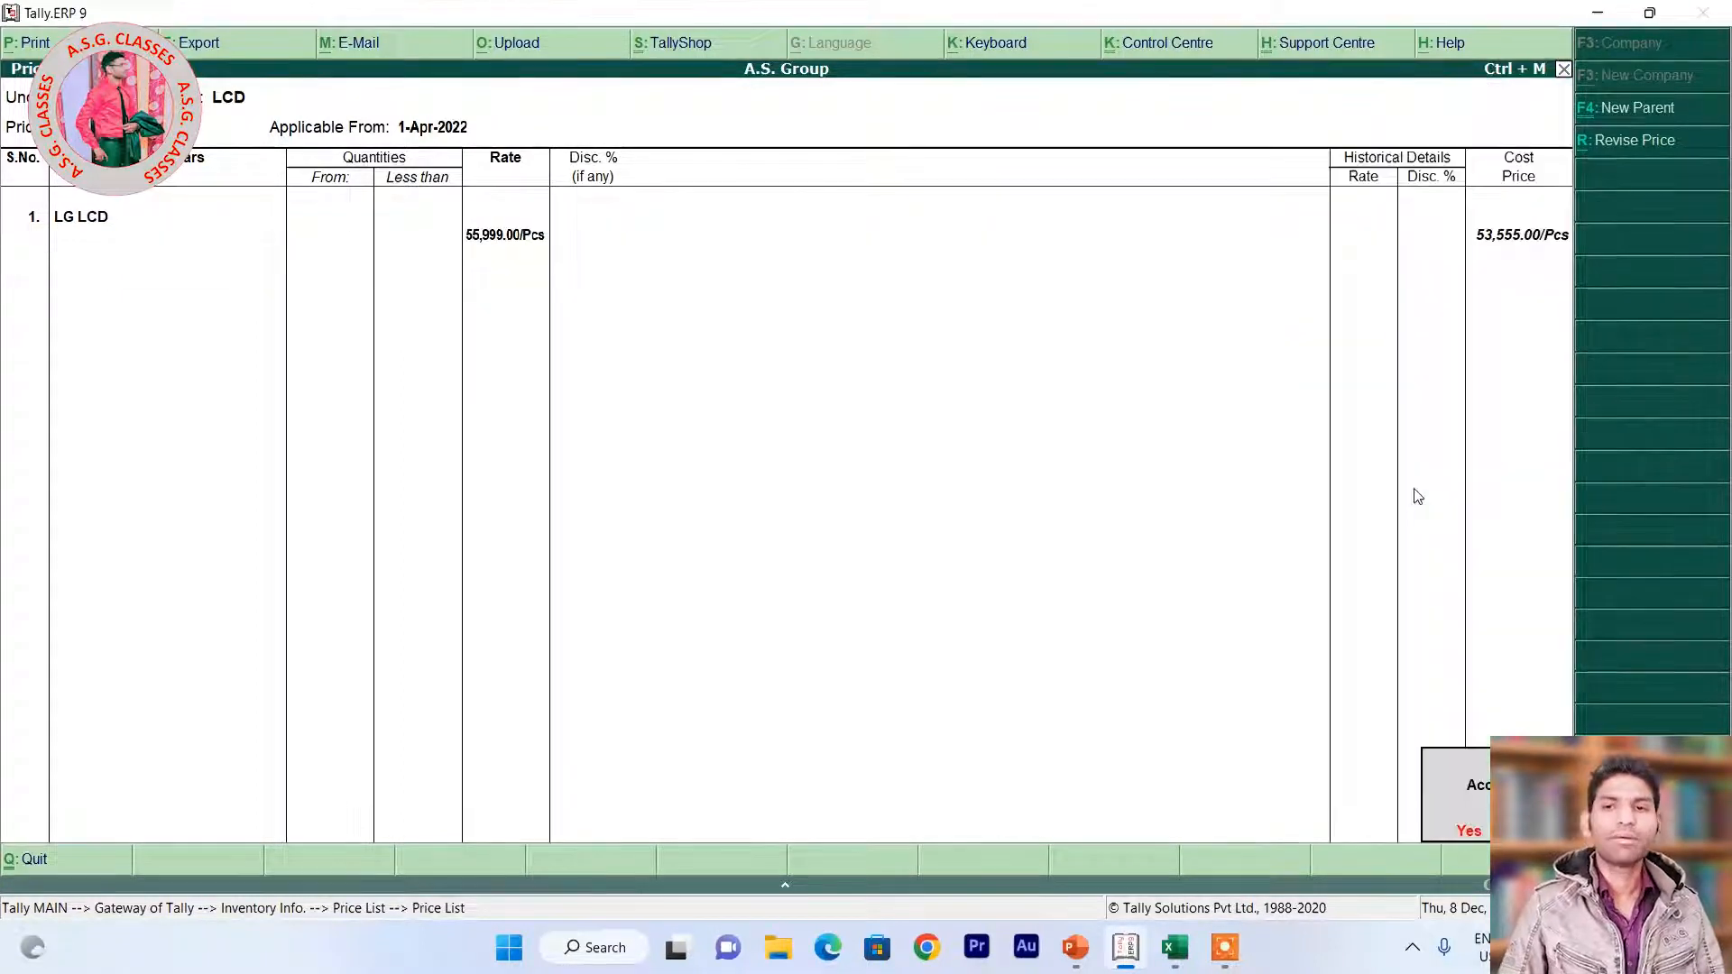
pyautogui.press('Return')
# Start a Dealer price list for the Mobile group with Samsung Mobile at 16,999.
pyautogui.press('Down')
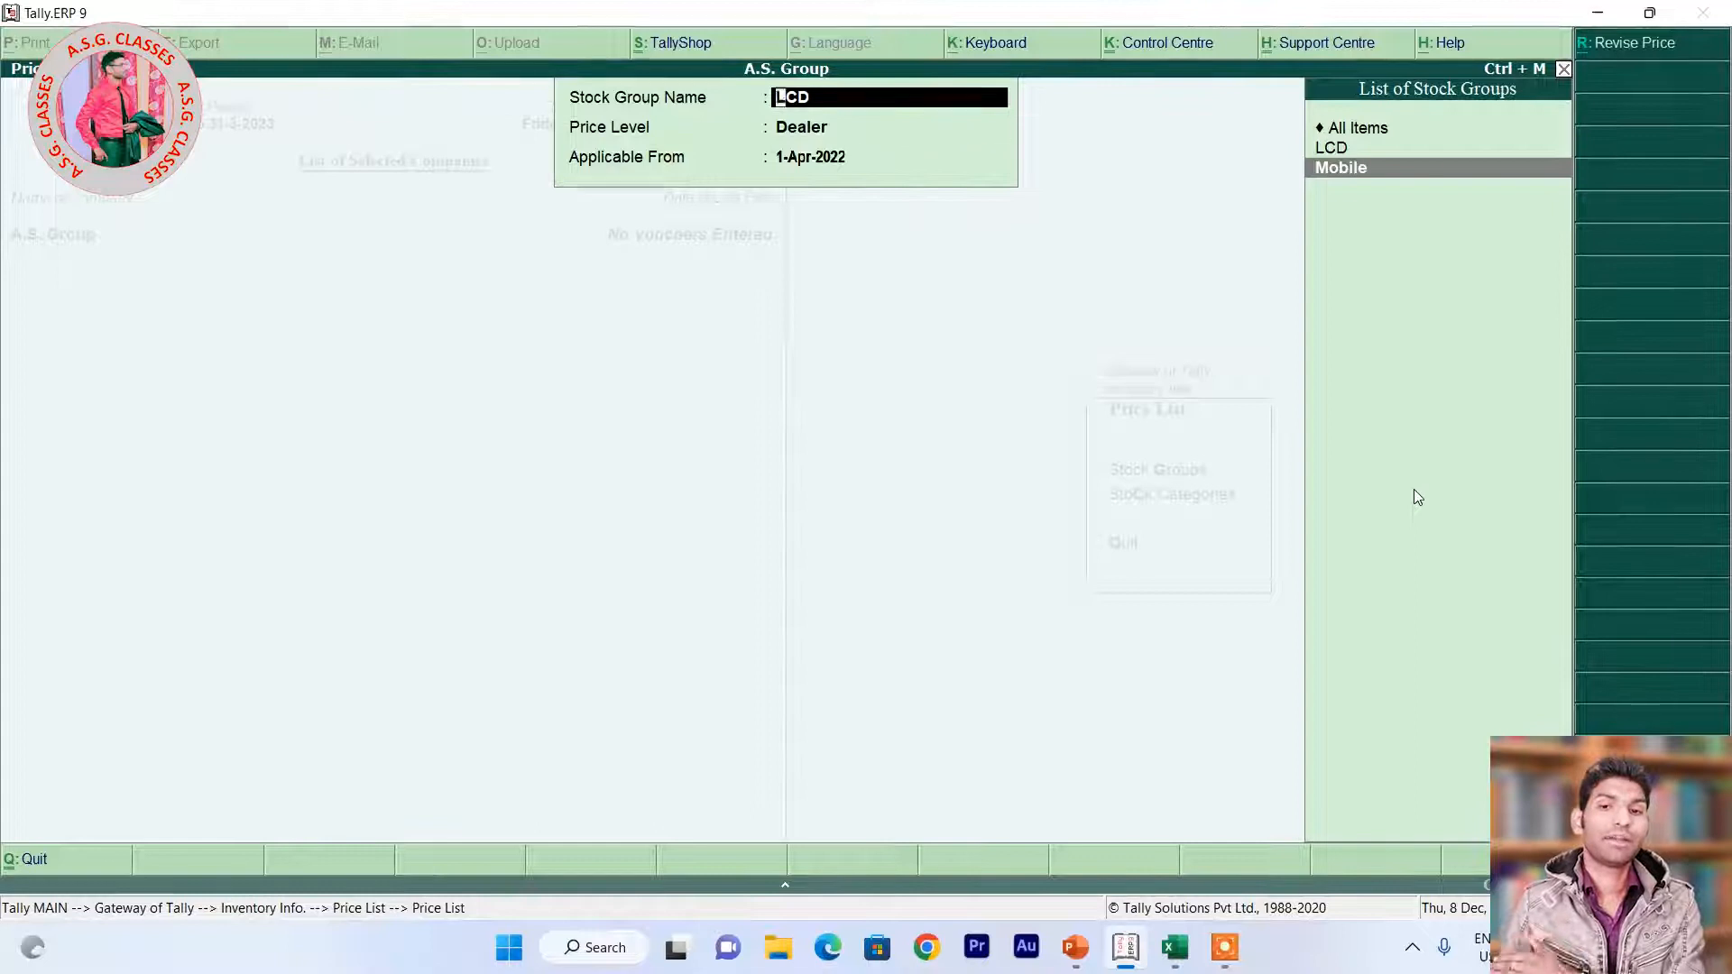
pyautogui.press('Return')
pyautogui.press('Return')
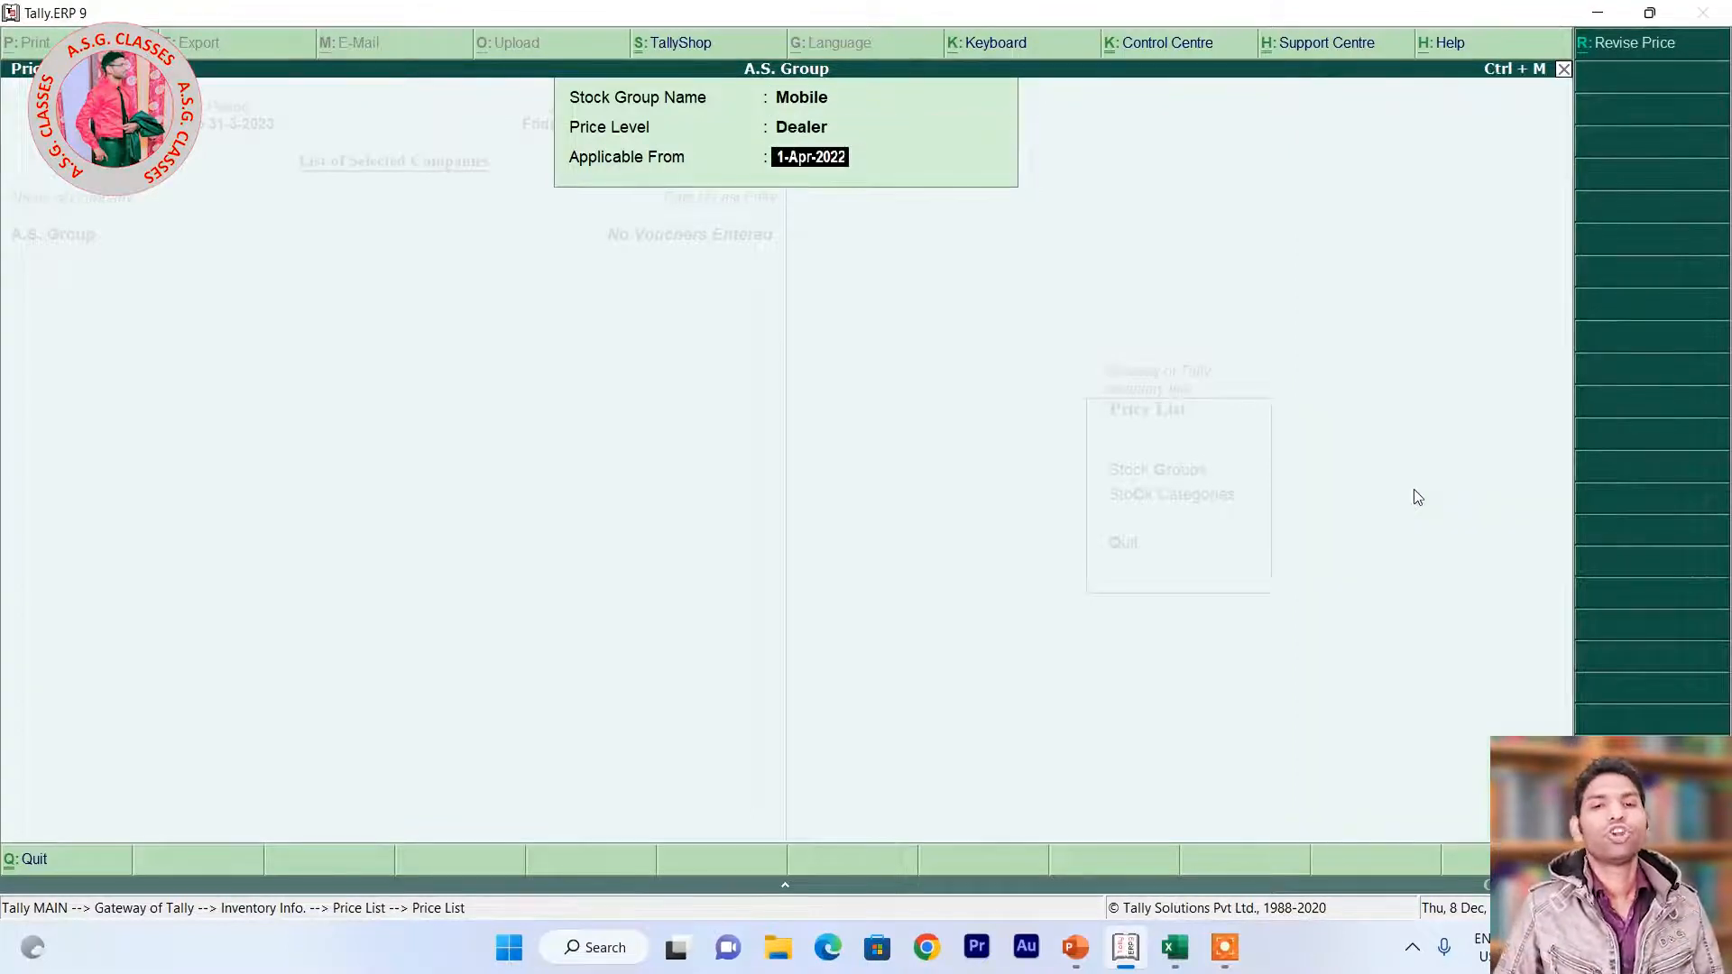
pyautogui.press('Return')
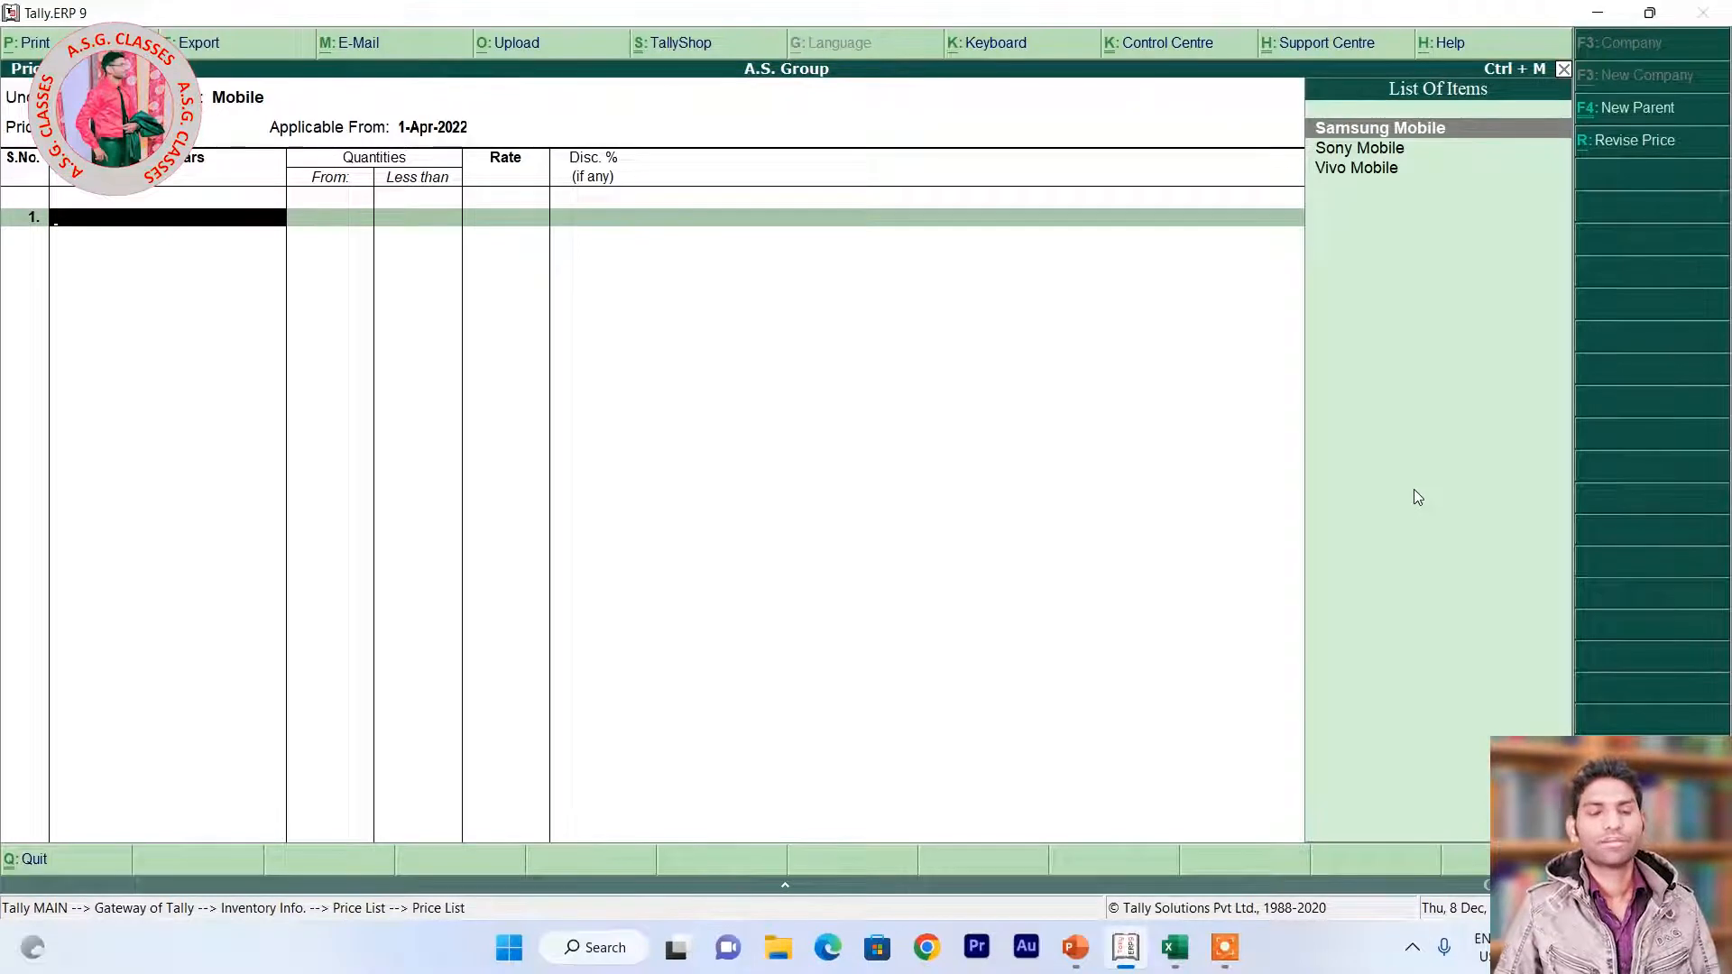
pyautogui.press('Return')
pyautogui.hotkey('alt', 'Tab')
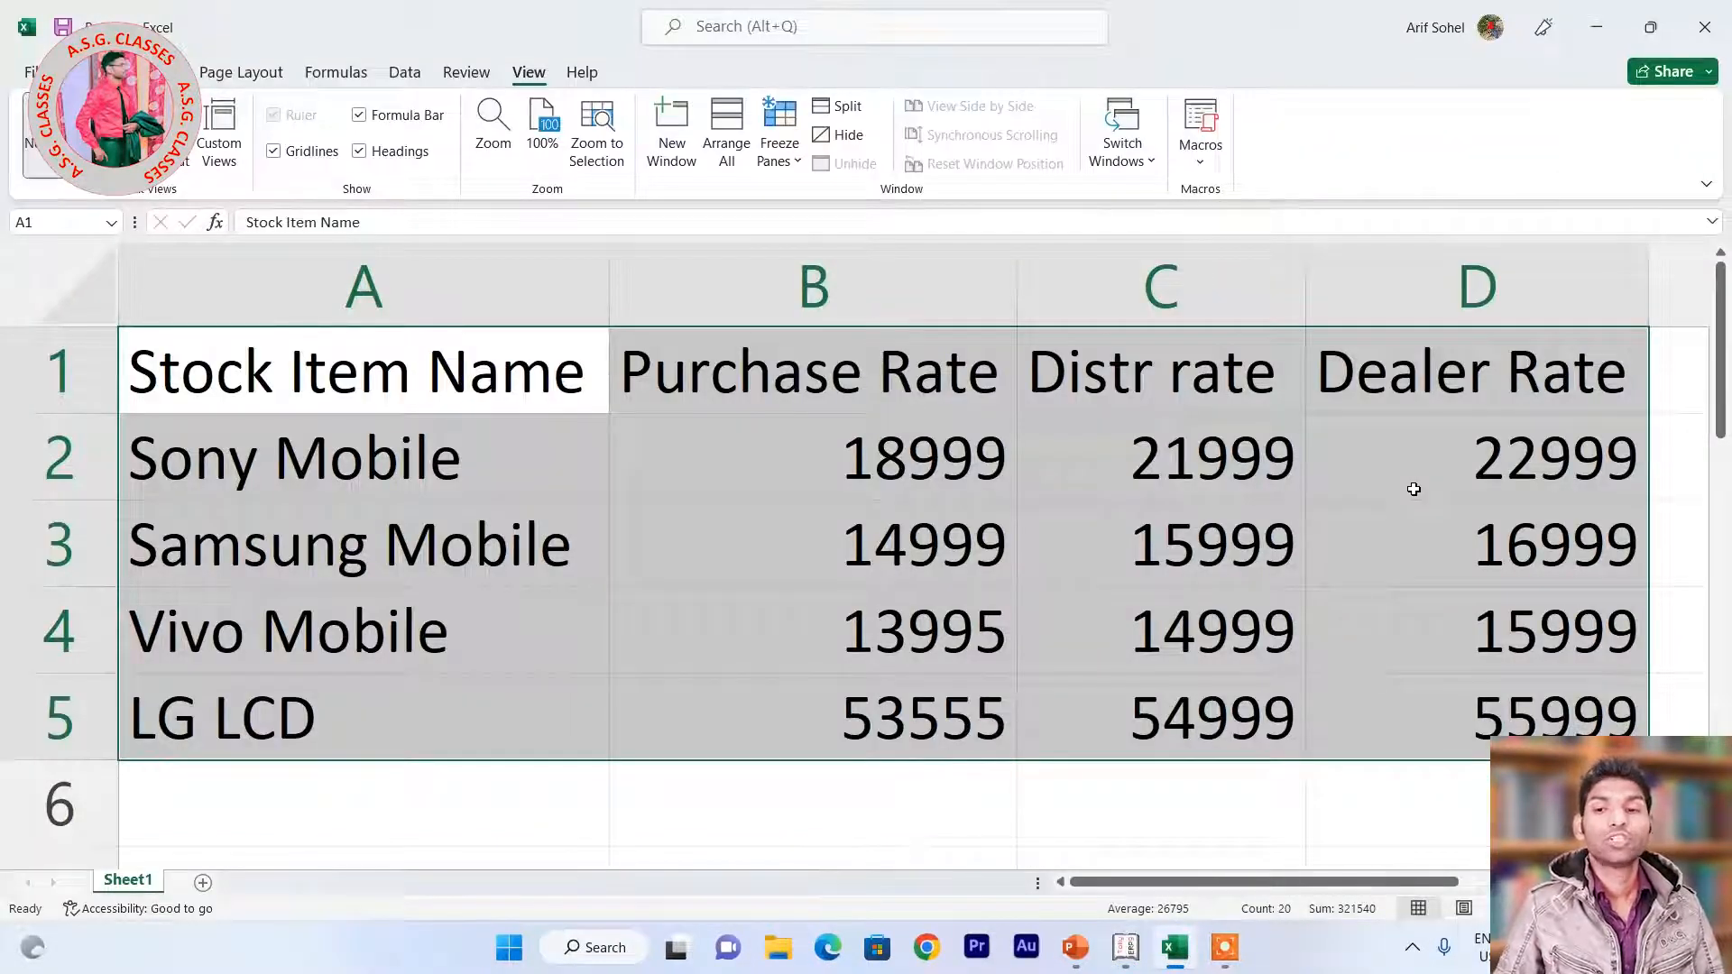
pyautogui.hotkey('alt', 'Tab')
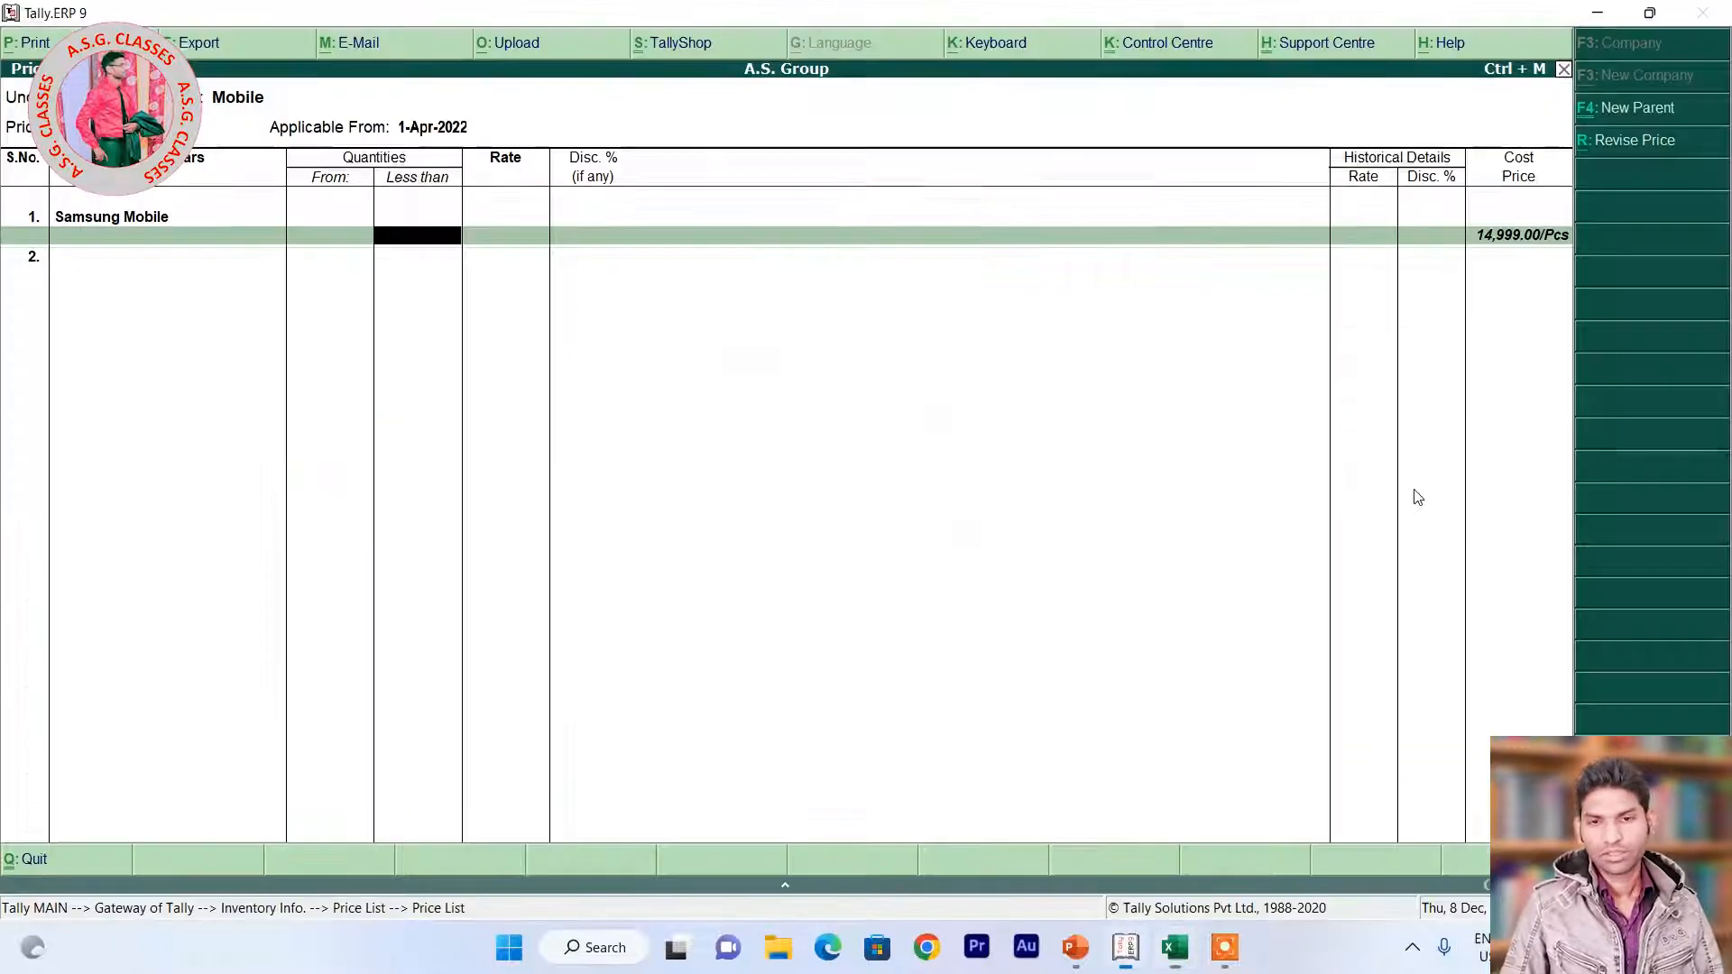
pyautogui.write('16999')
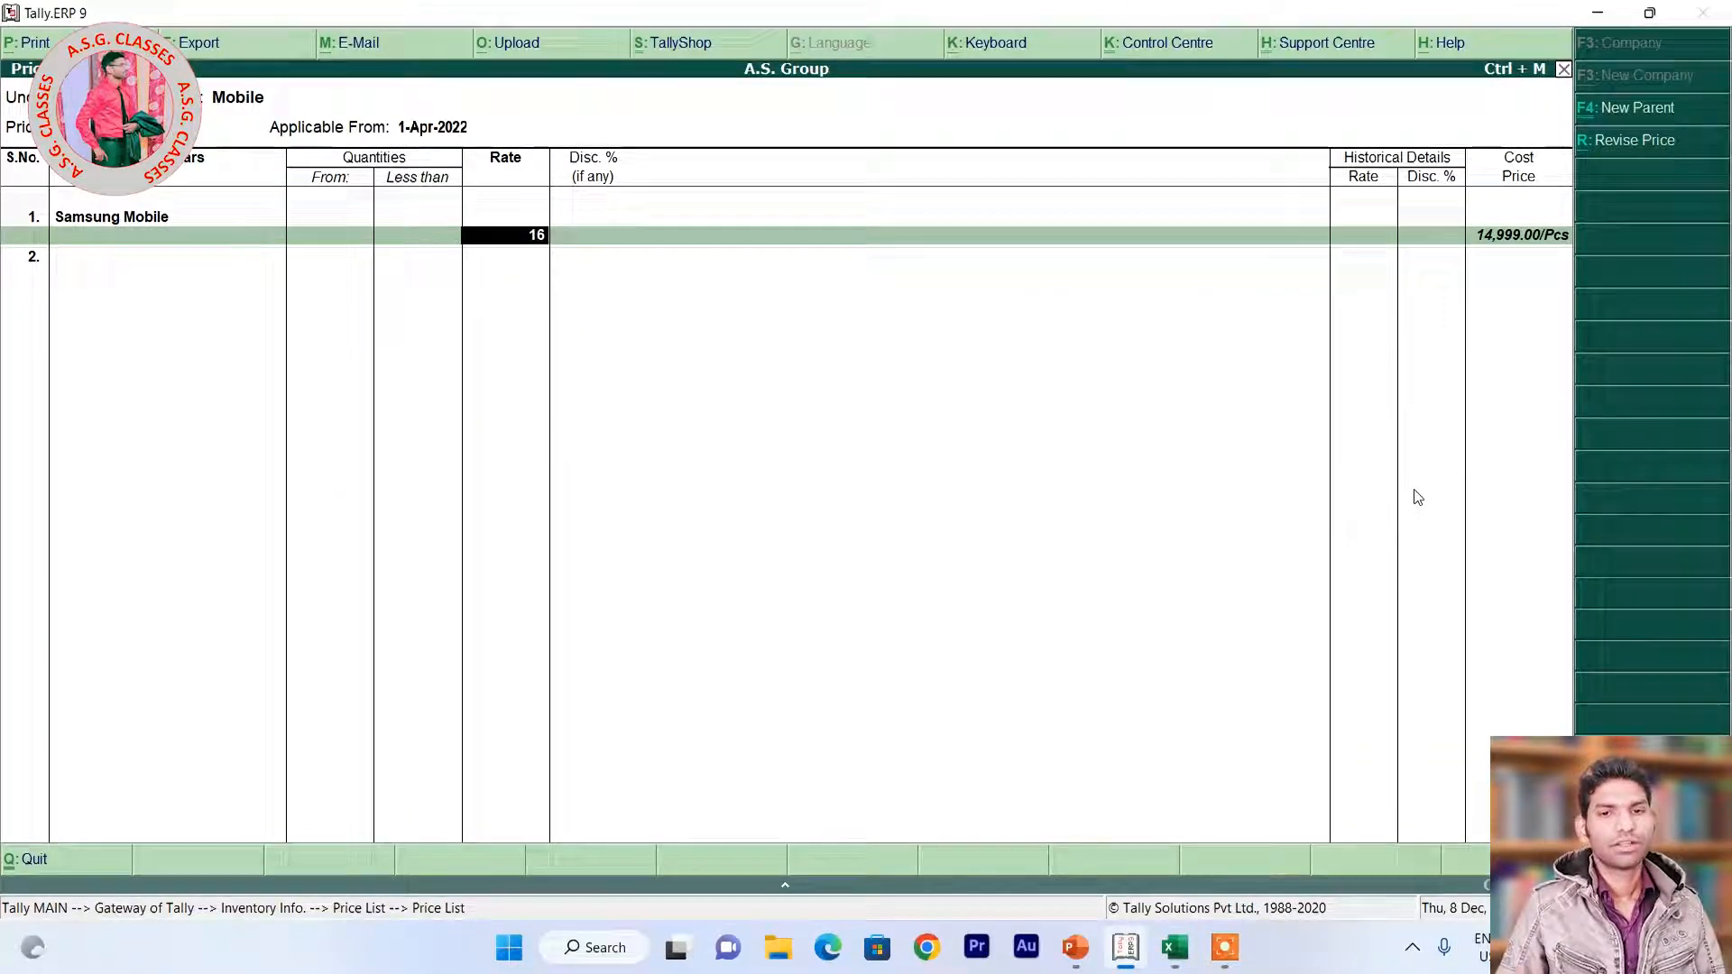
pyautogui.press('Return')
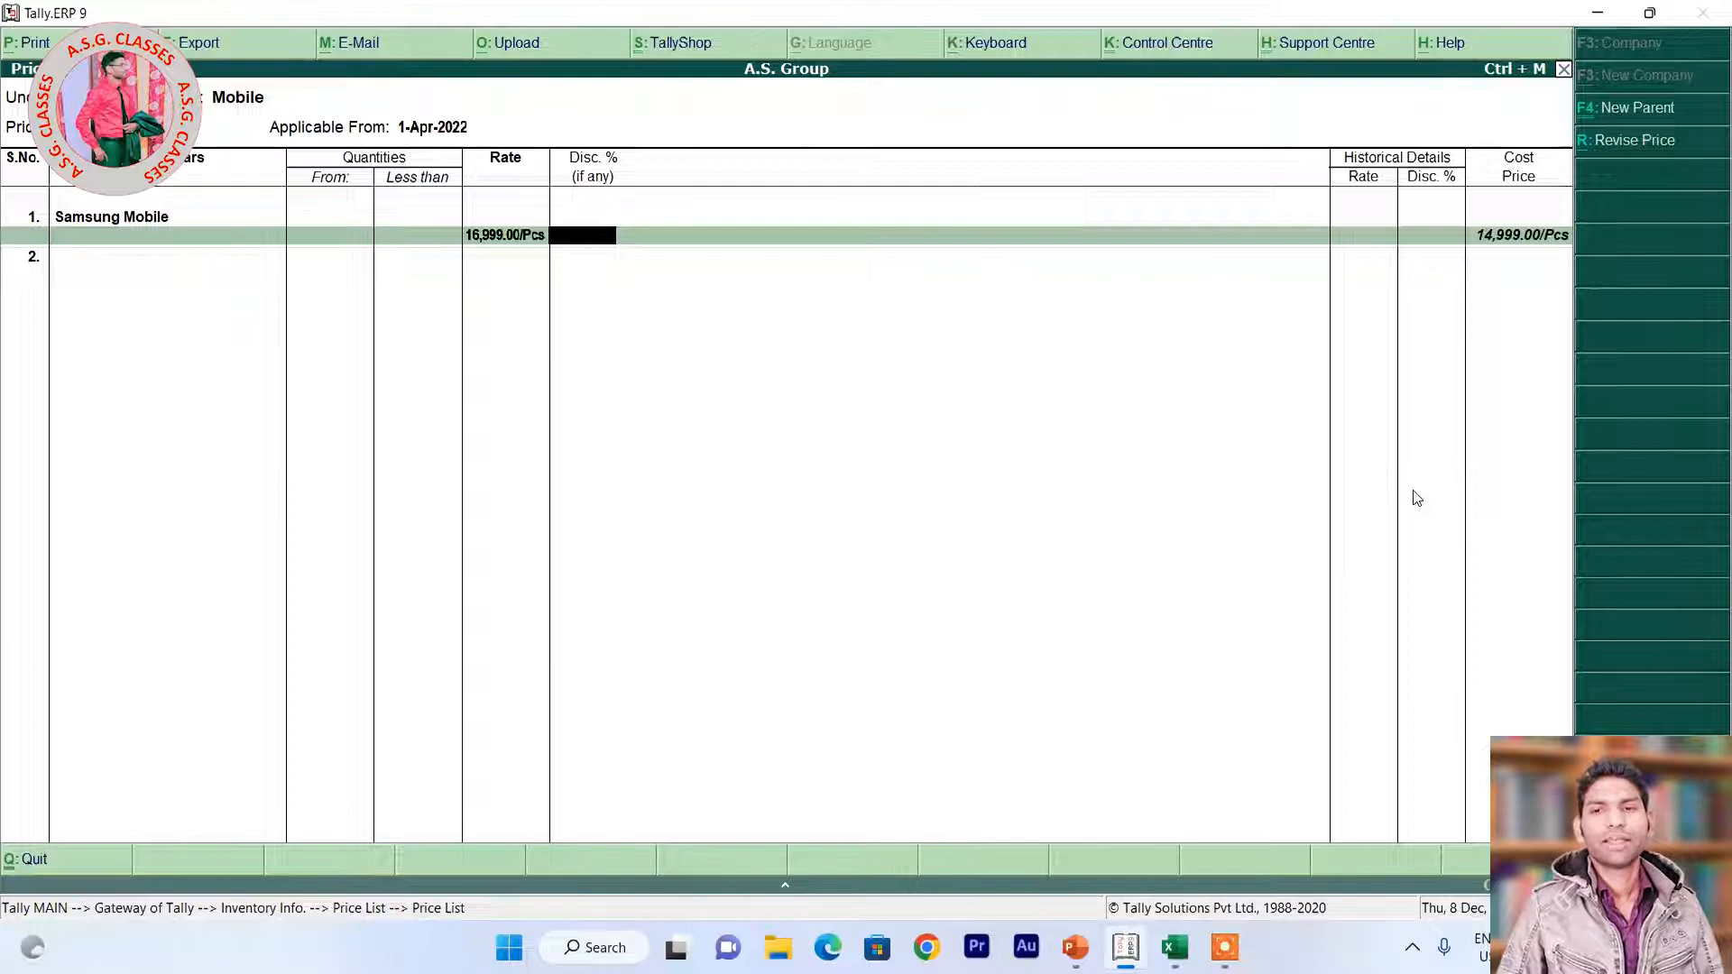
pyautogui.press('Return')
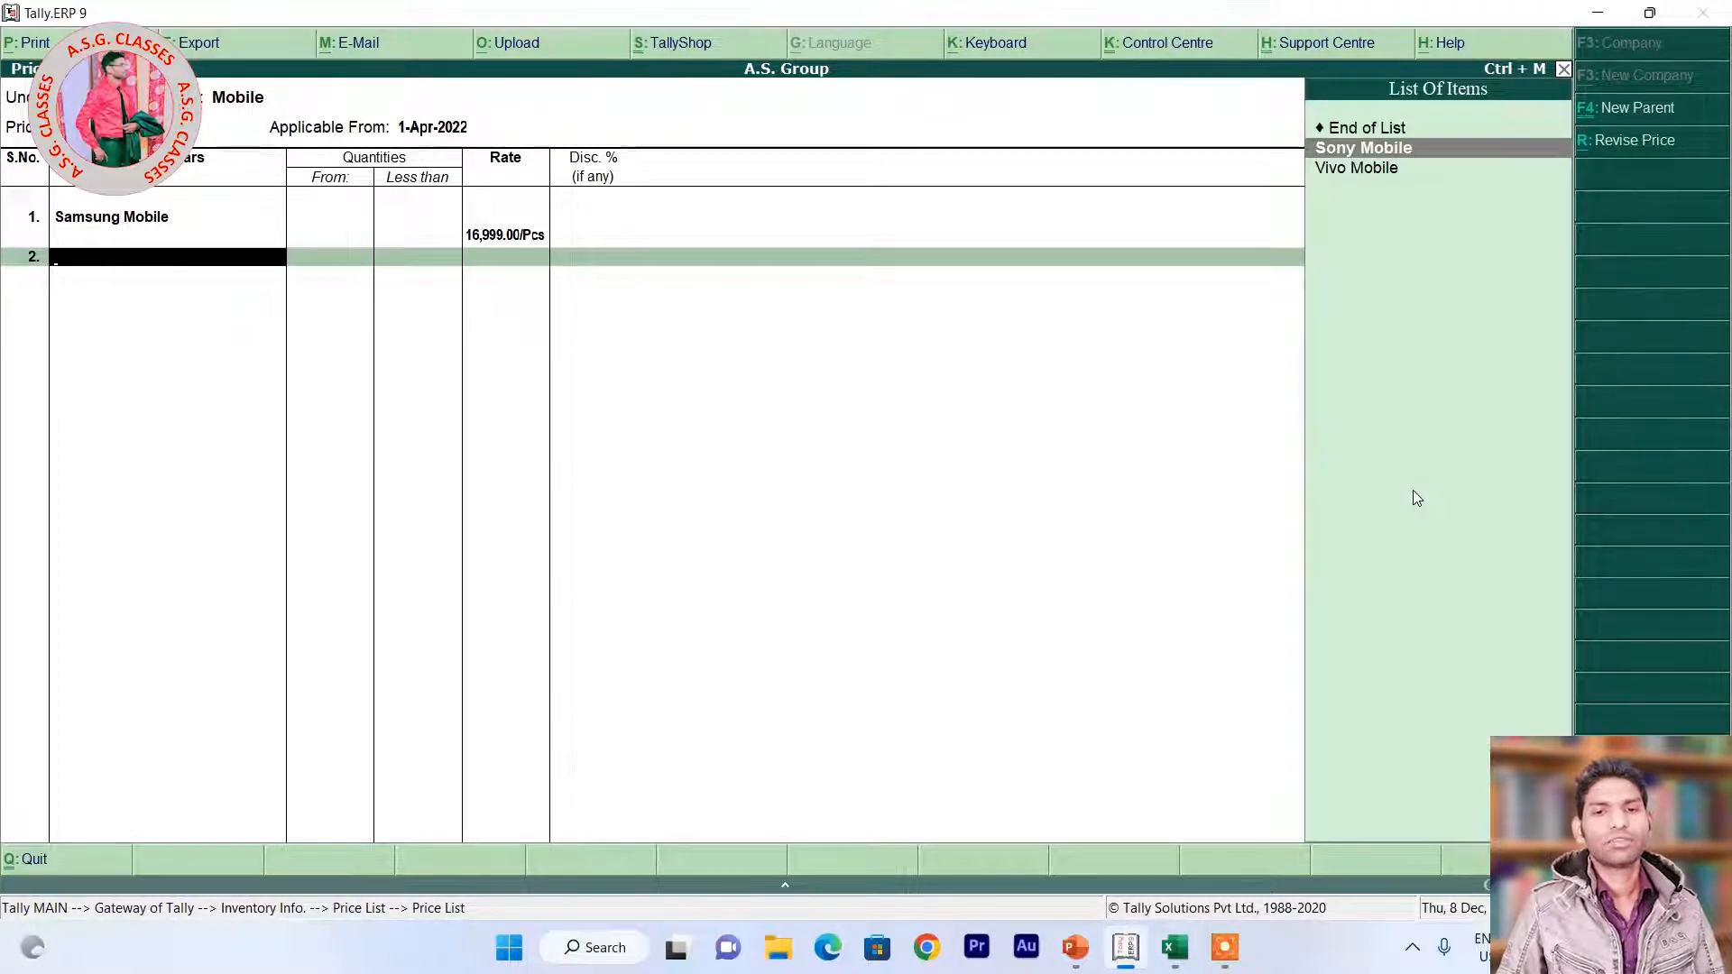
# Add Sony Mobile at a rate of 21,999.
pyautogui.press('Return')
pyautogui.press('Return')
pyautogui.hotkey('alt', 'Tab')
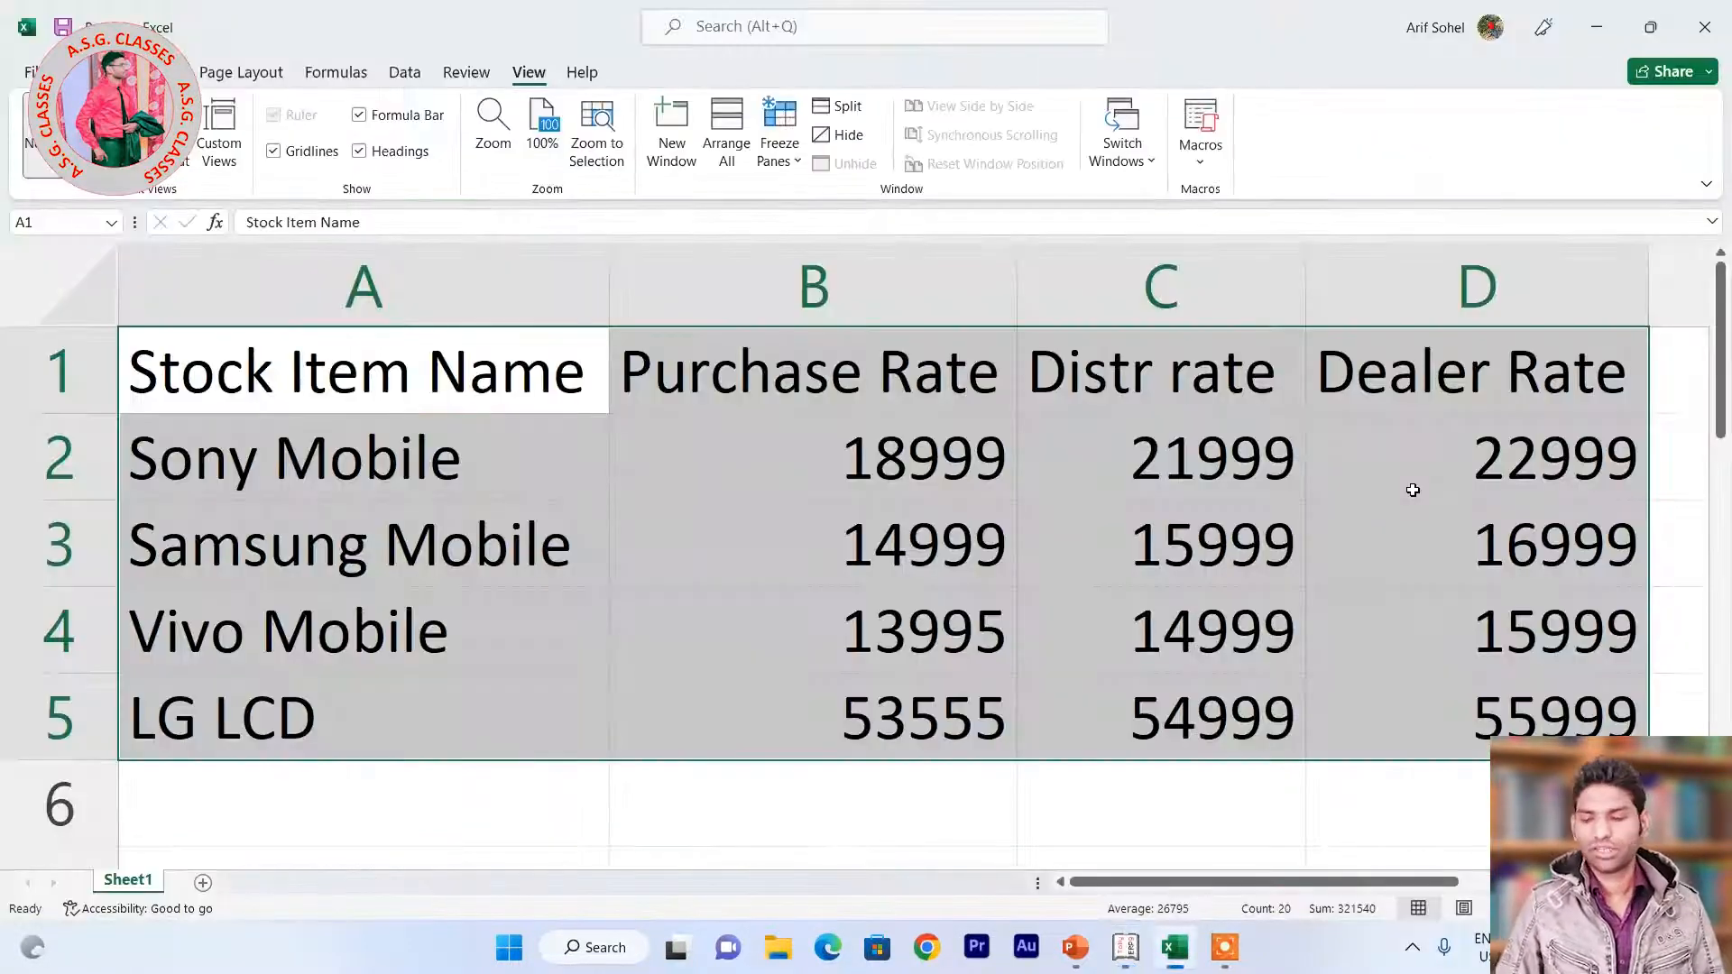
pyautogui.hotkey('alt', 'Tab')
pyautogui.write('21,999')
pyautogui.press('Return')
pyautogui.press('Return')
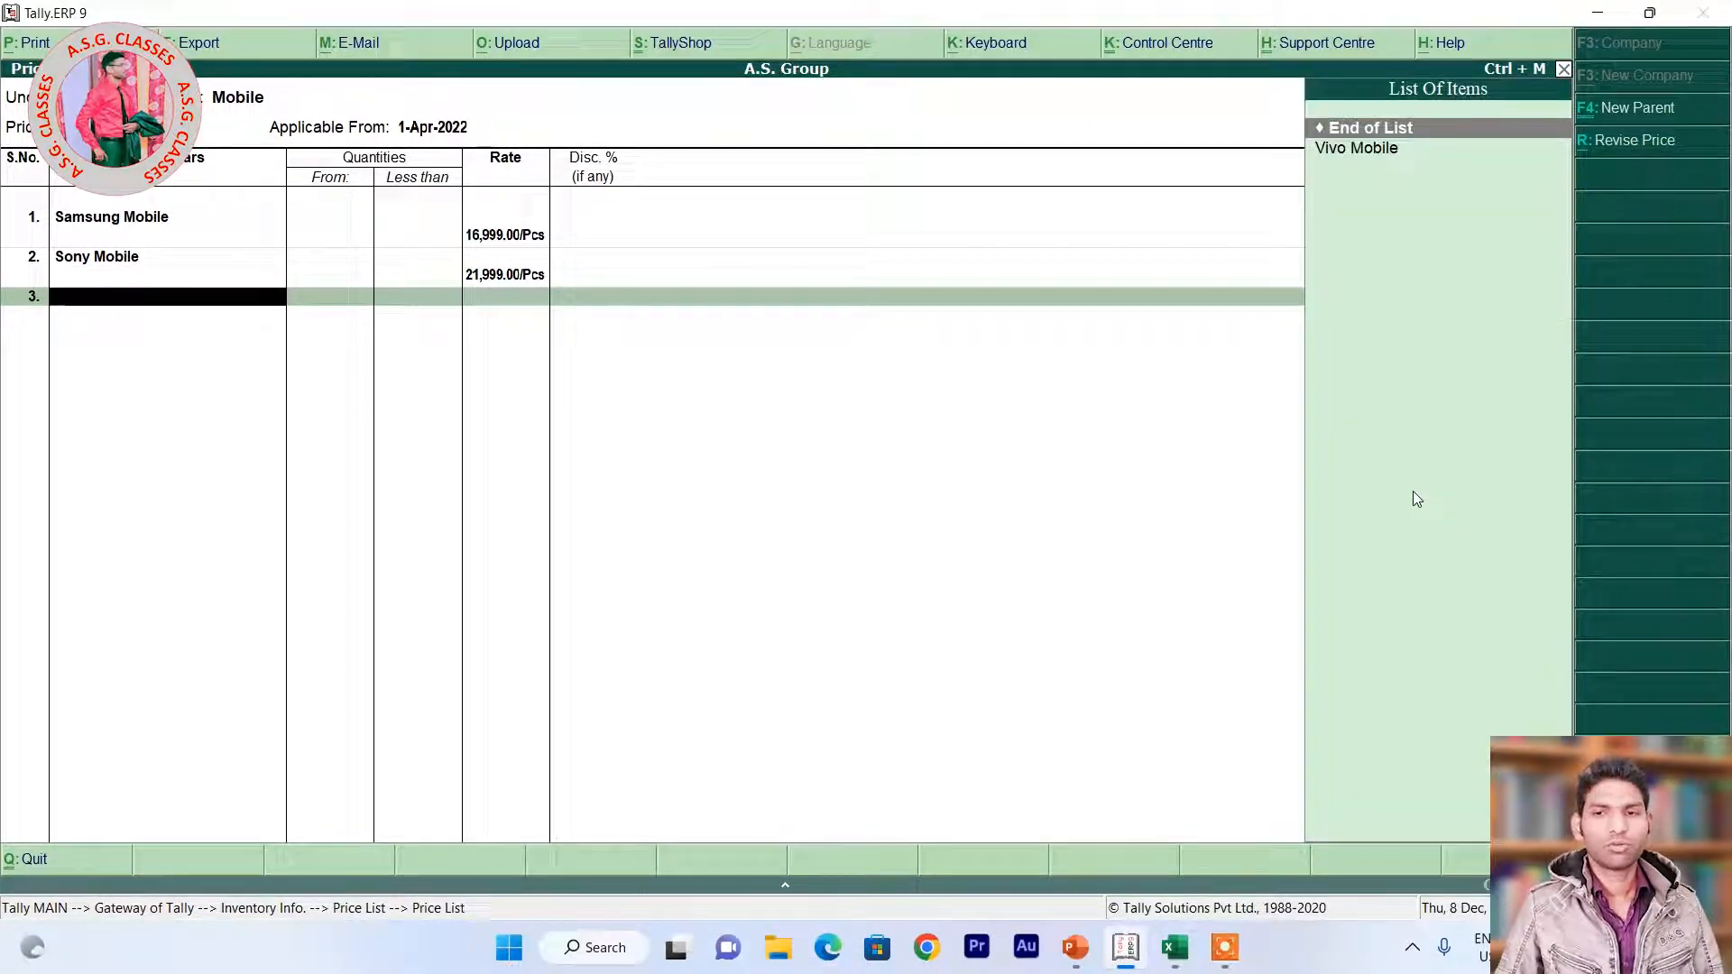
pyautogui.press('Return')
pyautogui.press('Return')
pyautogui.press('Return')
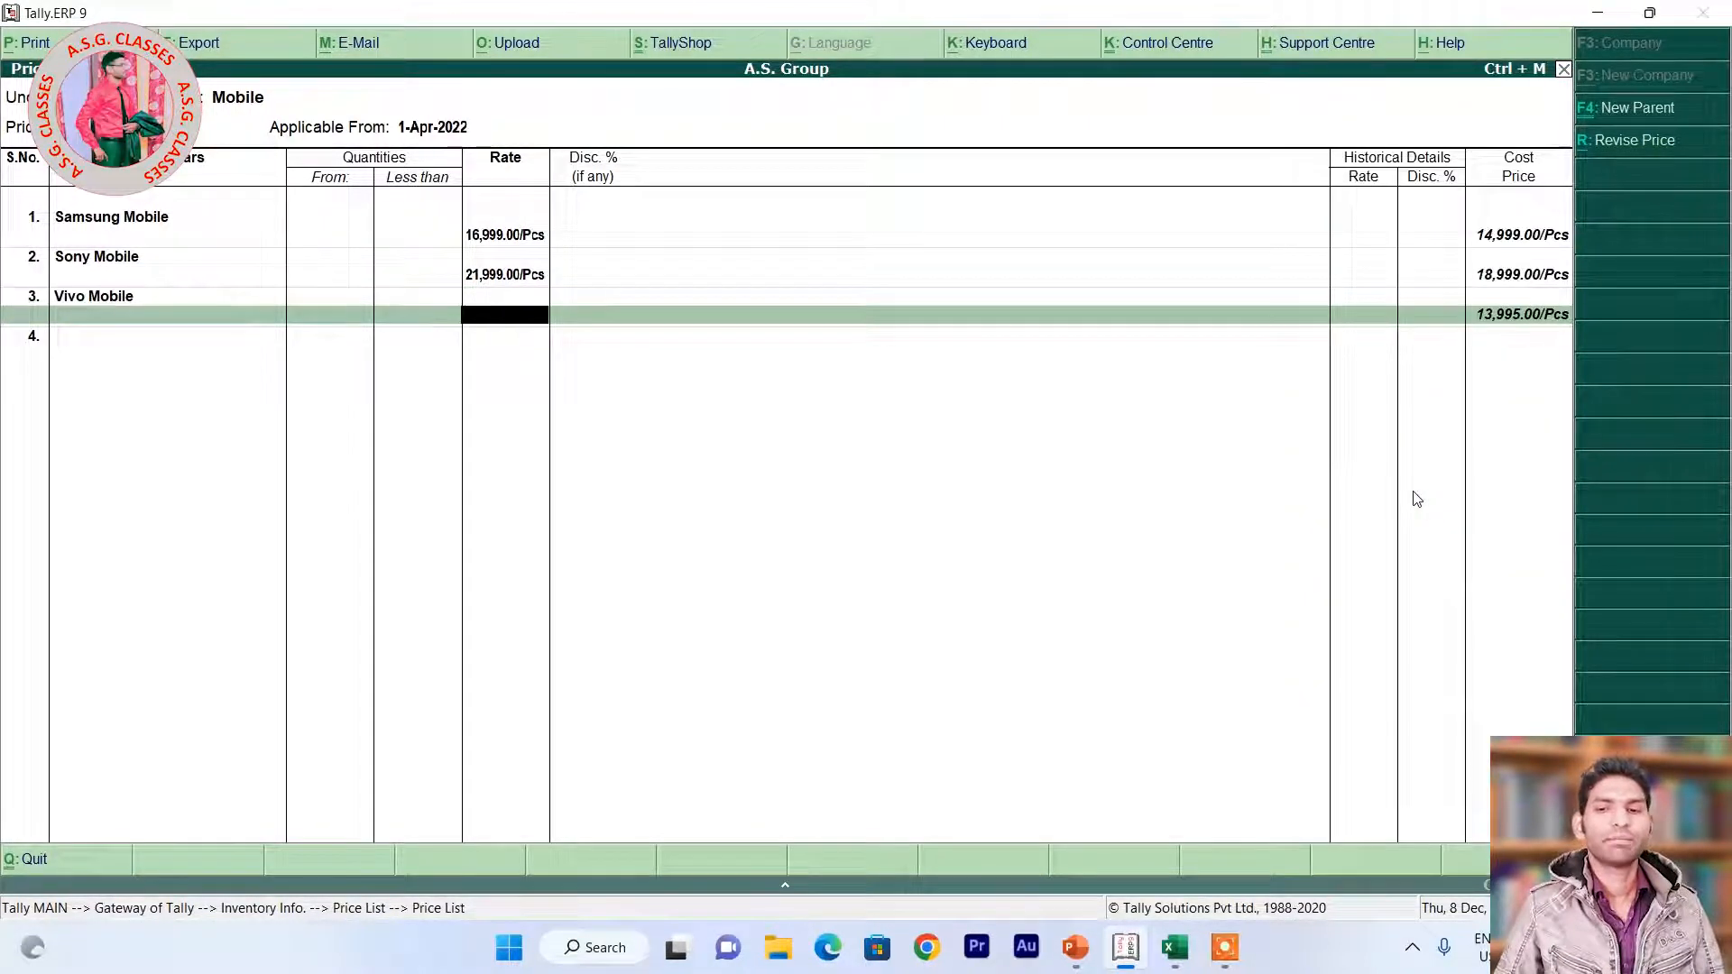
# Add Vivo Mobile at 14,999, fixing a typo, and save the Dealer list.
pyautogui.hotkey('alt', 'Tab')
pyautogui.hotkey('alt', 'Tab')
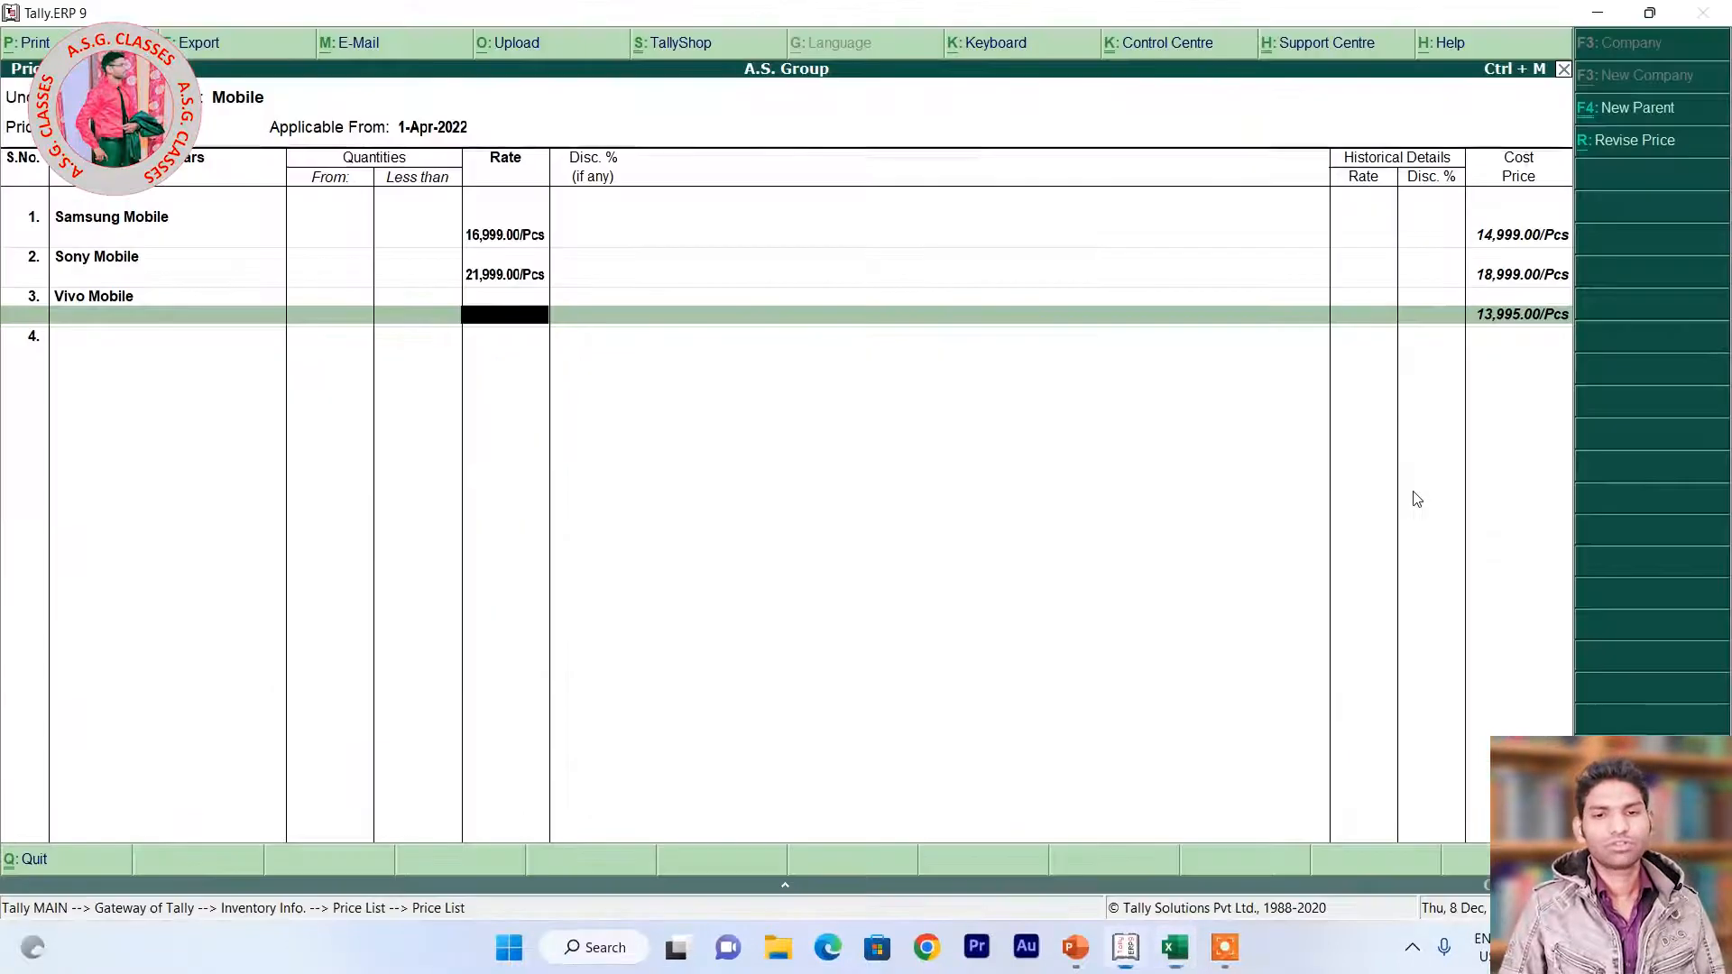
pyautogui.write('14899')
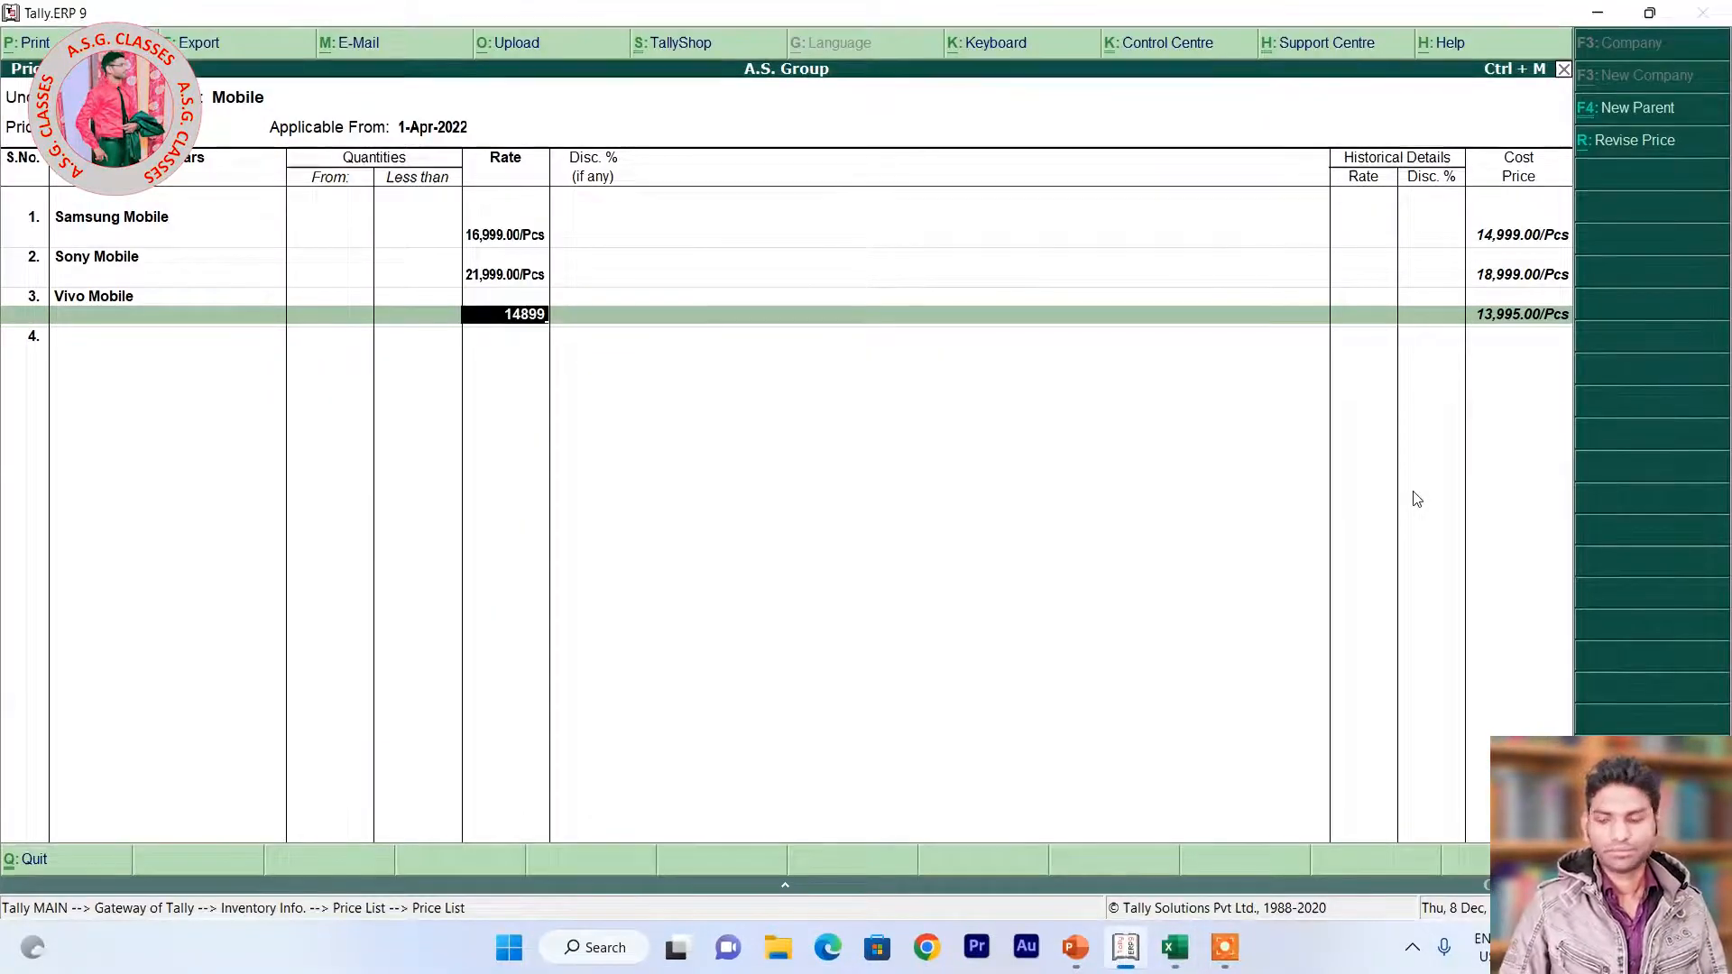
pyautogui.press('BackSpace')
pyautogui.press('BackSpace')
pyautogui.press('BackSpace')
pyautogui.write('999')
pyautogui.press('Return')
pyautogui.press('Return')
pyautogui.press('Return')
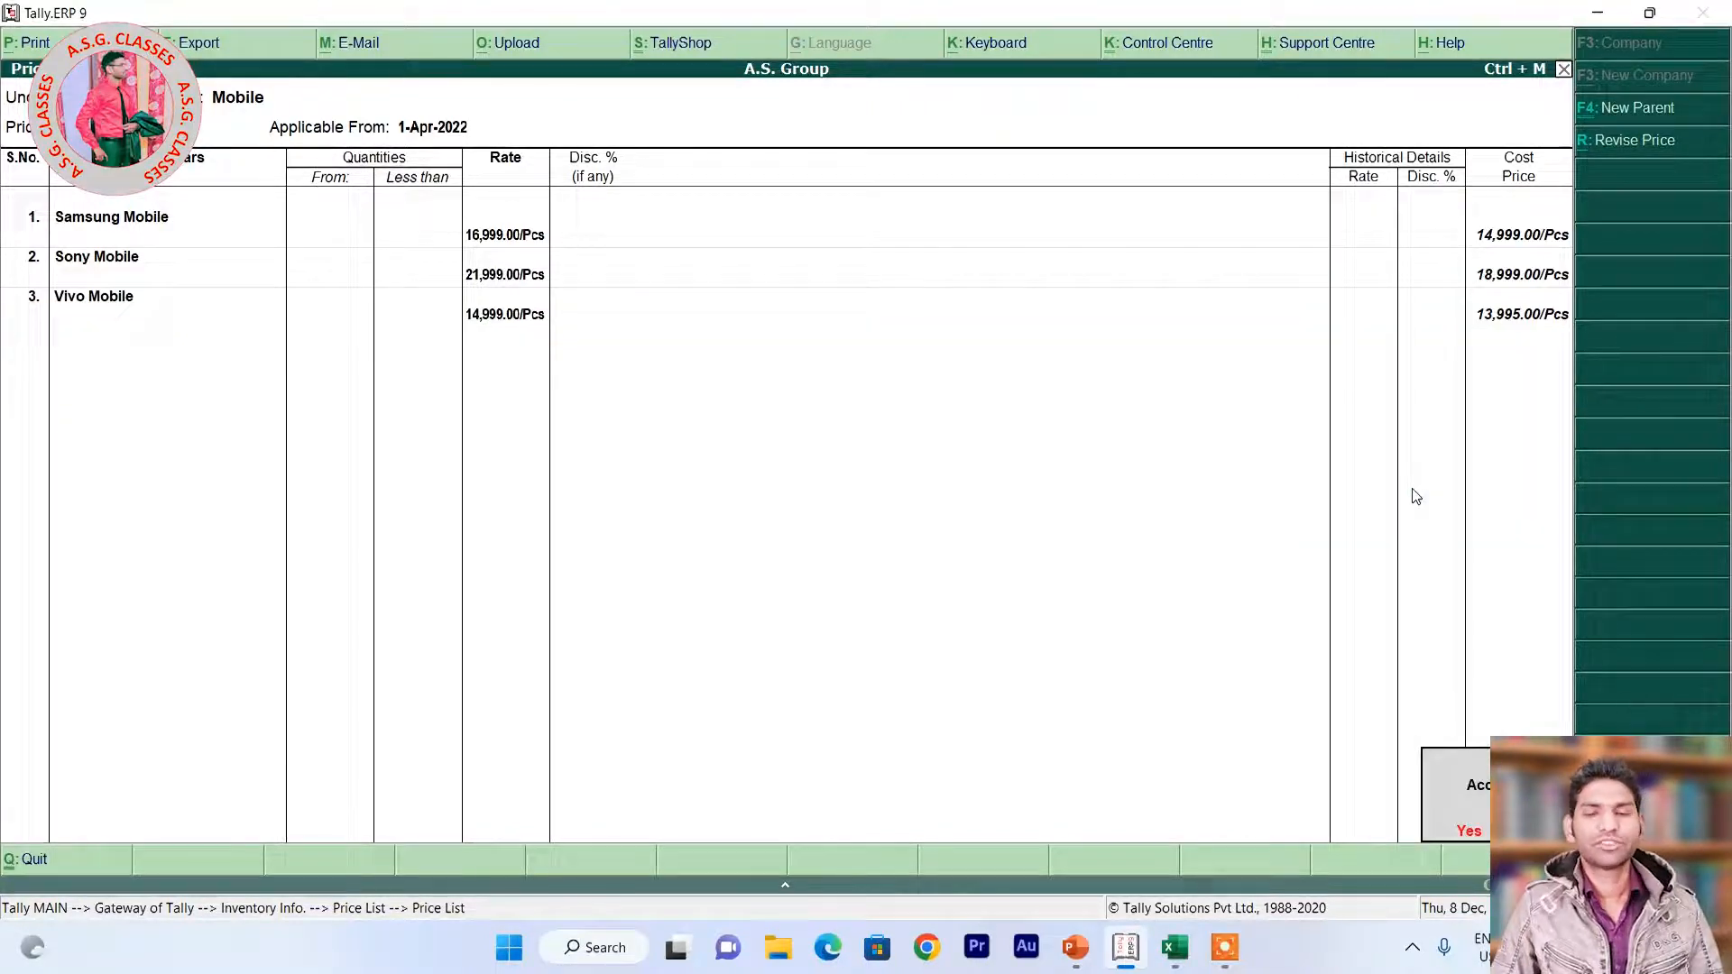
pyautogui.press('Return')
pyautogui.press('Escape')
pyautogui.press('Escape')
pyautogui.press('Escape')
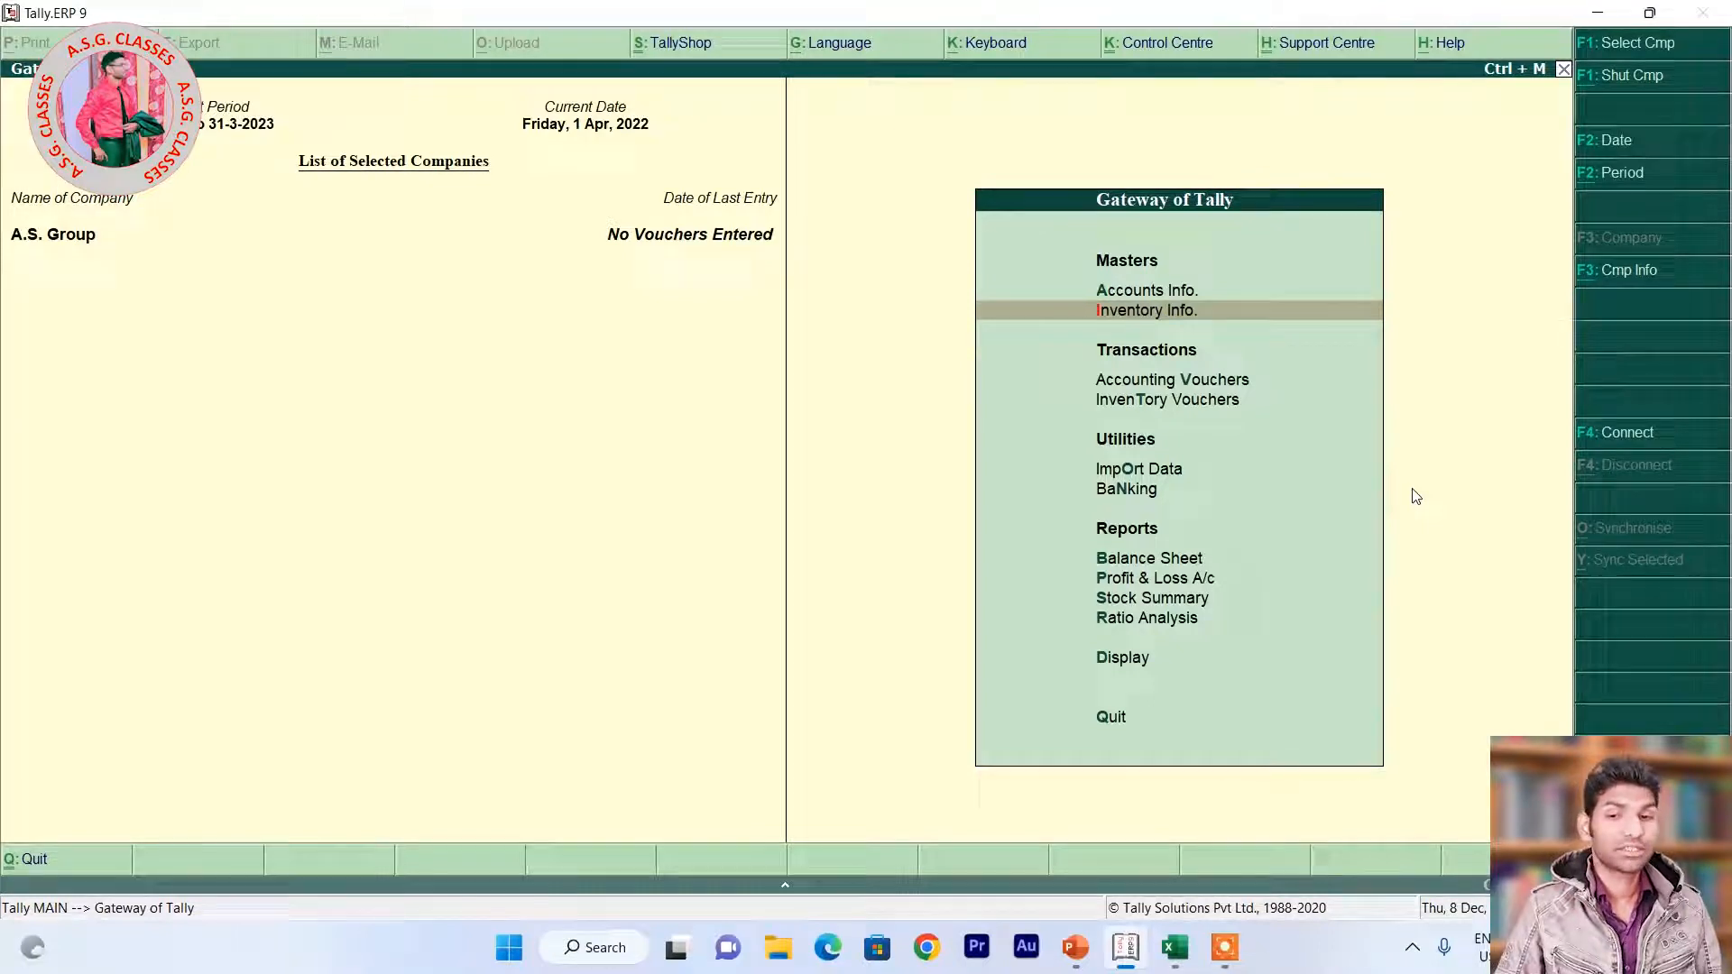
# Open Accounting Vouchers from the Gateway of Tally and switch to a Purchase voucher.
pyautogui.press('Down')
pyautogui.press('Down')
pyautogui.press('Down')
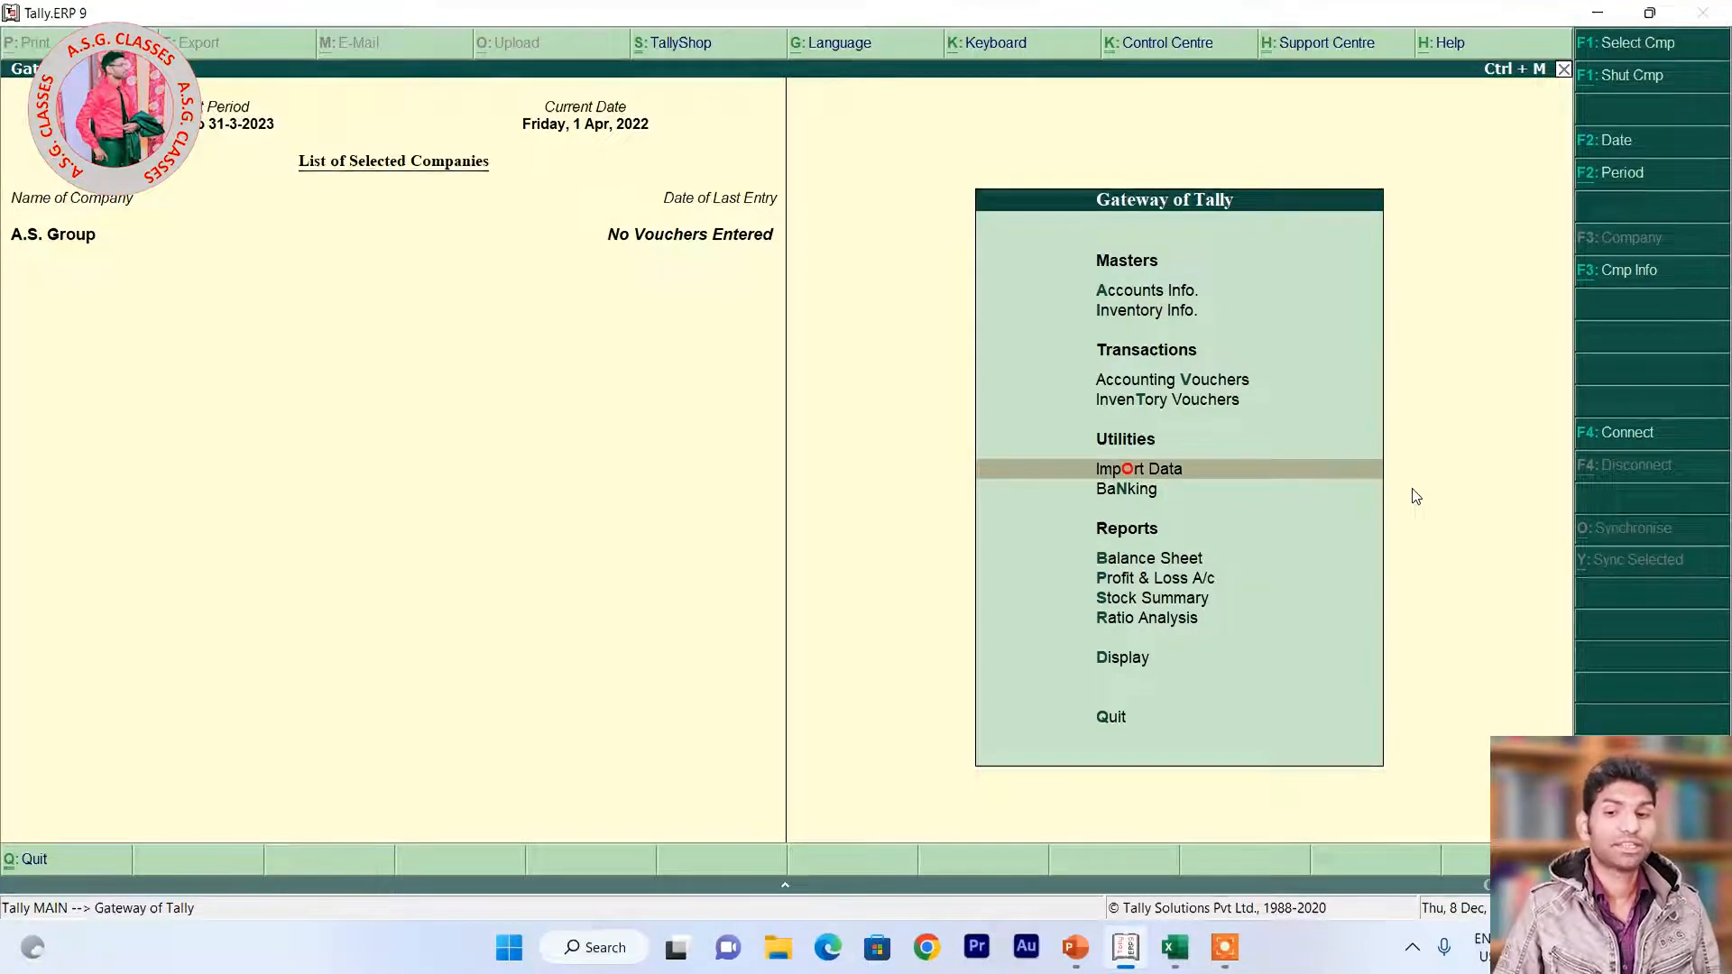
pyautogui.press('Down')
pyautogui.press('Up')
pyautogui.press('Up')
pyautogui.press('Up')
pyautogui.press('Up')
pyautogui.press('Down')
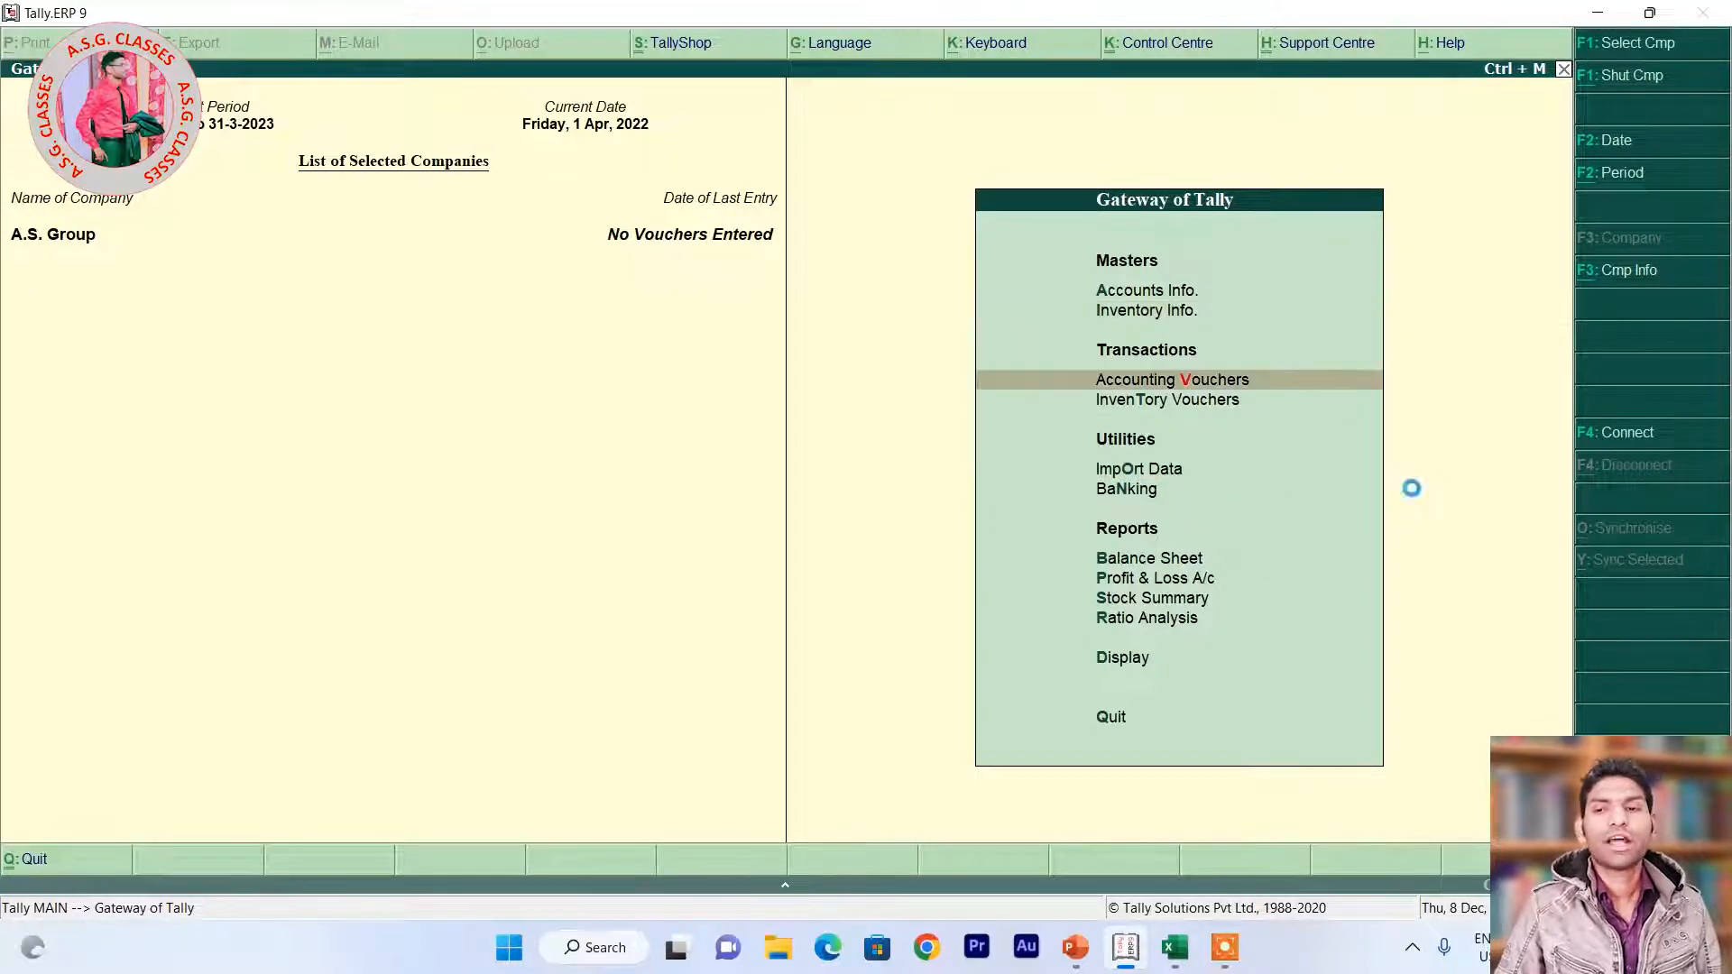
pyautogui.press('Return')
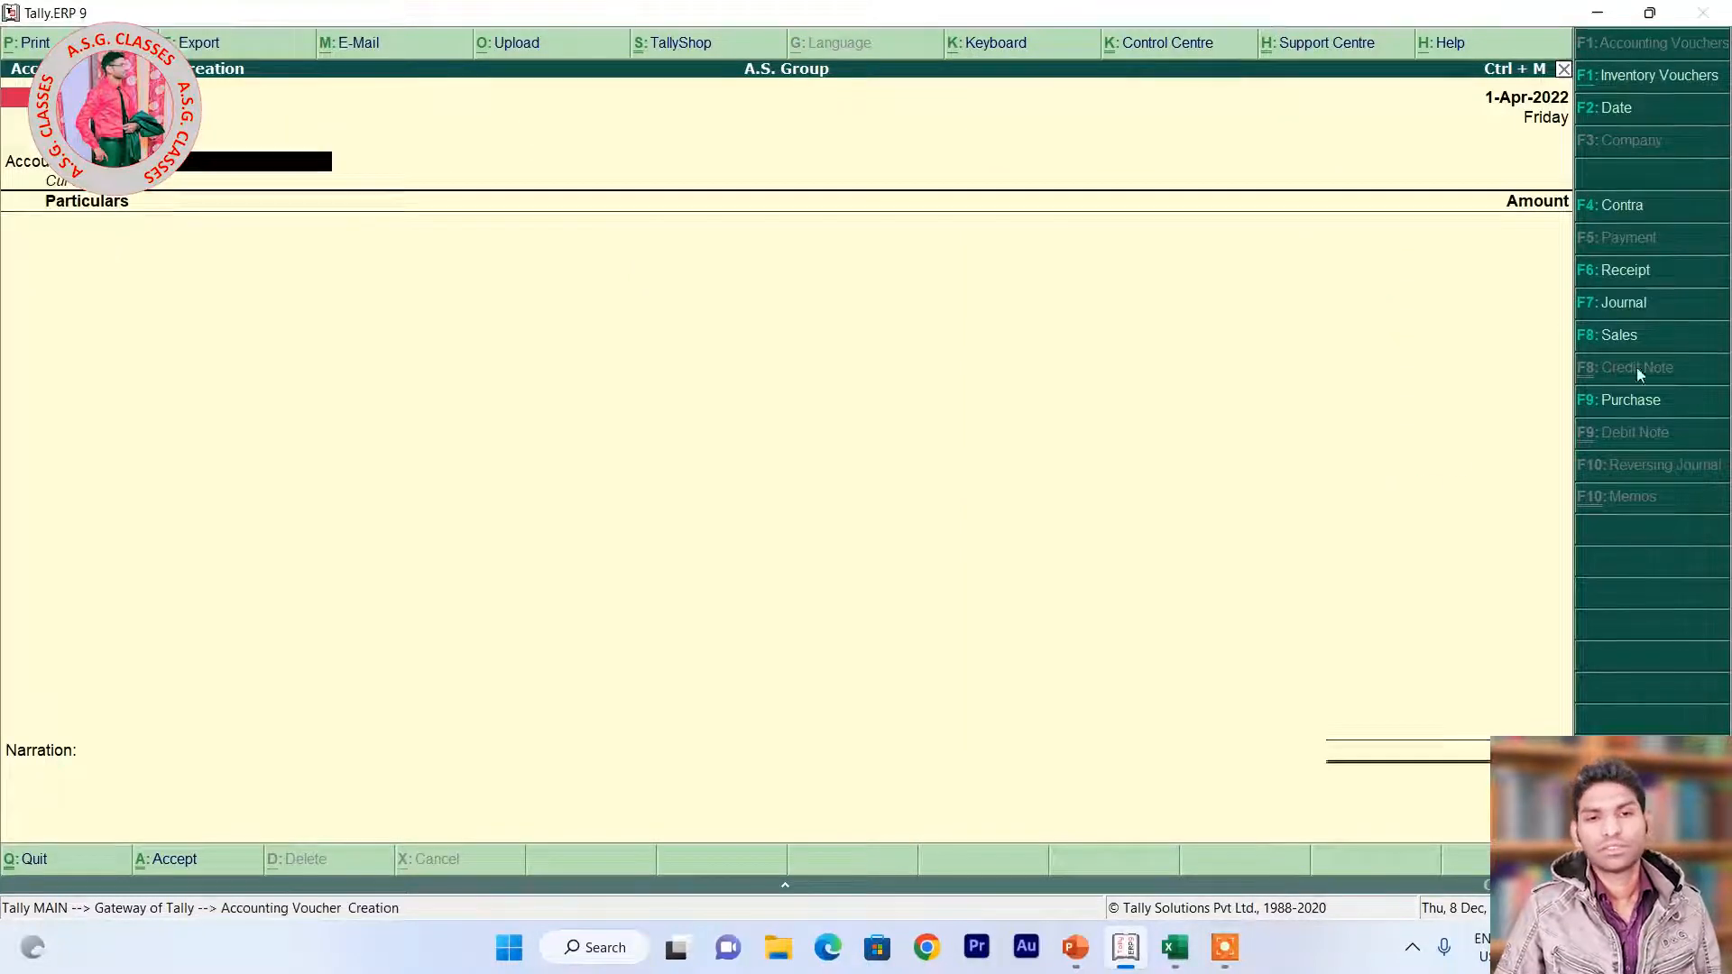
pyautogui.click(1631, 398)
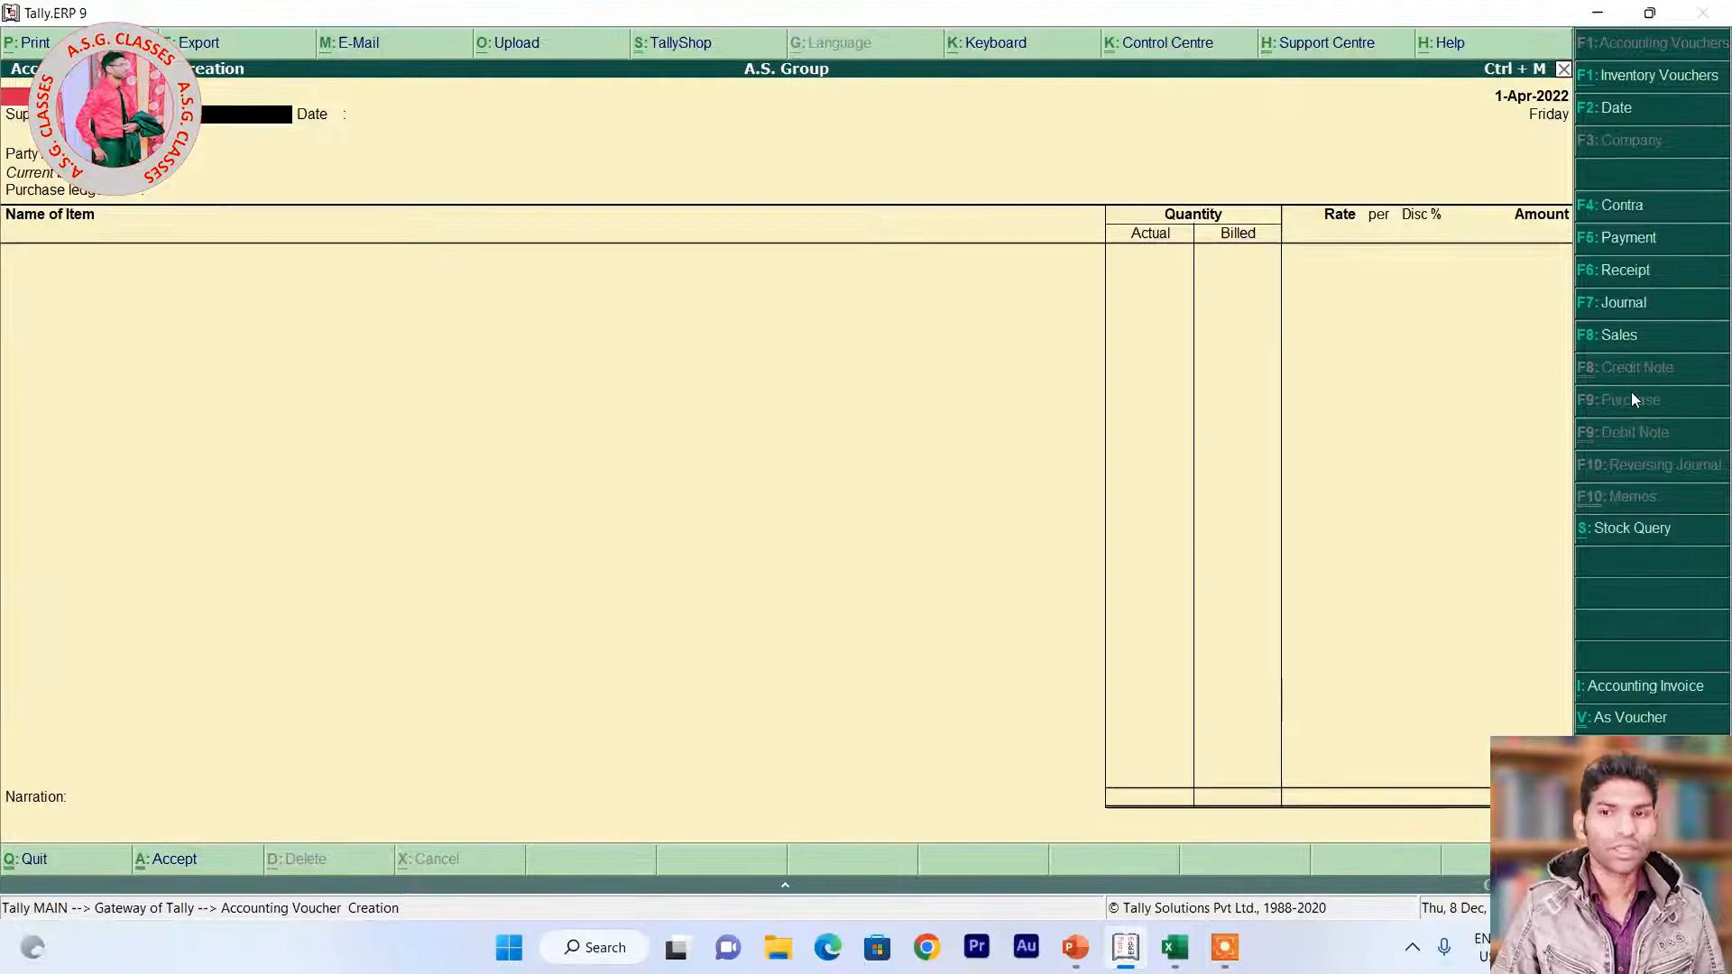
# Quit the purchase voucher and go to Accounts Info > Ledgers > Display.
pyautogui.press('Escape')
pyautogui.press('Return')
pyautogui.press('Up')
pyautogui.press('Up')
pyautogui.press('Up')
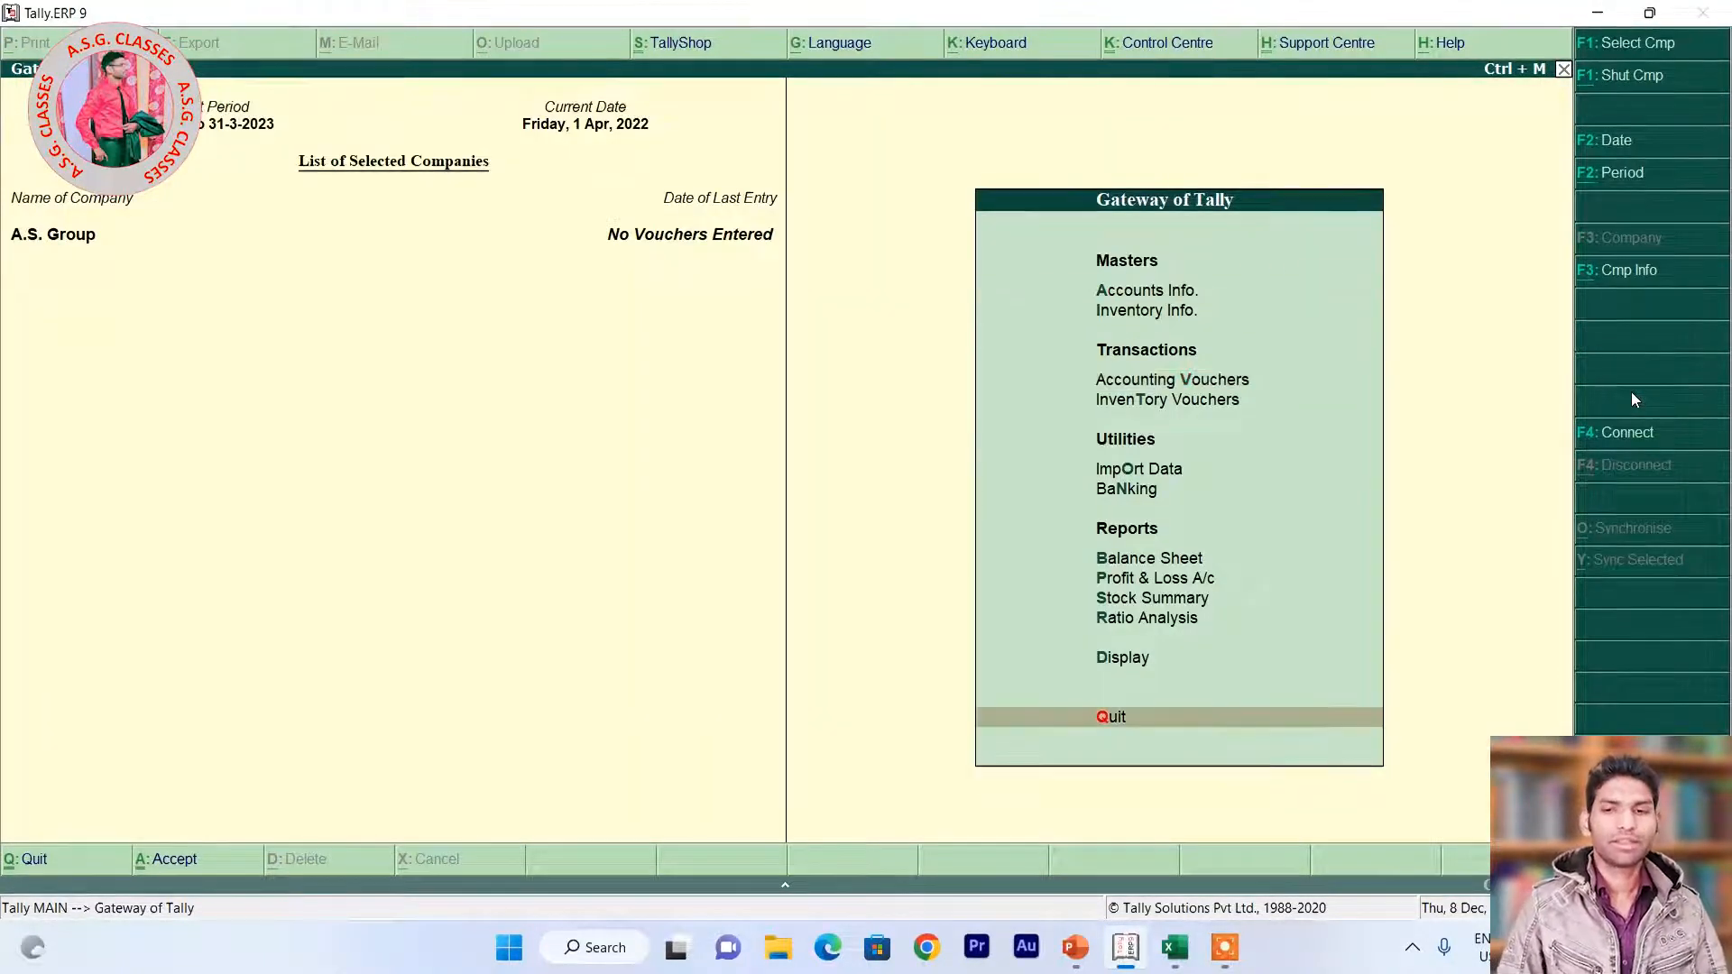
pyautogui.press('Down')
pyautogui.press('Return')
pyautogui.press('Down')
pyautogui.press('Return')
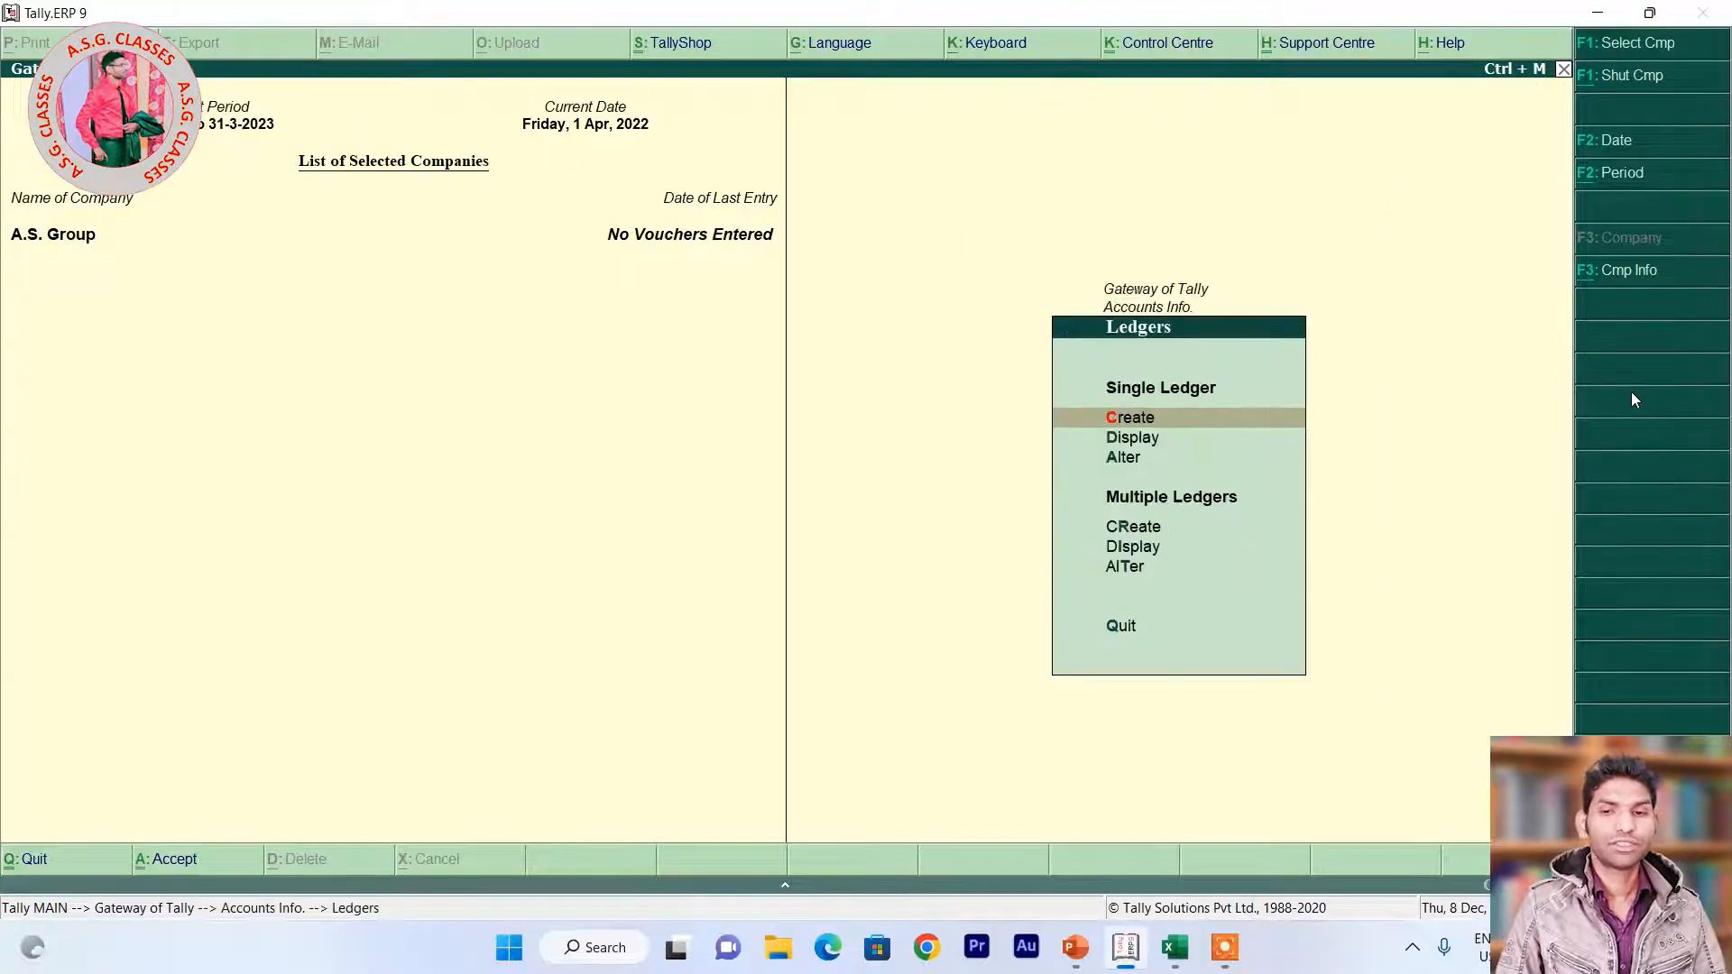
pyautogui.press('Down')
pyautogui.press('Return')
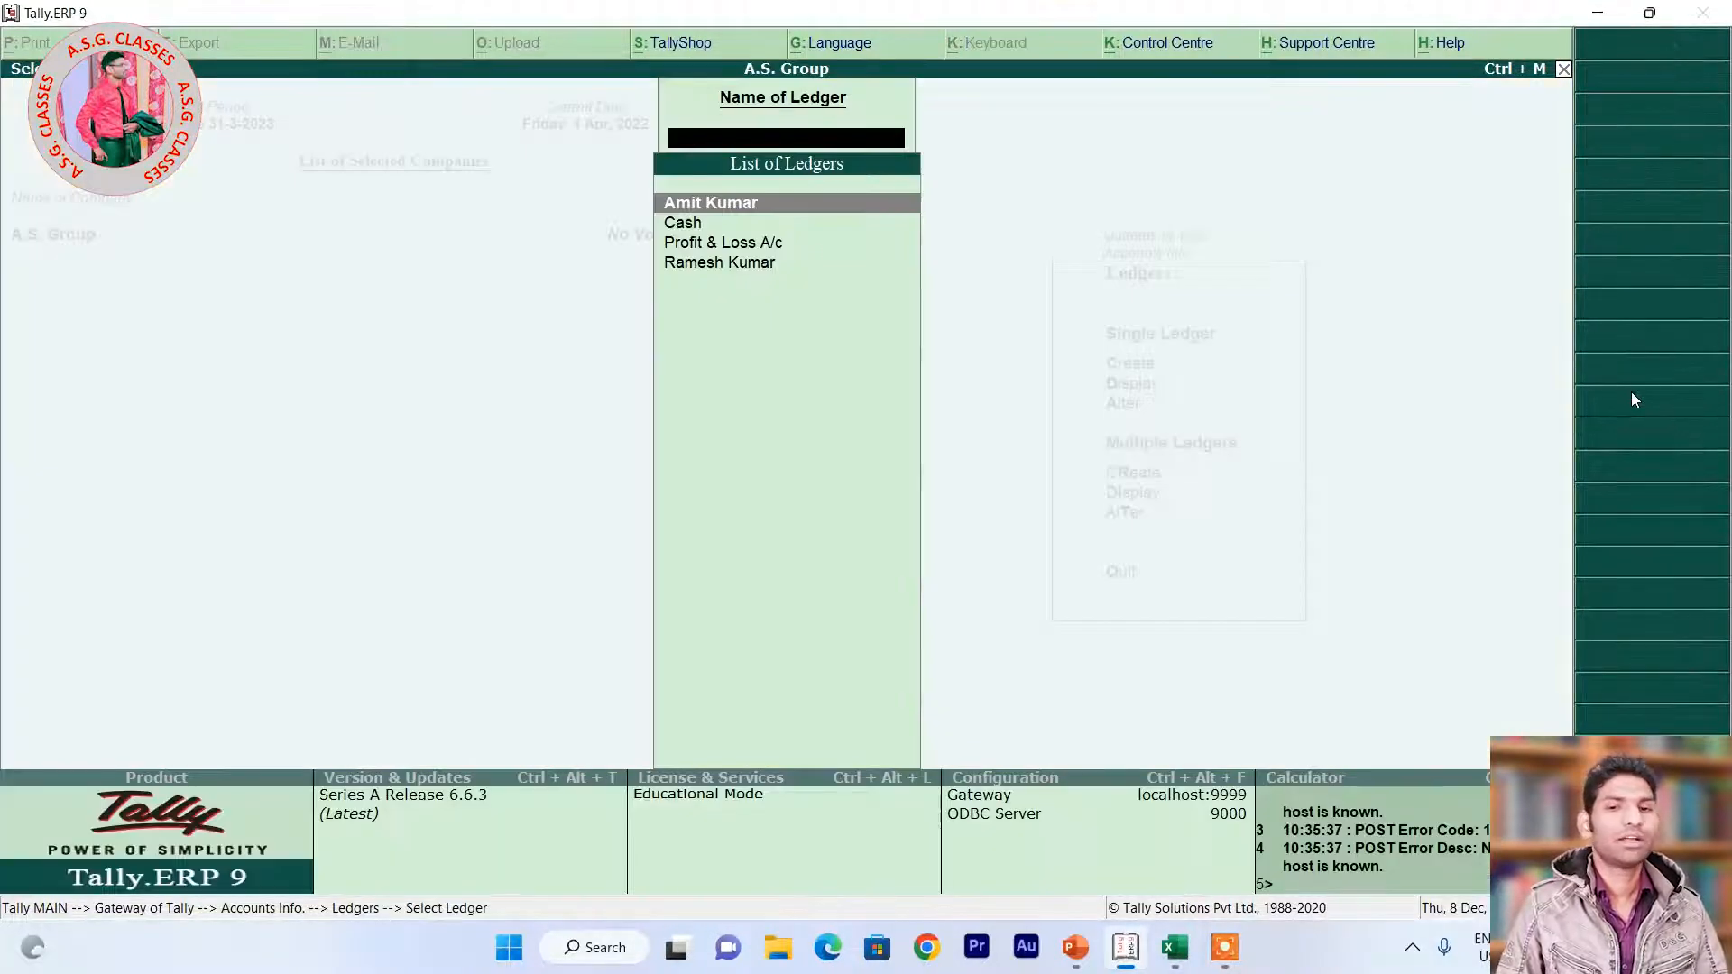
# View the details of two existing party ledgers and return to Accounts Info.
pyautogui.press('Down')
pyautogui.press('Down')
pyautogui.press('Down')
pyautogui.press('Up')
pyautogui.press('Up')
pyautogui.press('Up')
pyautogui.press('Return')
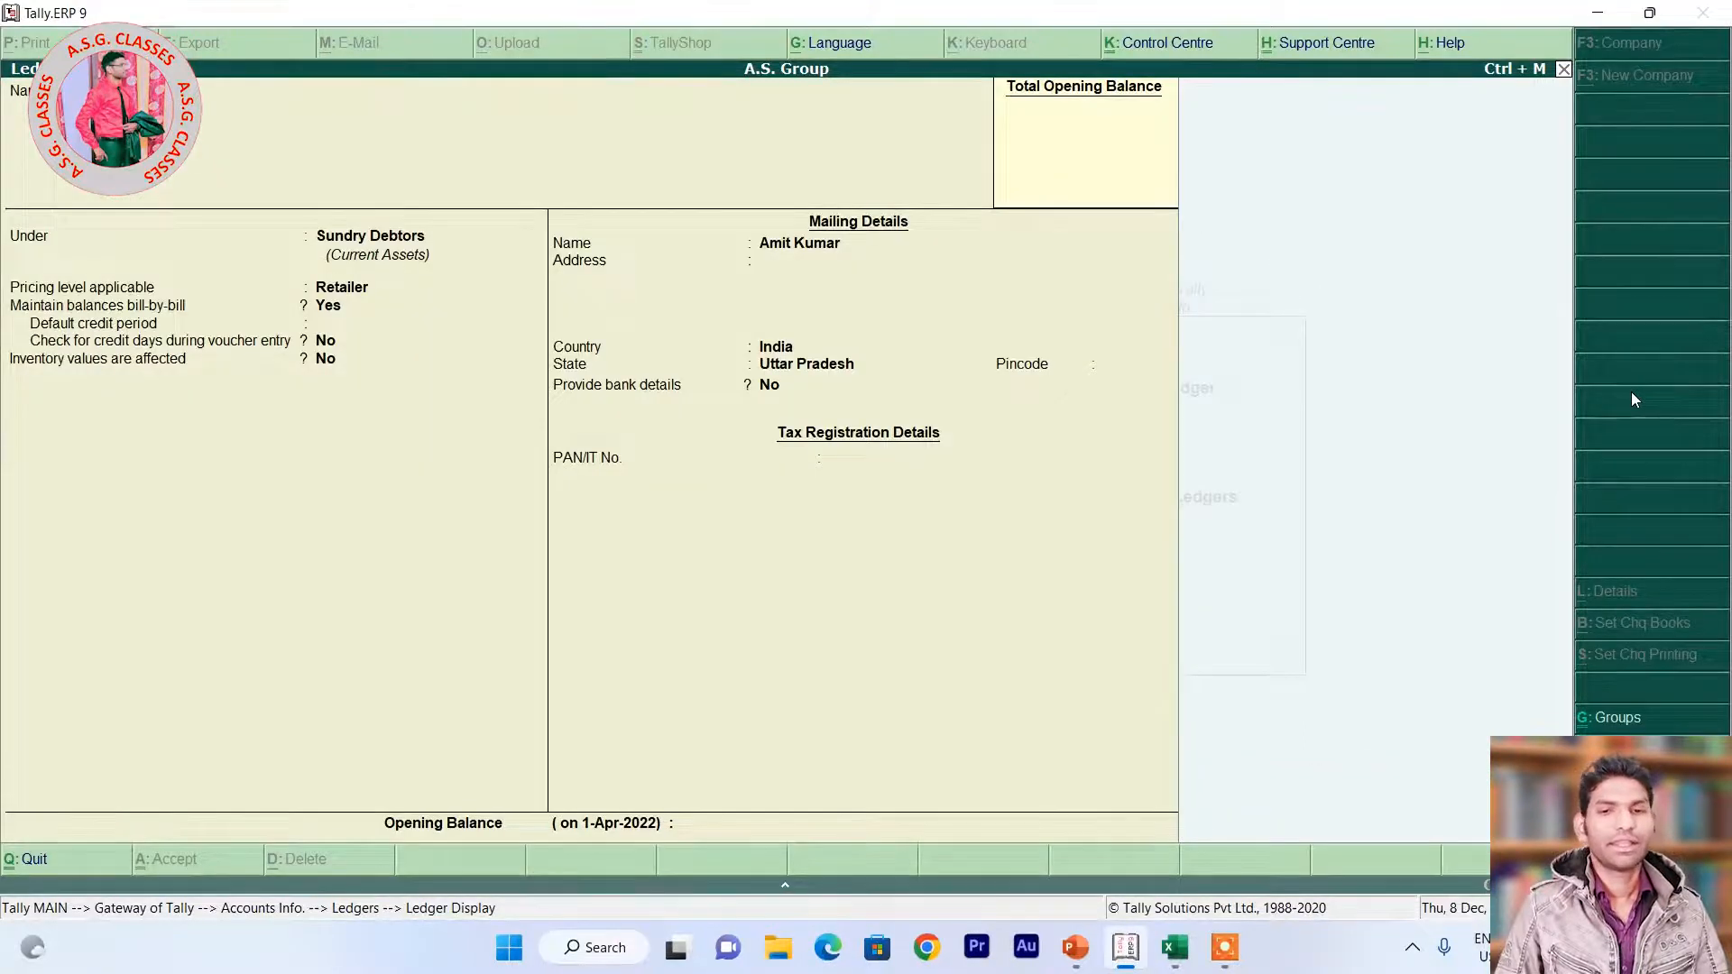
pyautogui.press('Escape')
pyautogui.press('Down')
pyautogui.press('Down')
pyautogui.press('Down')
pyautogui.press('Return')
pyautogui.press('Escape')
pyautogui.press('Escape')
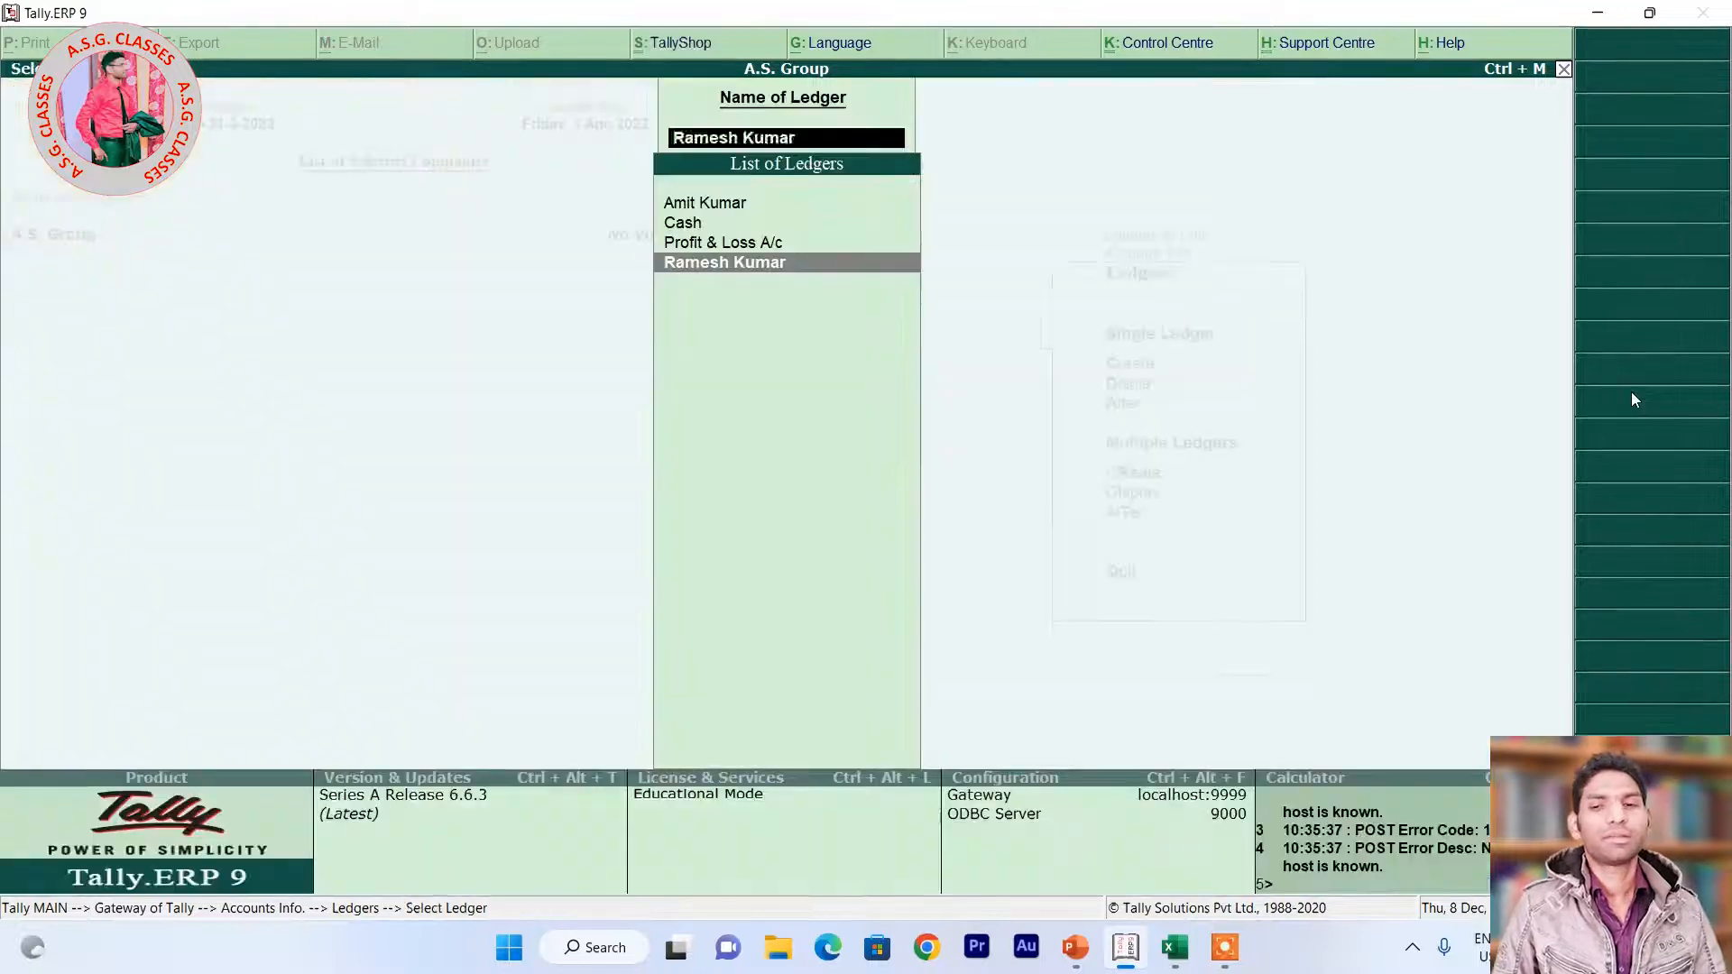
pyautogui.press('Escape')
pyautogui.press('Escape')
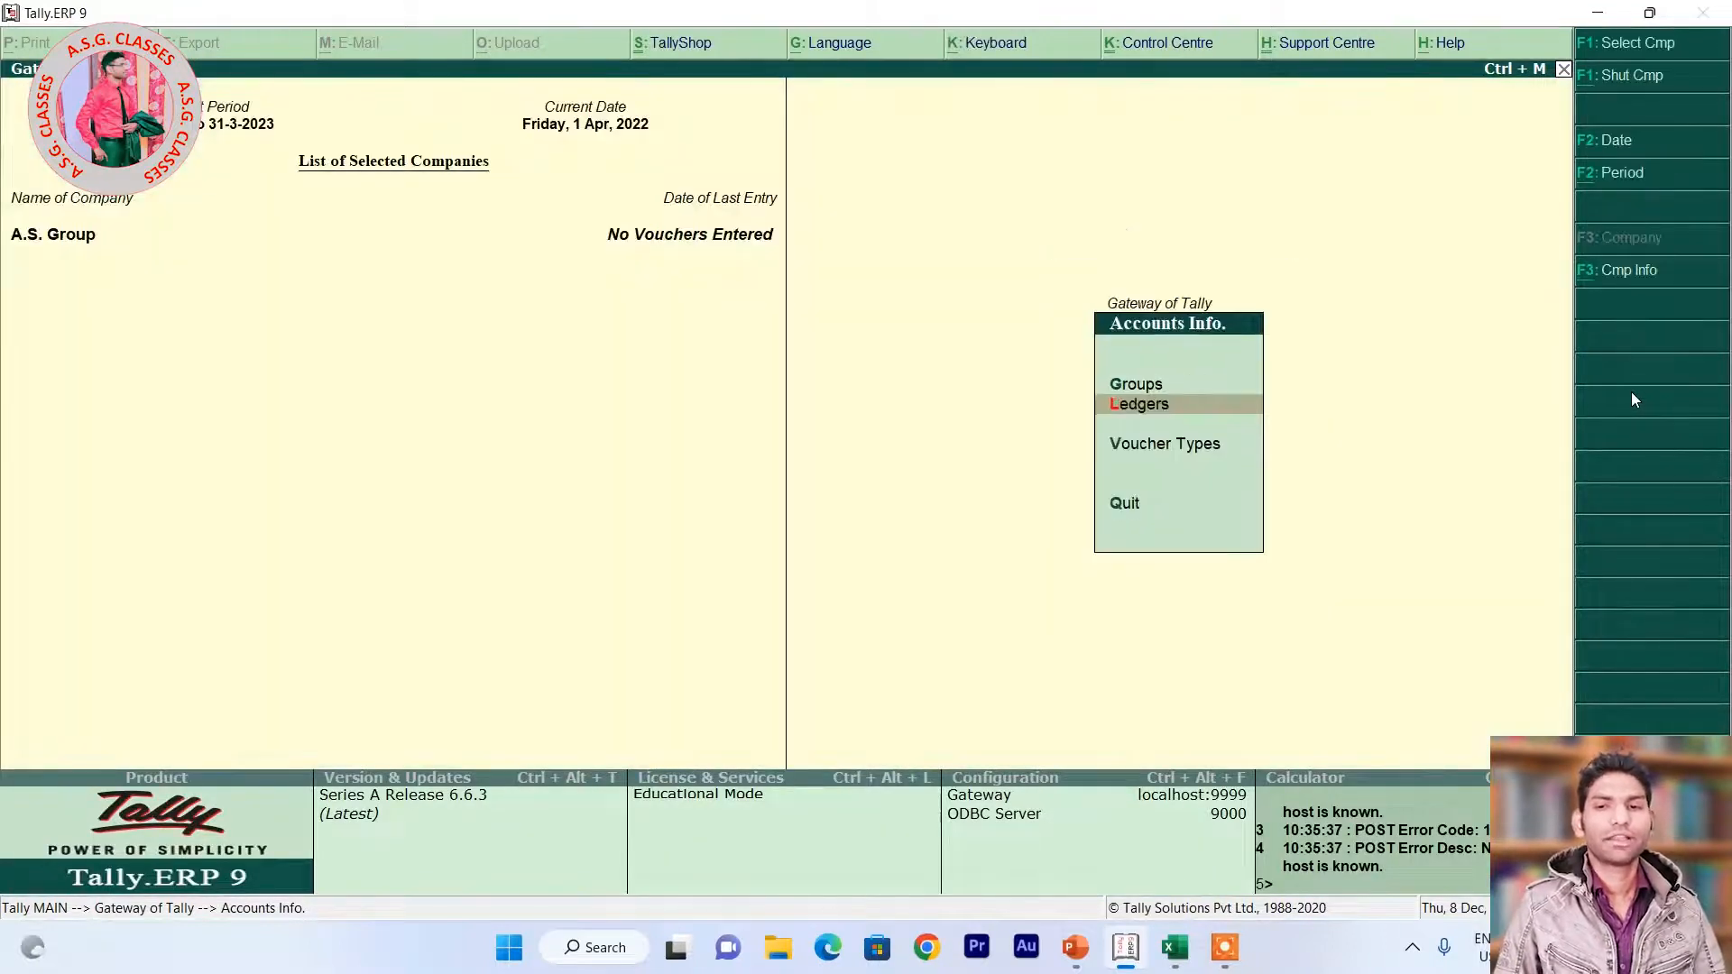
pyautogui.press('Escape')
pyautogui.press('Return')
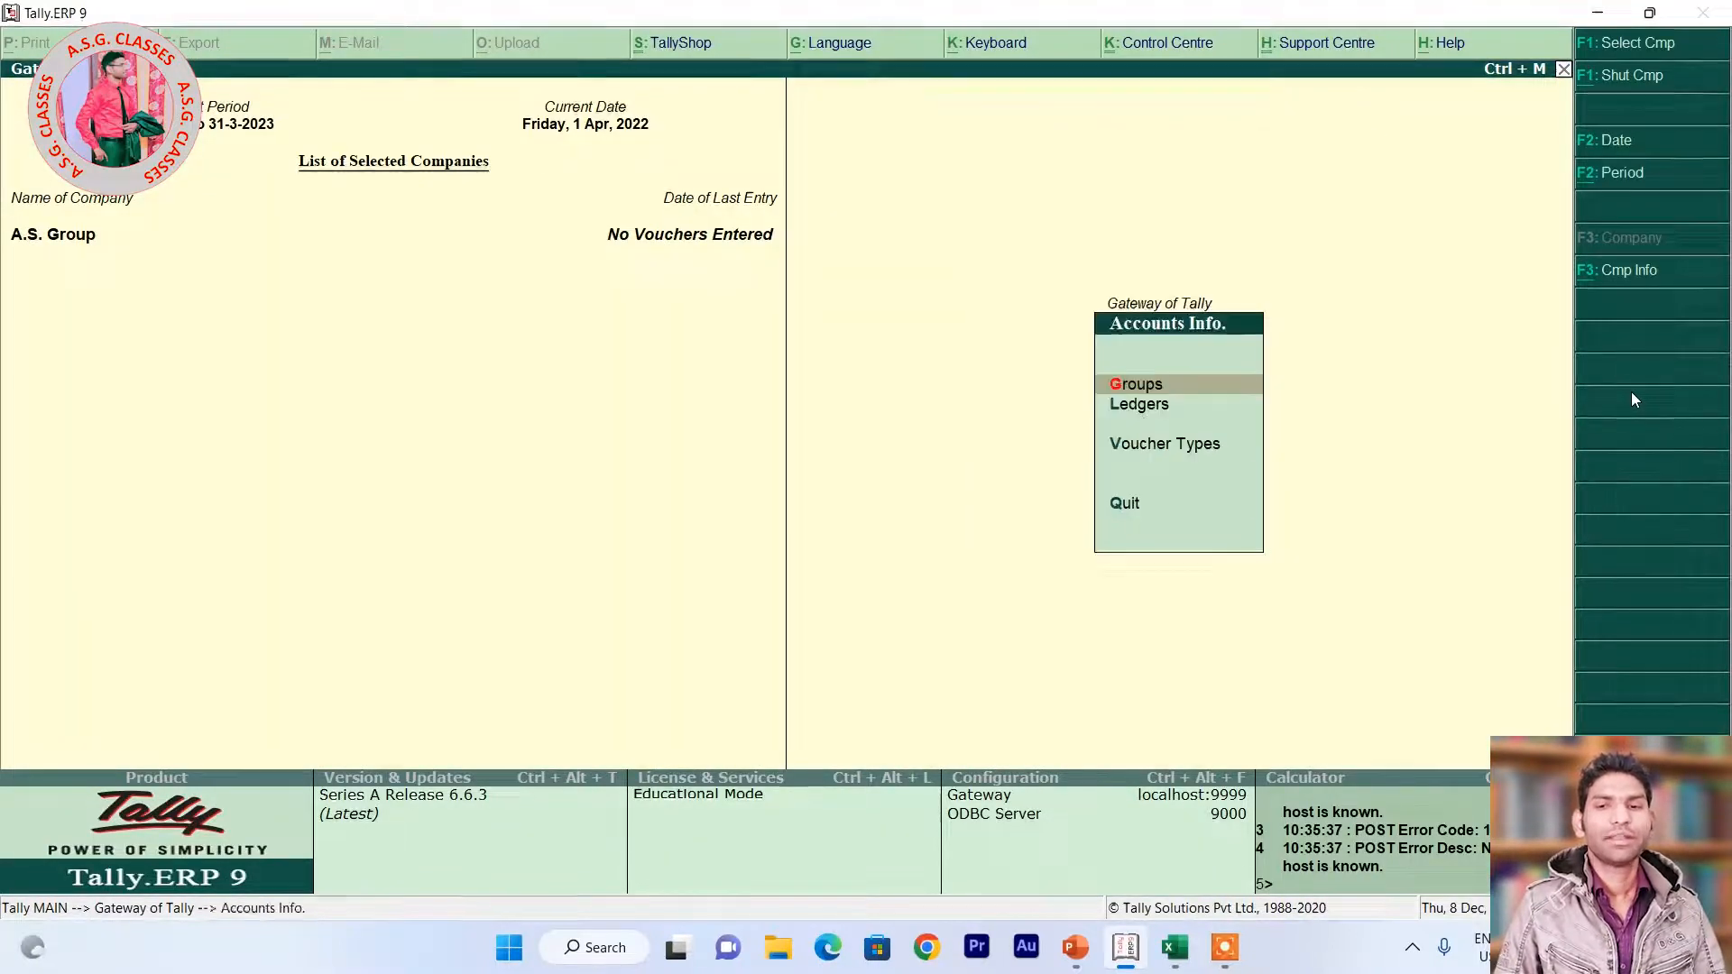
# Create a customer ledger under Sundry Debtors with the DB price level.
pyautogui.press('Down')
pyautogui.press('Return')
pyautogui.press('Return')
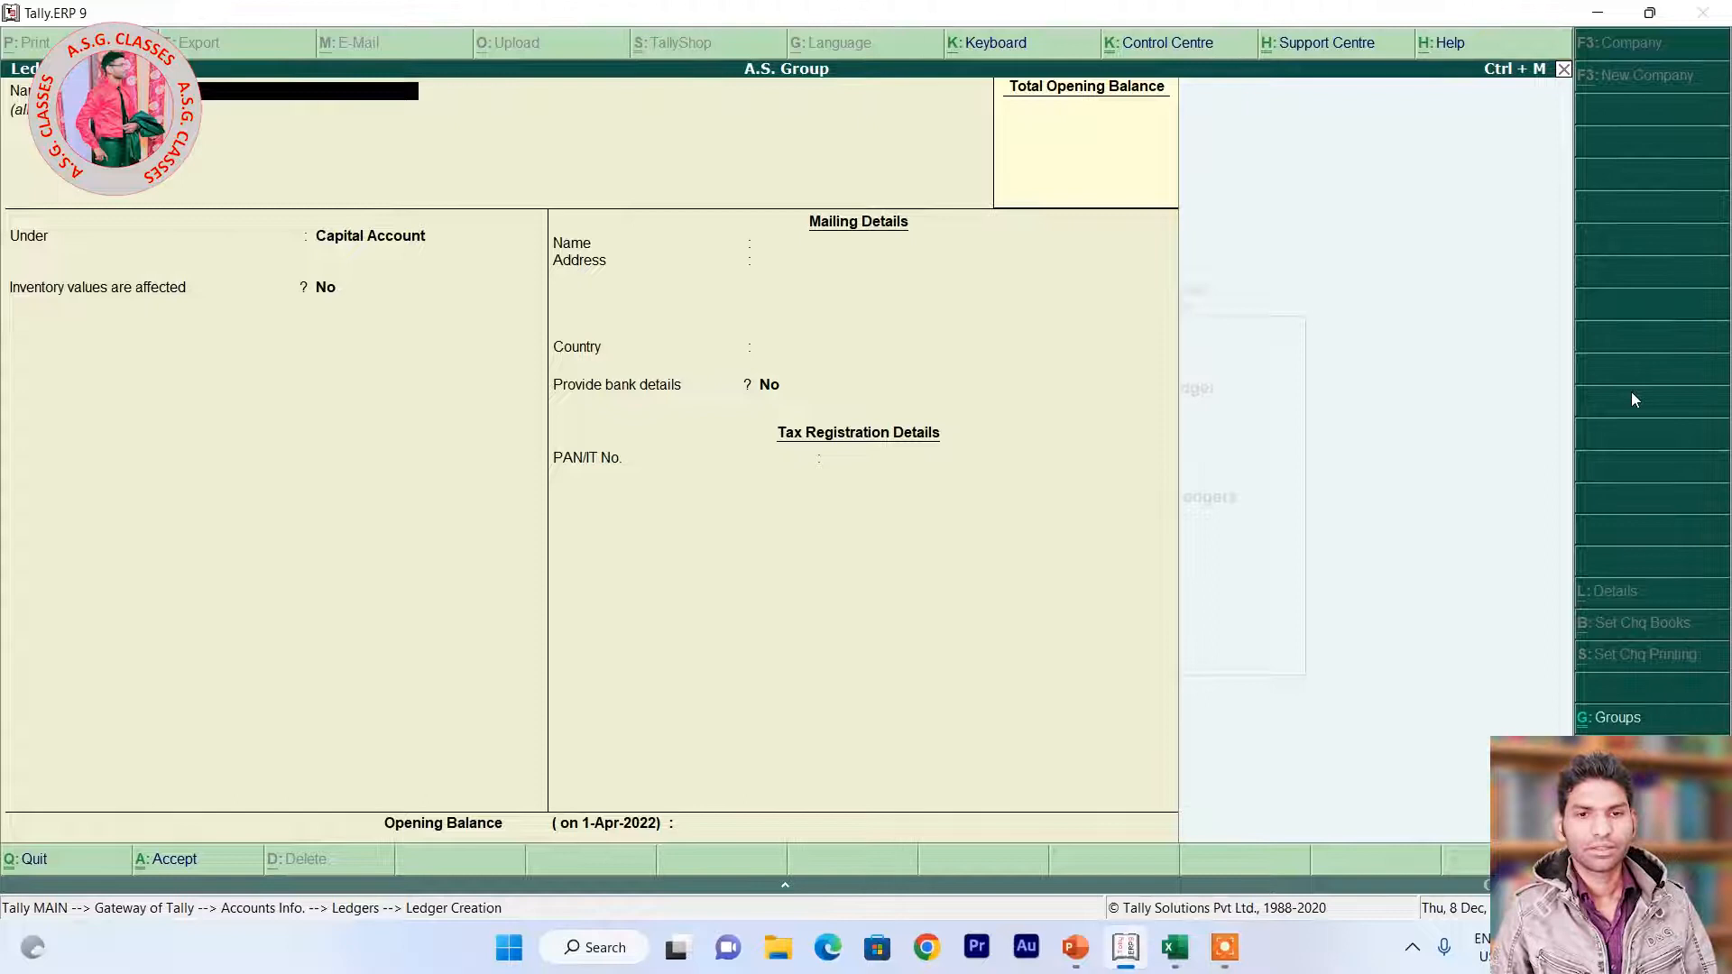
pyautogui.press('Return')
pyautogui.press('Return')
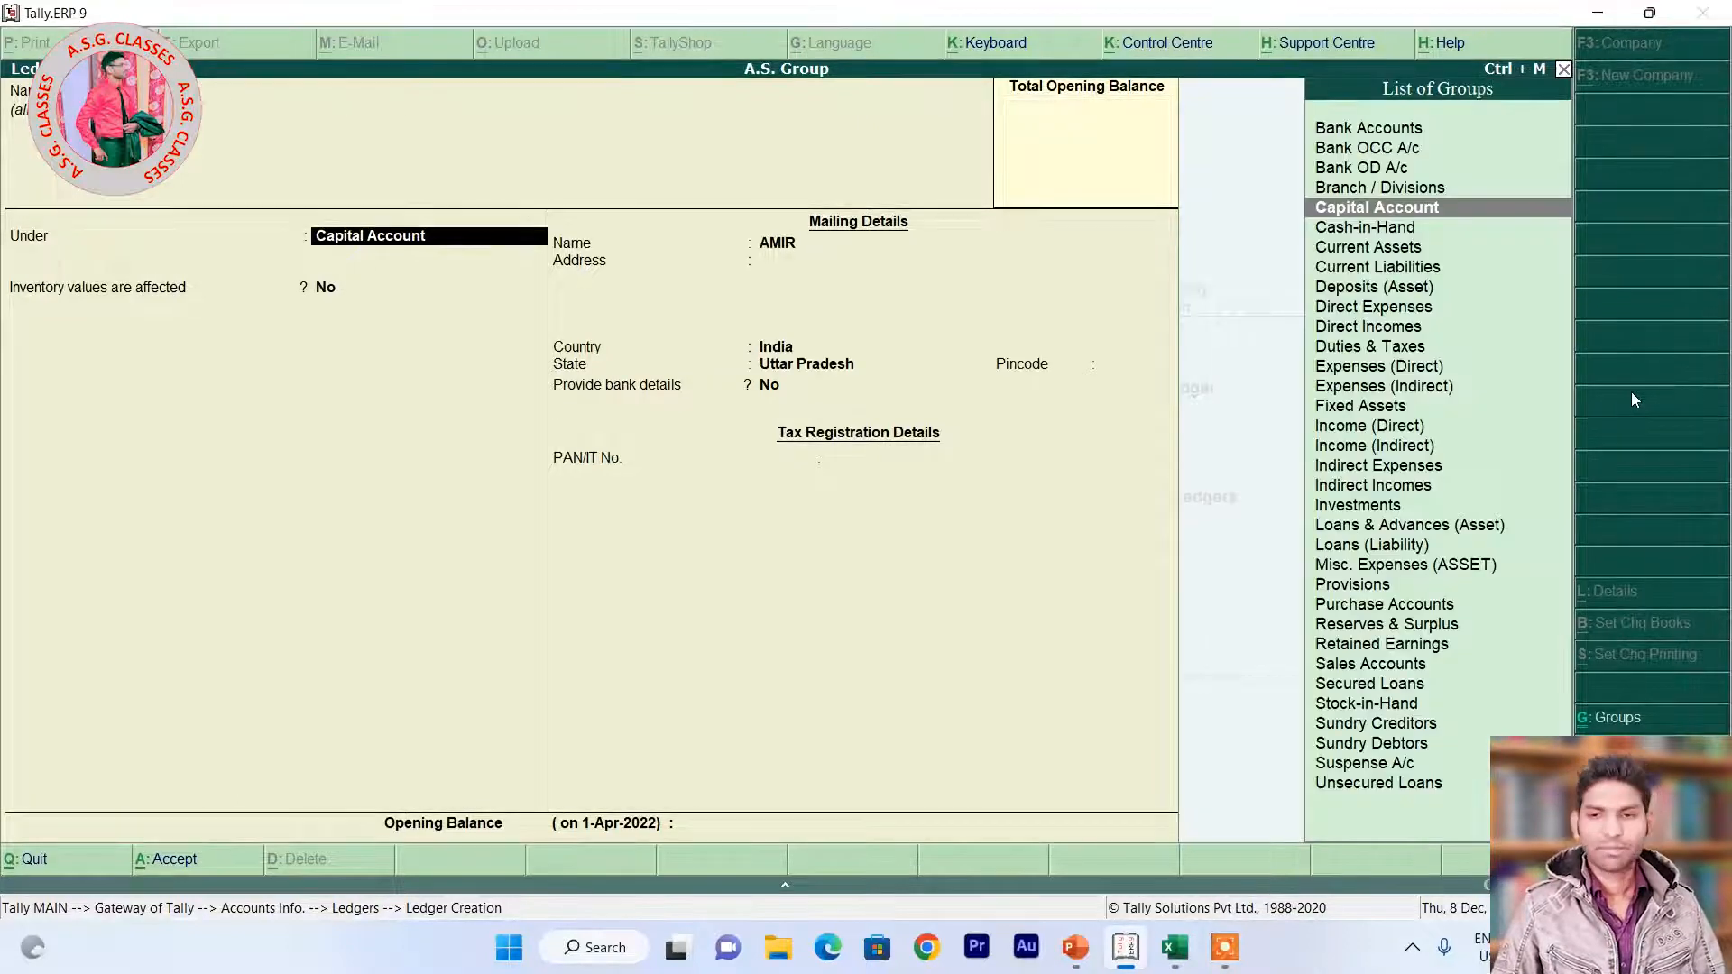
pyautogui.write('S')
pyautogui.press('Down')
pyautogui.press('Down')
pyautogui.press('Down')
pyautogui.press('Down')
pyautogui.press('Return')
pyautogui.press('Down')
pyautogui.press('Down')
pyautogui.press('Return')
pyautogui.press('Return')
pyautogui.press('Return')
pyautogui.hotkey('ctrl', 'a')
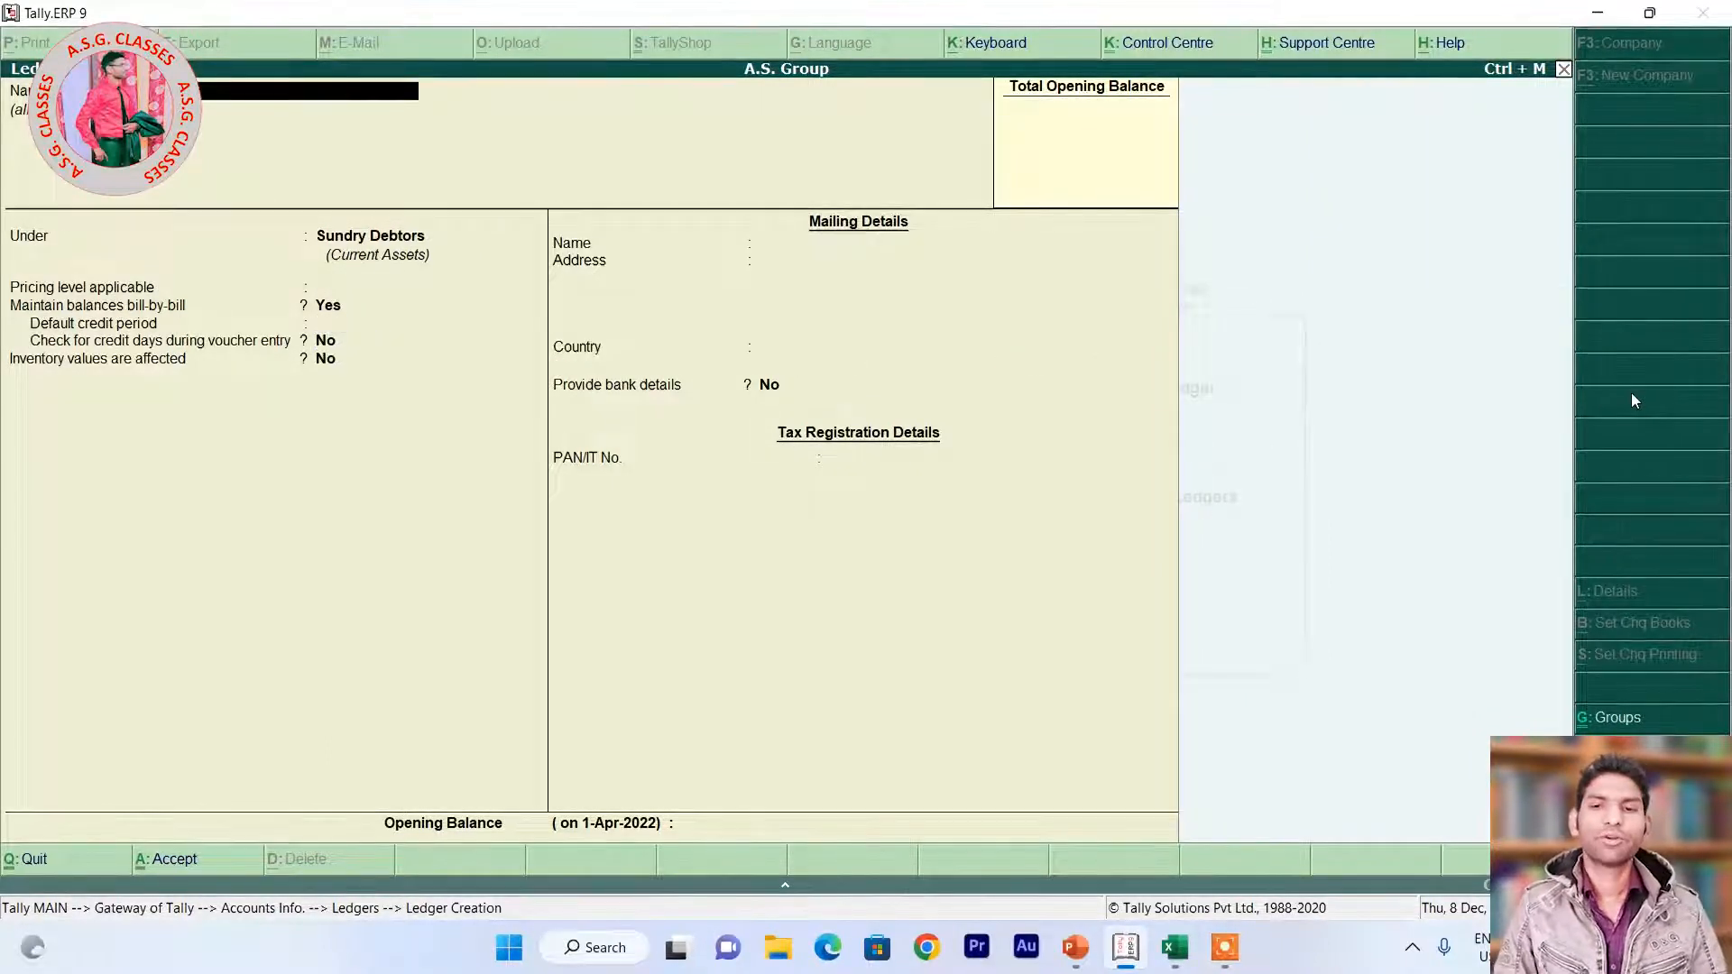
# Return to the Gateway of Tally and open a new Purchase voucher.
pyautogui.press('Escape')
pyautogui.press('Escape')
pyautogui.press('Escape')
pyautogui.press('Down')
pyautogui.press('Down')
pyautogui.press('Down')
pyautogui.press('Up')
pyautogui.press('Return')
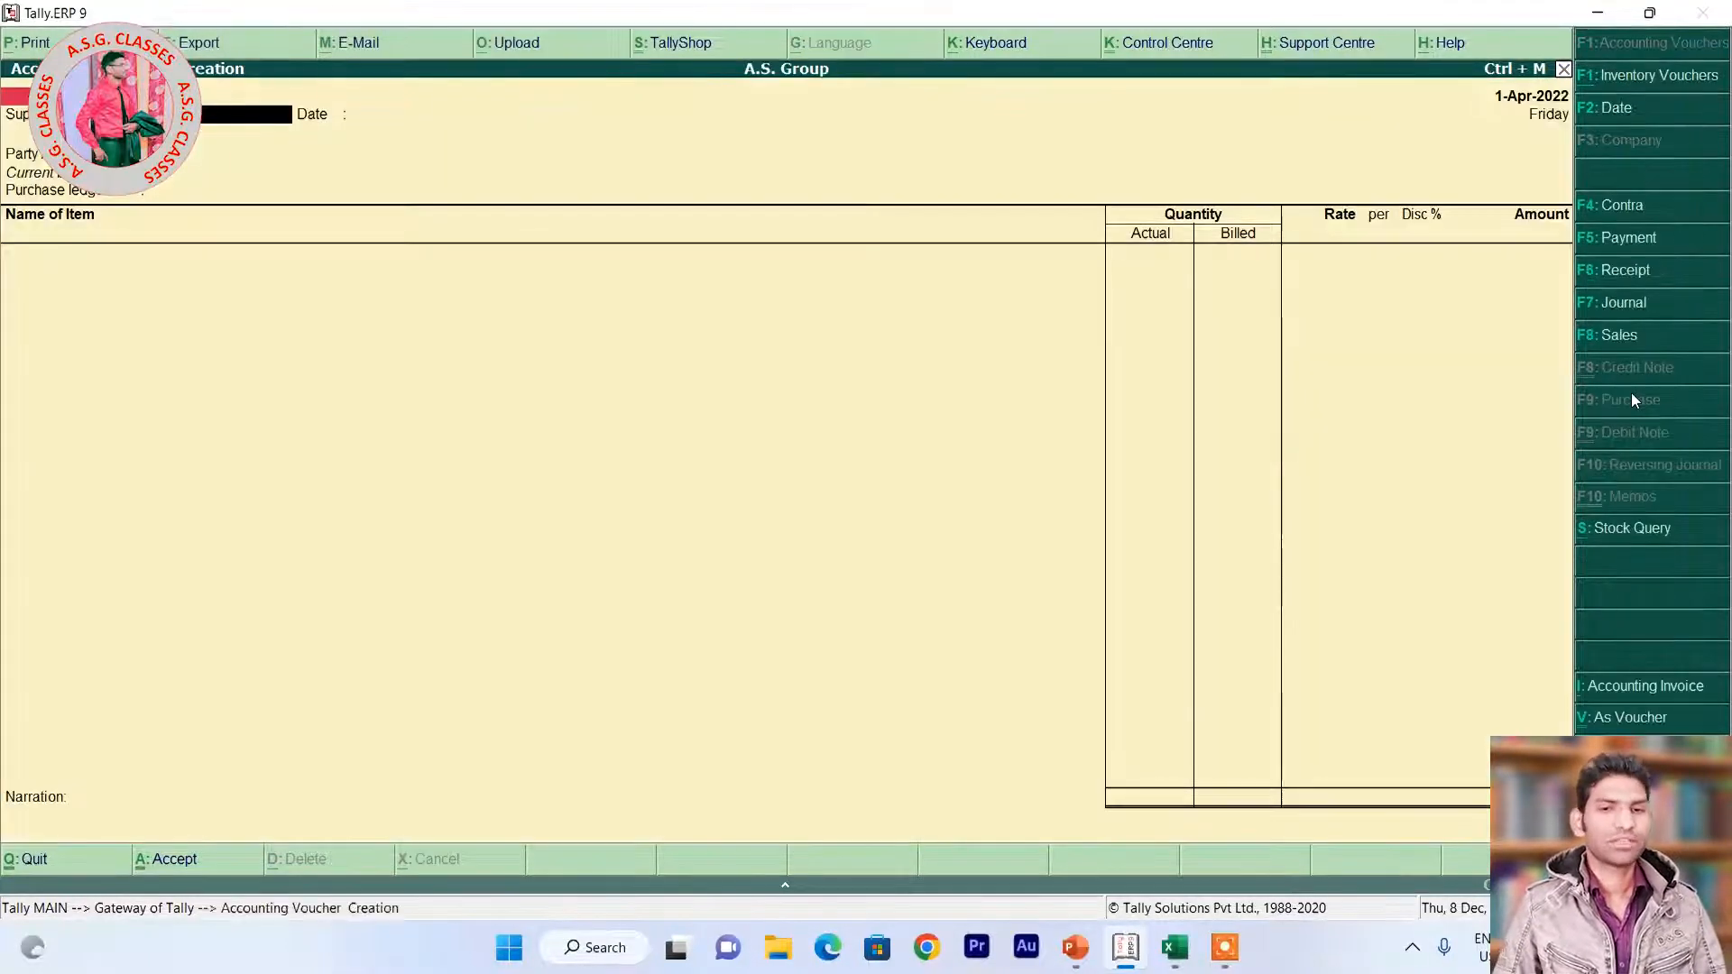
# Create the supplier's party ledger under Sundry Creditors from the voucher's Party A/c field.
pyautogui.press('Return')
pyautogui.press('Return')
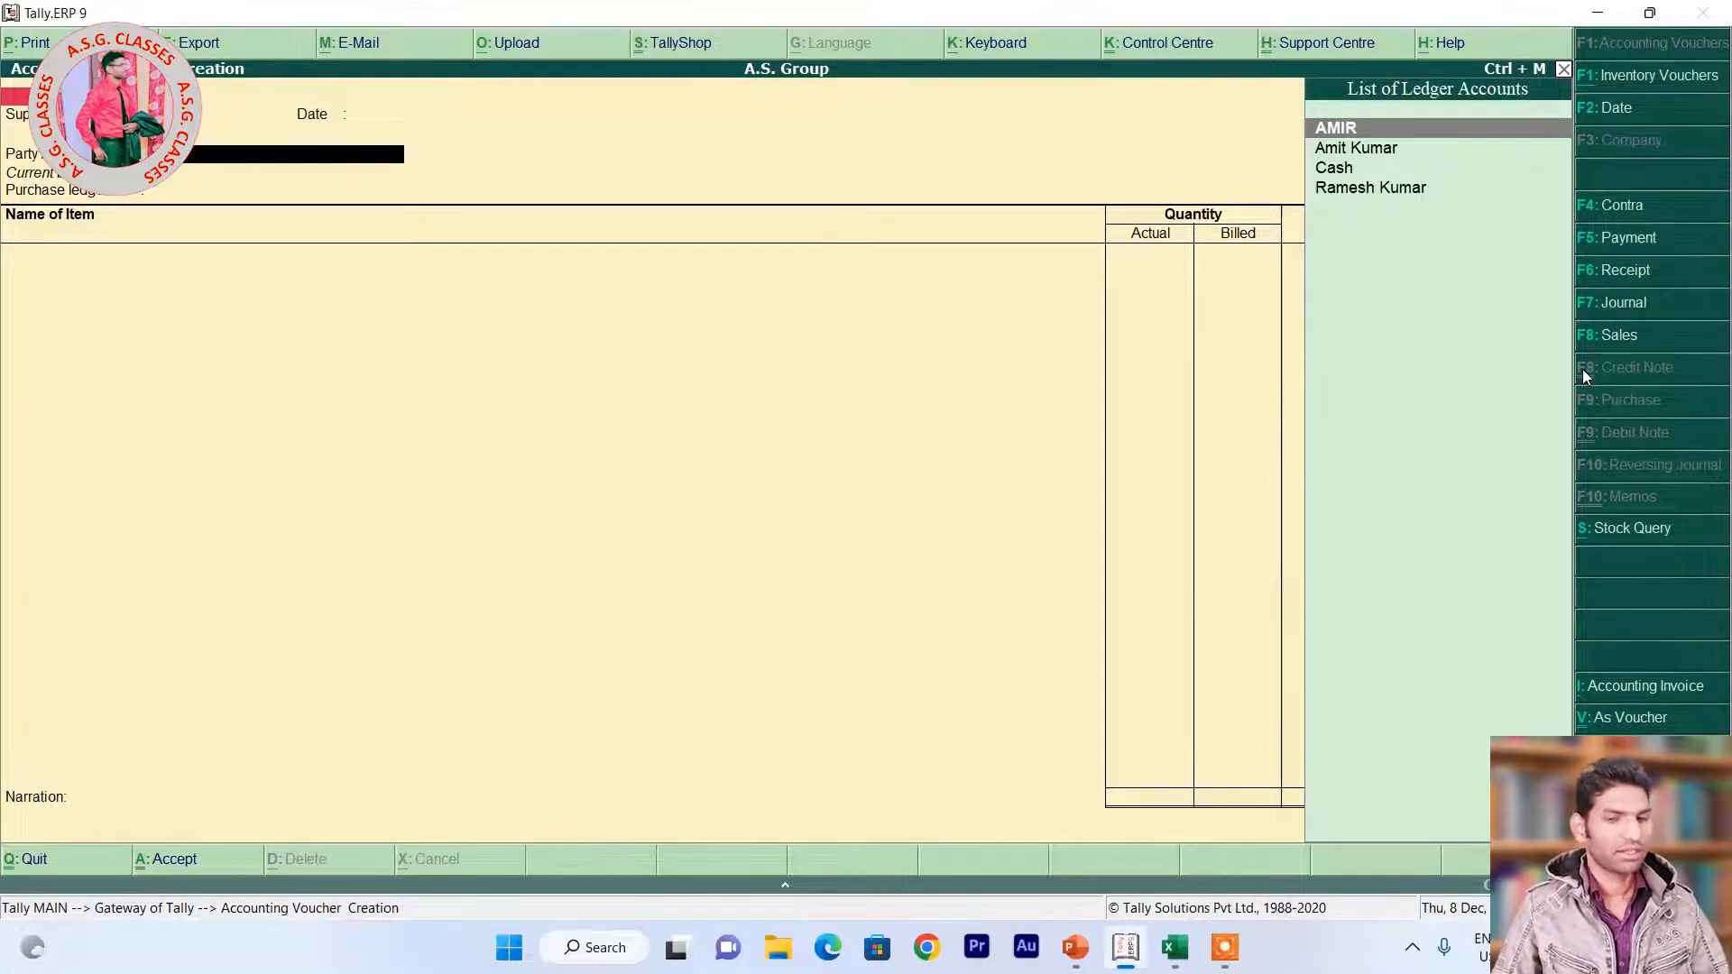
pyautogui.hotkey('alt', 'c')
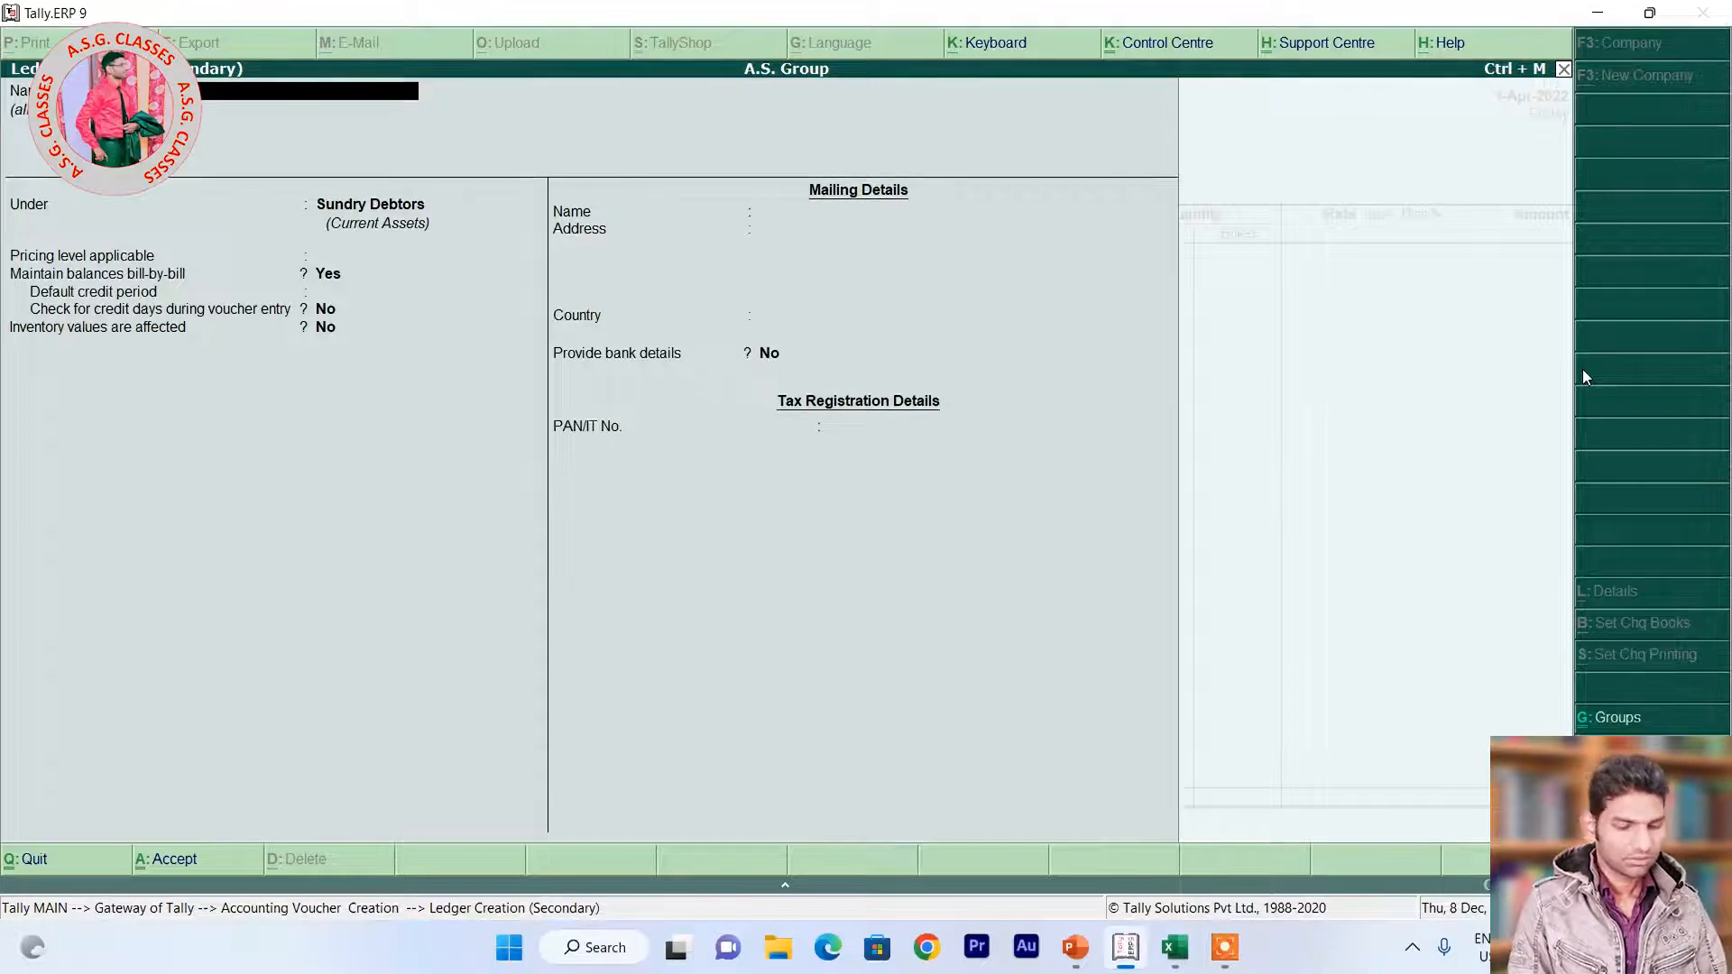
pyautogui.write('H RAS')
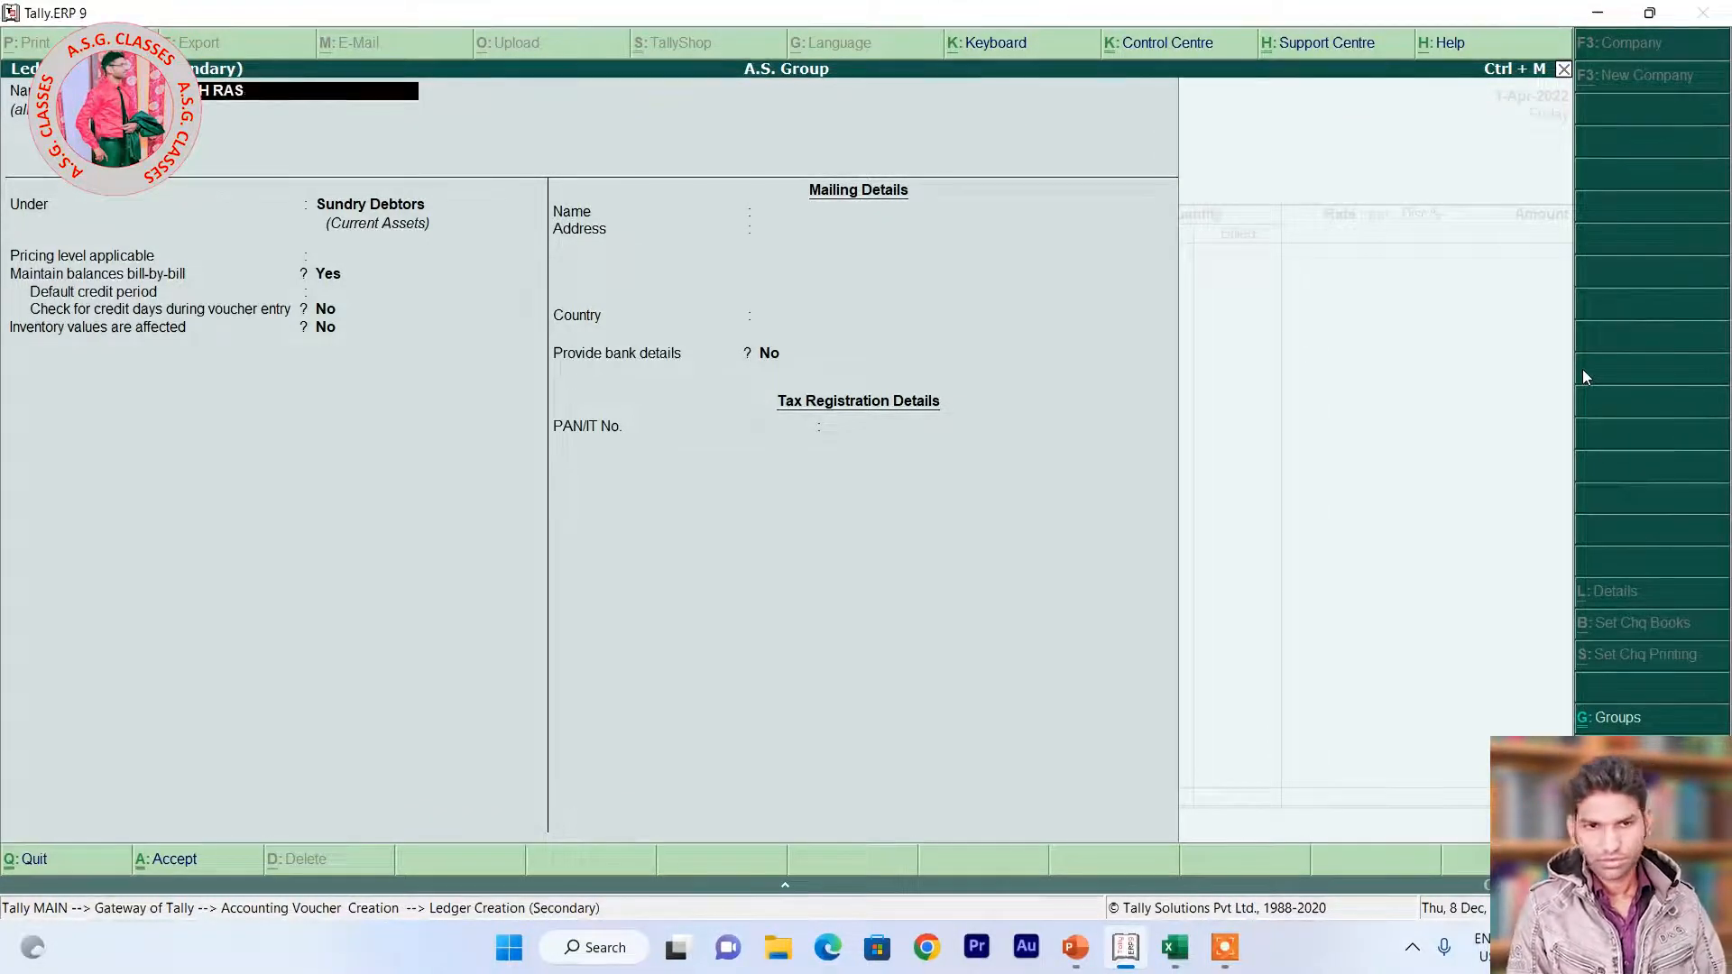
pyautogui.press('BackSpace')
pyautogui.write('JPUT')
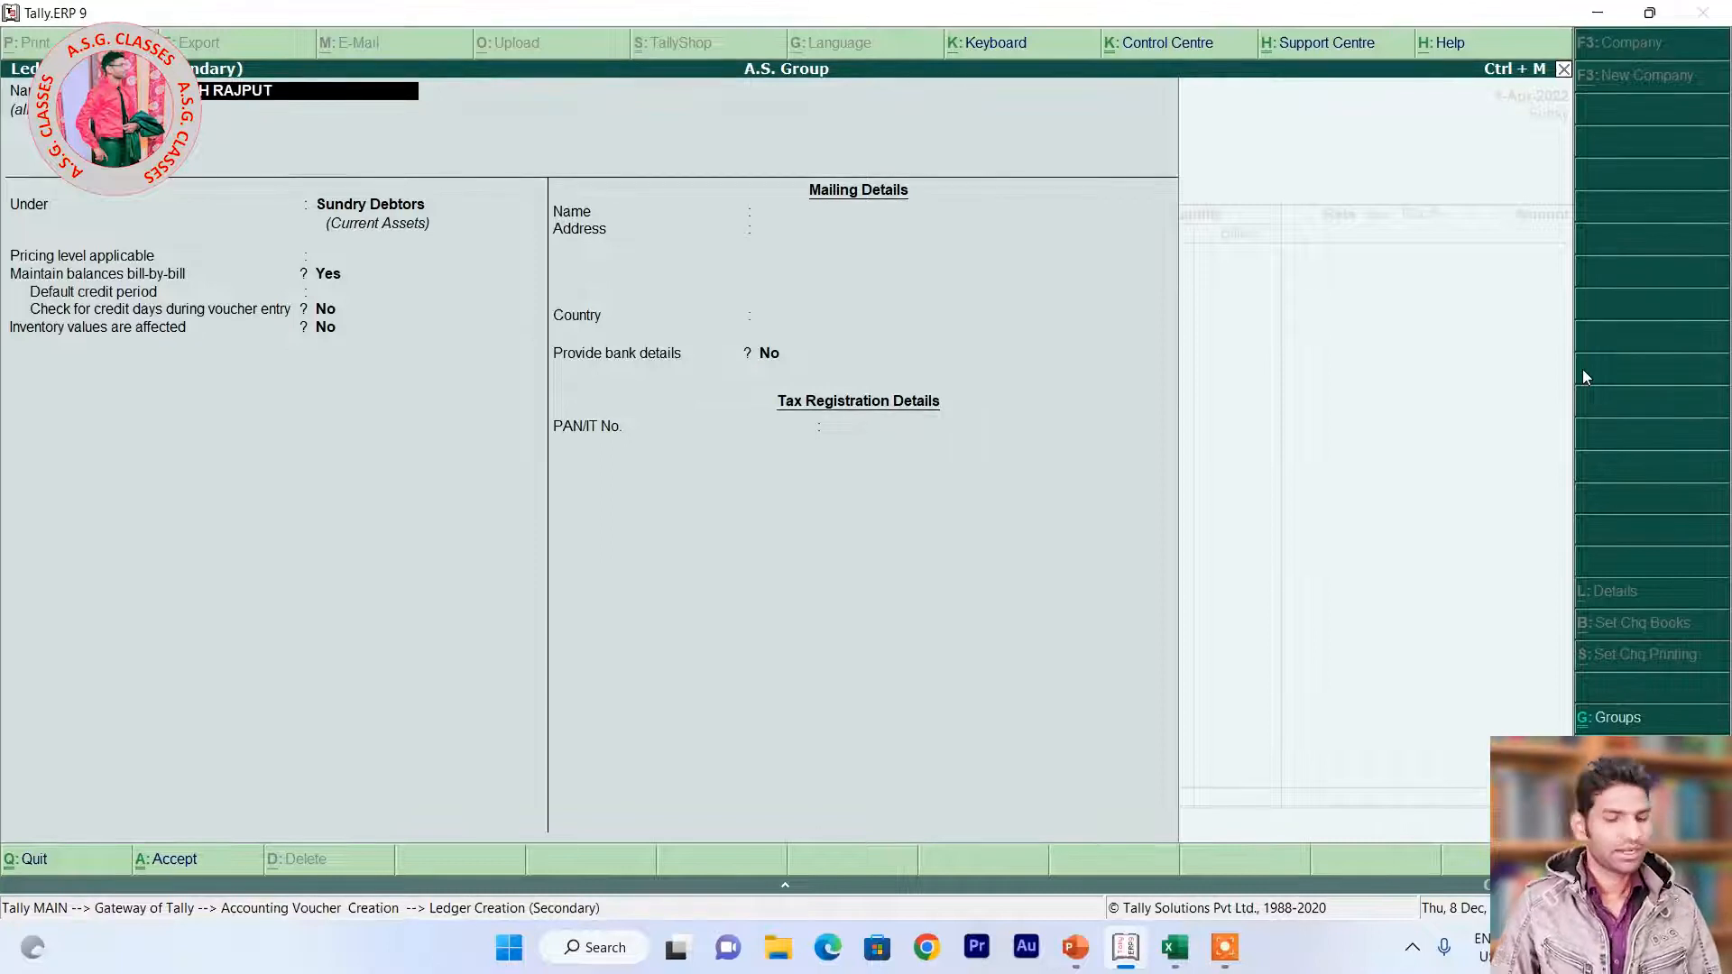
pyautogui.press('Return')
pyautogui.press('Return')
pyautogui.press('Down')
pyautogui.press('Up')
pyautogui.press('Up')
pyautogui.press('Return')
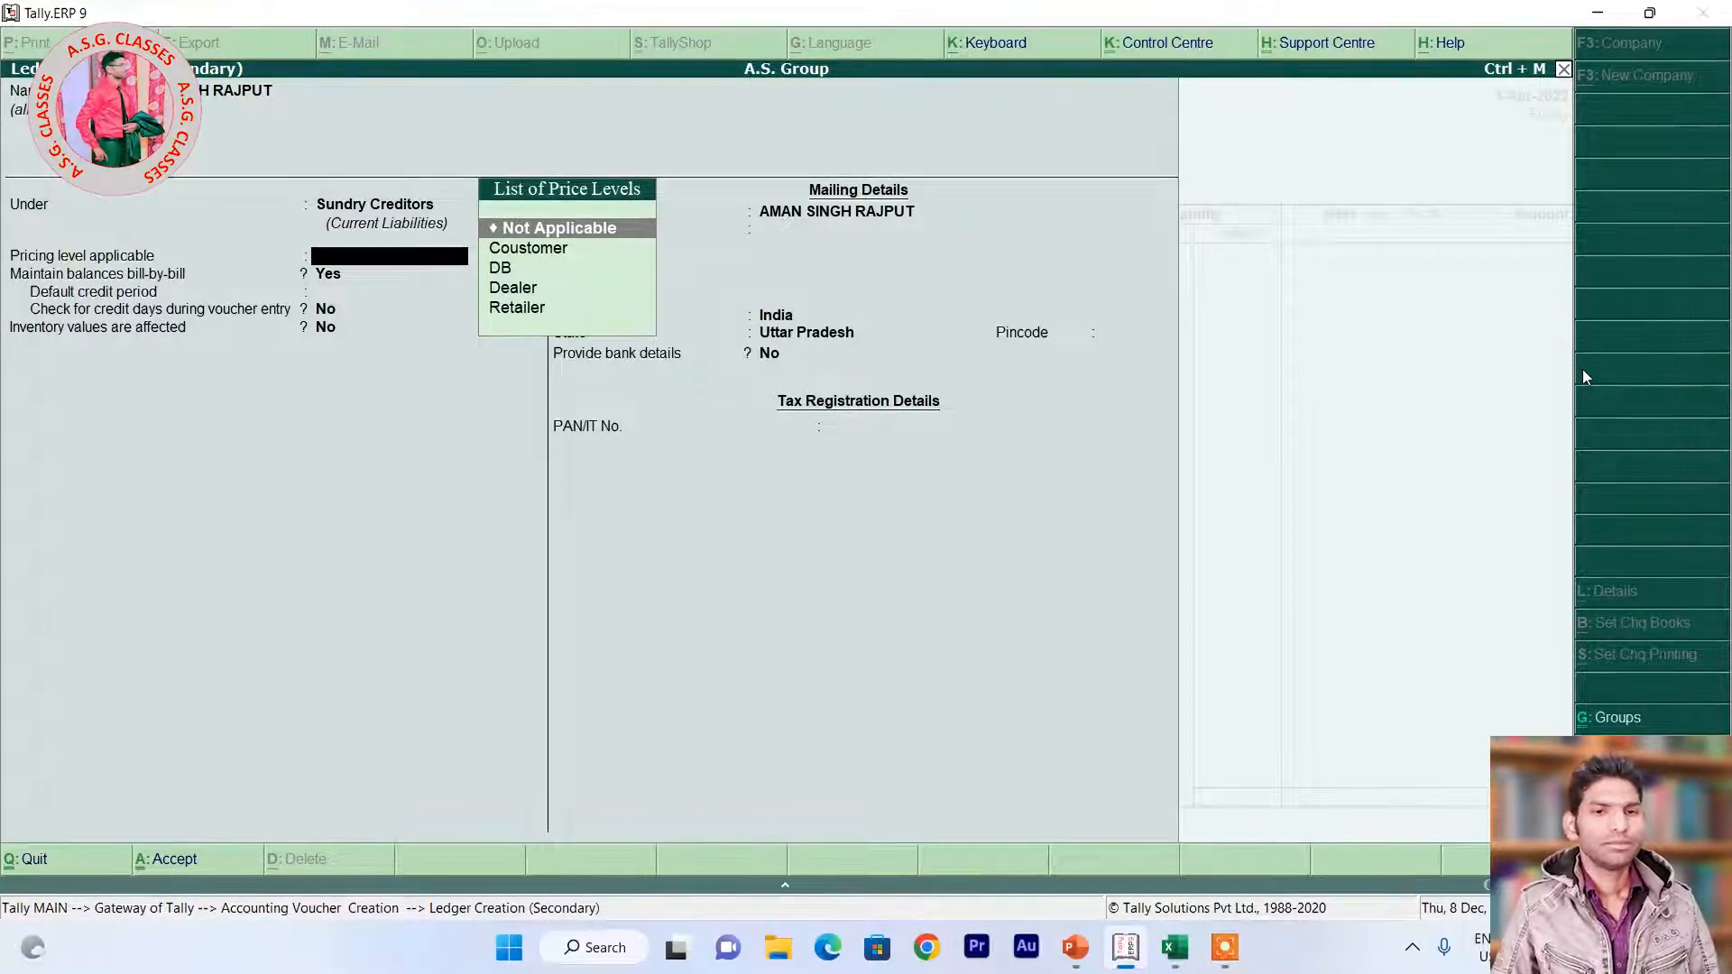
pyautogui.press('Return')
pyautogui.press('Return')
pyautogui.press('Return')
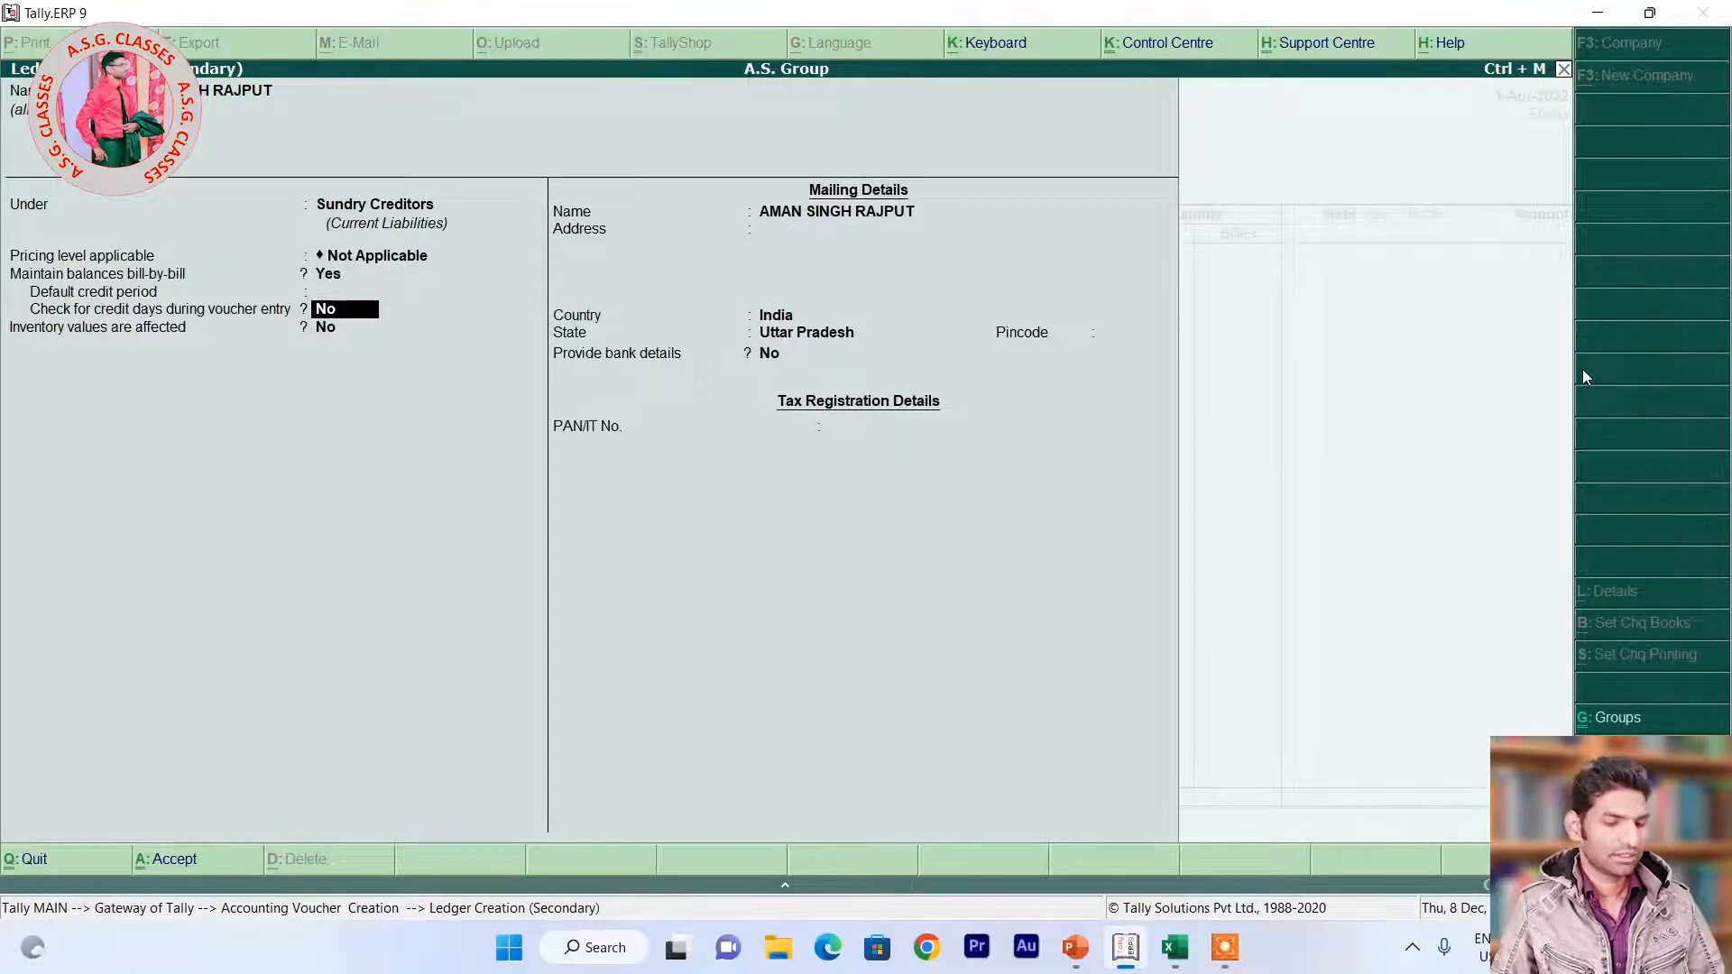
pyautogui.press('Return')
pyautogui.press('Return')
pyautogui.hotkey('ctrl', 'a')
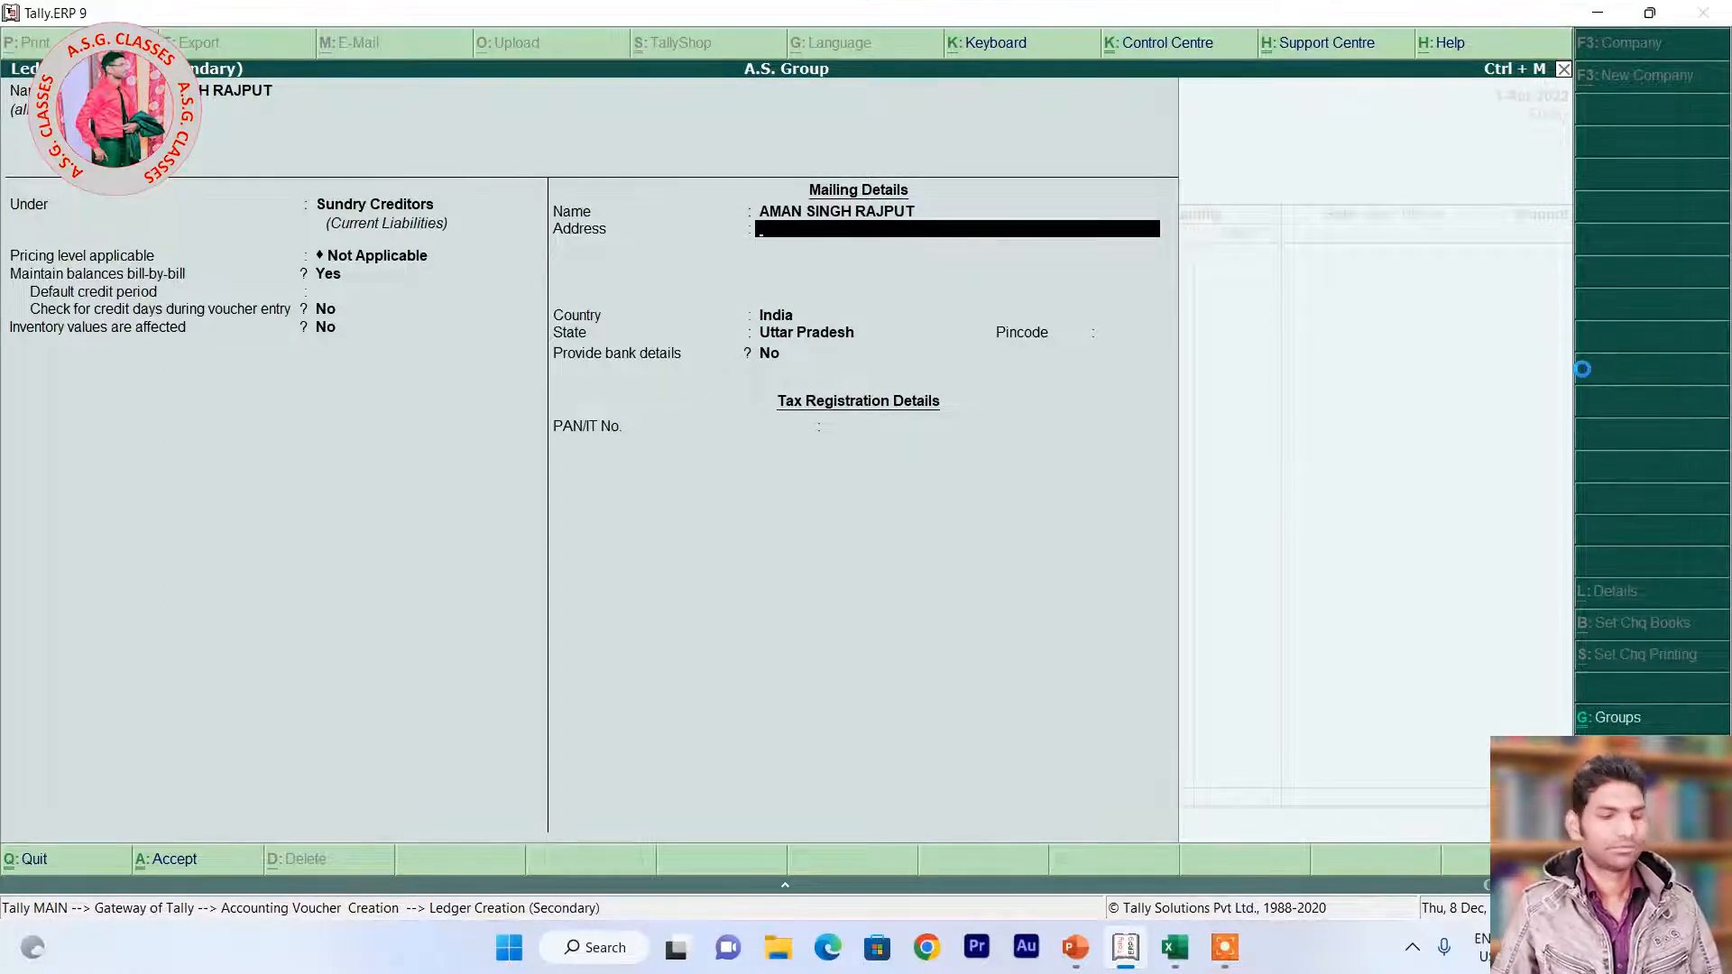
pyautogui.hotkey('ctrl', 'a')
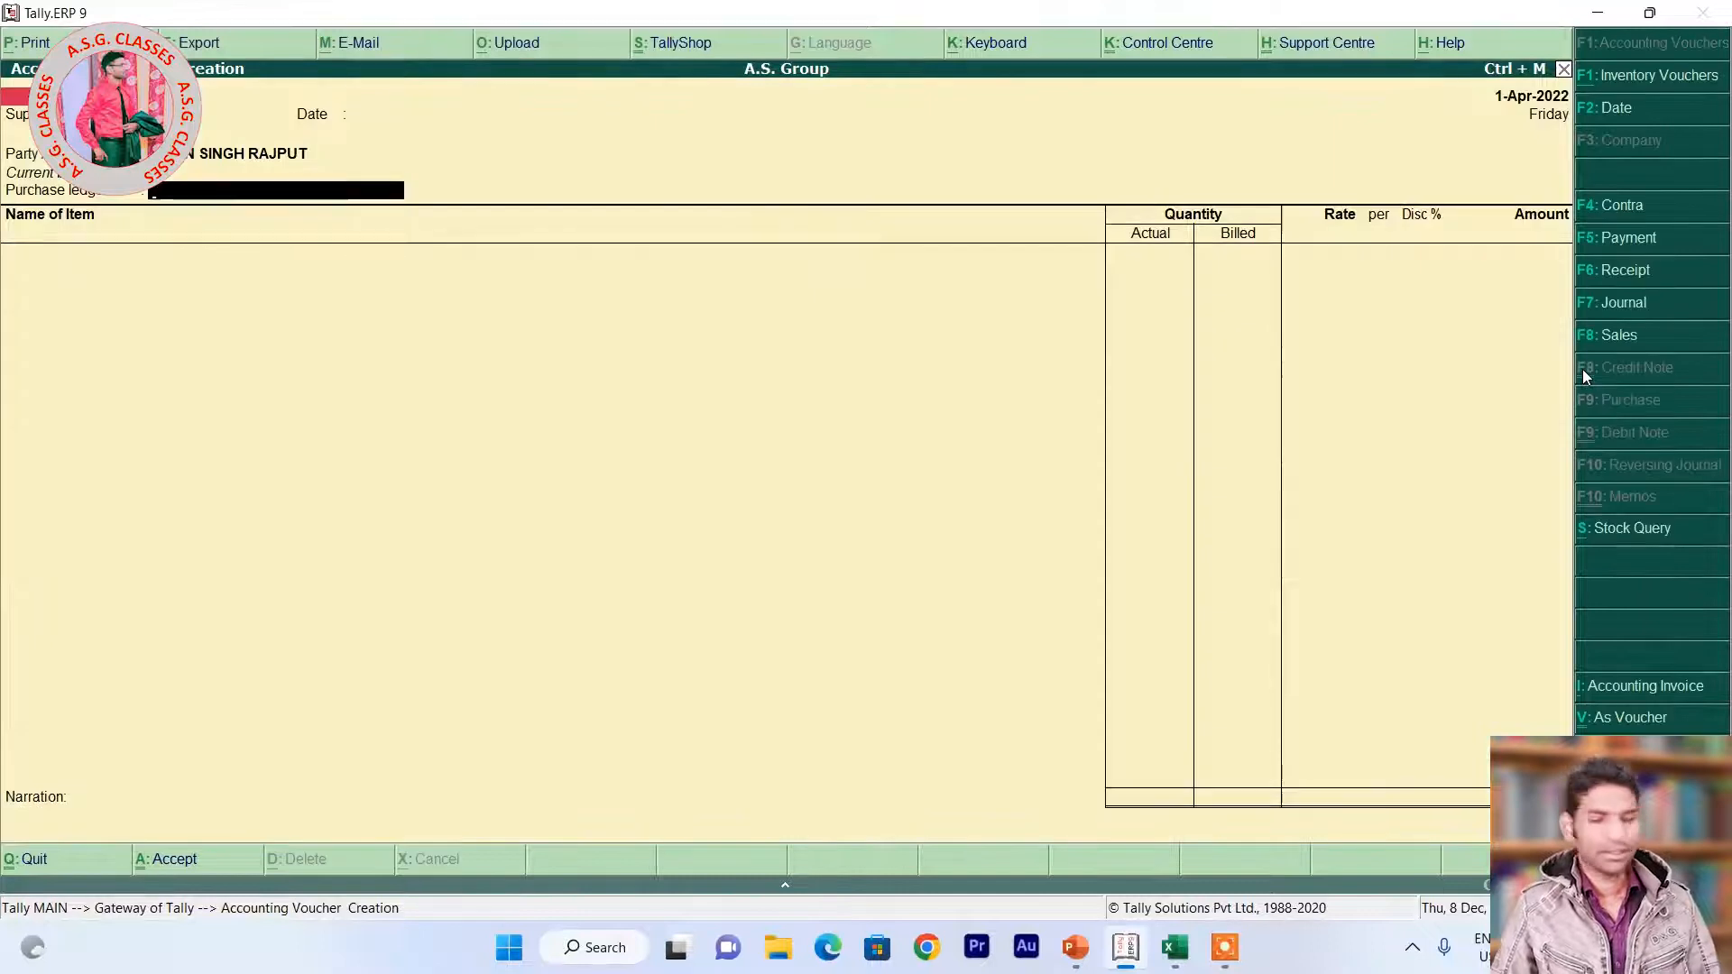
# Create a PURCHASE ledger under Purchase Accounts for the voucher.
pyautogui.hotkey('alt', 'c')
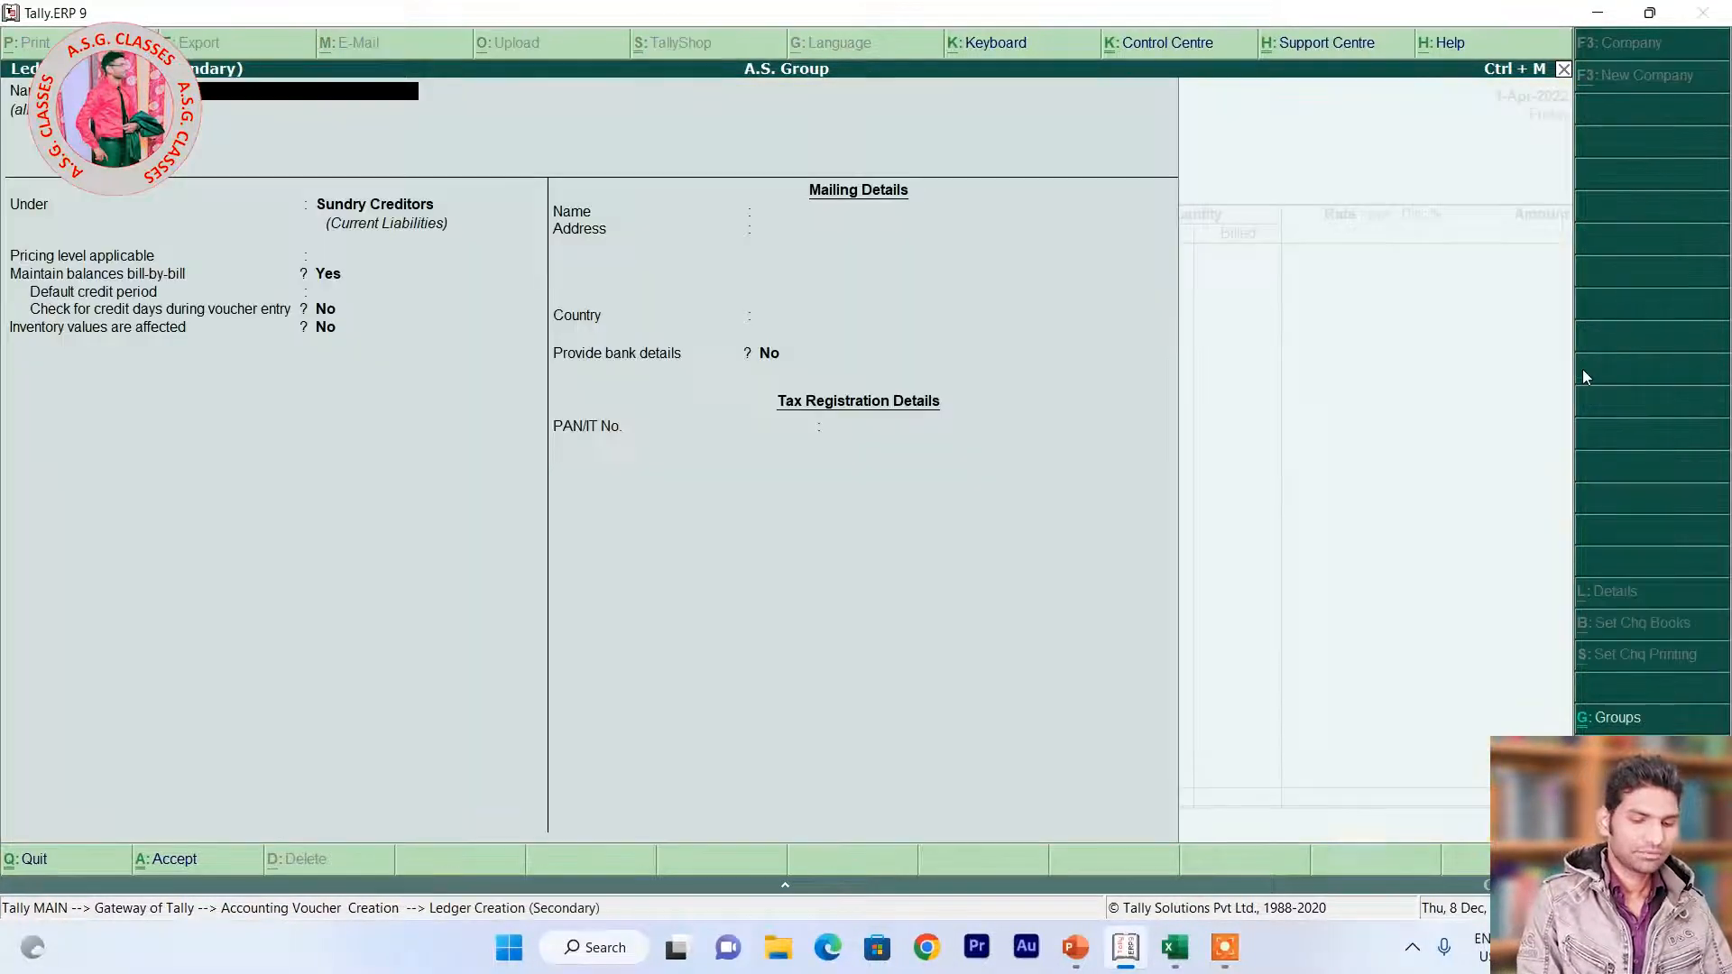
pyautogui.write('PURCHASE')
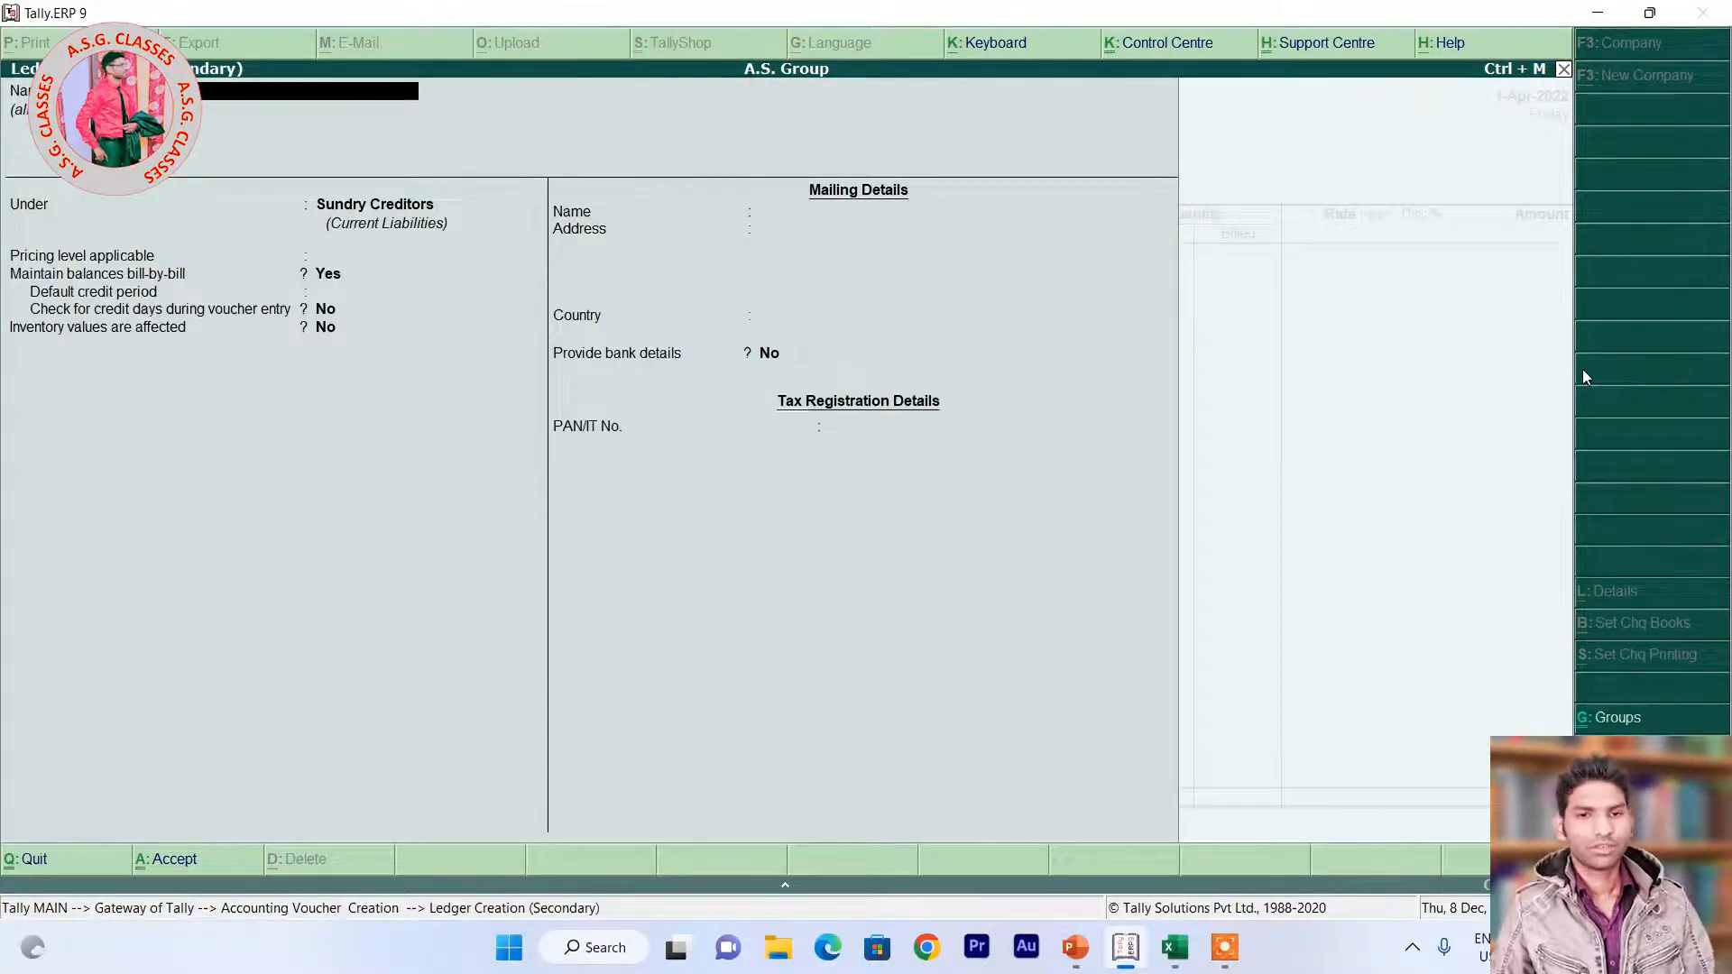
pyautogui.press('Return')
pyautogui.press('Return')
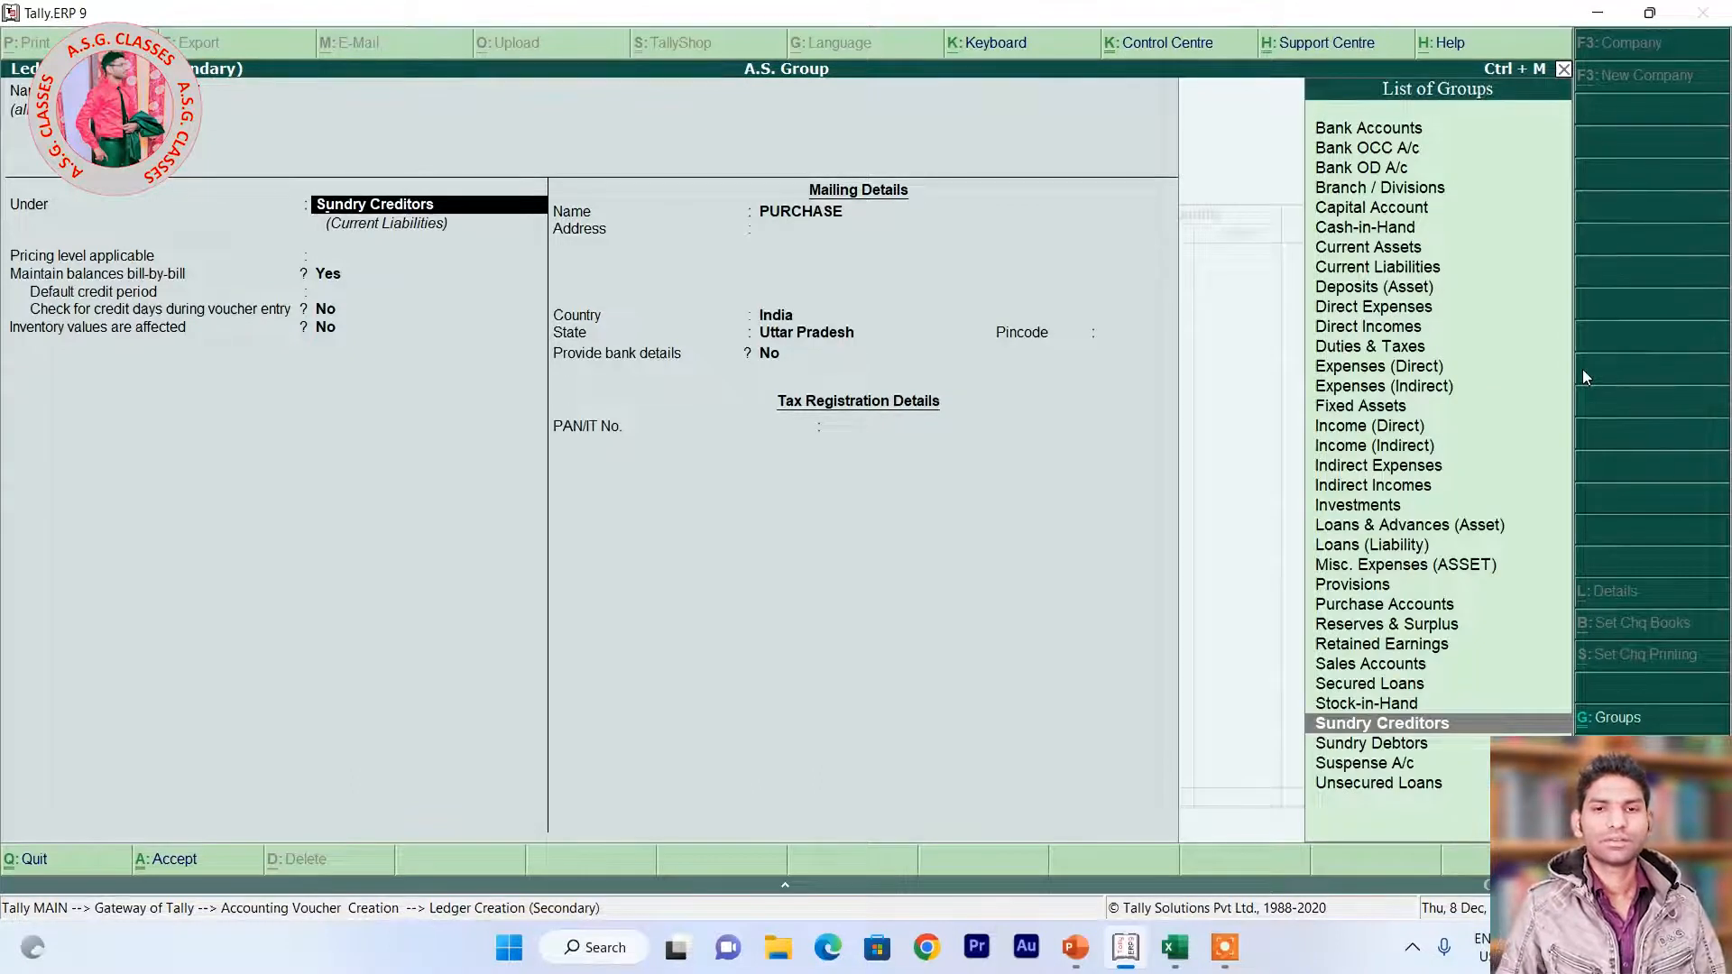
pyautogui.write('P')
pyautogui.press('Return')
pyautogui.press('n')
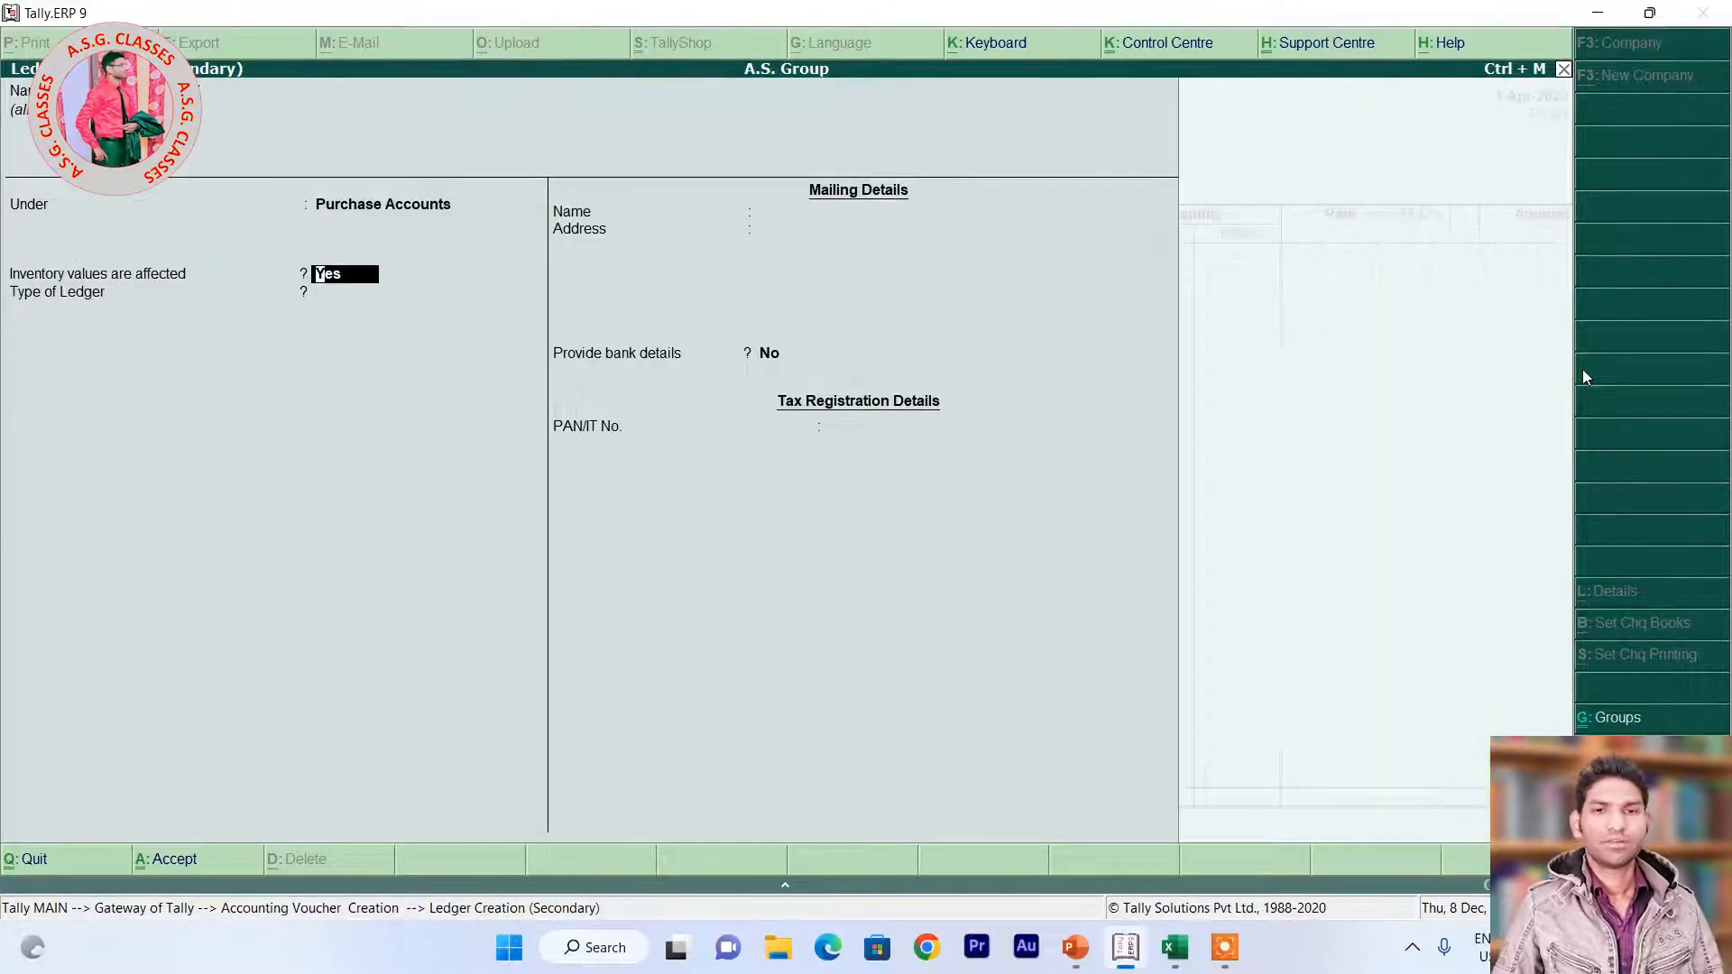
pyautogui.hotkey('ctrl', 'a')
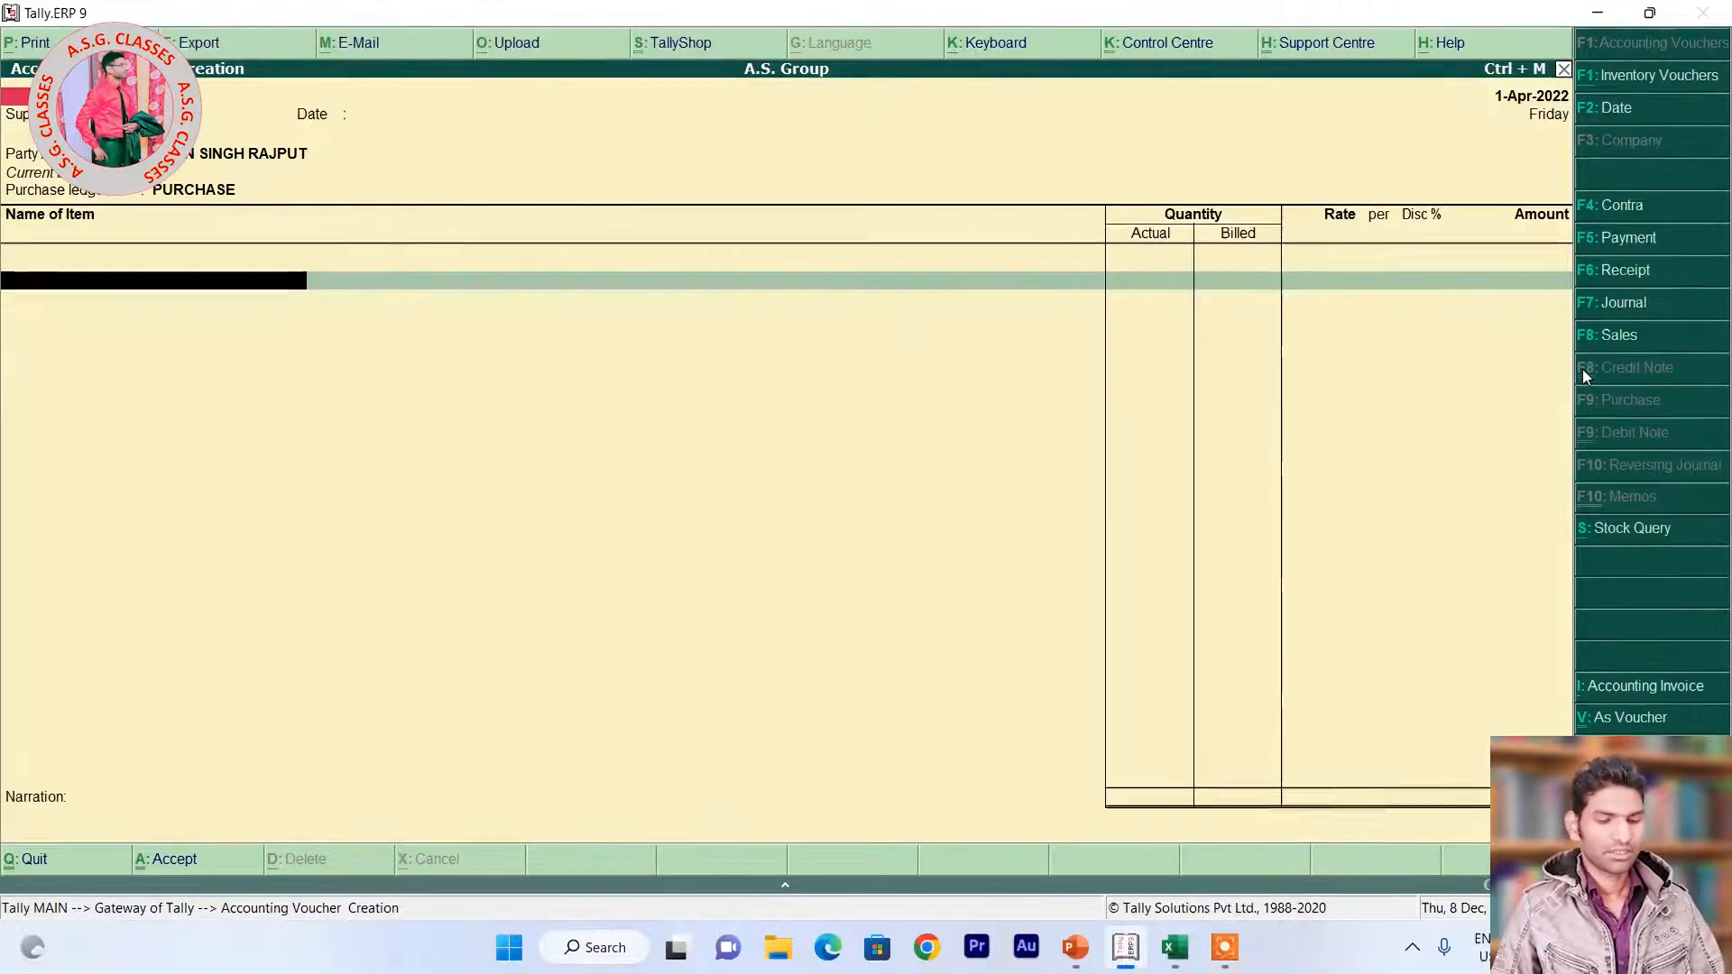
# Finish the Vivo Mobile line at 250 Pcs, checking its purchase rate in Excel cell B4.
pyautogui.write('V')
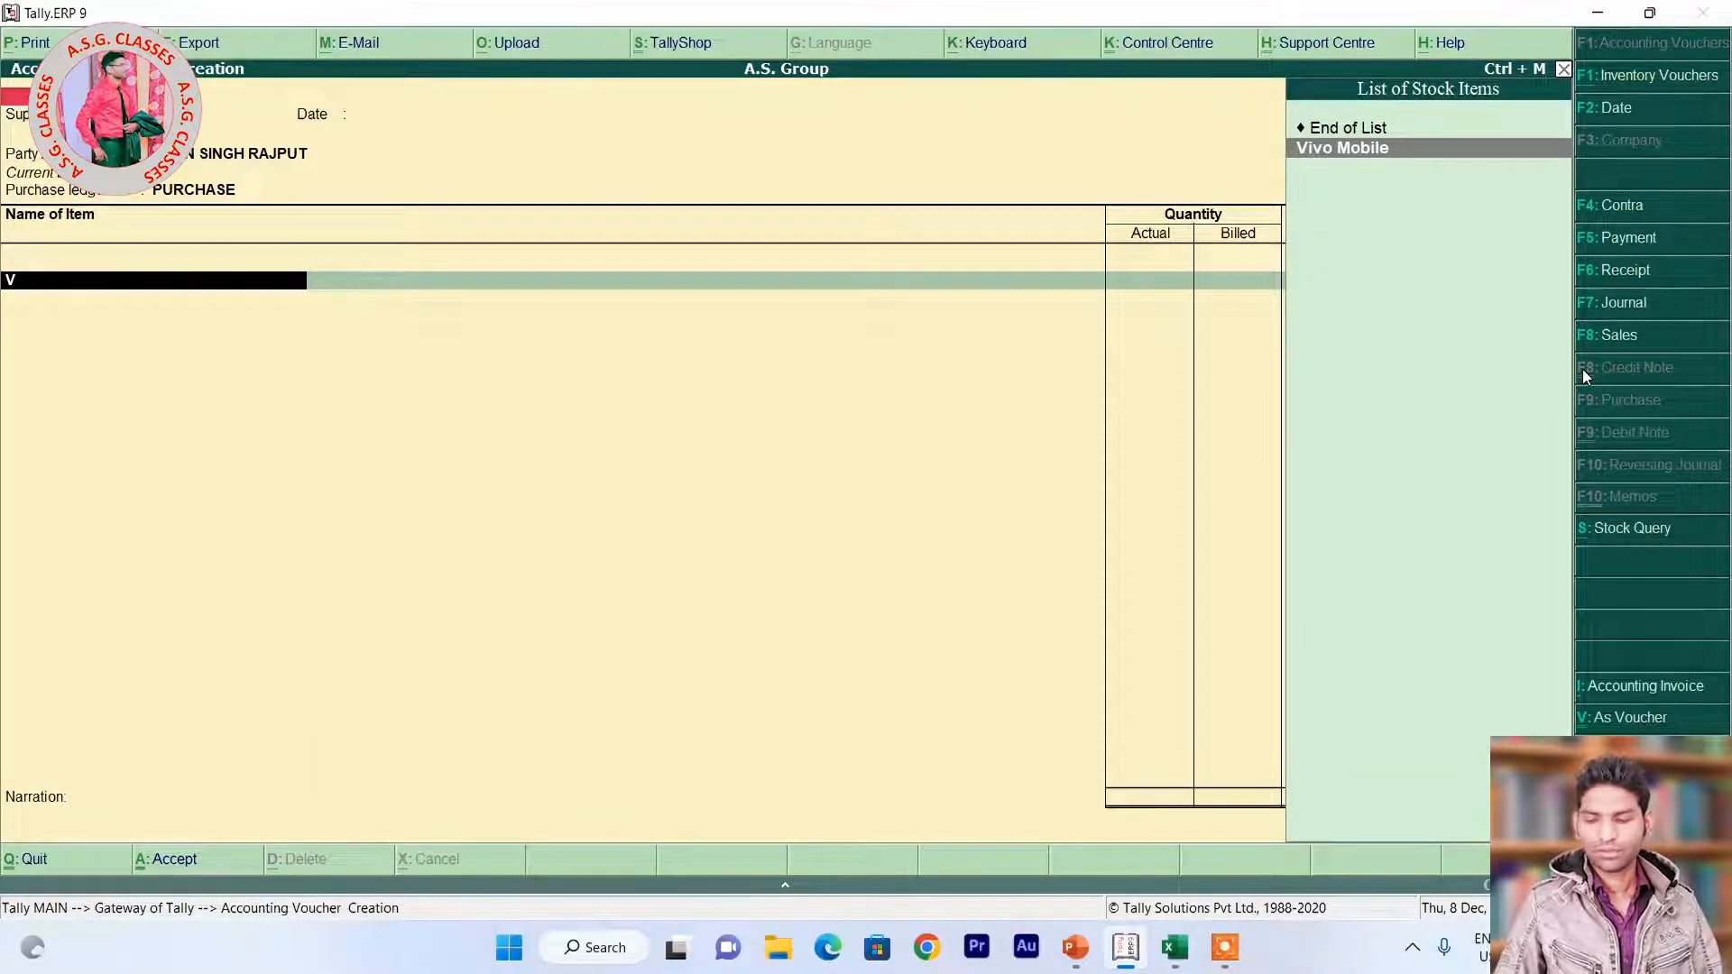
pyautogui.press('Return')
pyautogui.write('250')
pyautogui.press('Return')
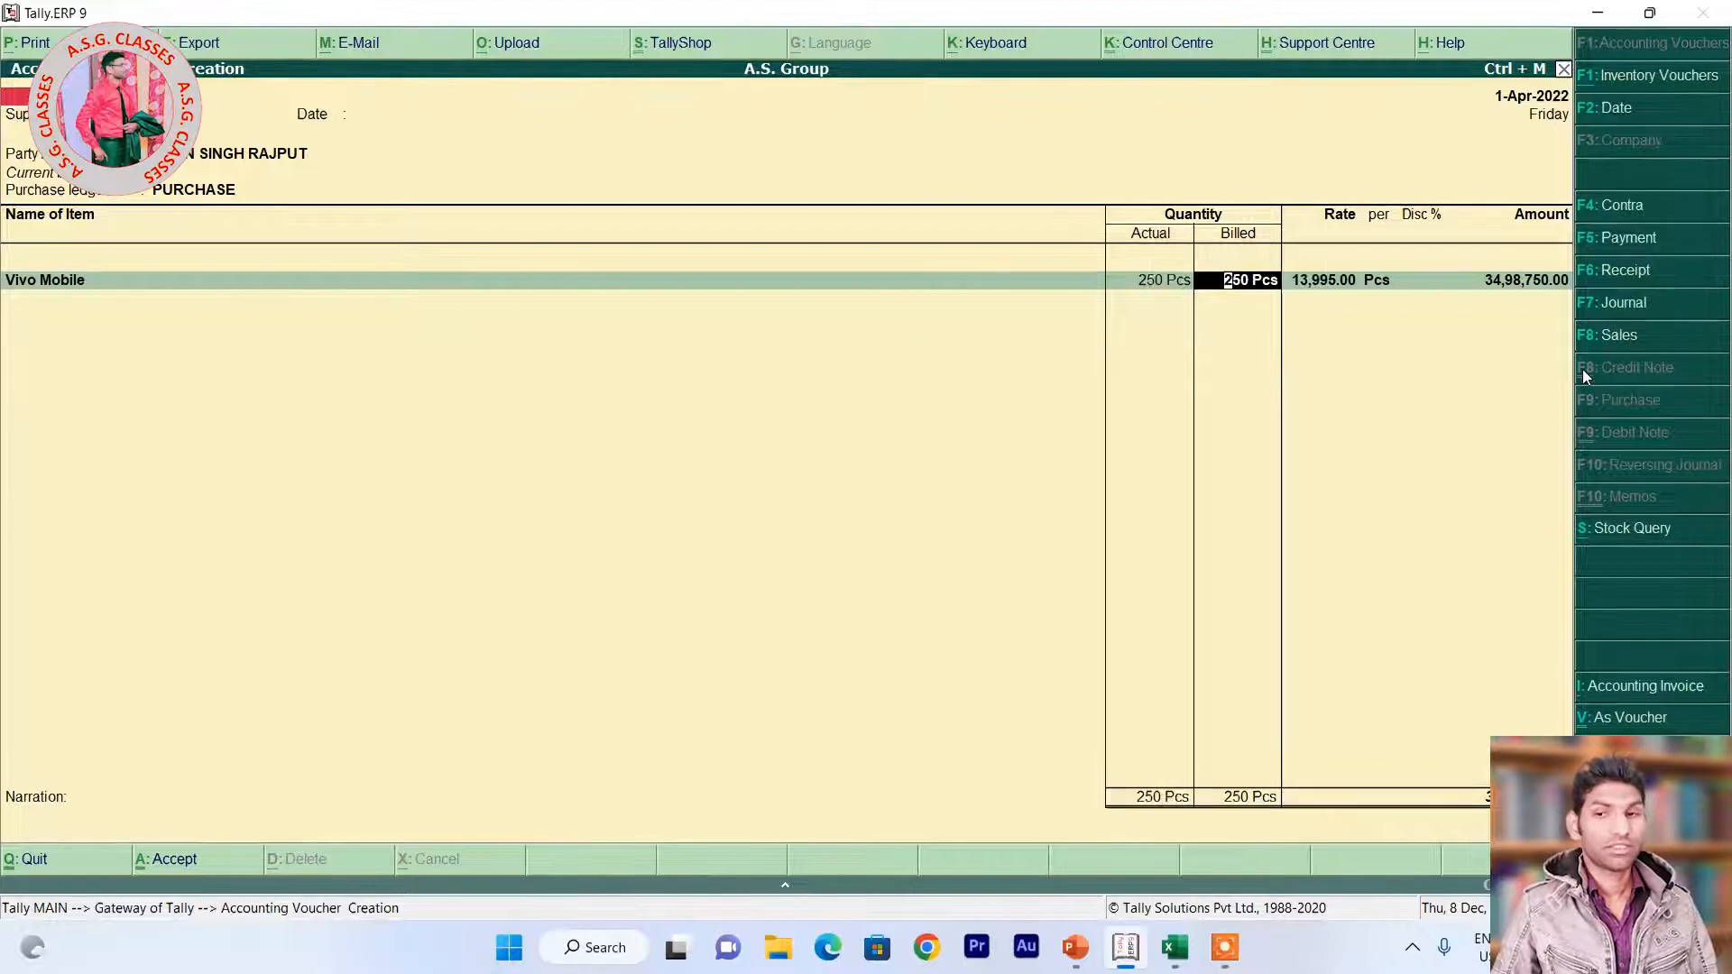
pyautogui.hotkey('alt', 'Tab')
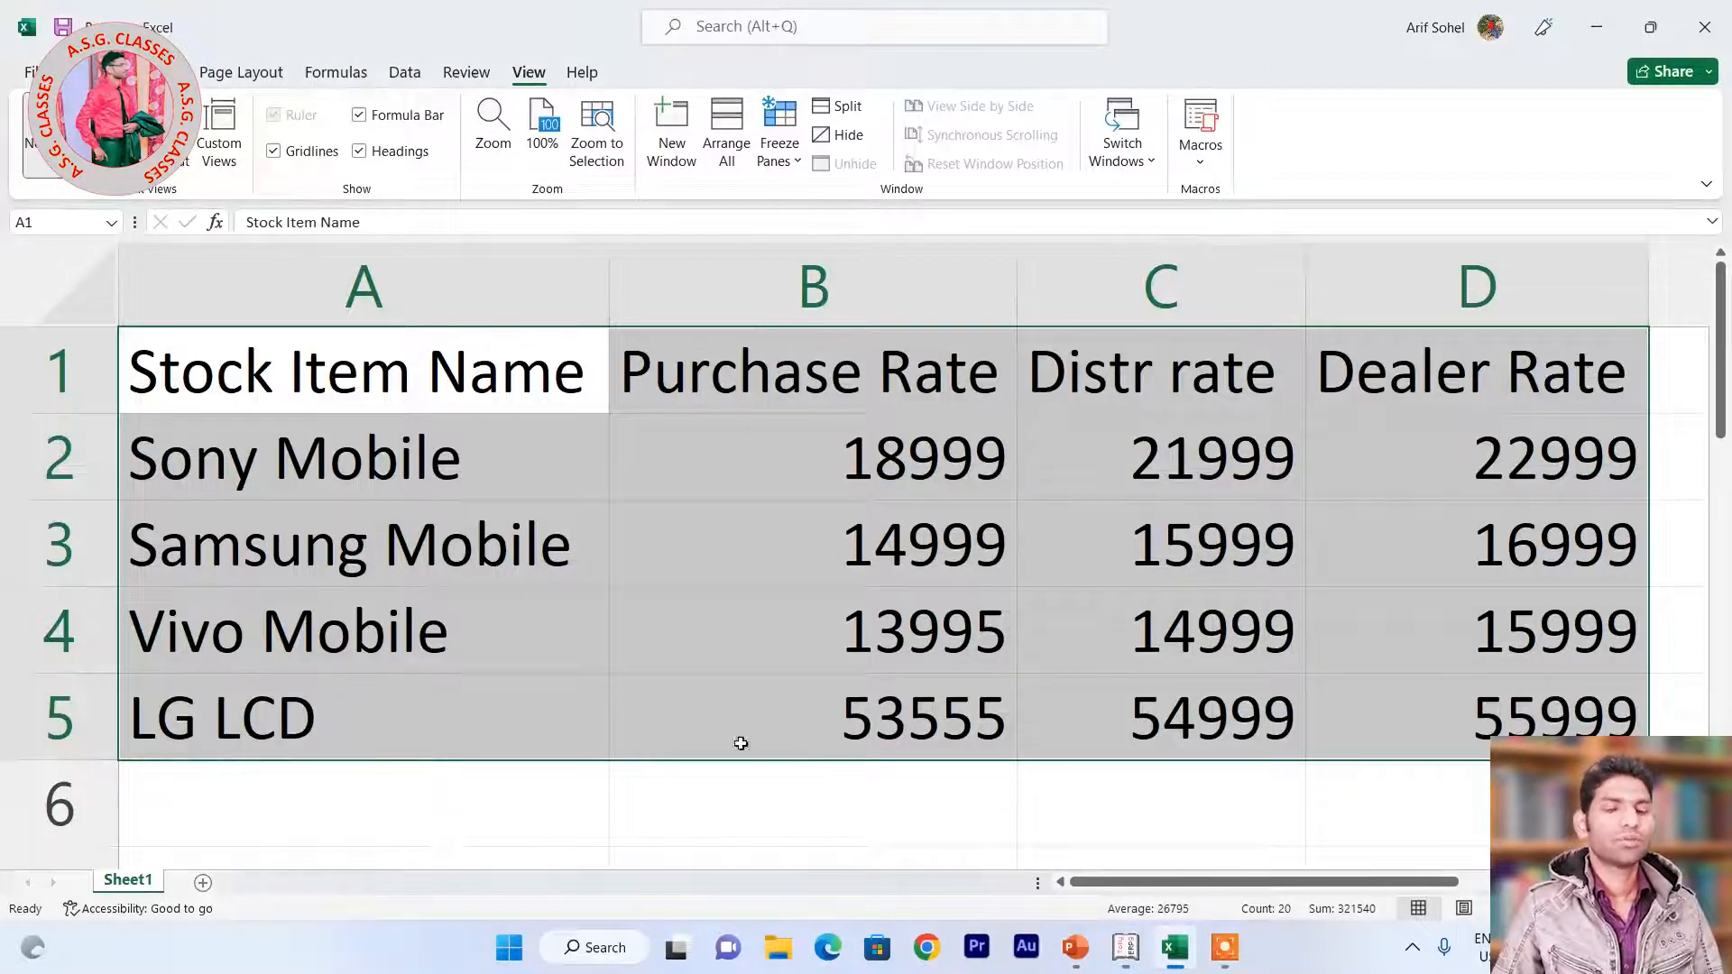
pyautogui.click(896, 651)
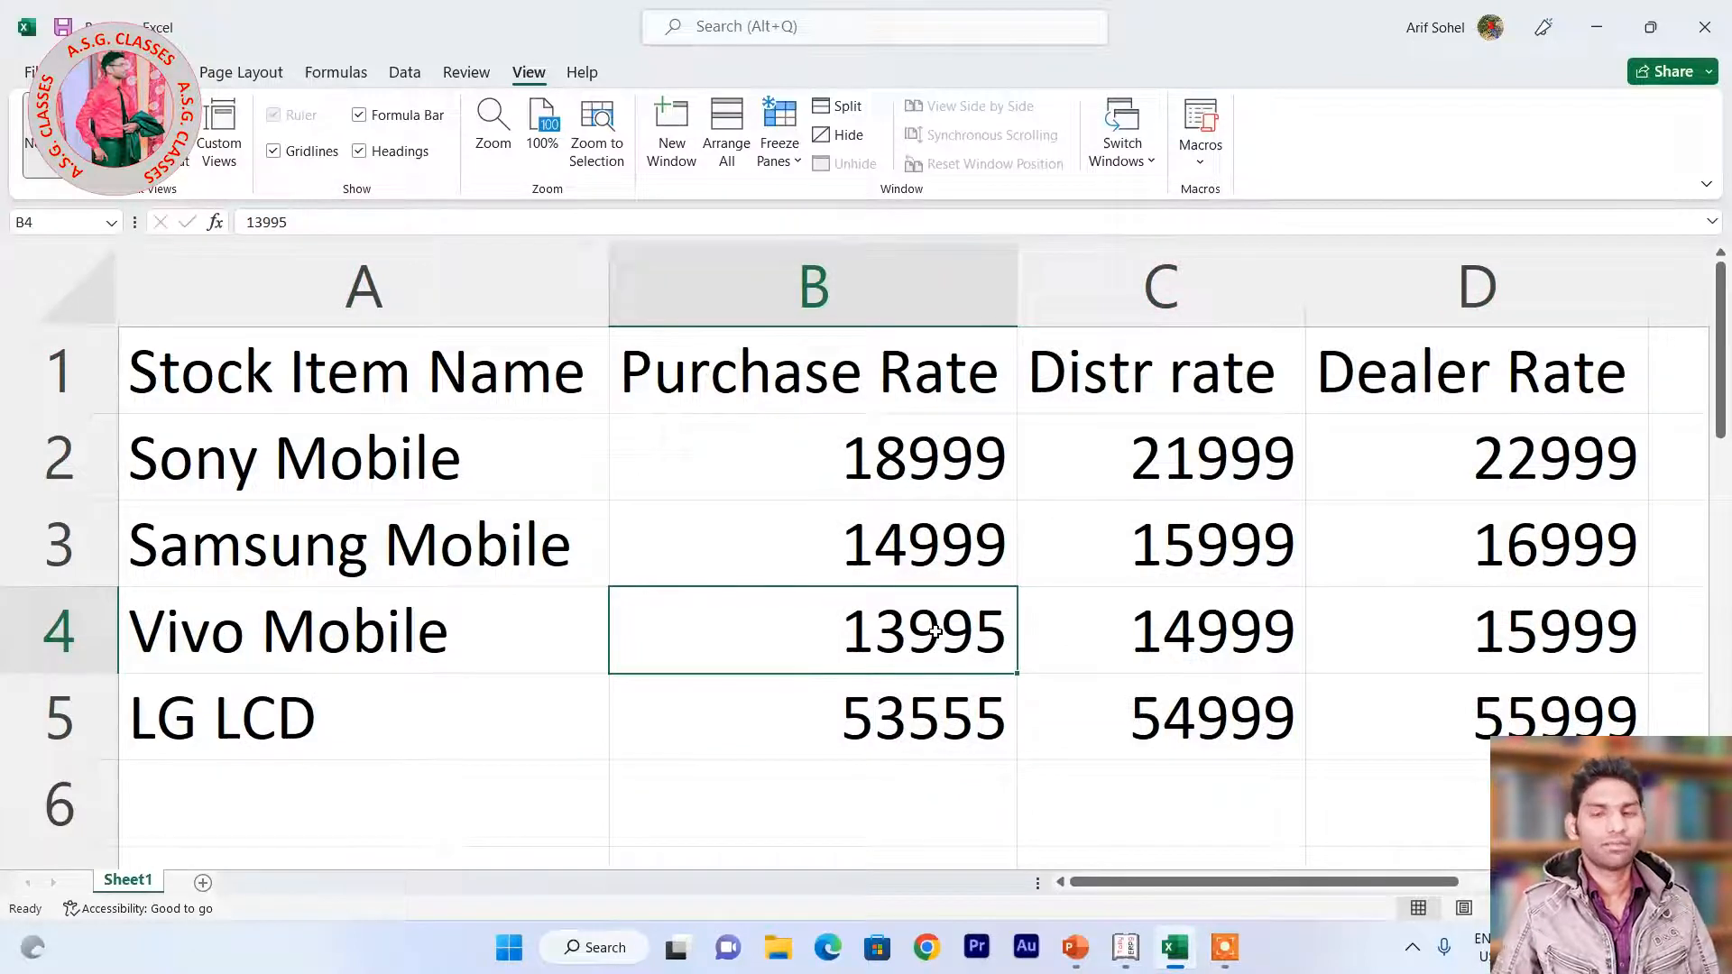
pyautogui.hotkey('alt', 'Tab')
pyautogui.press('Return')
pyautogui.press('Return')
pyautogui.press('Return')
pyautogui.press('Return')
pyautogui.press('Return')
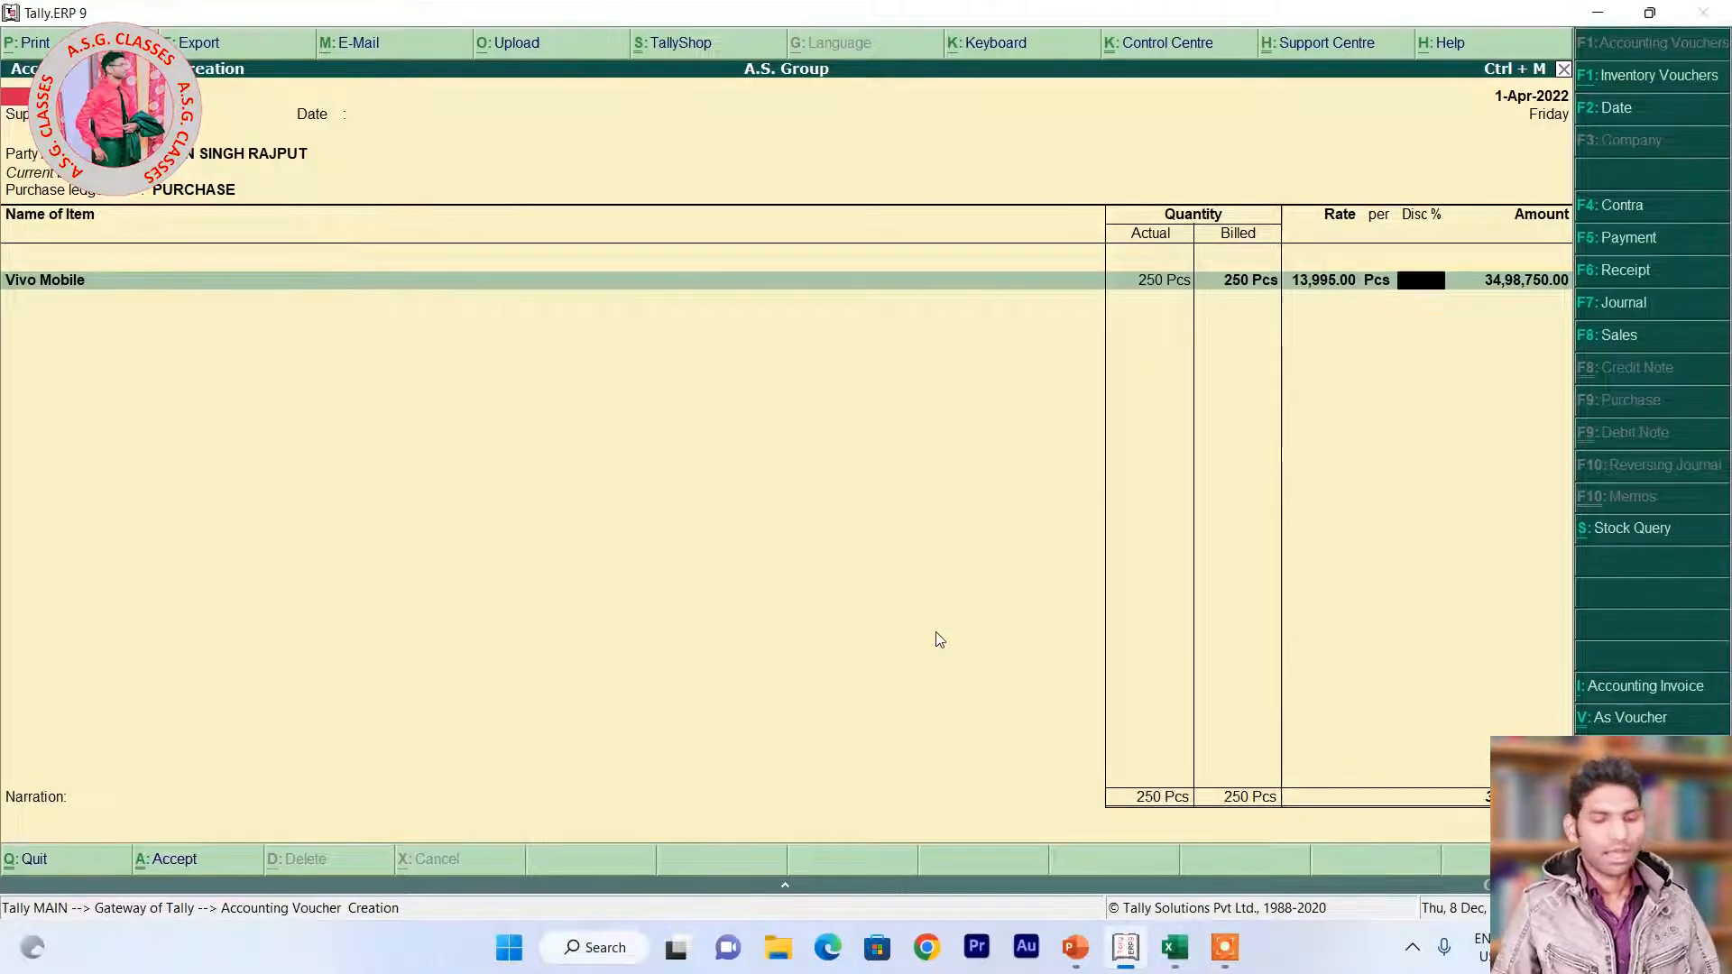
# Add Samsung Mobile at 399 Pcs and 14,999 after checking the Excel purchase rates.
pyautogui.write('S')
pyautogui.press('Down')
pyautogui.press('Up')
pyautogui.press('Return')
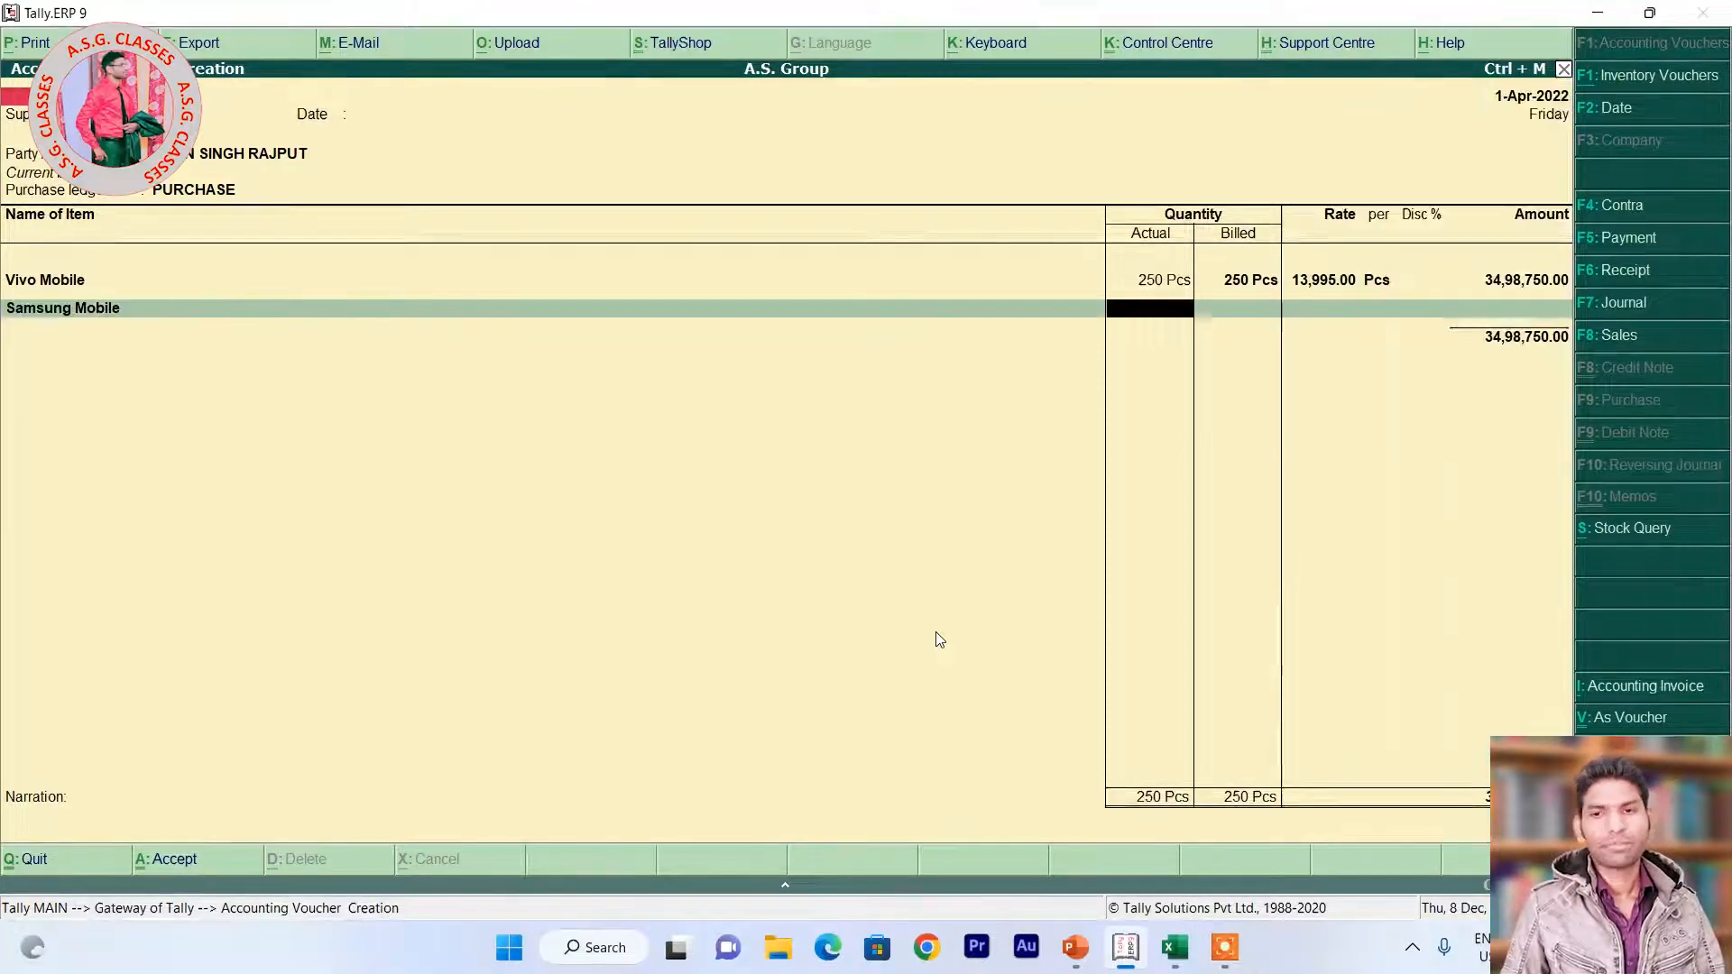
pyautogui.write('399')
pyautogui.press('Return')
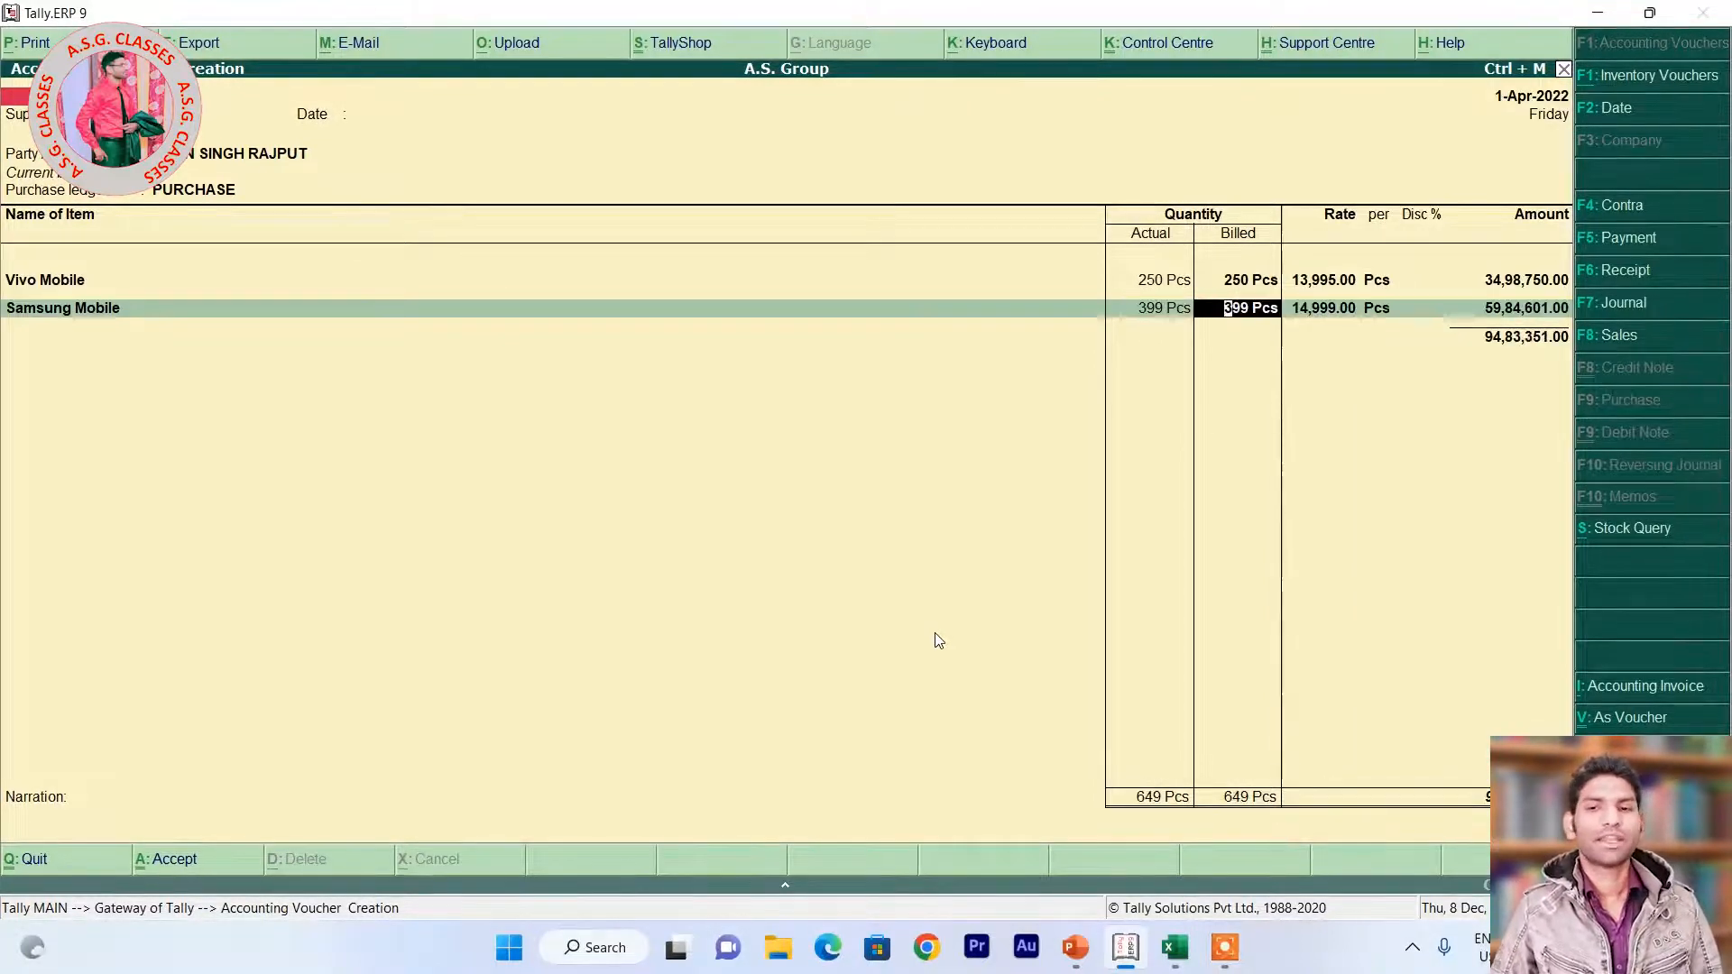
pyautogui.press('Return')
pyautogui.hotkey('alt', 'Tab')
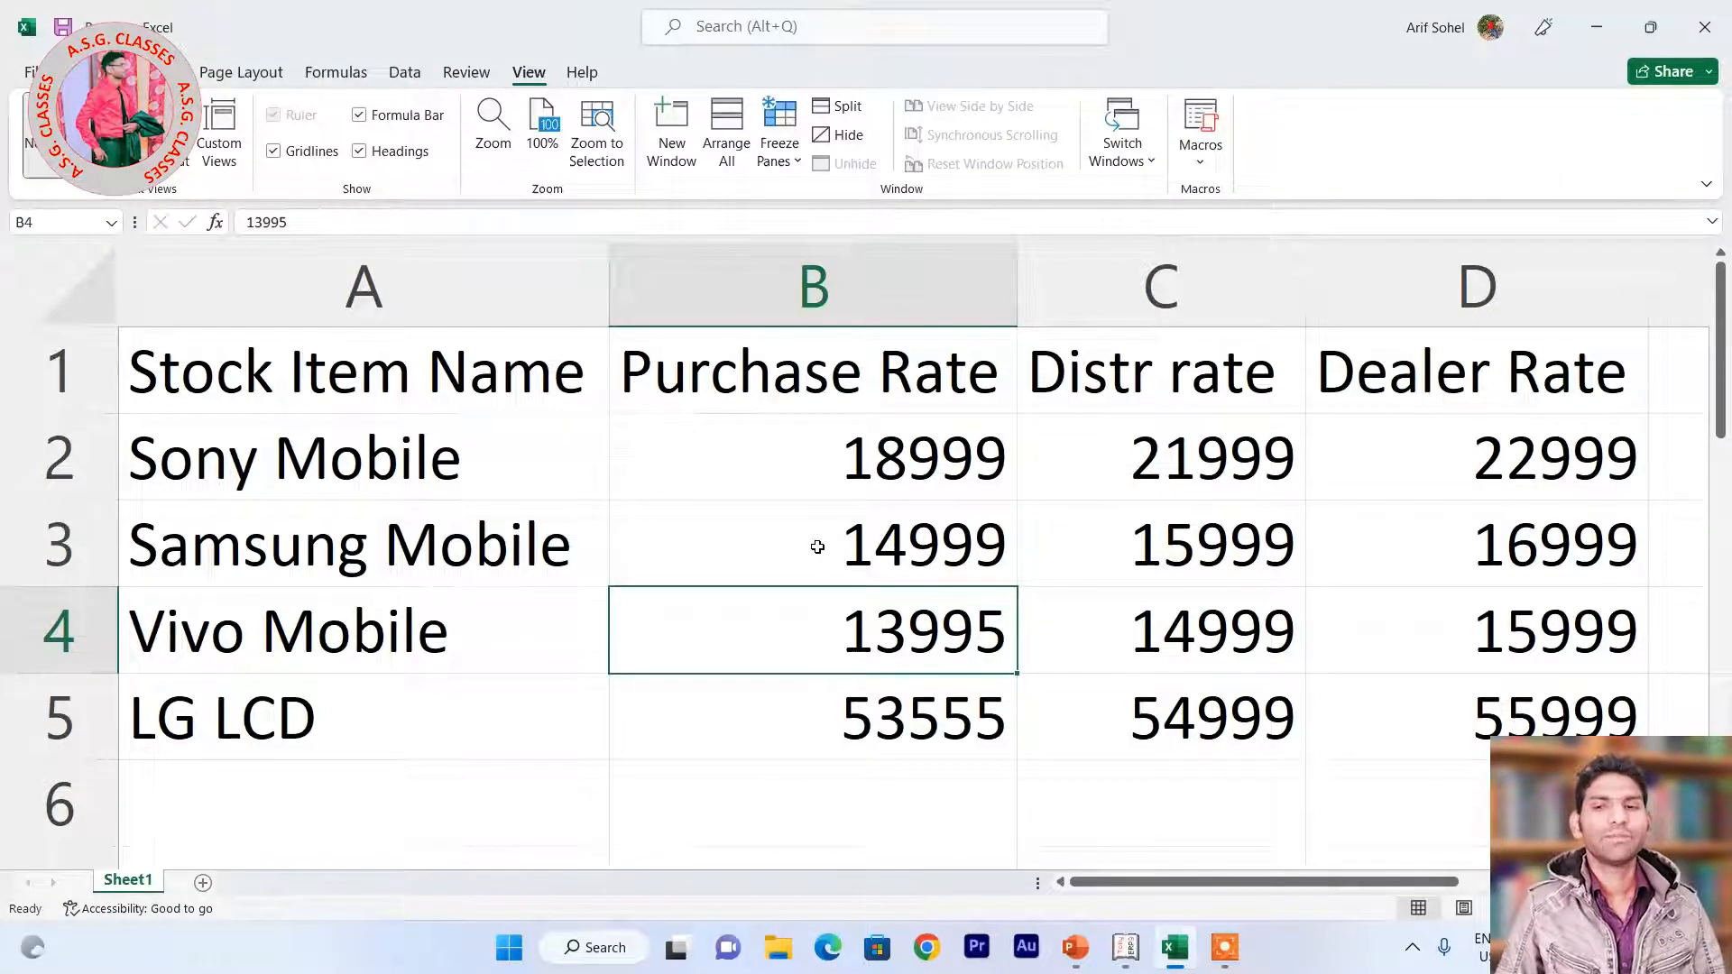
pyautogui.hotkey('alt', 'Tab')
pyautogui.press('Return')
pyautogui.press('Return')
pyautogui.press('Return')
pyautogui.press('Return')
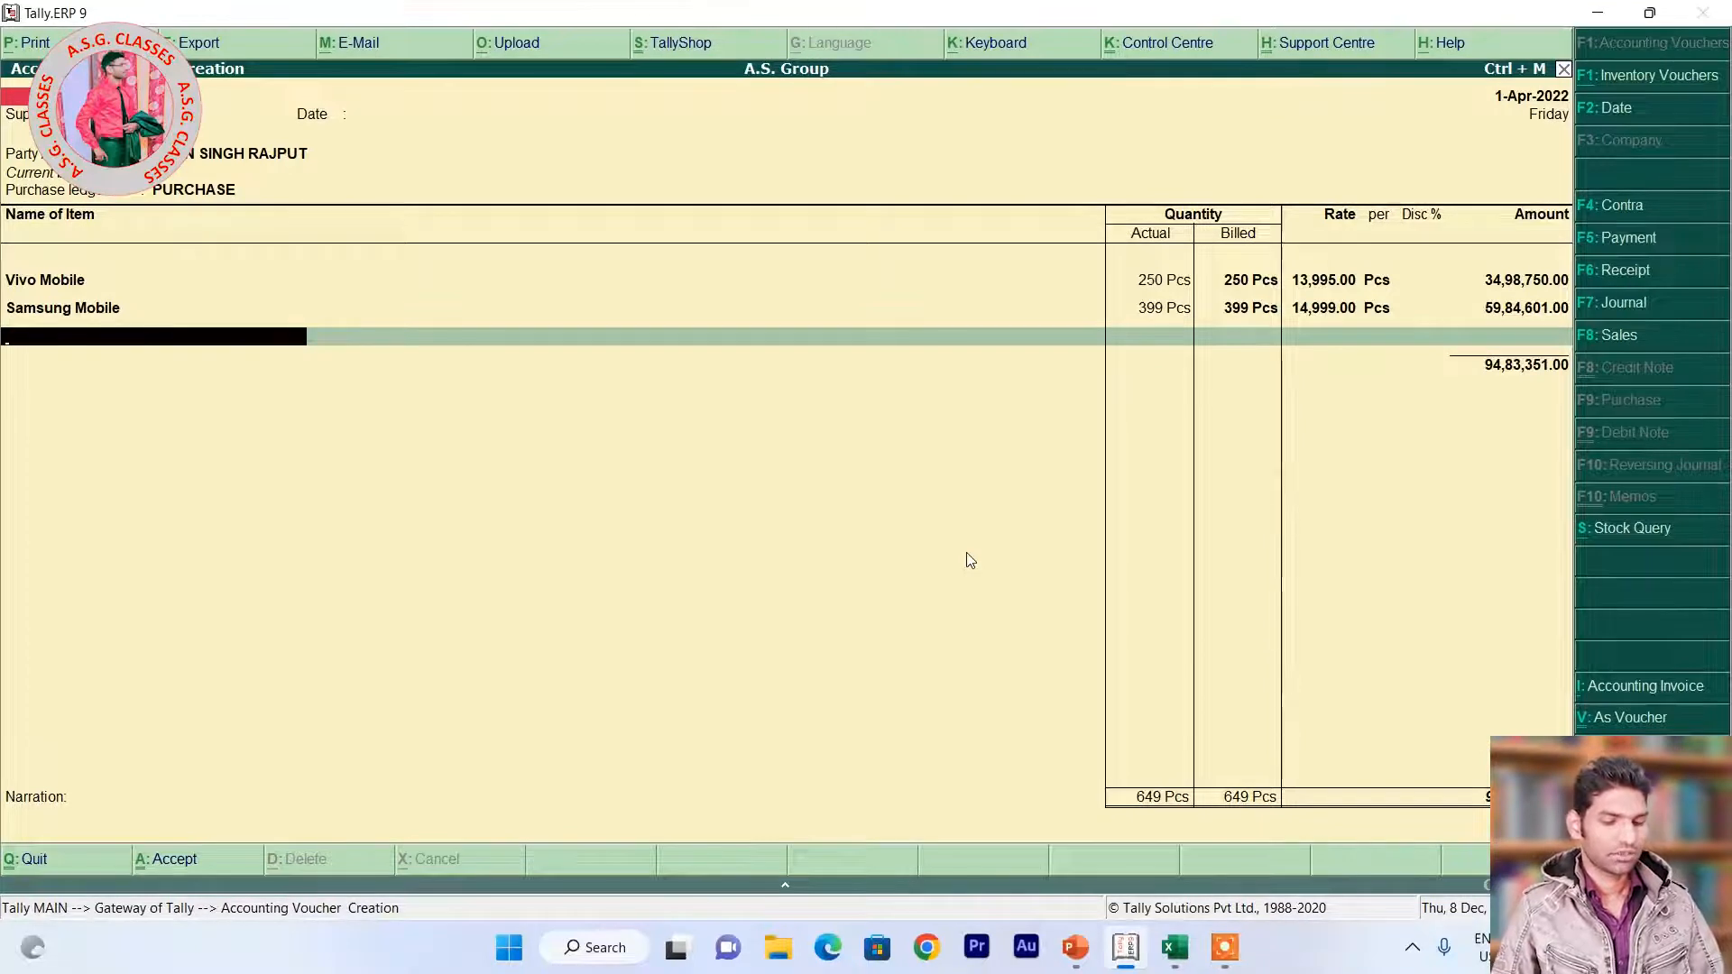
# Add Sony Mobile at 190 Pcs and 18,999, comparing against the Excel rate list.
pyautogui.write('S')
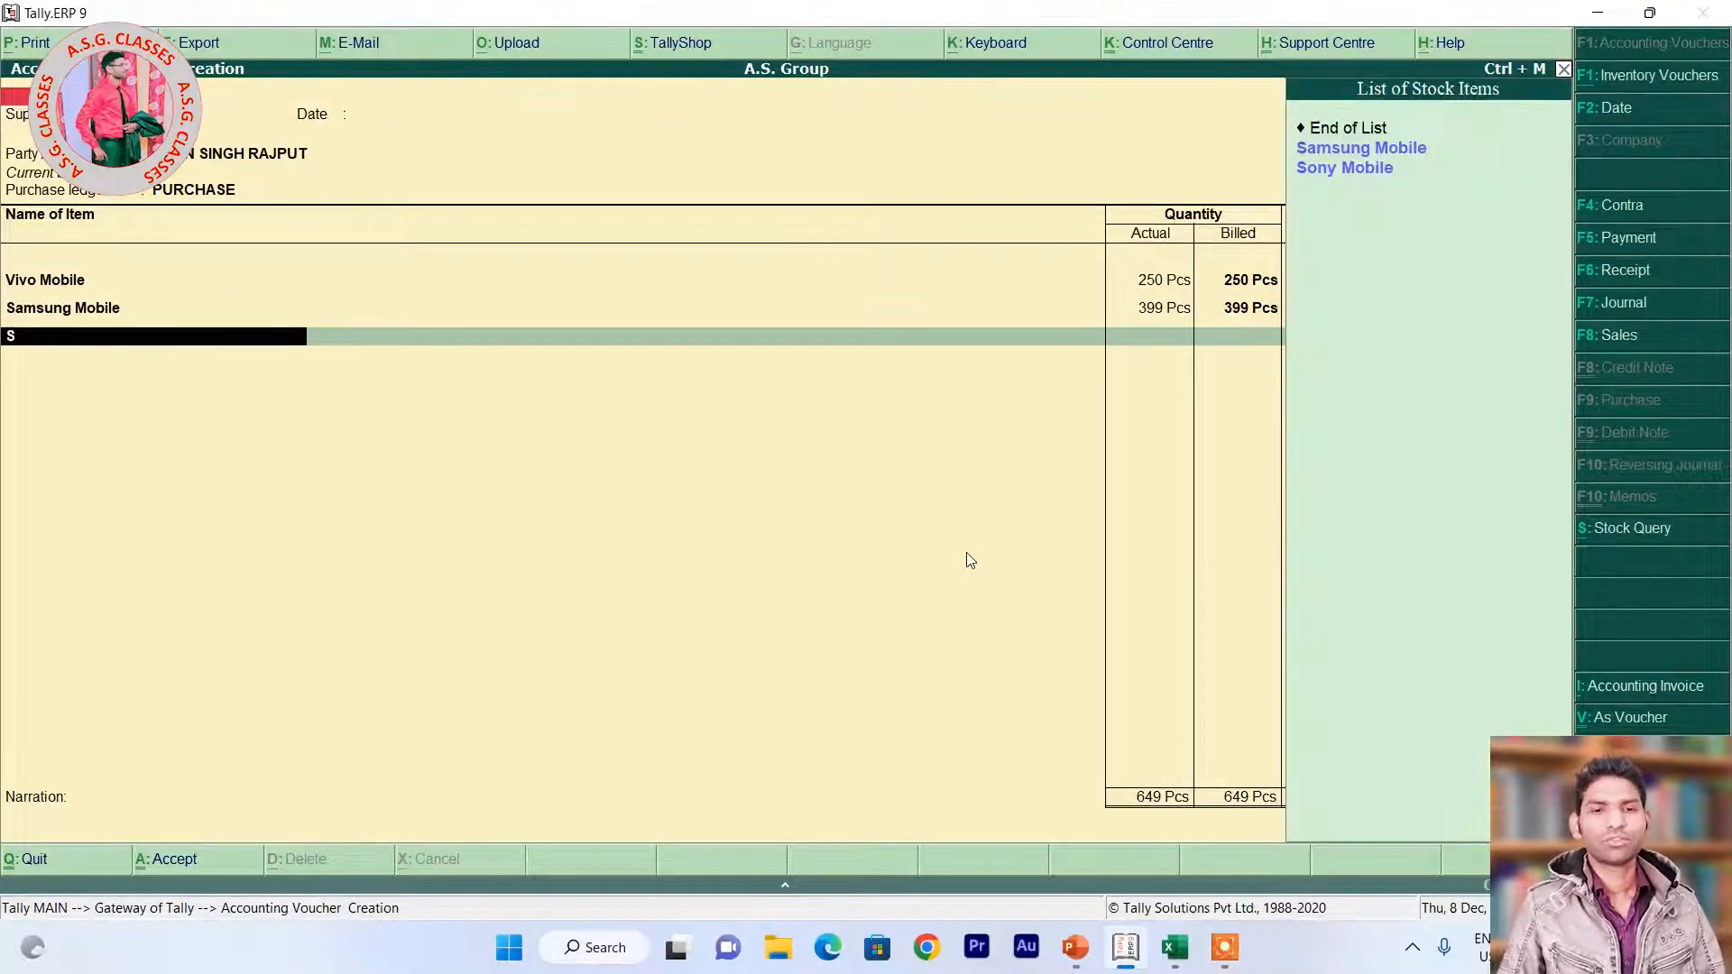
pyautogui.press('Down')
pyautogui.press('Return')
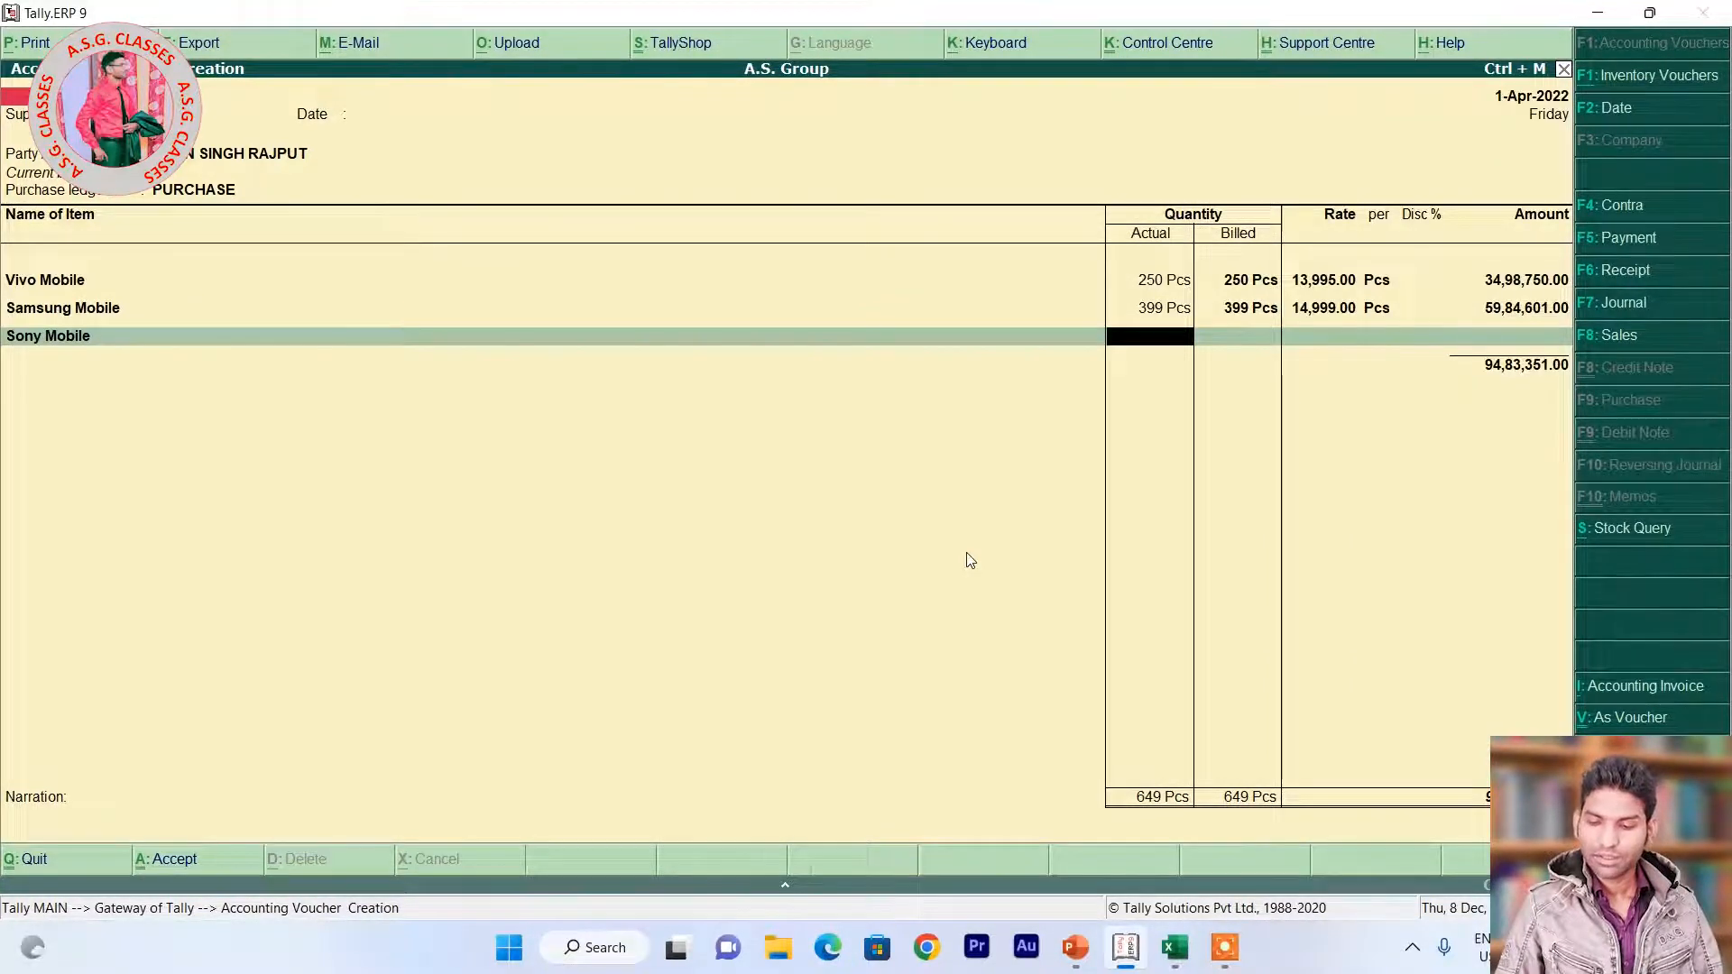
pyautogui.write('190')
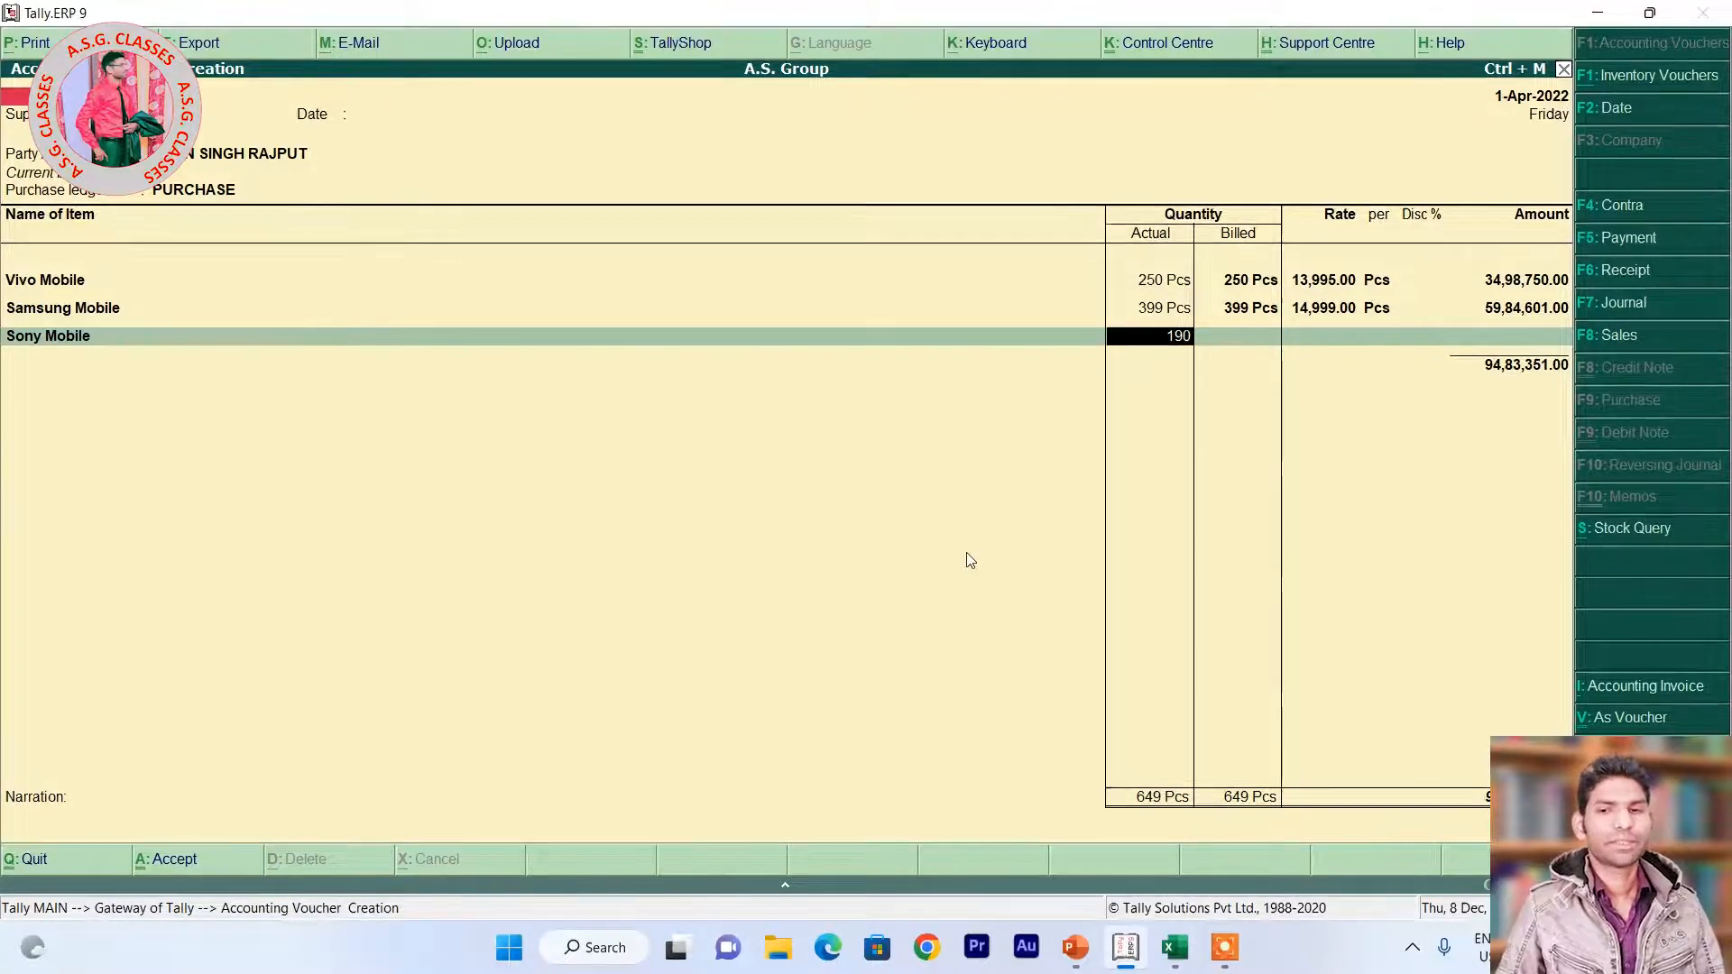
pyautogui.press('Return')
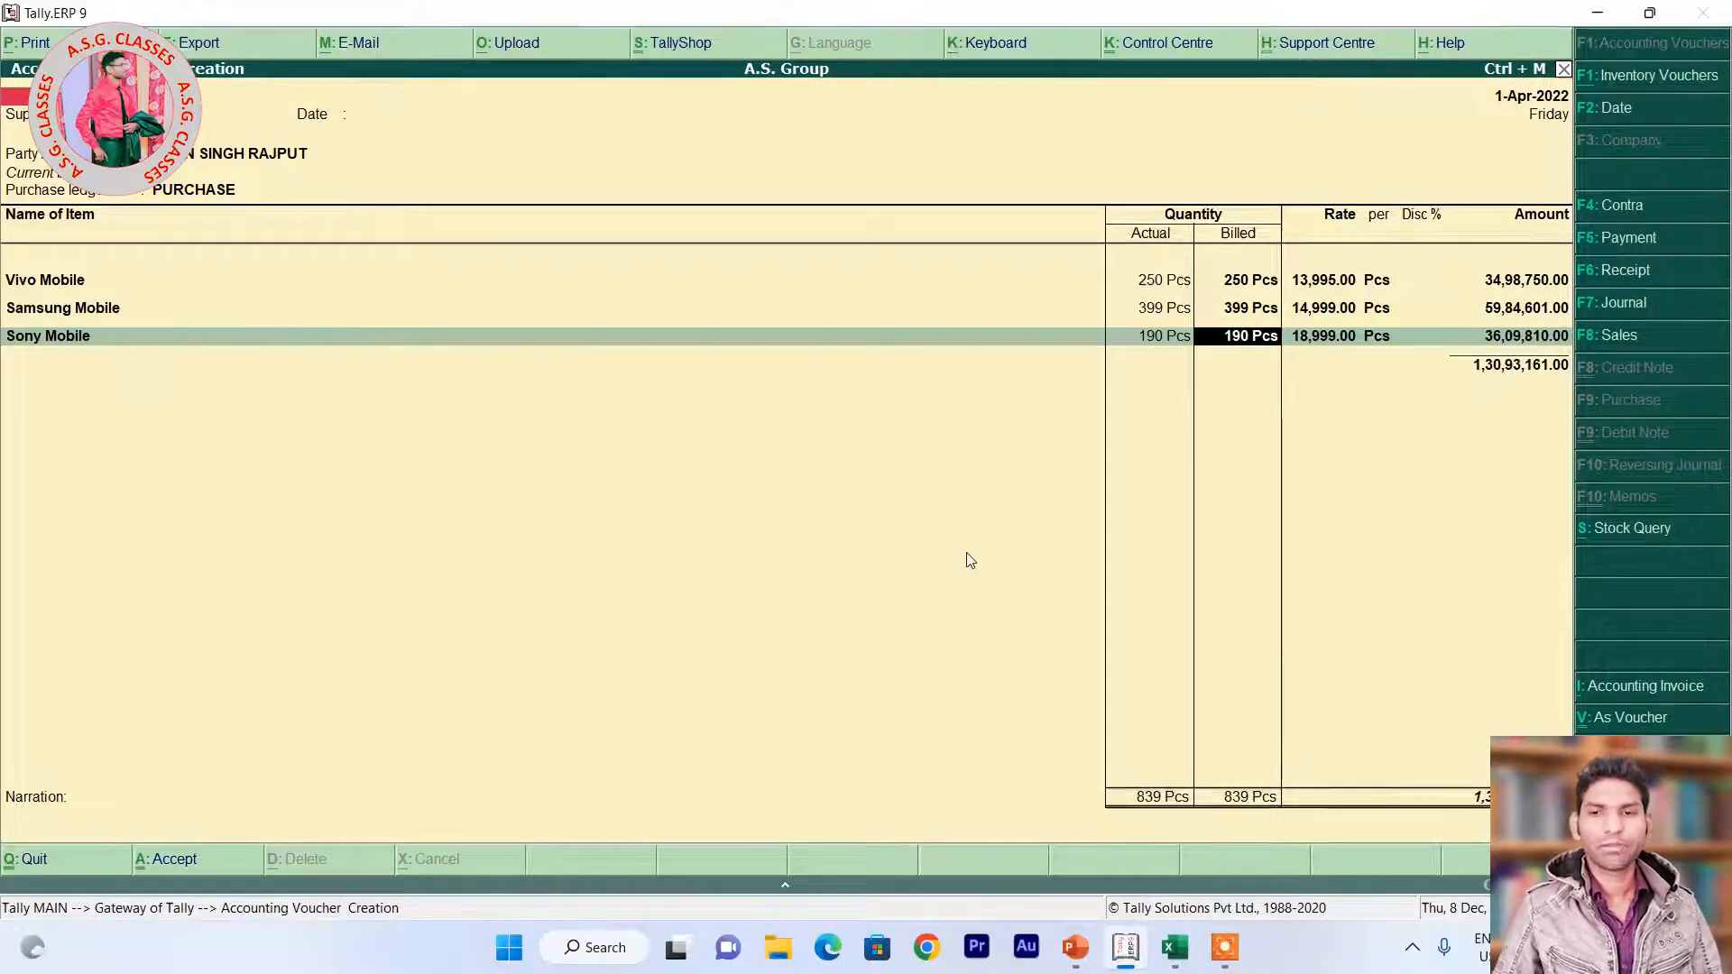
pyautogui.hotkey('alt', 'Tab')
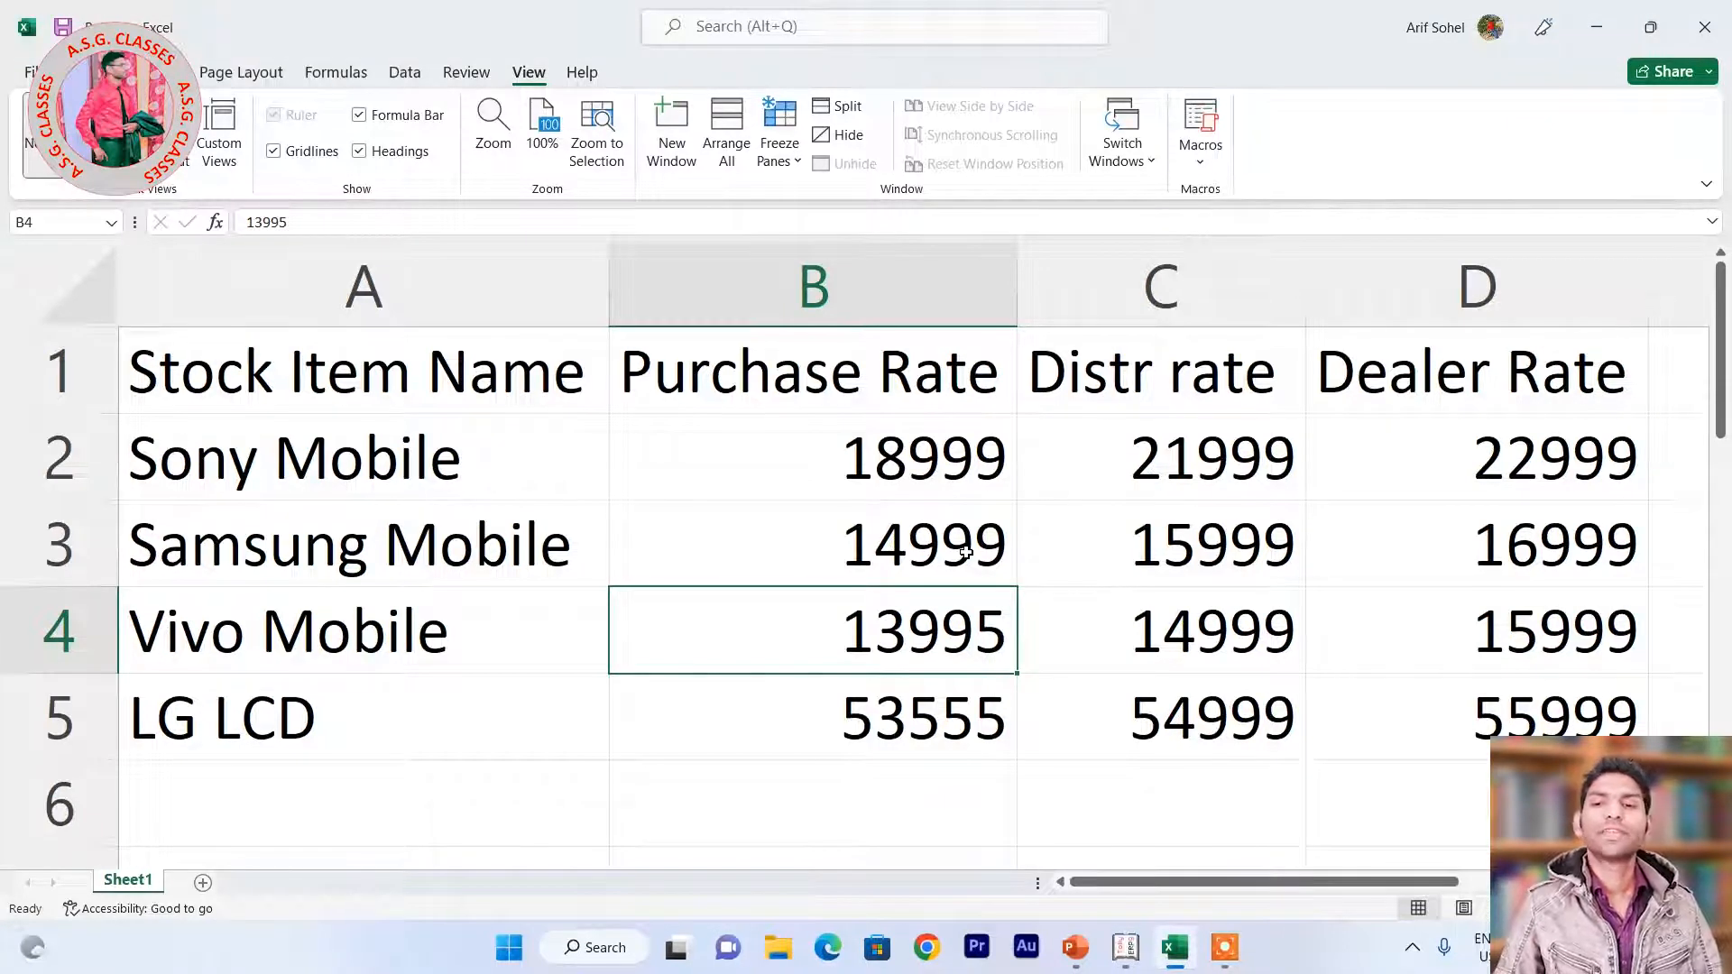
pyautogui.hotkey('alt', 'Tab')
pyautogui.press('Return')
pyautogui.press('Return')
pyautogui.press('Return')
pyautogui.press('Return')
pyautogui.press('Return')
pyautogui.press('Return')
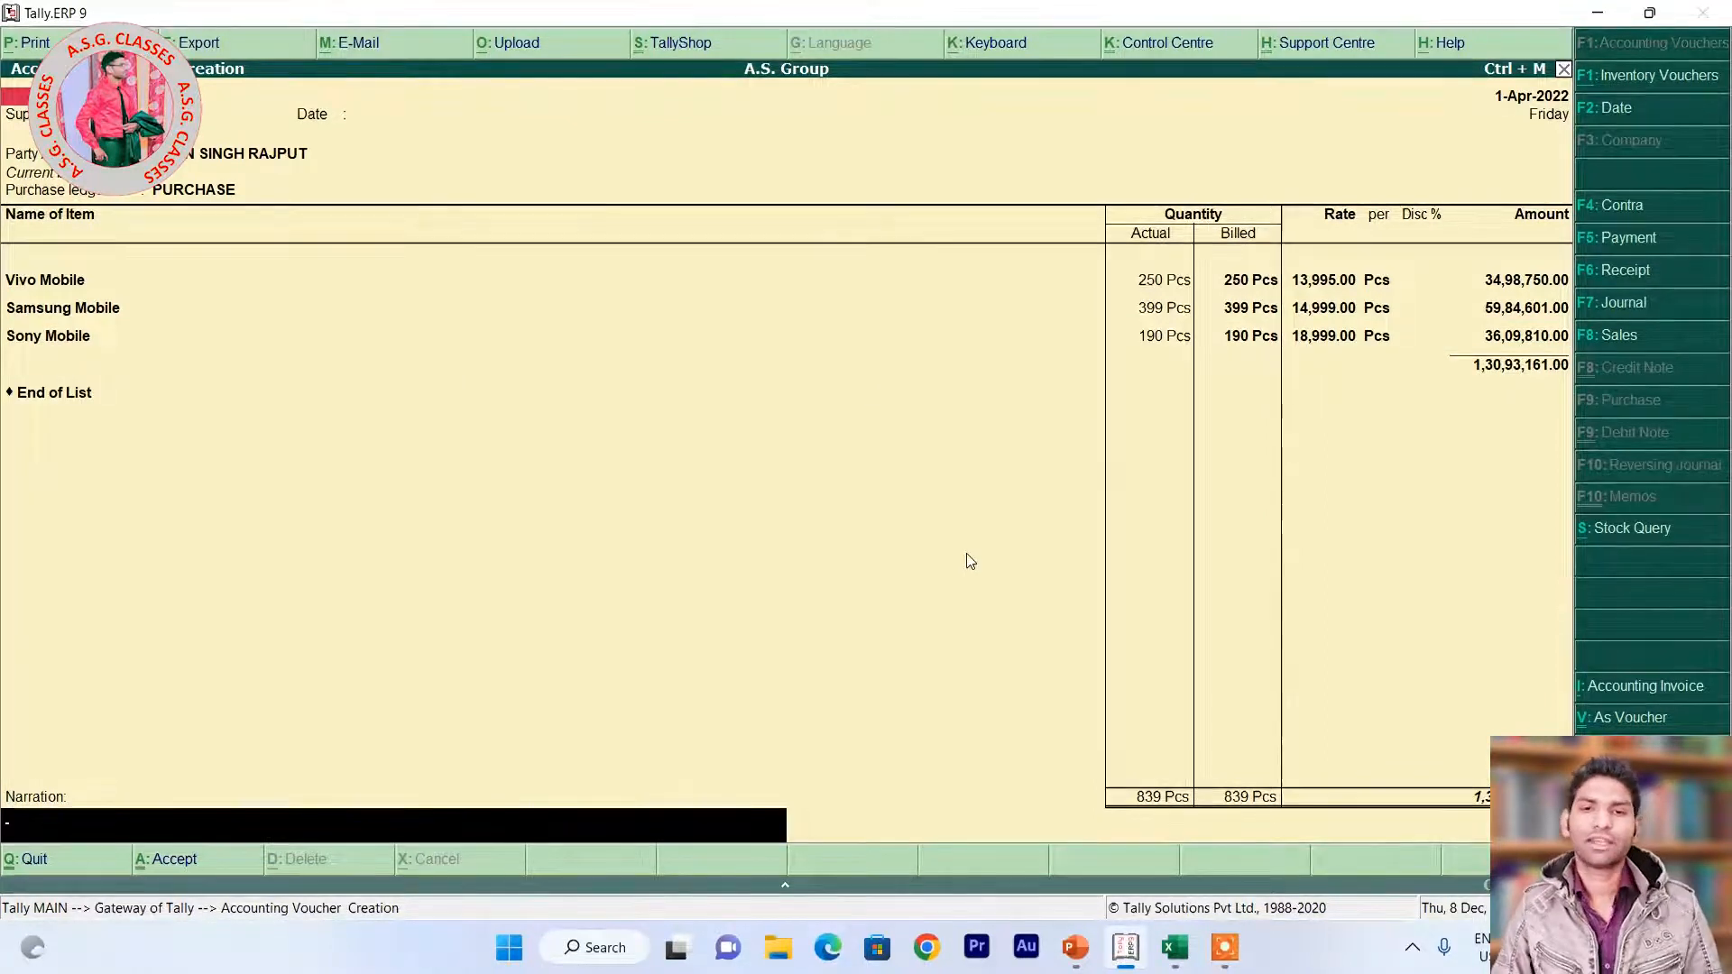
# Save the purchase voucher and start a Sales voucher for the second party ledger.
pyautogui.press('Return')
pyautogui.press('Return')
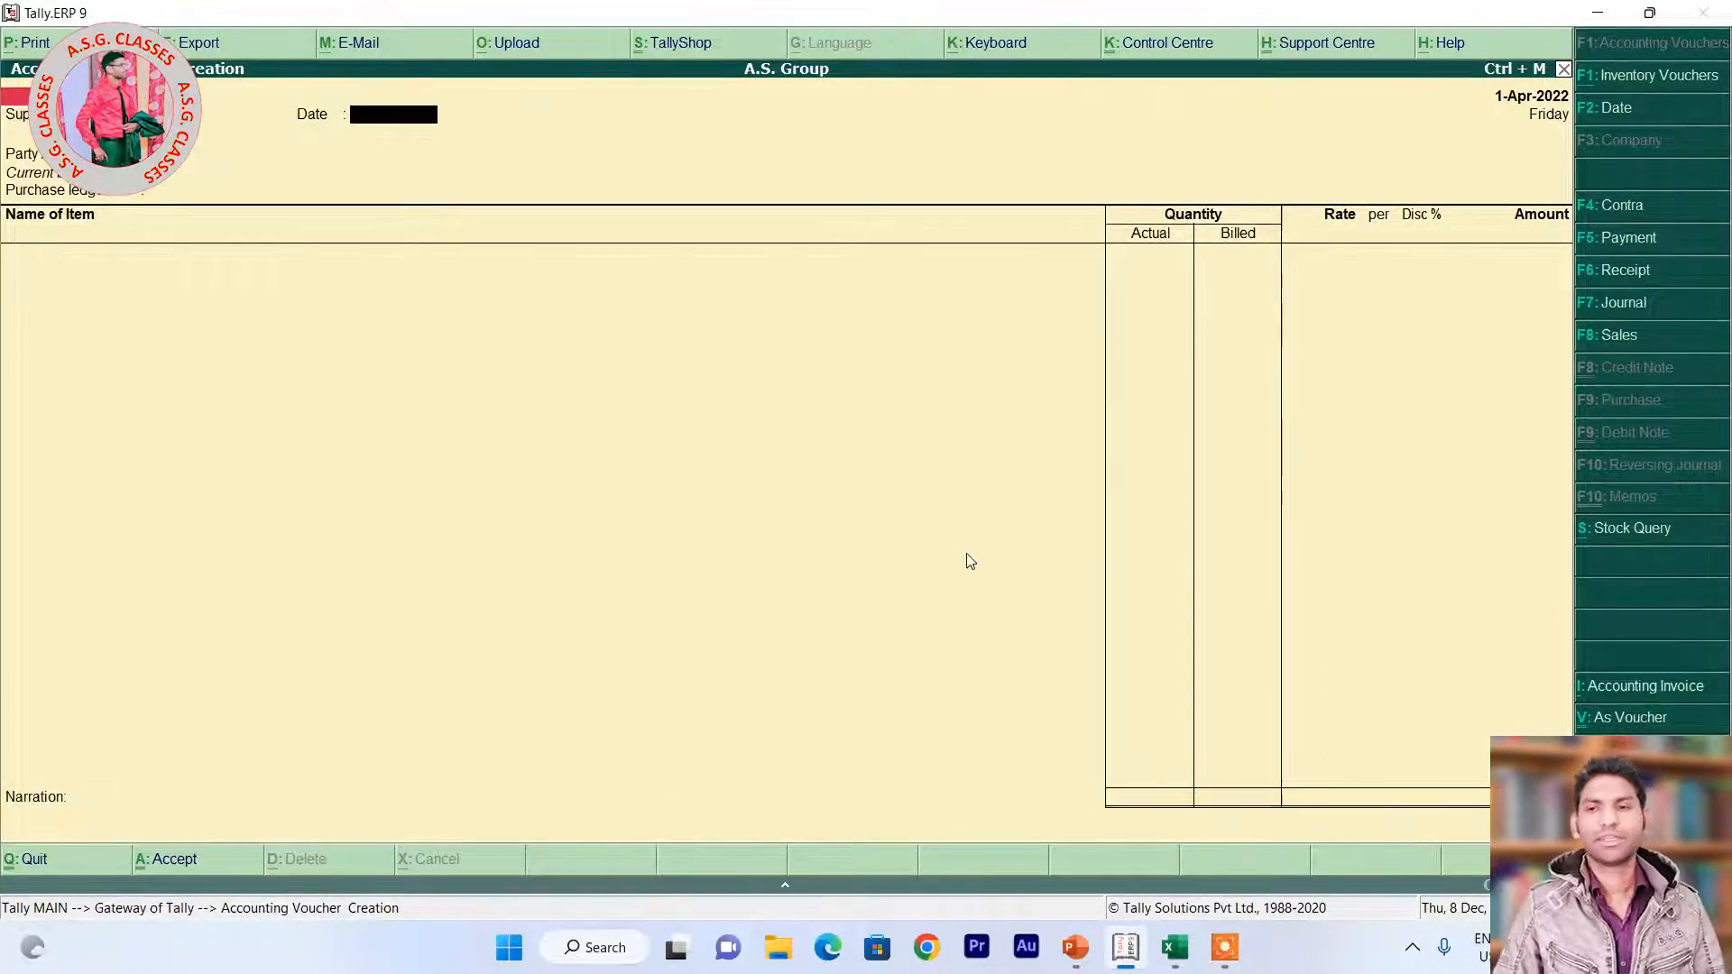
pyautogui.press('BackSpace')
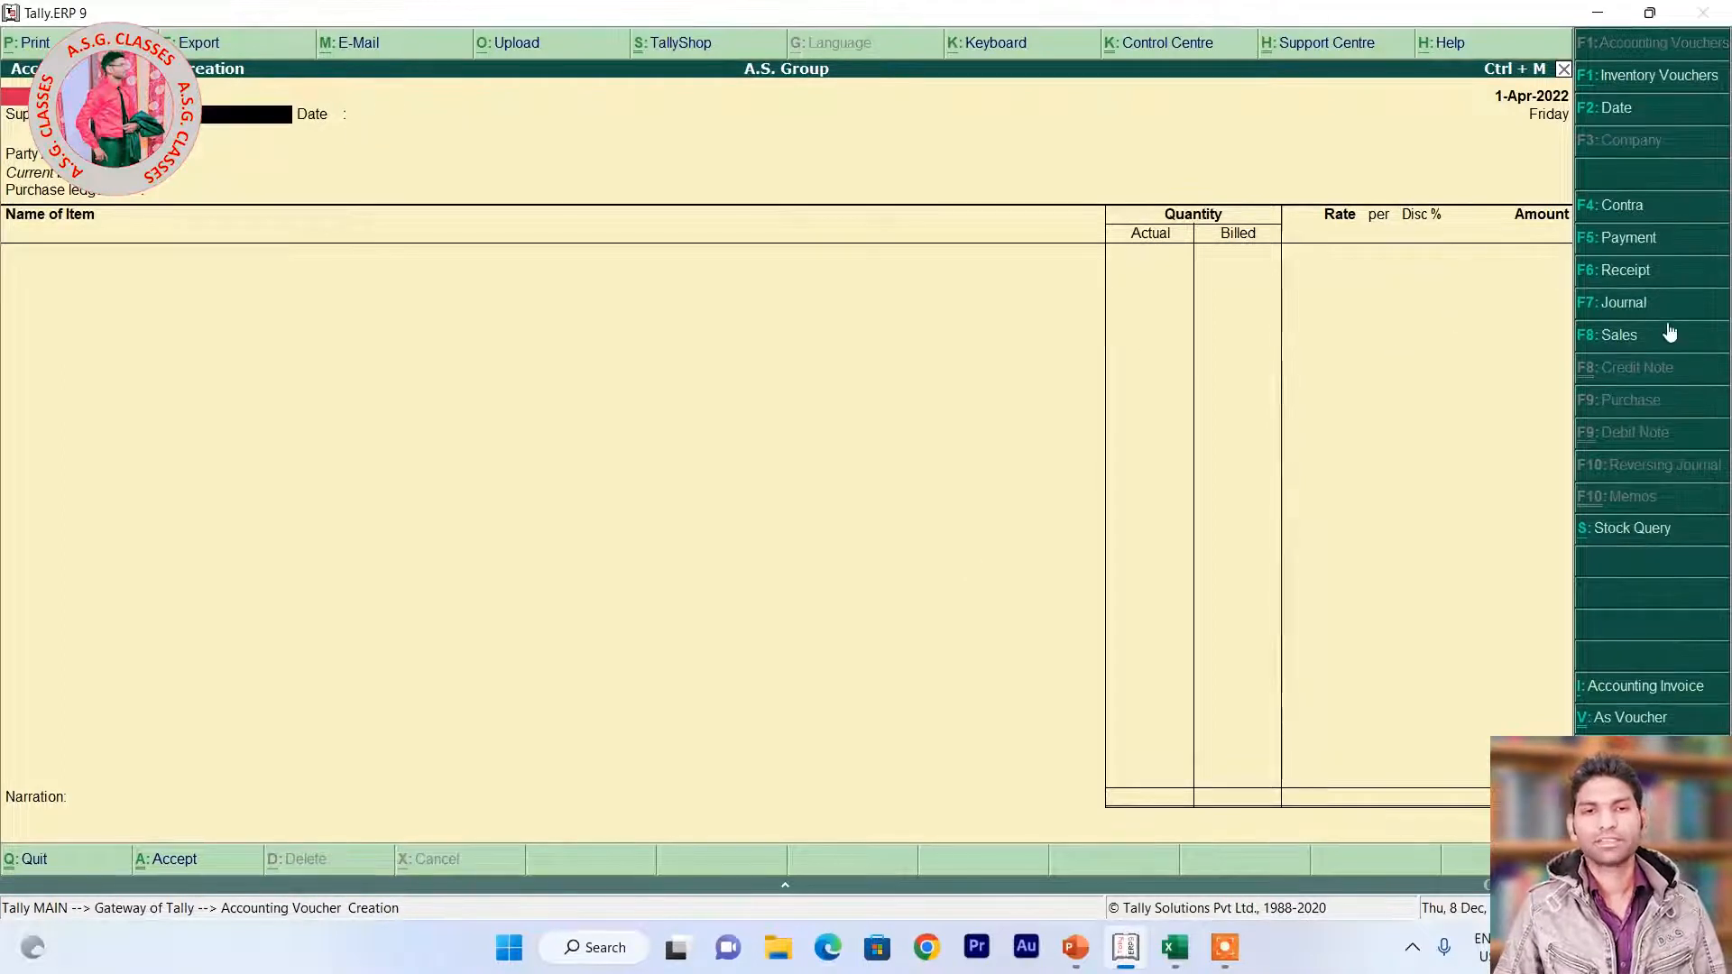
pyautogui.click(1628, 339)
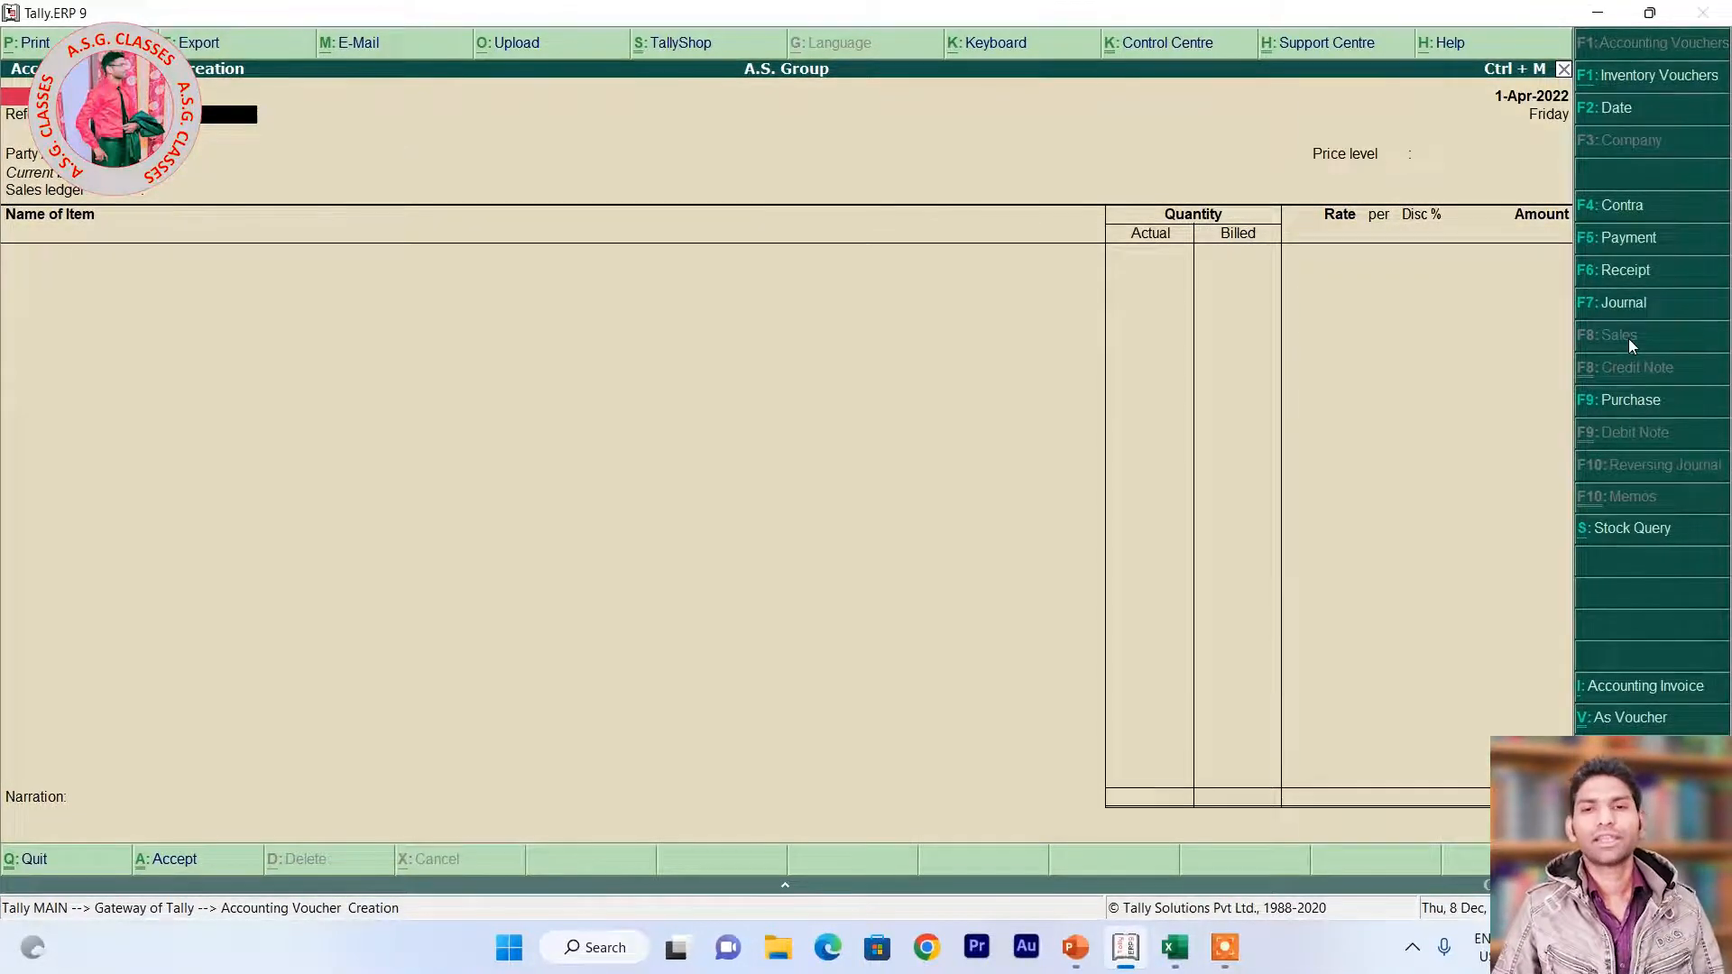
pyautogui.press('Return')
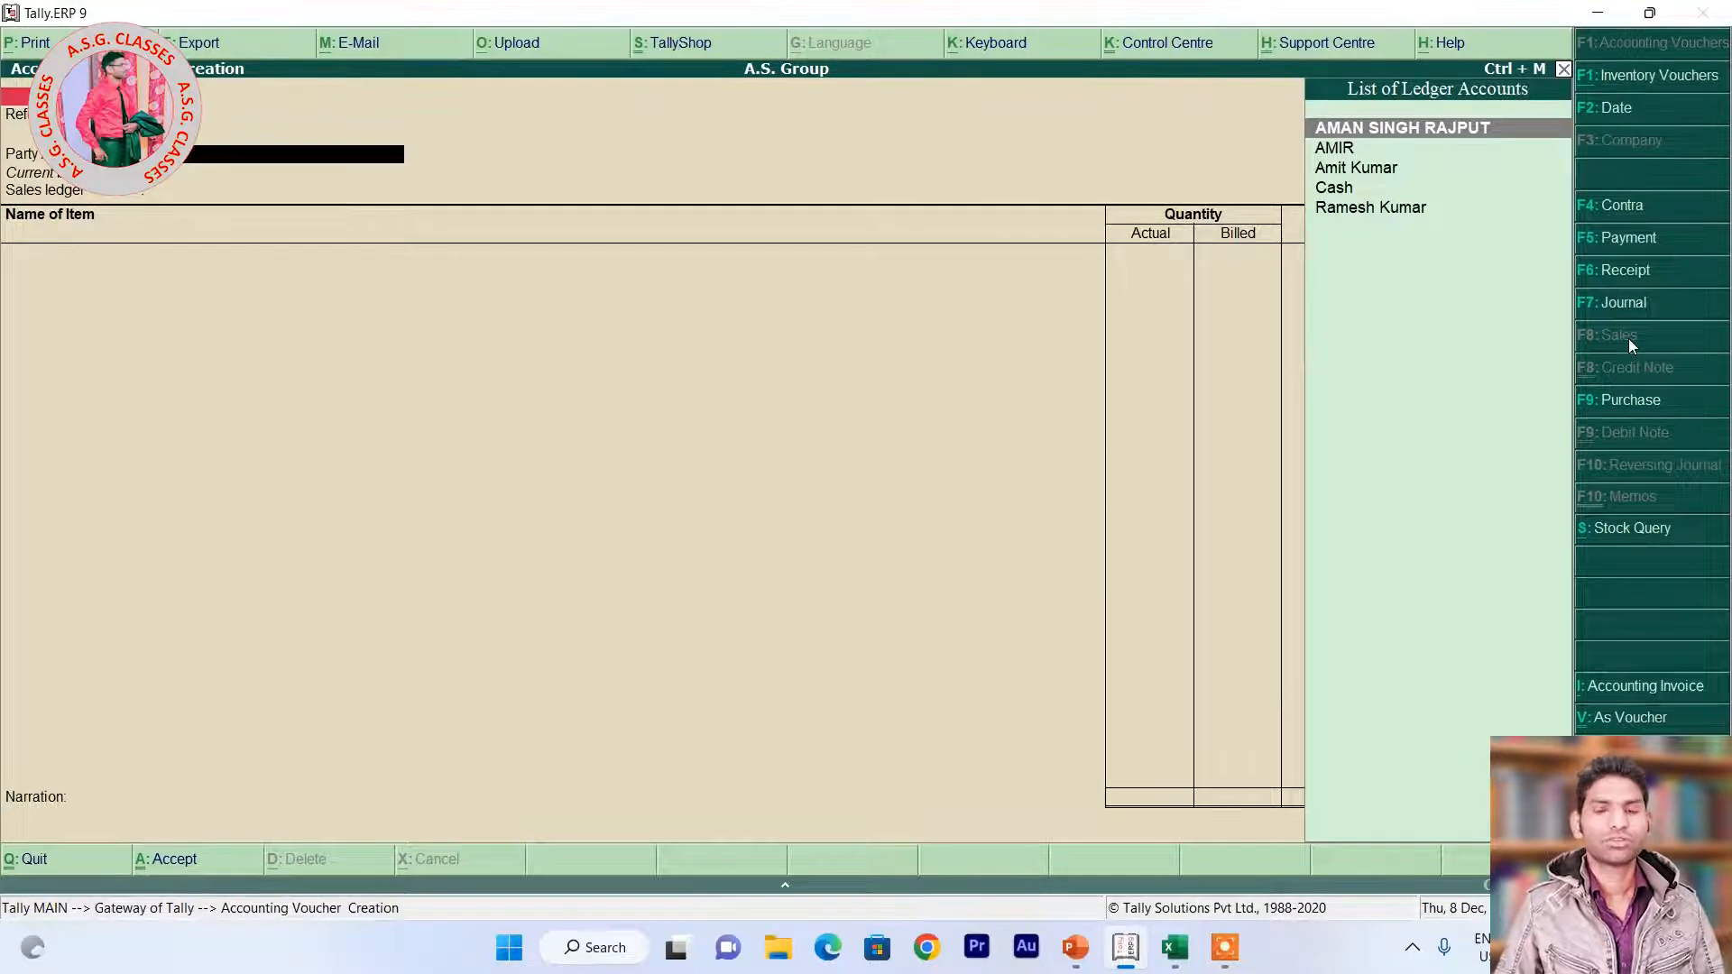
pyautogui.press('Down')
pyautogui.press('Return')
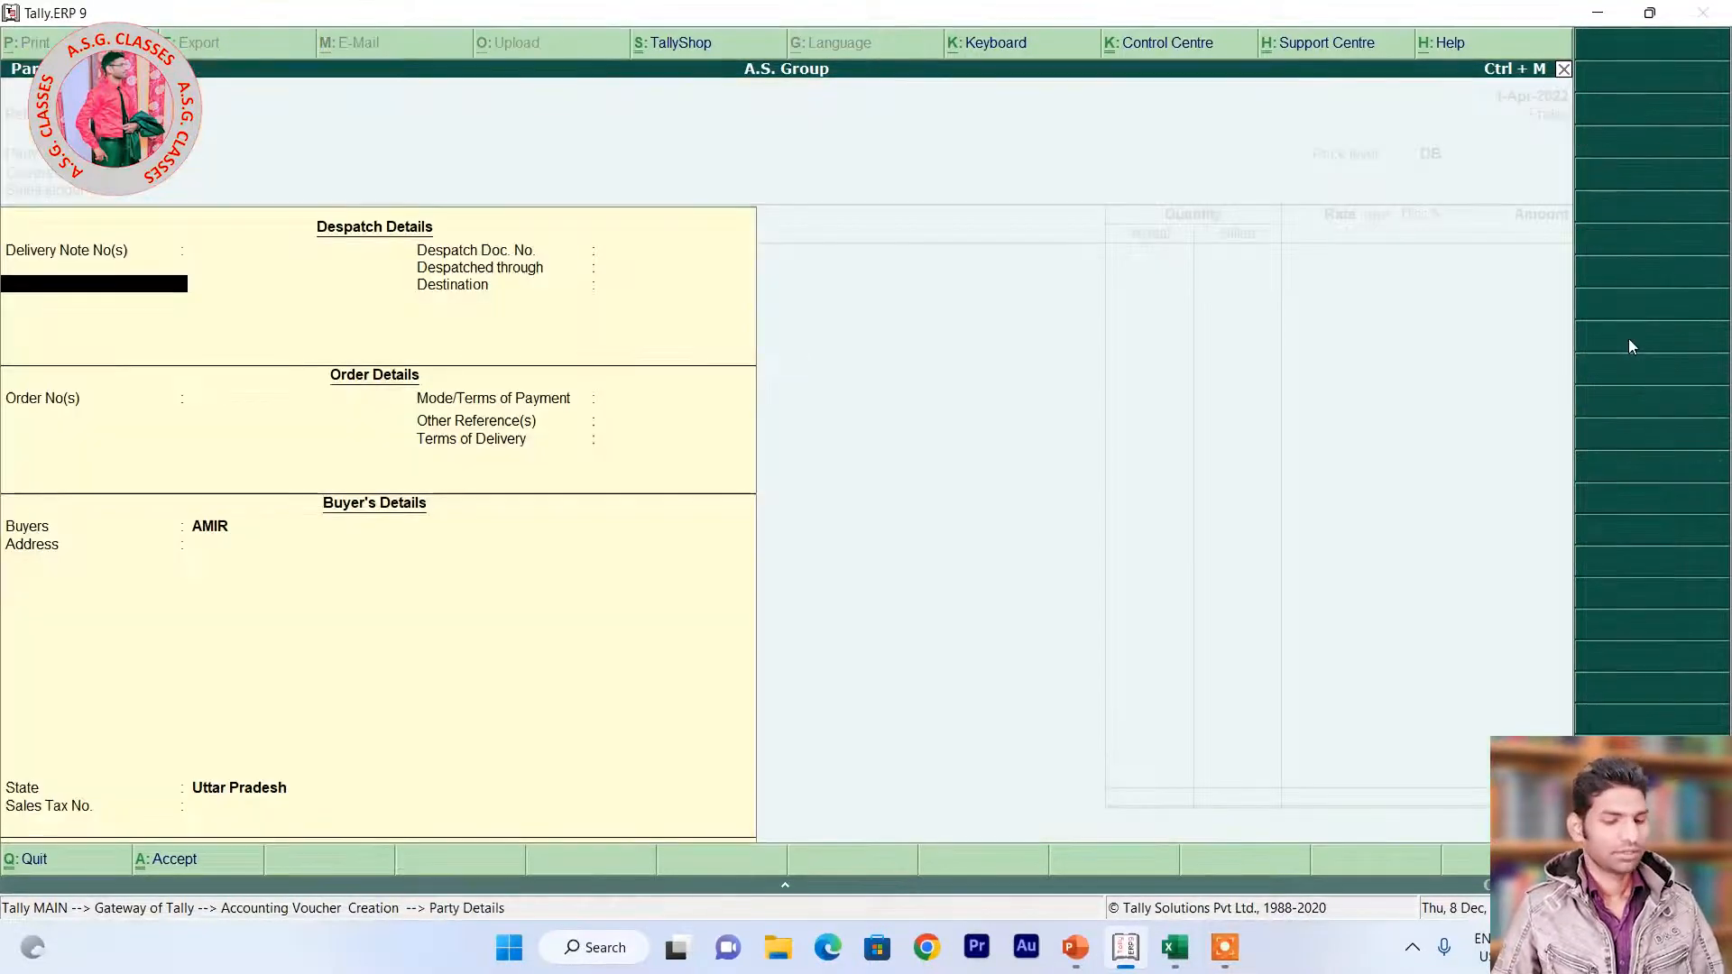
pyautogui.hotkey('ctrl', 'a')
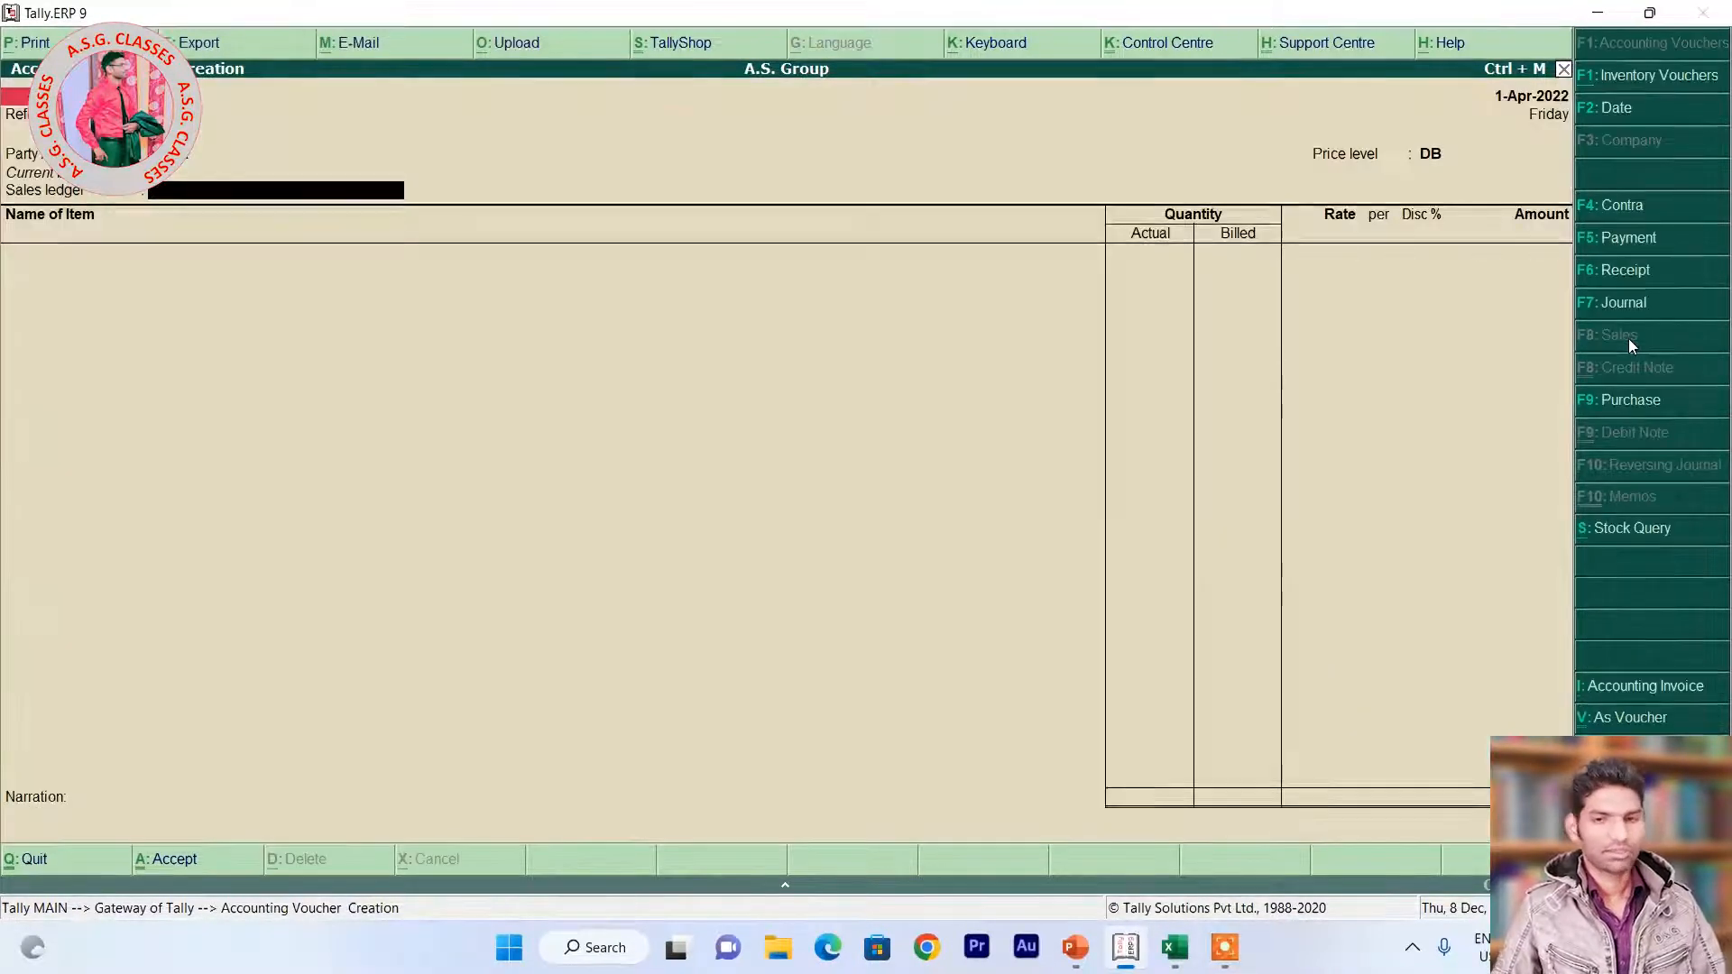
# Create a new SALES ledger under the Sales Accounts group.
pyautogui.hotkey('alt', 'c')
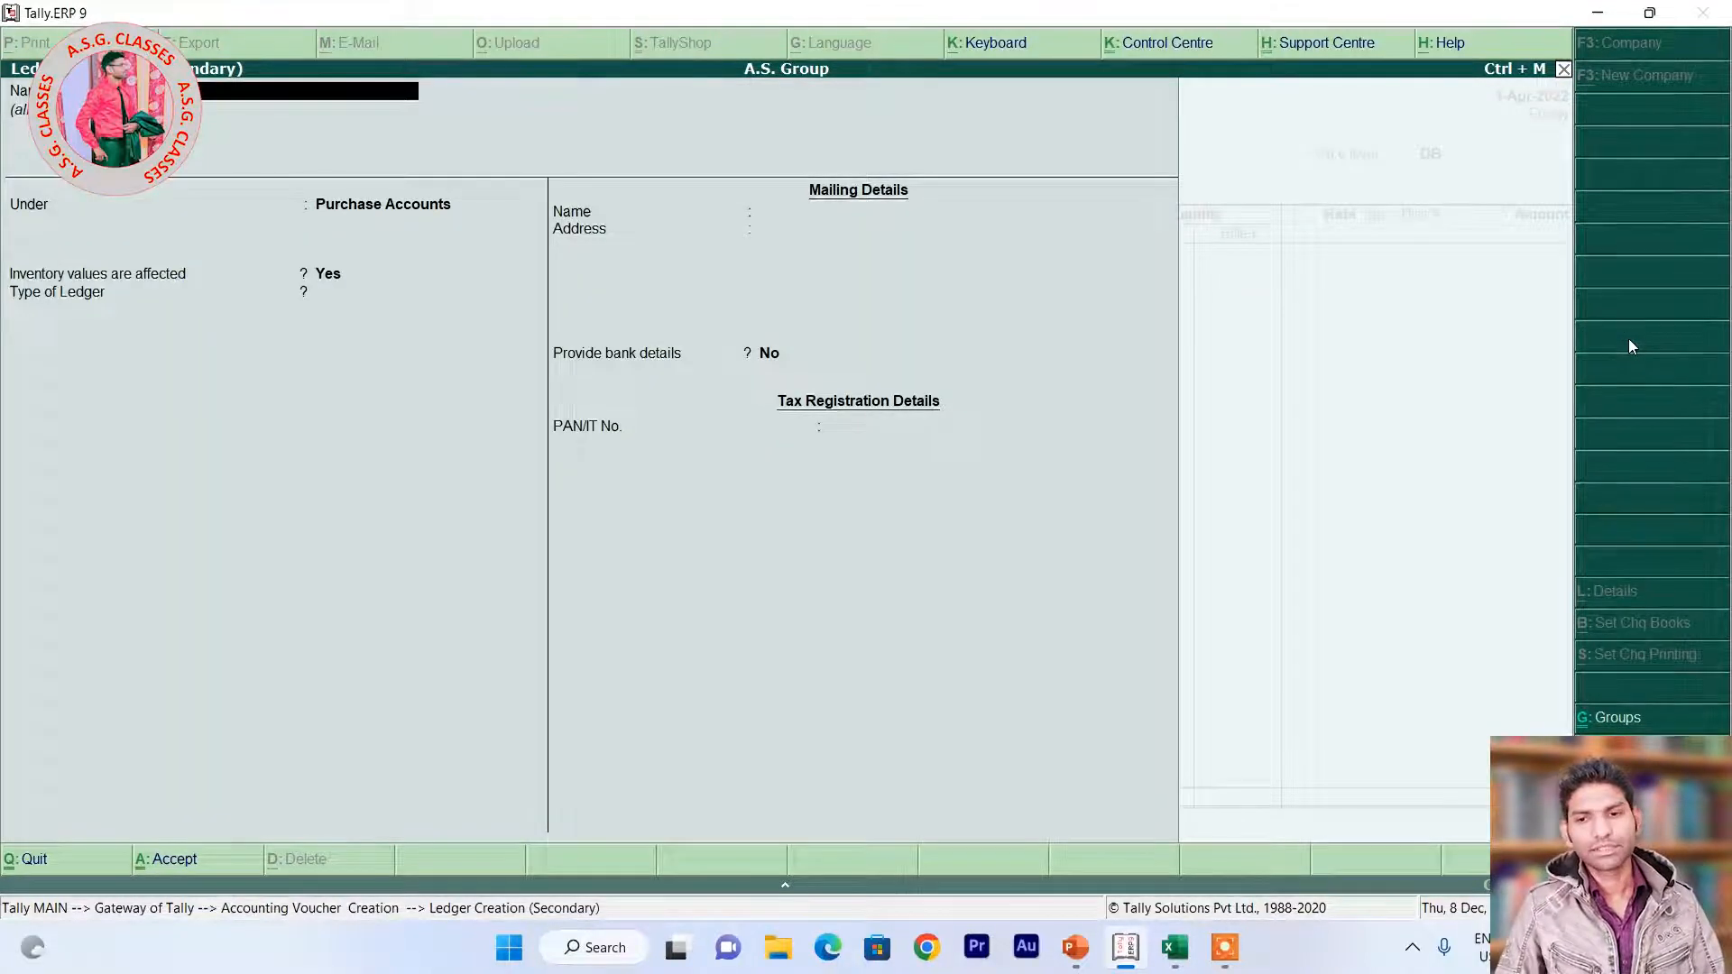
pyautogui.press('Return')
pyautogui.write('S')
pyautogui.press('Down')
pyautogui.press('Down')
pyautogui.press('Up')
pyautogui.press('Up')
pyautogui.press('Return')
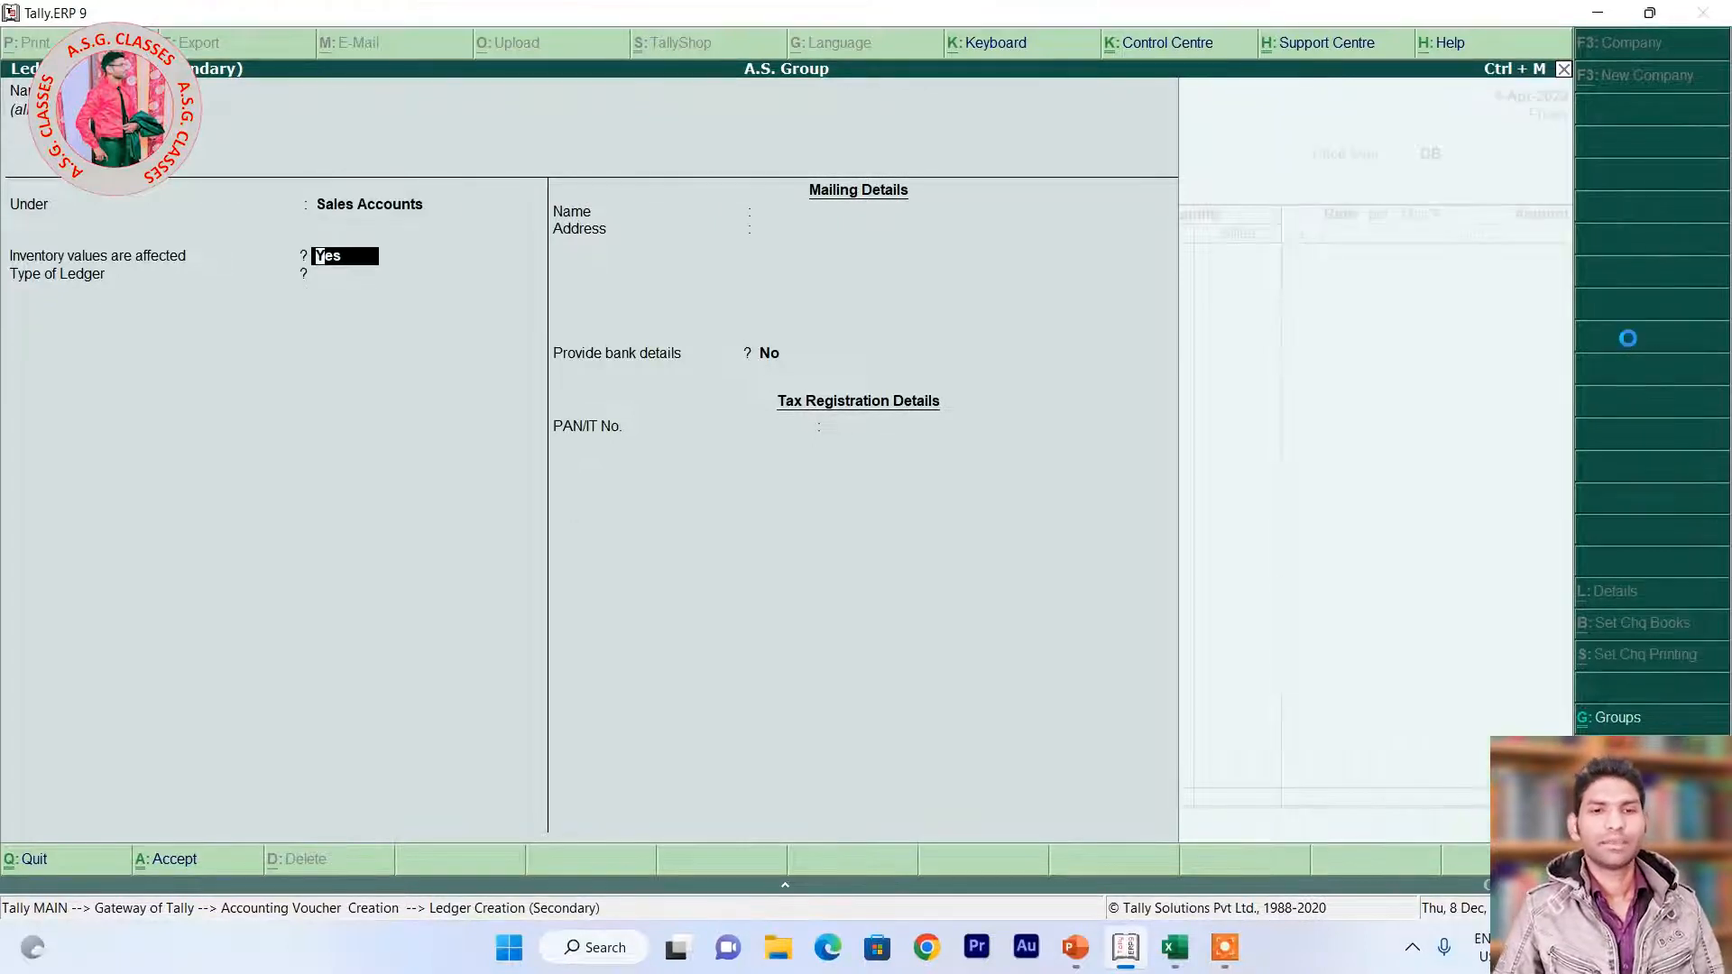
pyautogui.hotkey('ctrl', 'a')
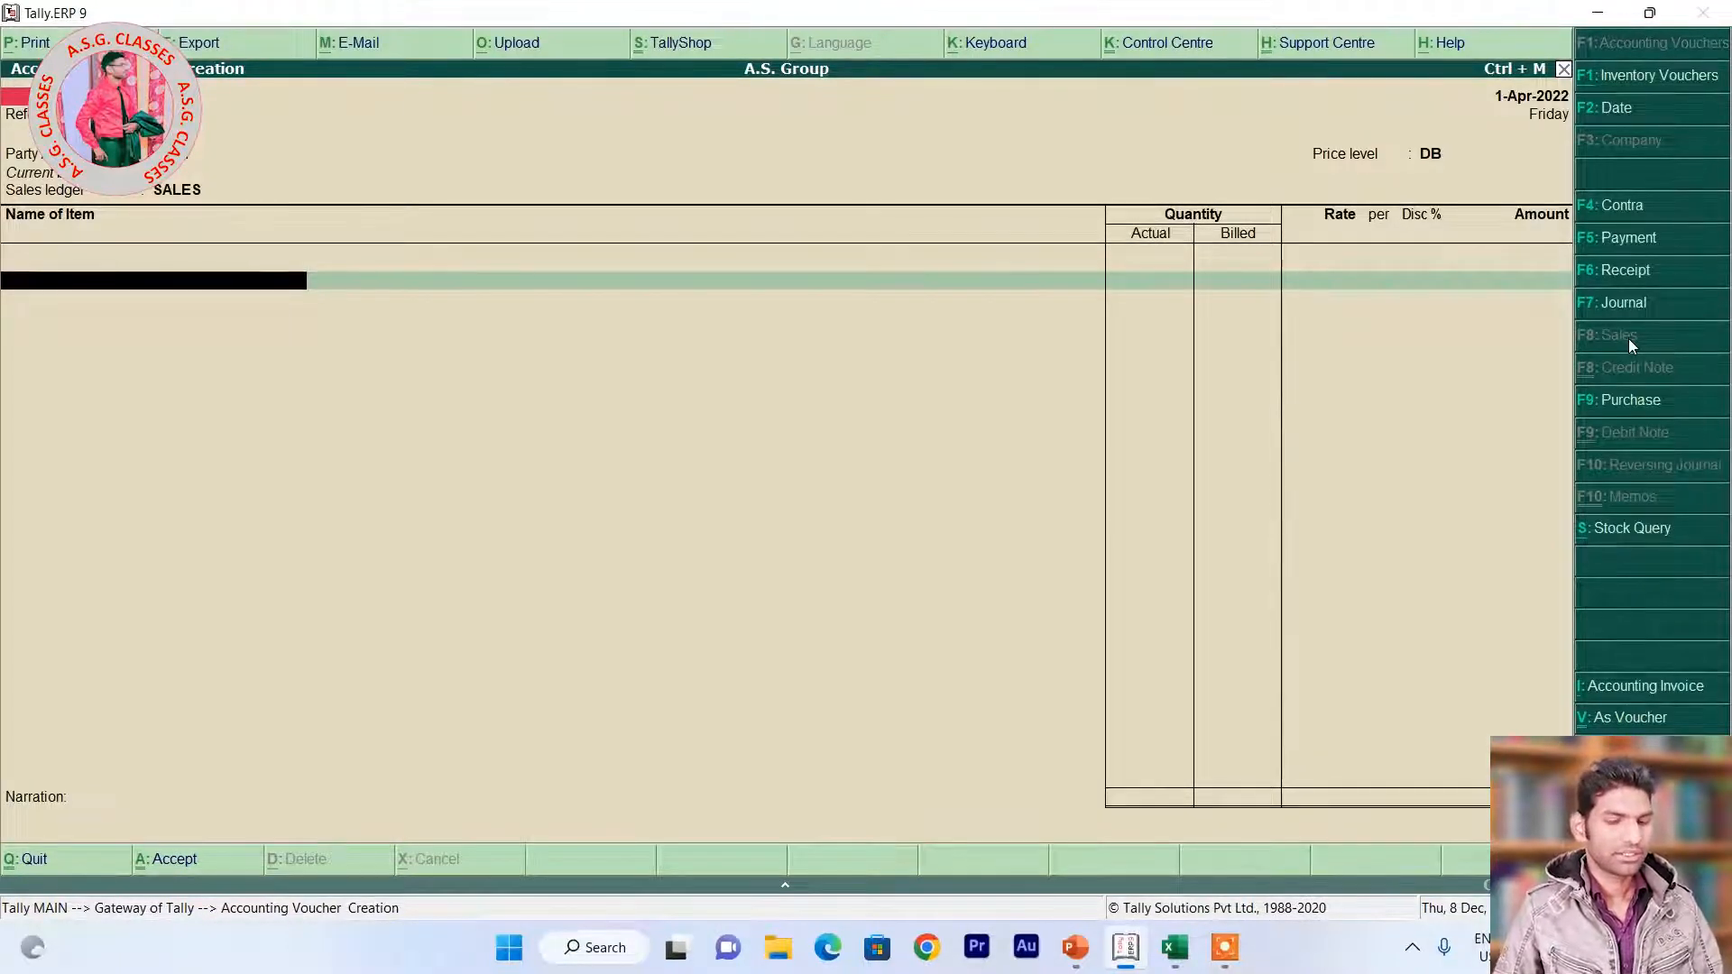
# Enter 5 Pcs of Sony Mobile and check its distributor rate in Excel.
pyautogui.write('S')
pyautogui.press('Down')
pyautogui.press('Return')
pyautogui.write('5')
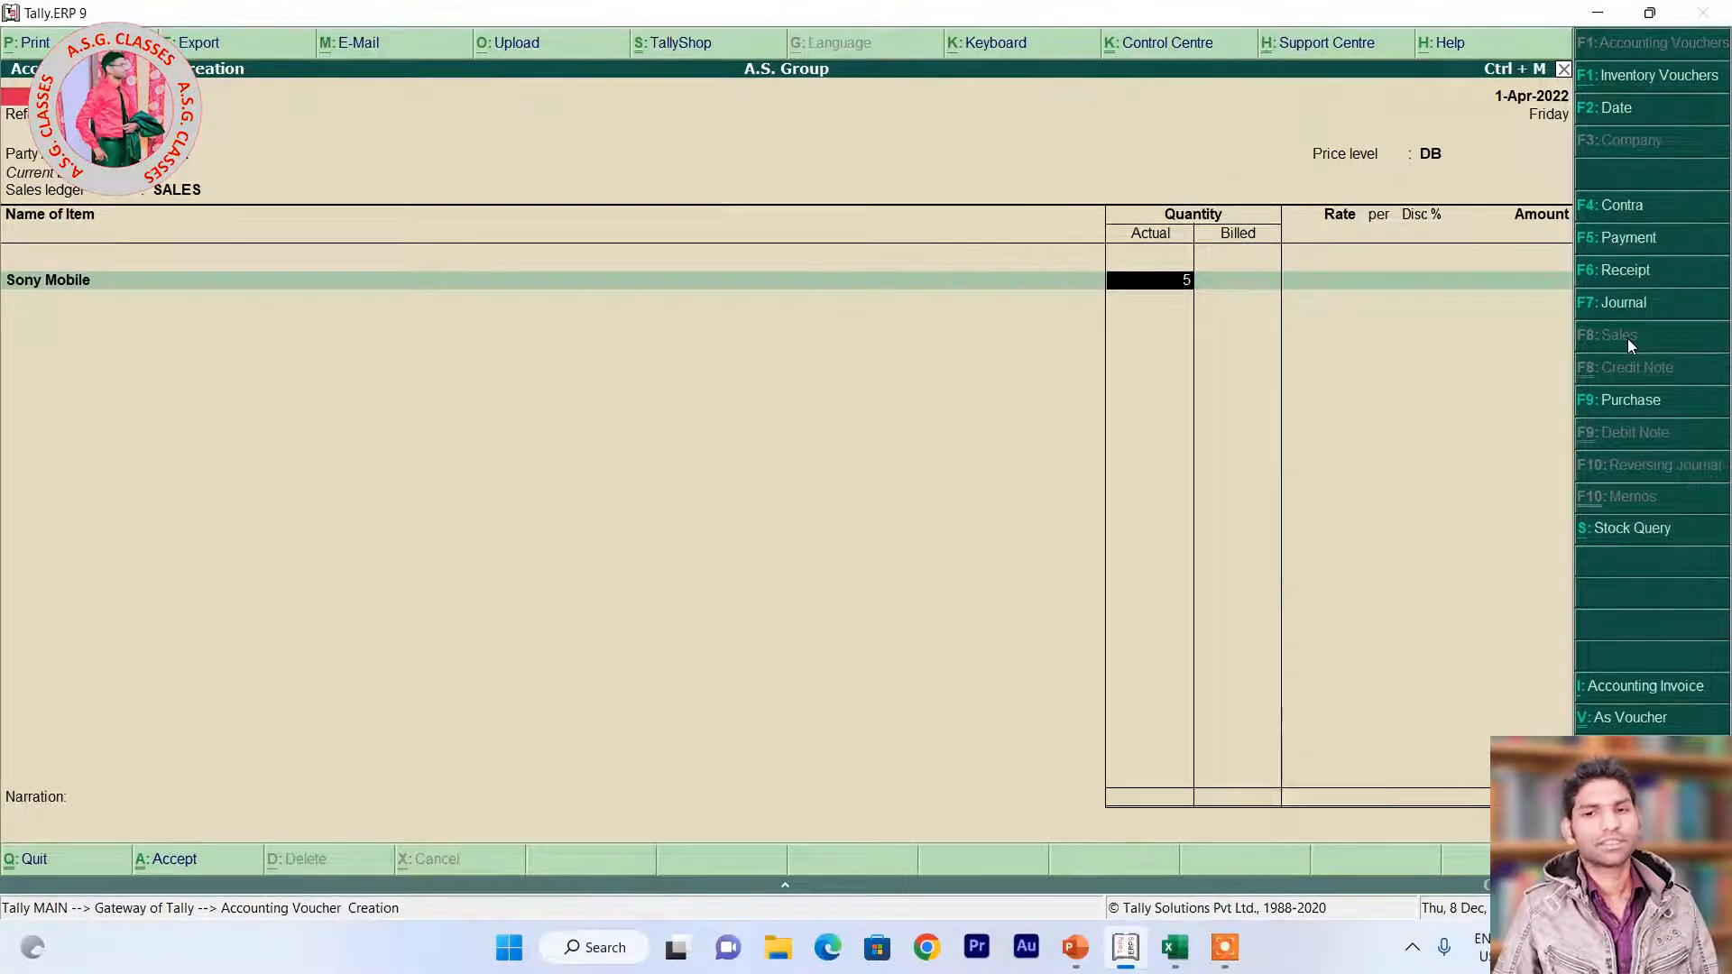
pyautogui.press('Return')
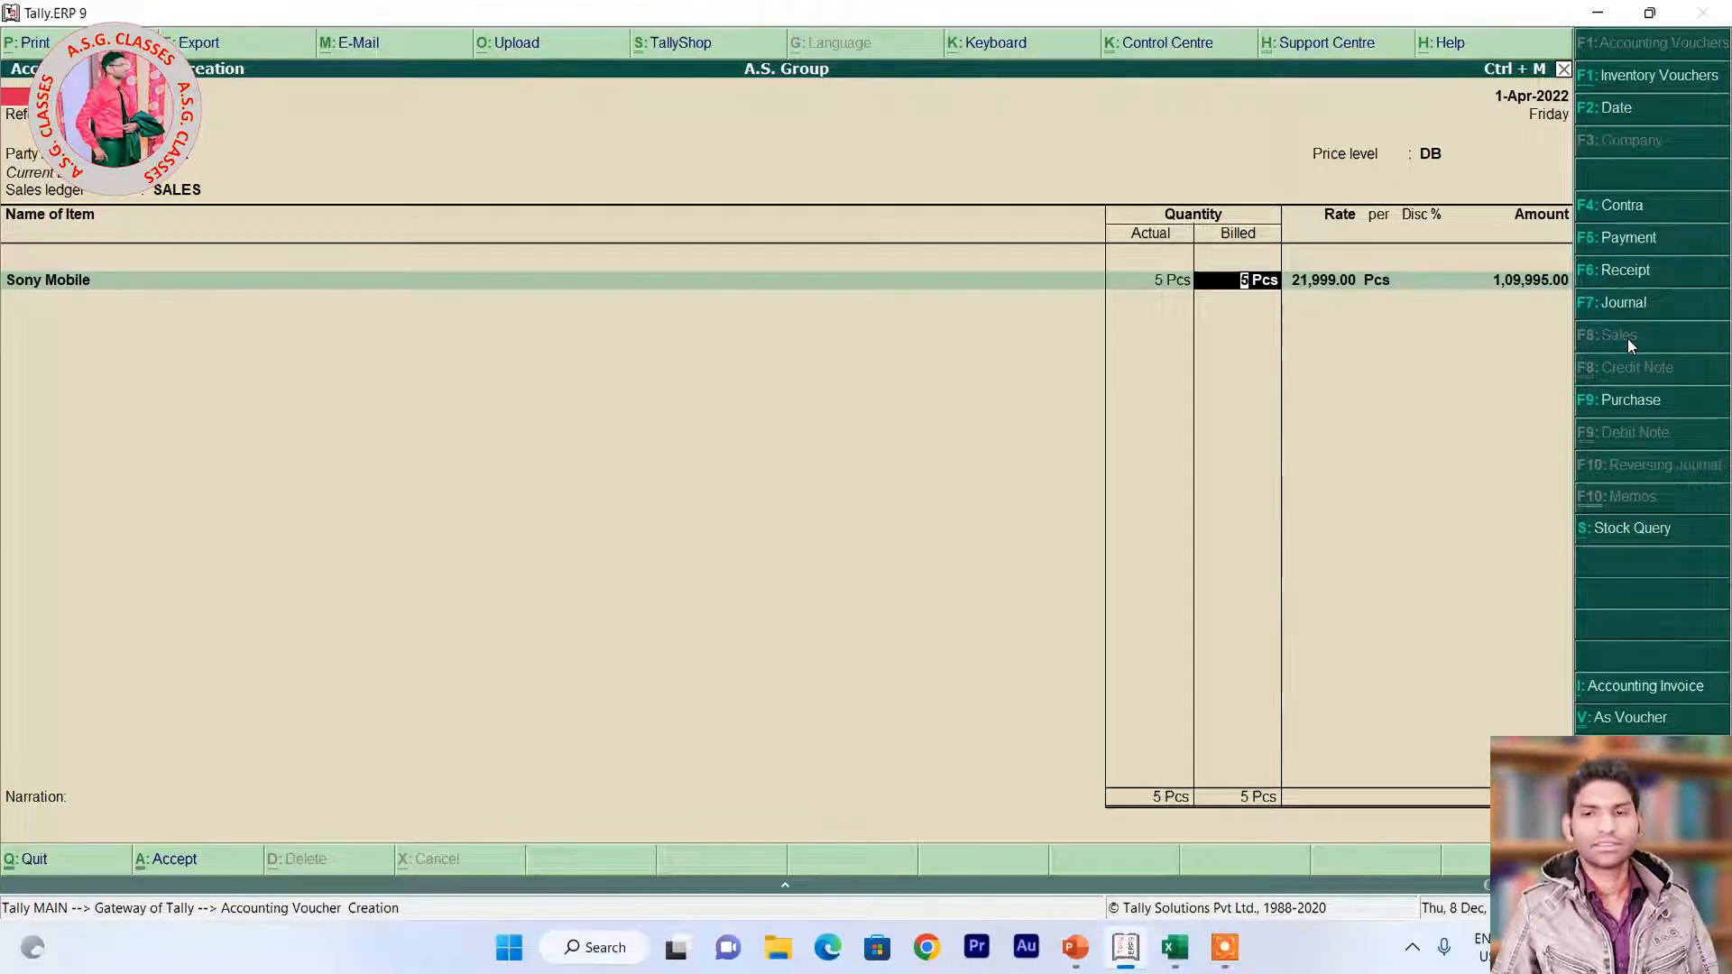
pyautogui.hotkey('alt', 'Tab')
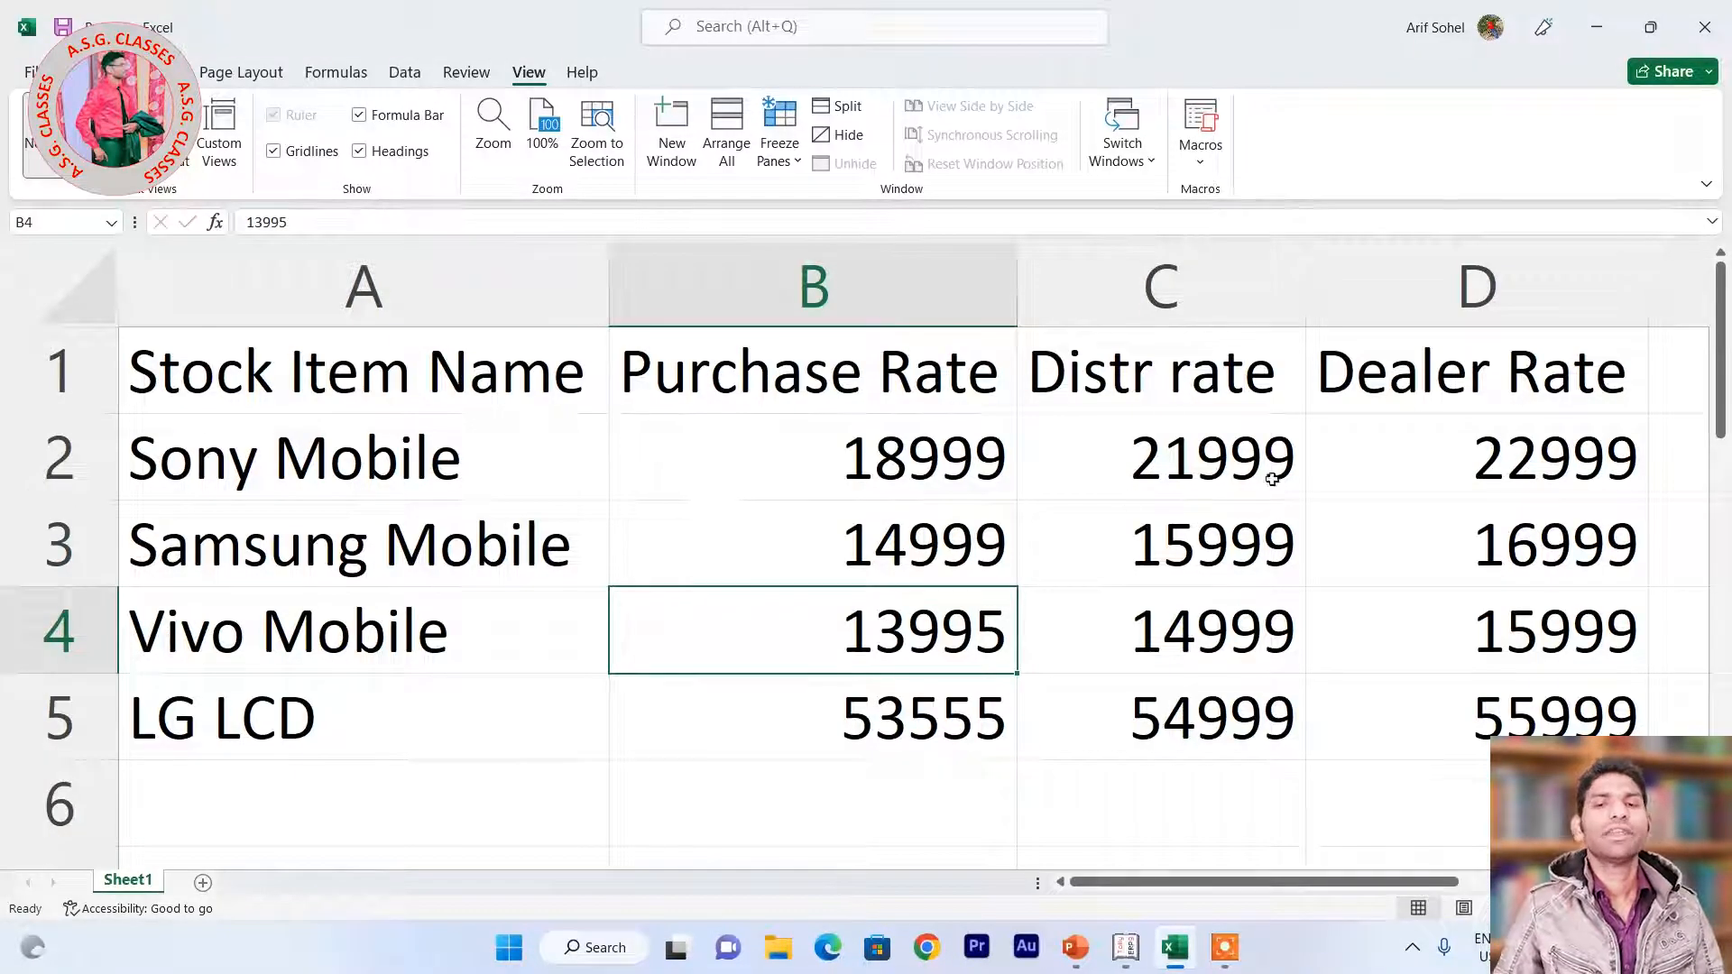
# Return to the Tally sales voucher after confirming Sony Mobile's Distr rate of 21999.
pyautogui.hotkey('alt', 'Tab')
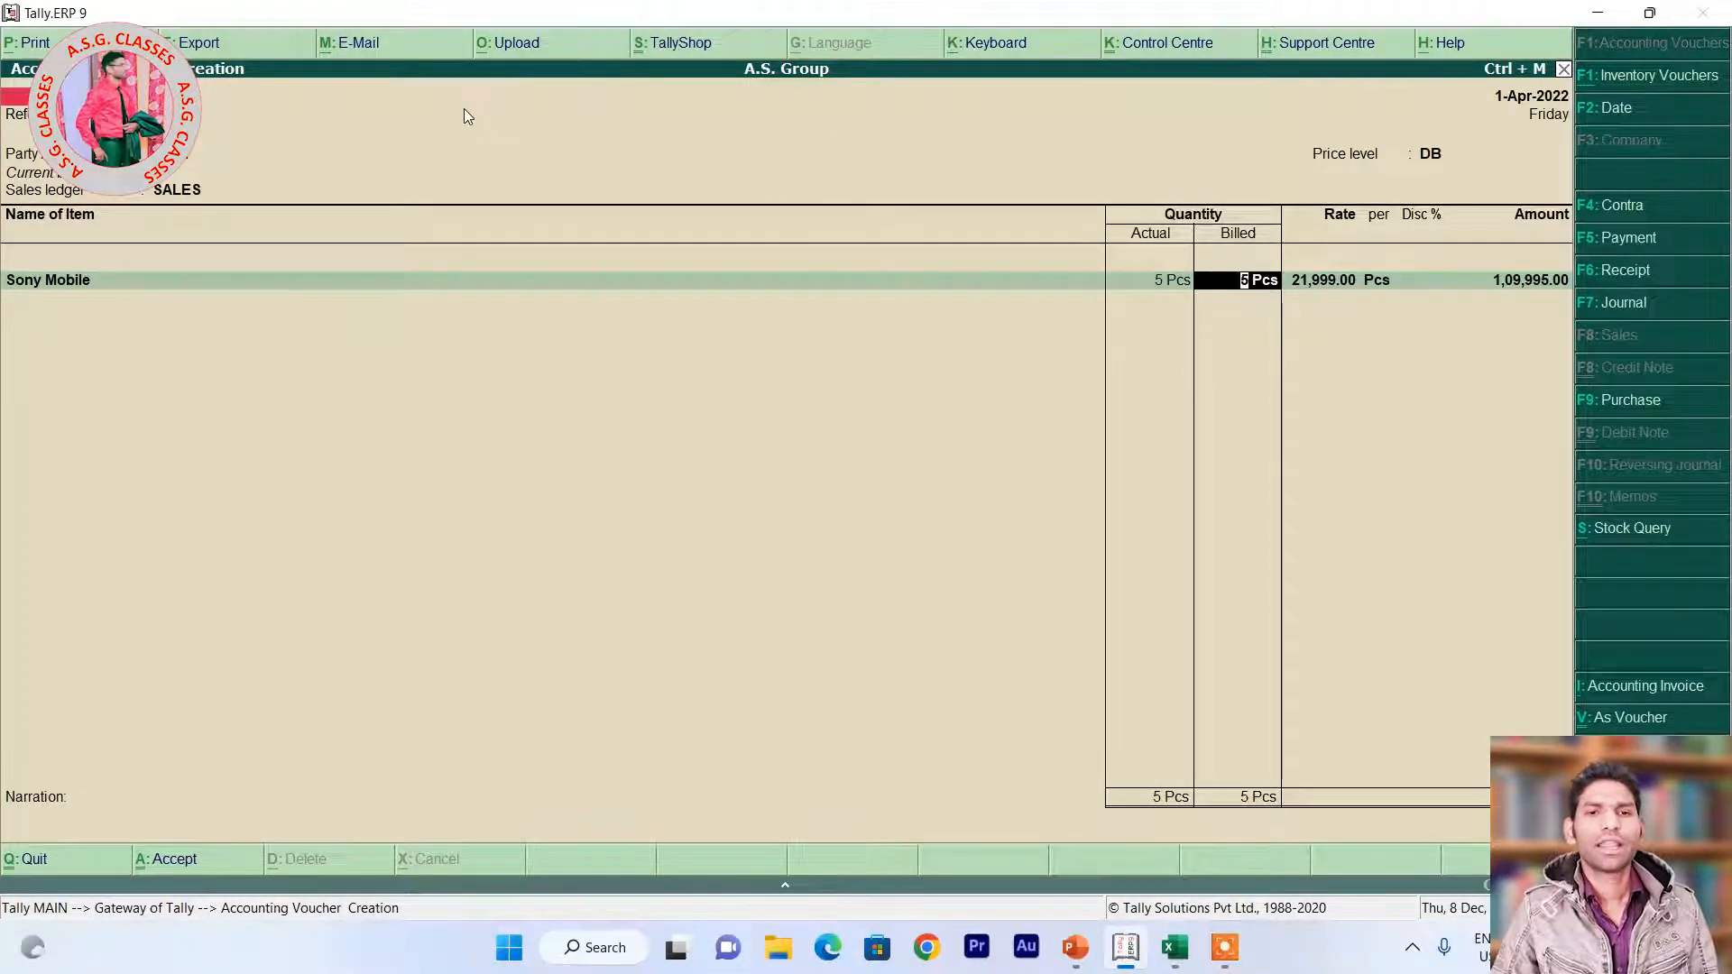
# Export the sales voucher in XML (Data Interchange) format as Accounting Voucher.xml.
pyautogui.click(192, 42)
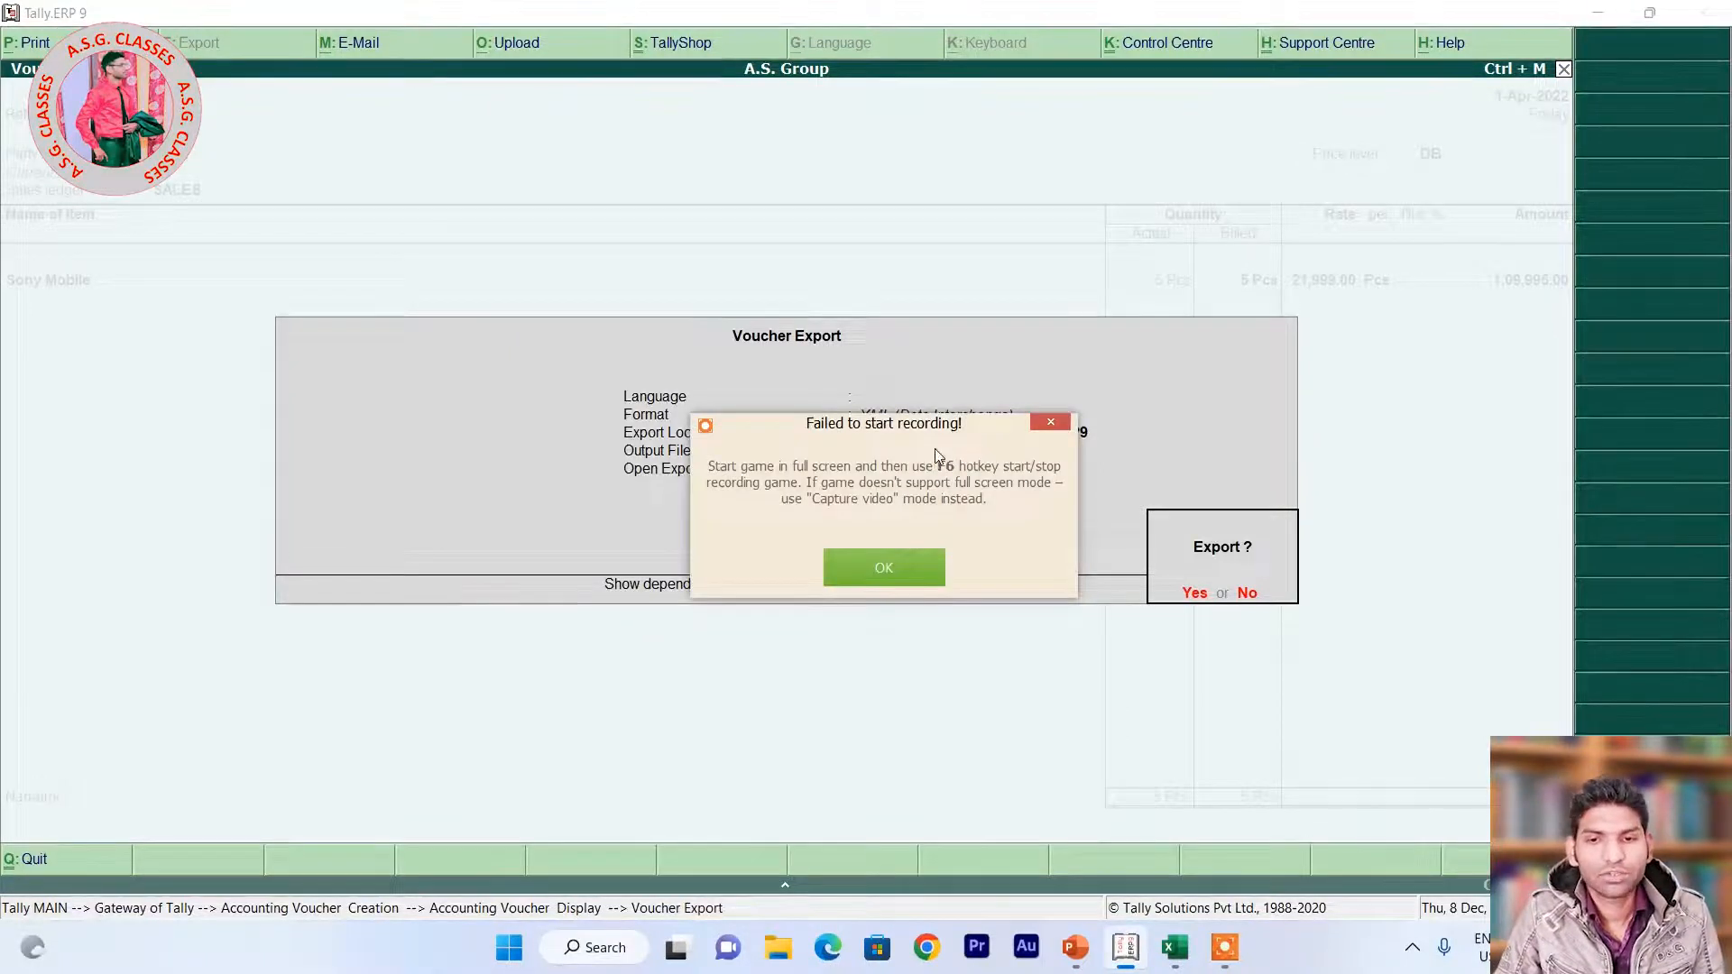
pyautogui.click(918, 565)
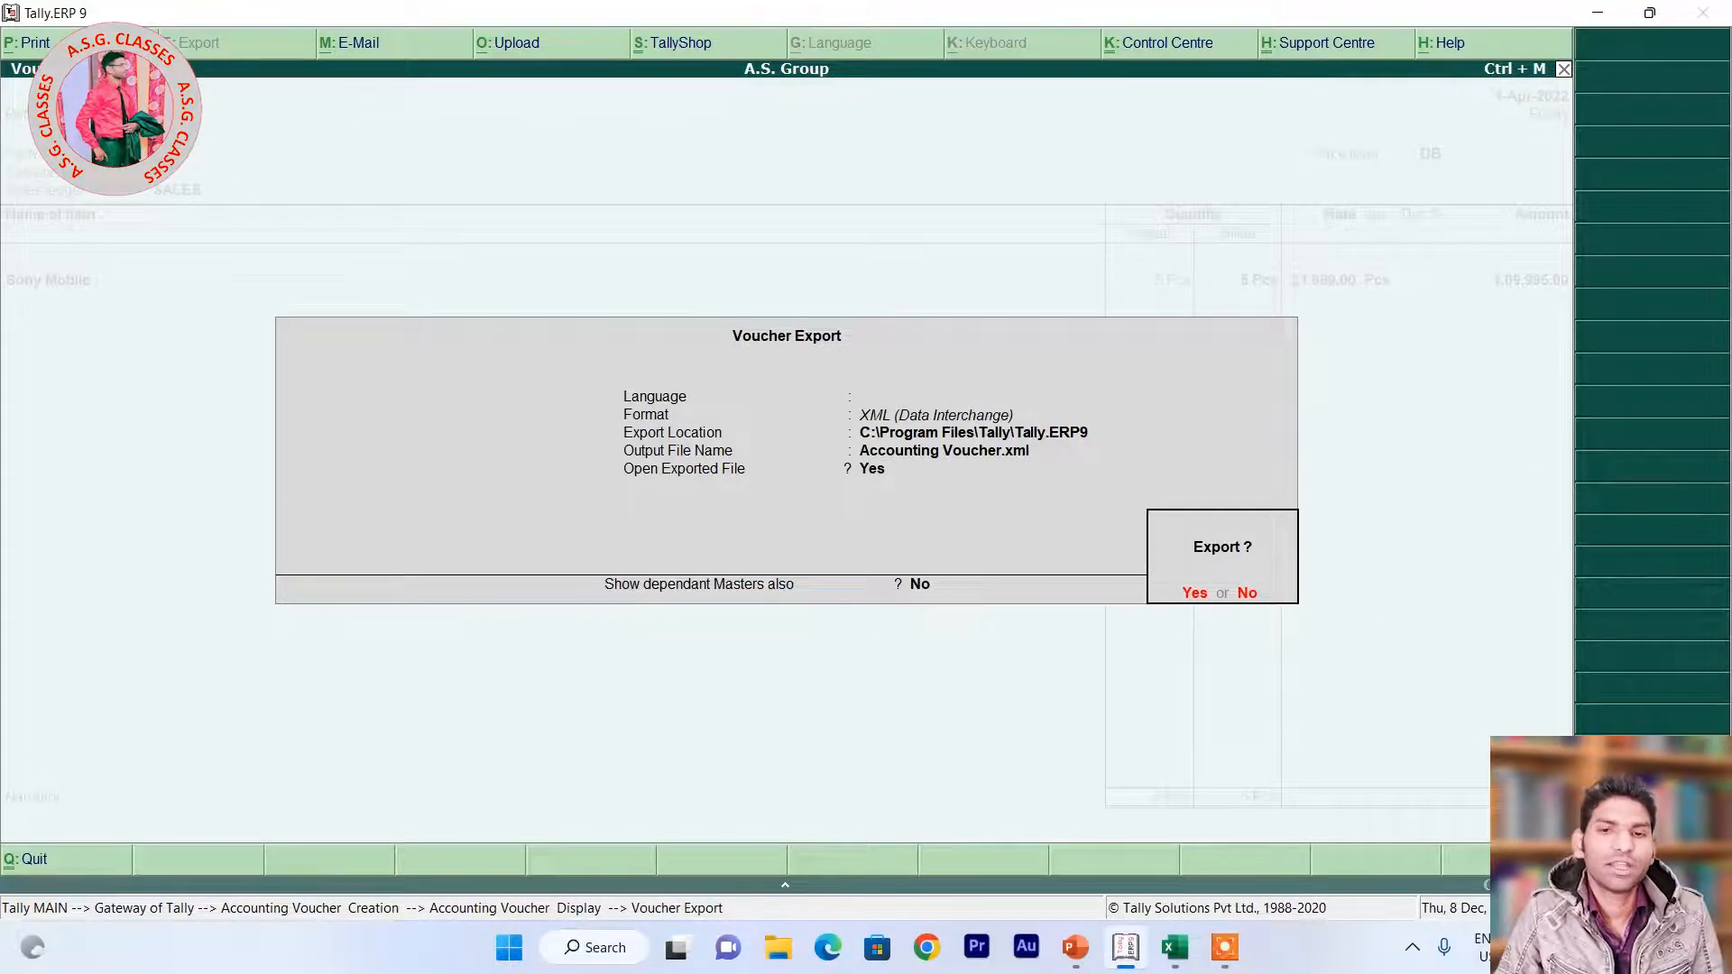
pyautogui.press('F12')
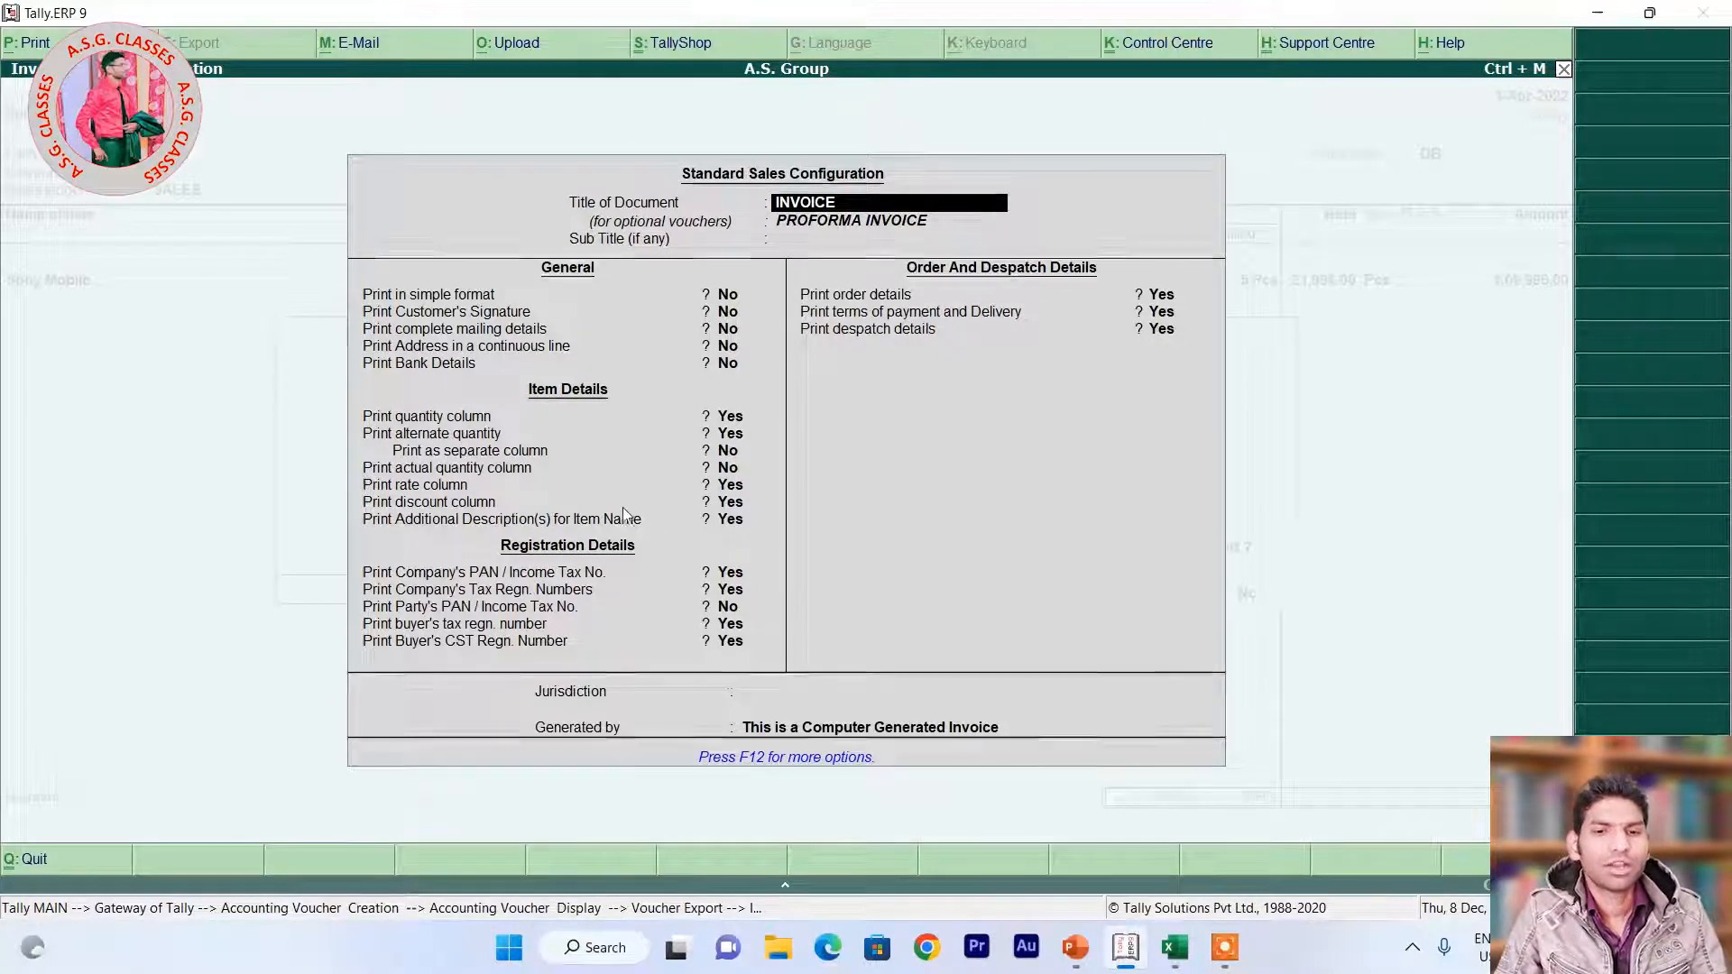
pyautogui.hotkey('ctrl', 'a')
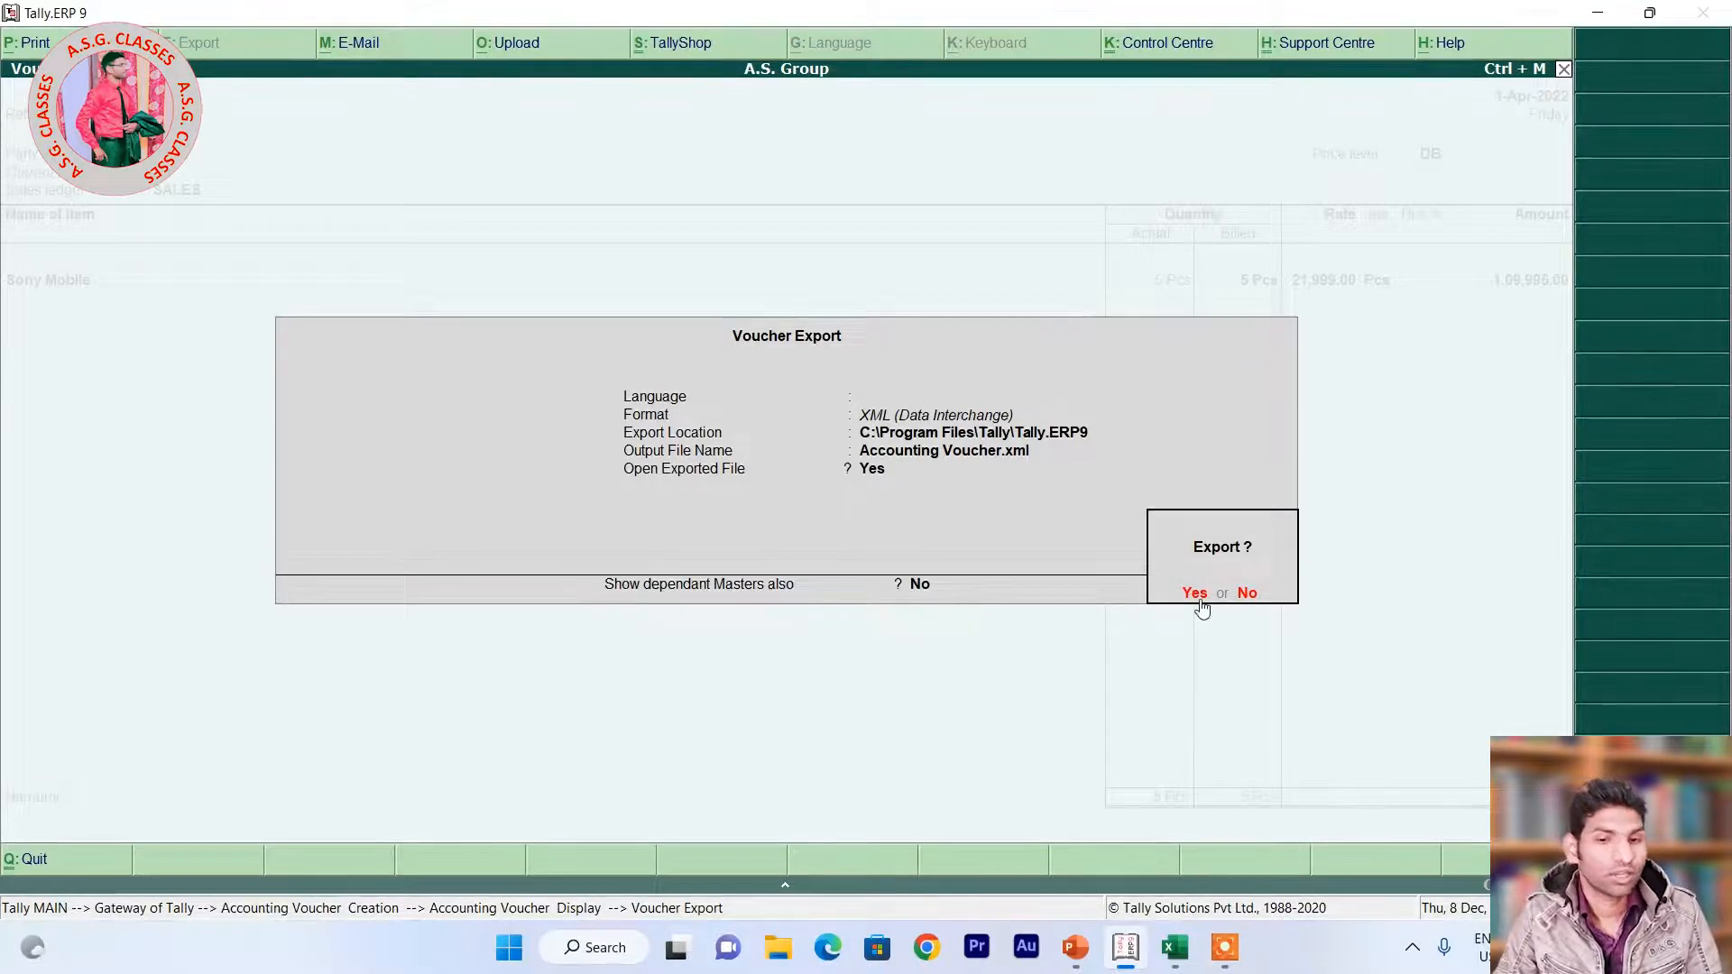
pyautogui.click(1197, 596)
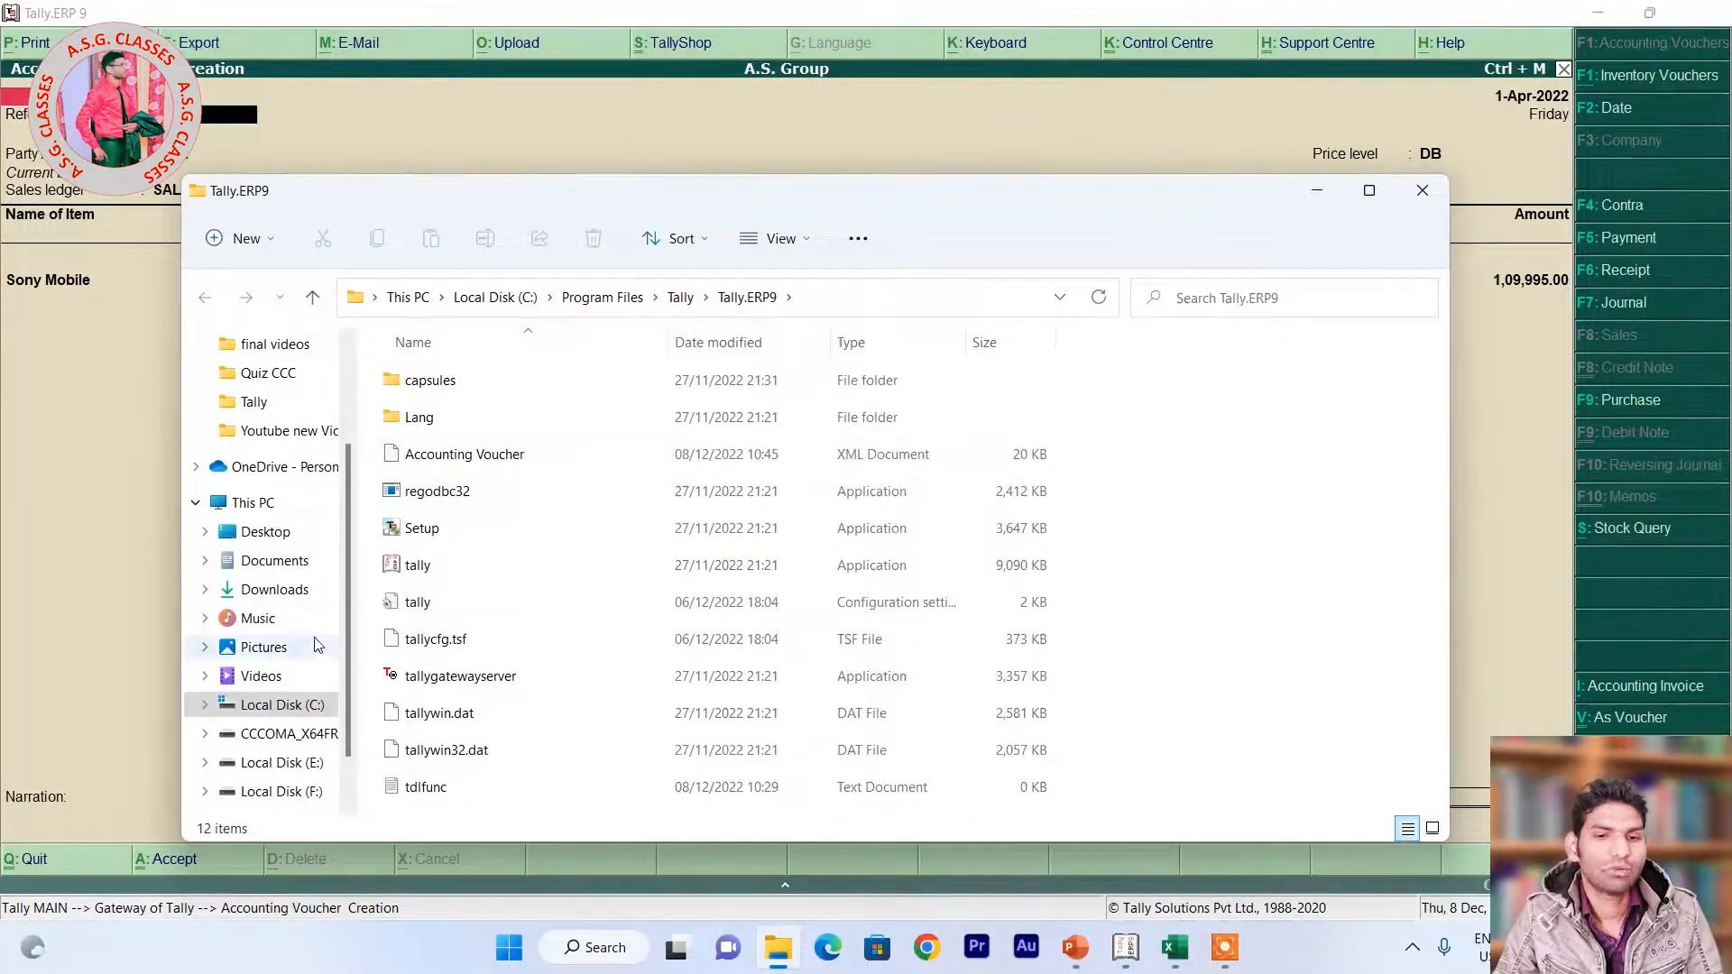
# Browse the Desktop folder in File Explorer, then close that window.
pyautogui.scroll(-1, 318, 643)
pyautogui.scroll(2, 315, 442)
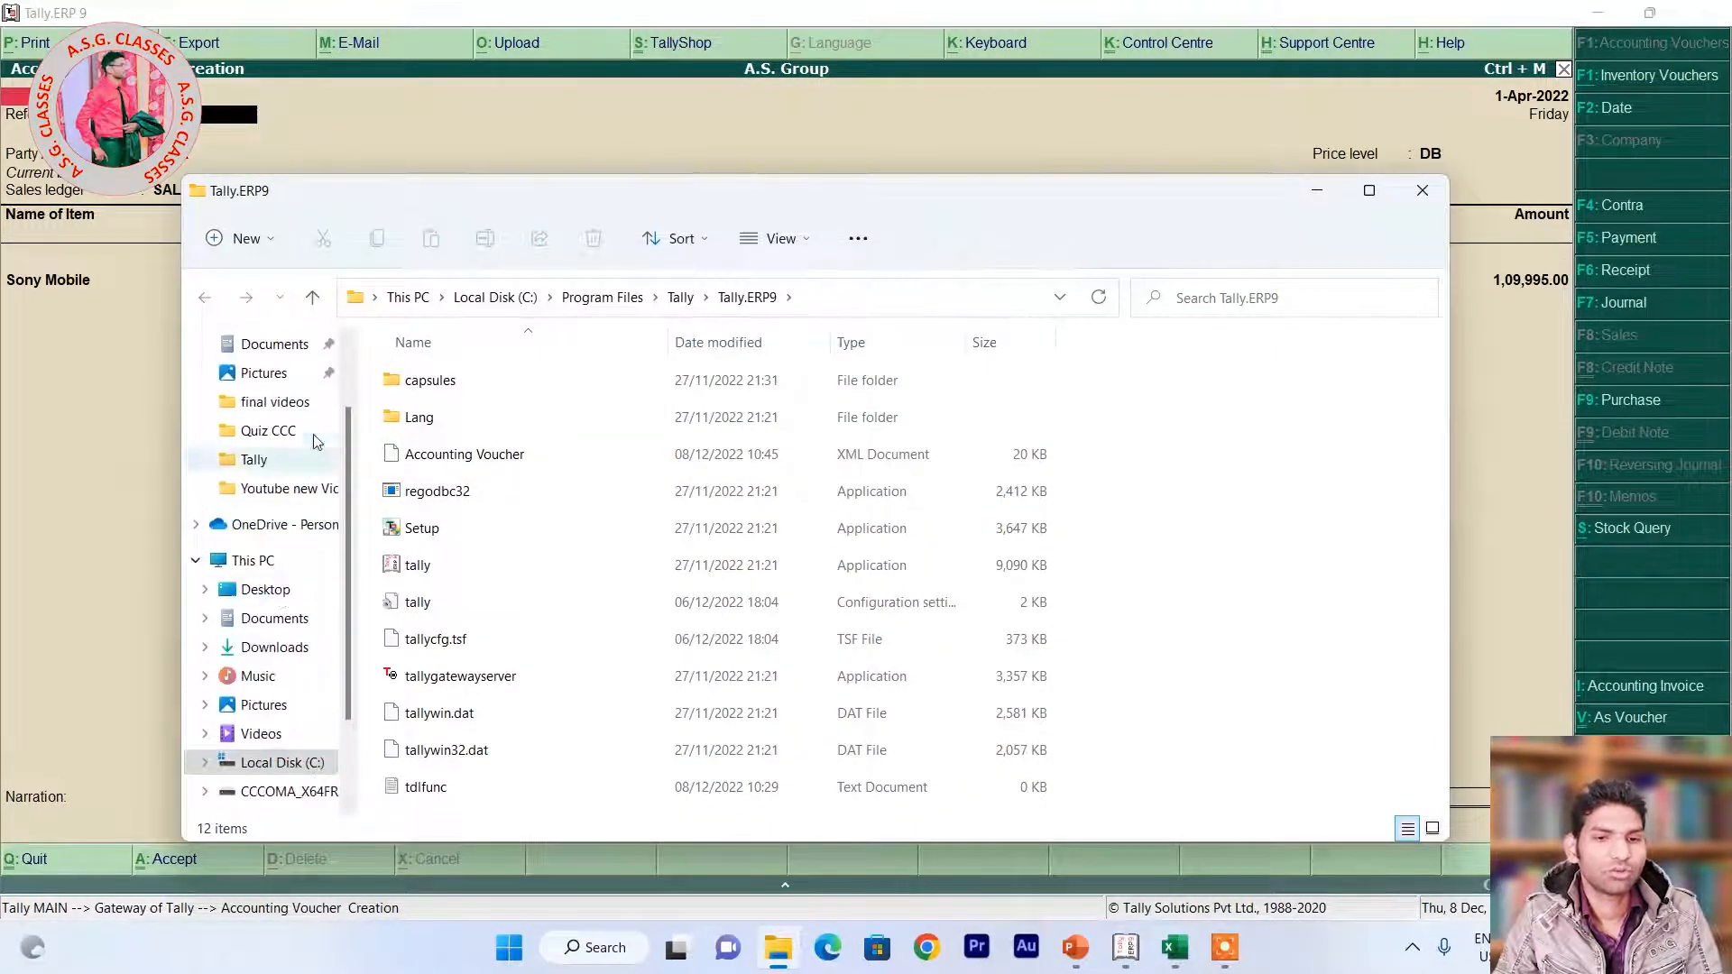
pyautogui.click(236, 591)
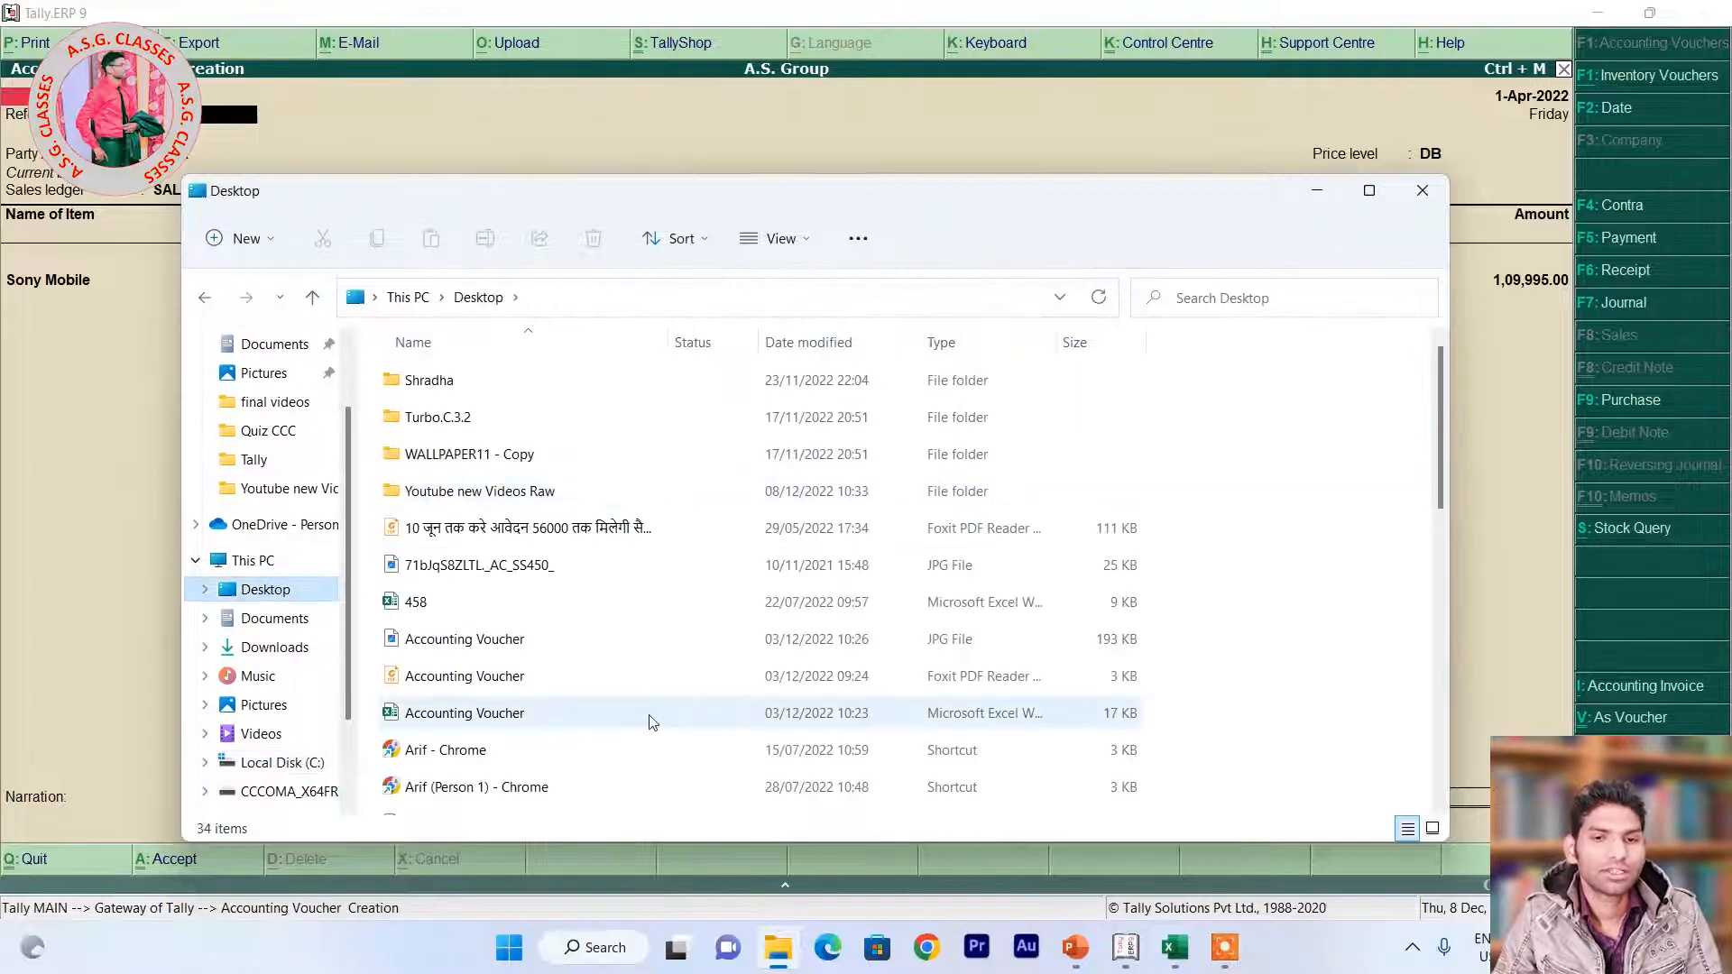
pyautogui.scroll(-7, 650, 722)
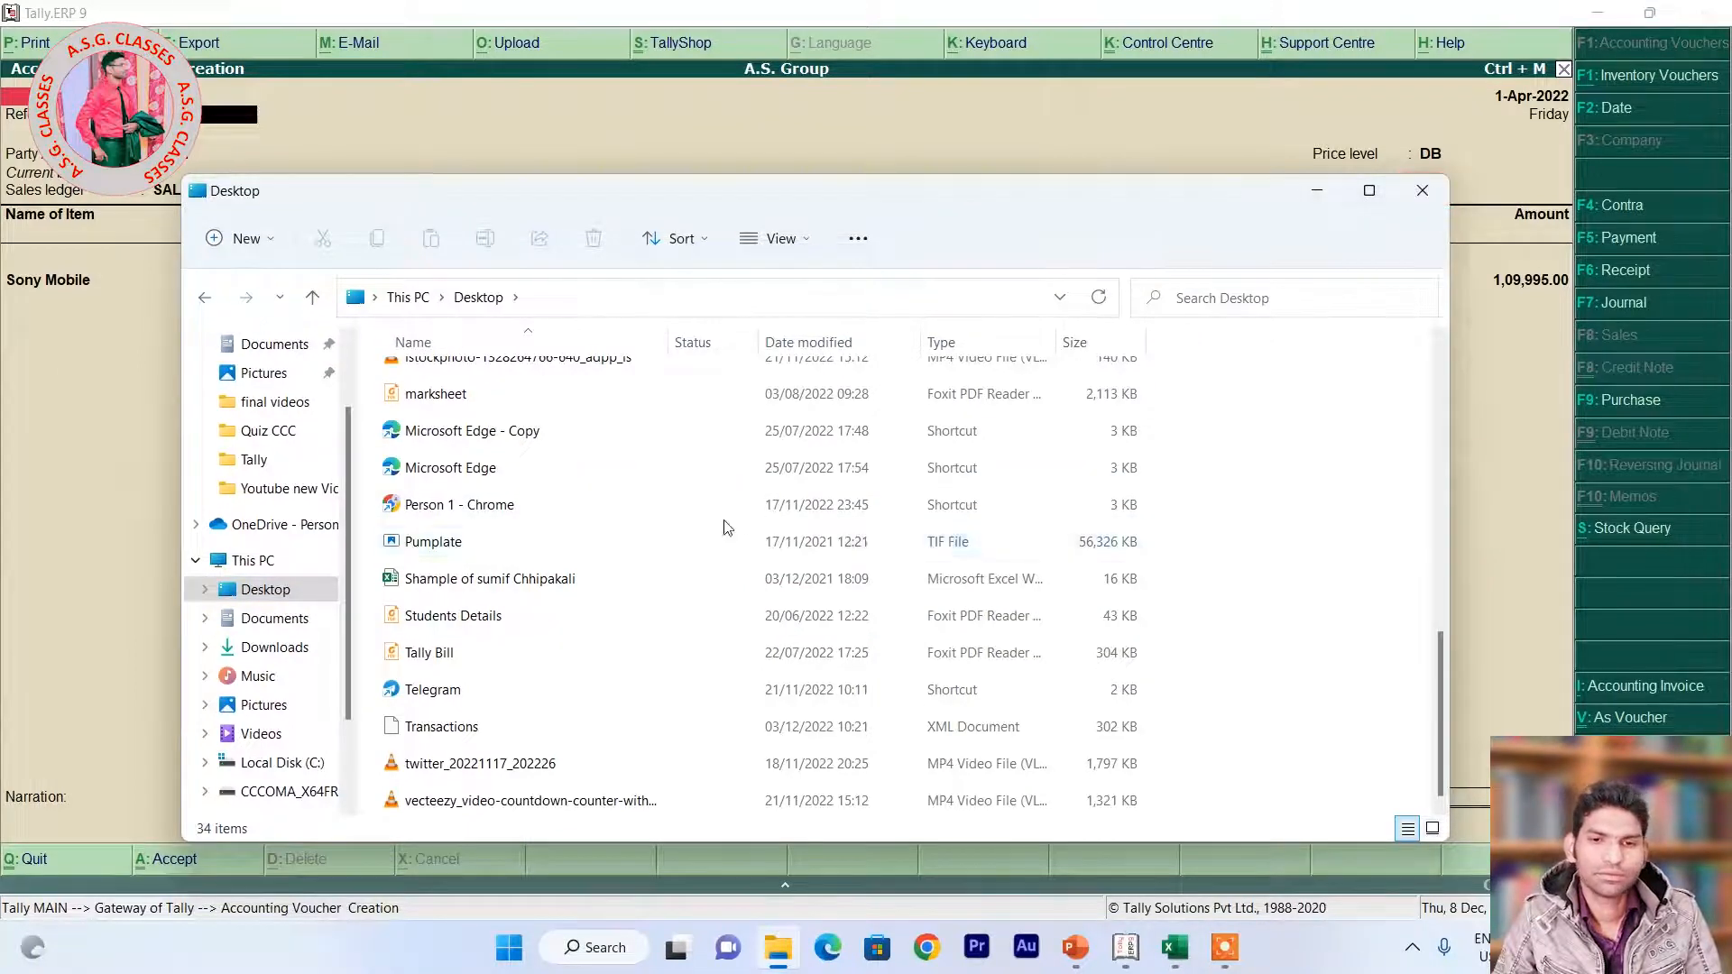
pyautogui.scroll(4, 745, 544)
pyautogui.scroll(-2, 745, 544)
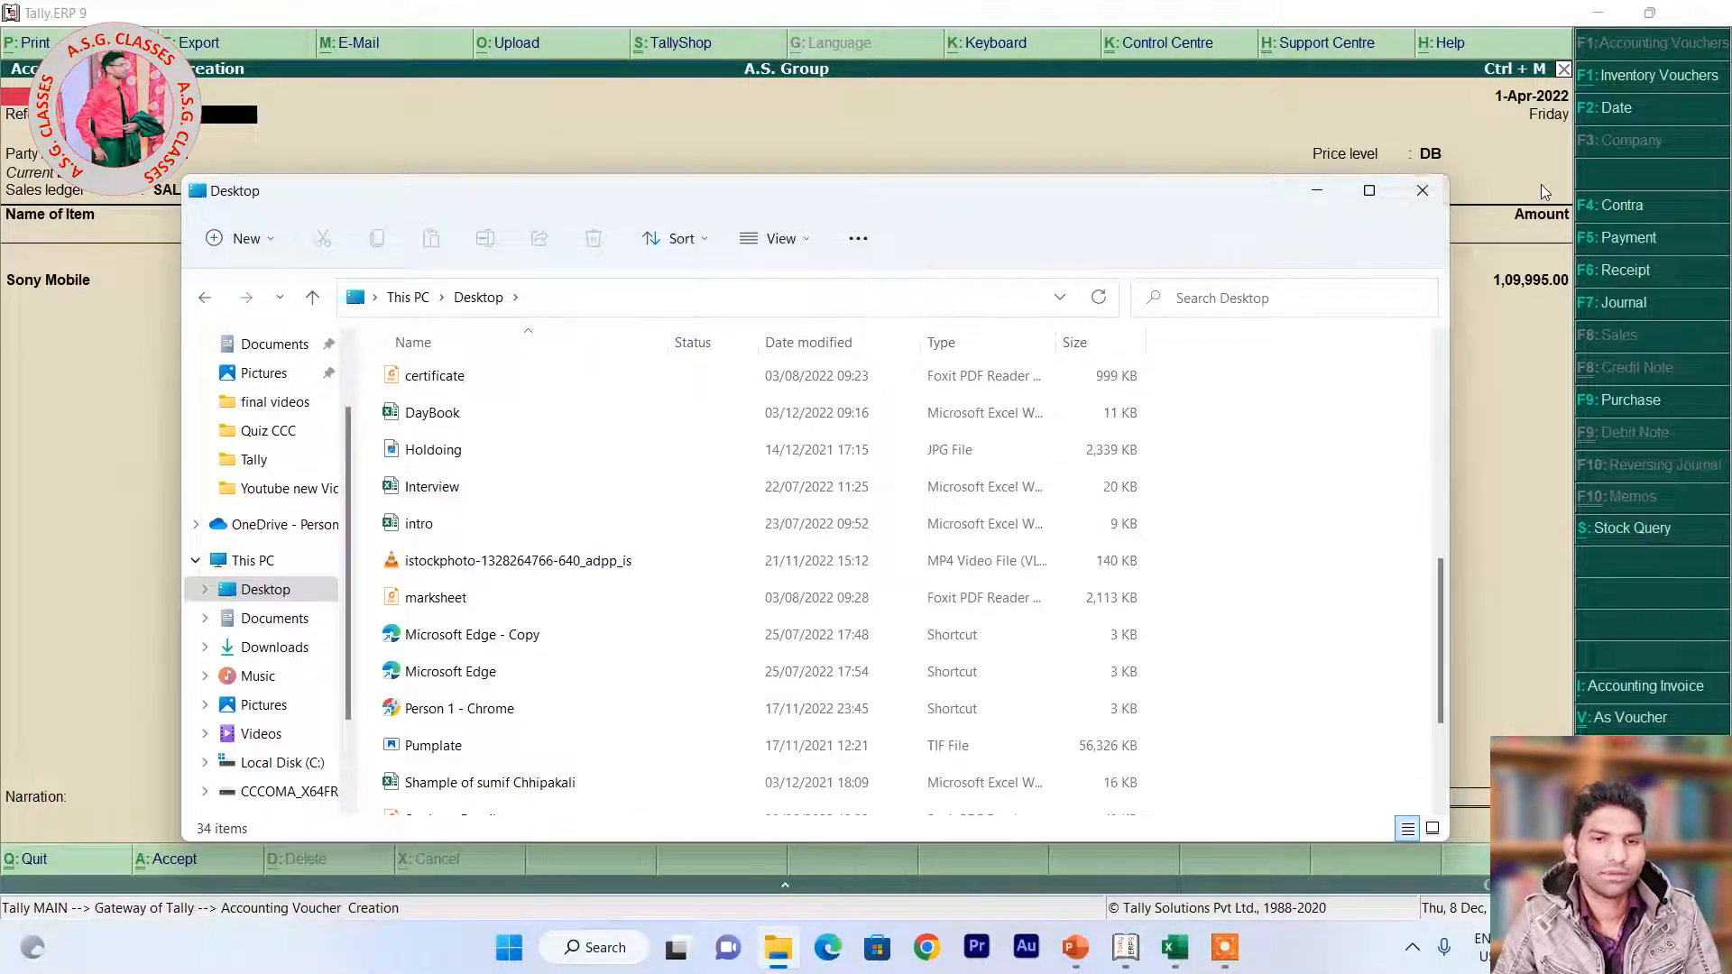
pyautogui.click(1422, 190)
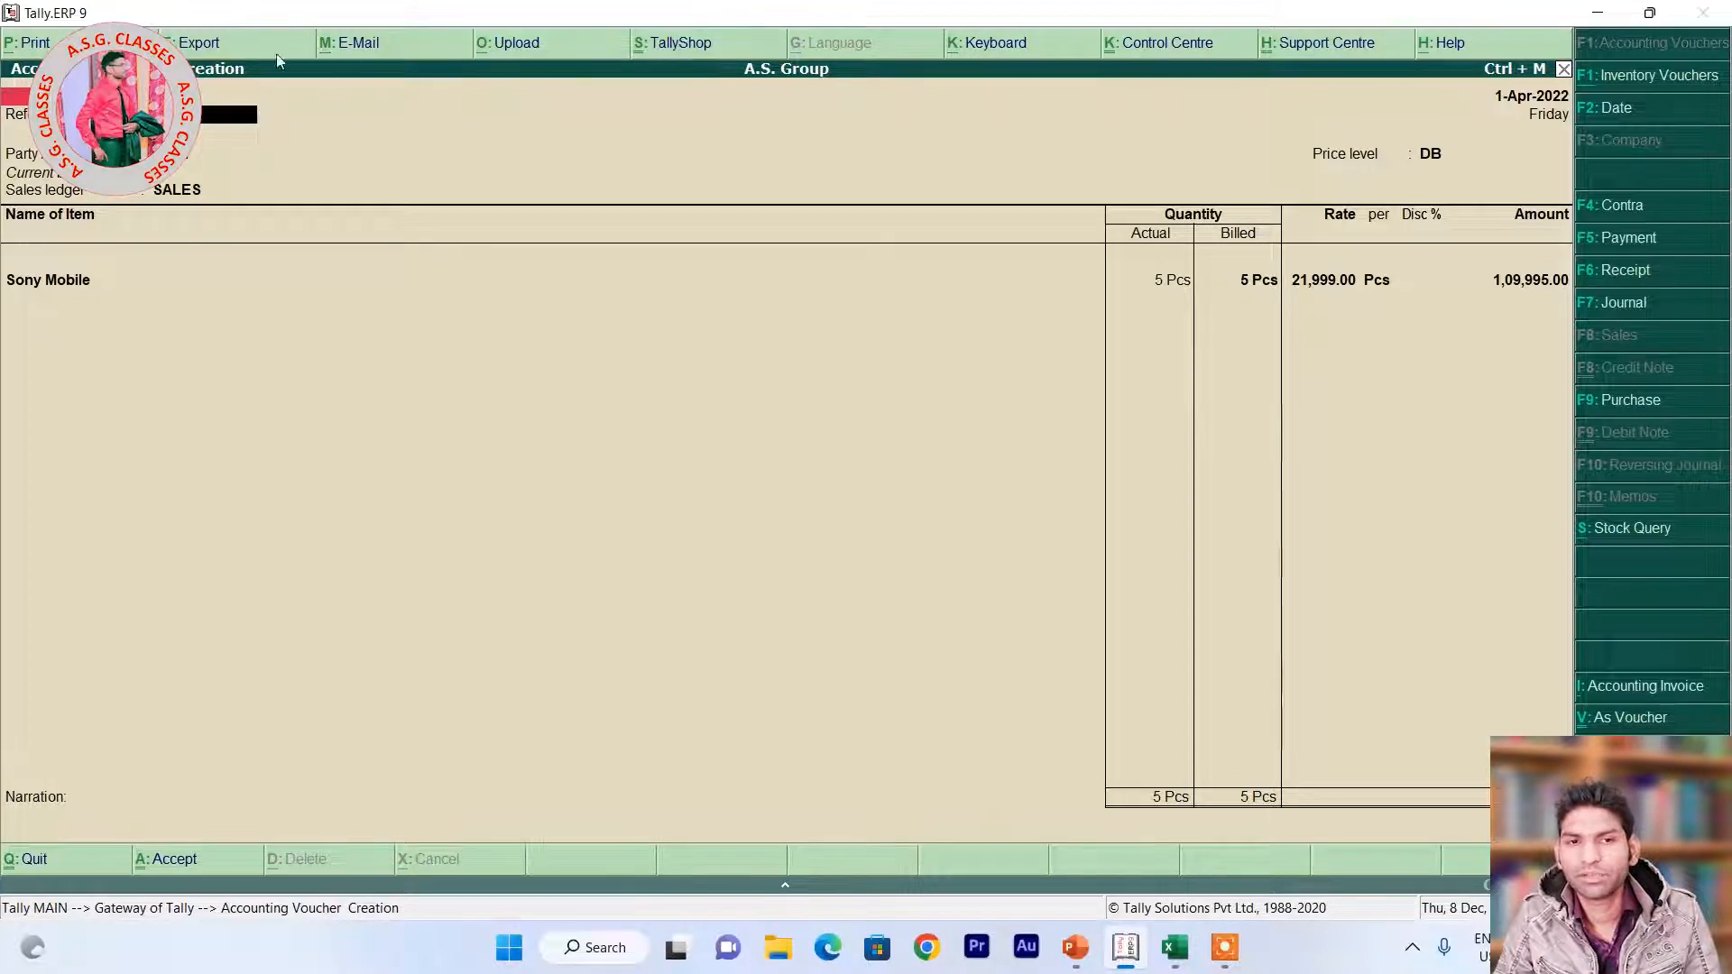
# Turn on print preview in Neat Mode and zoom into the ₹1,09,995.00 invoice.
pyautogui.click(40, 50)
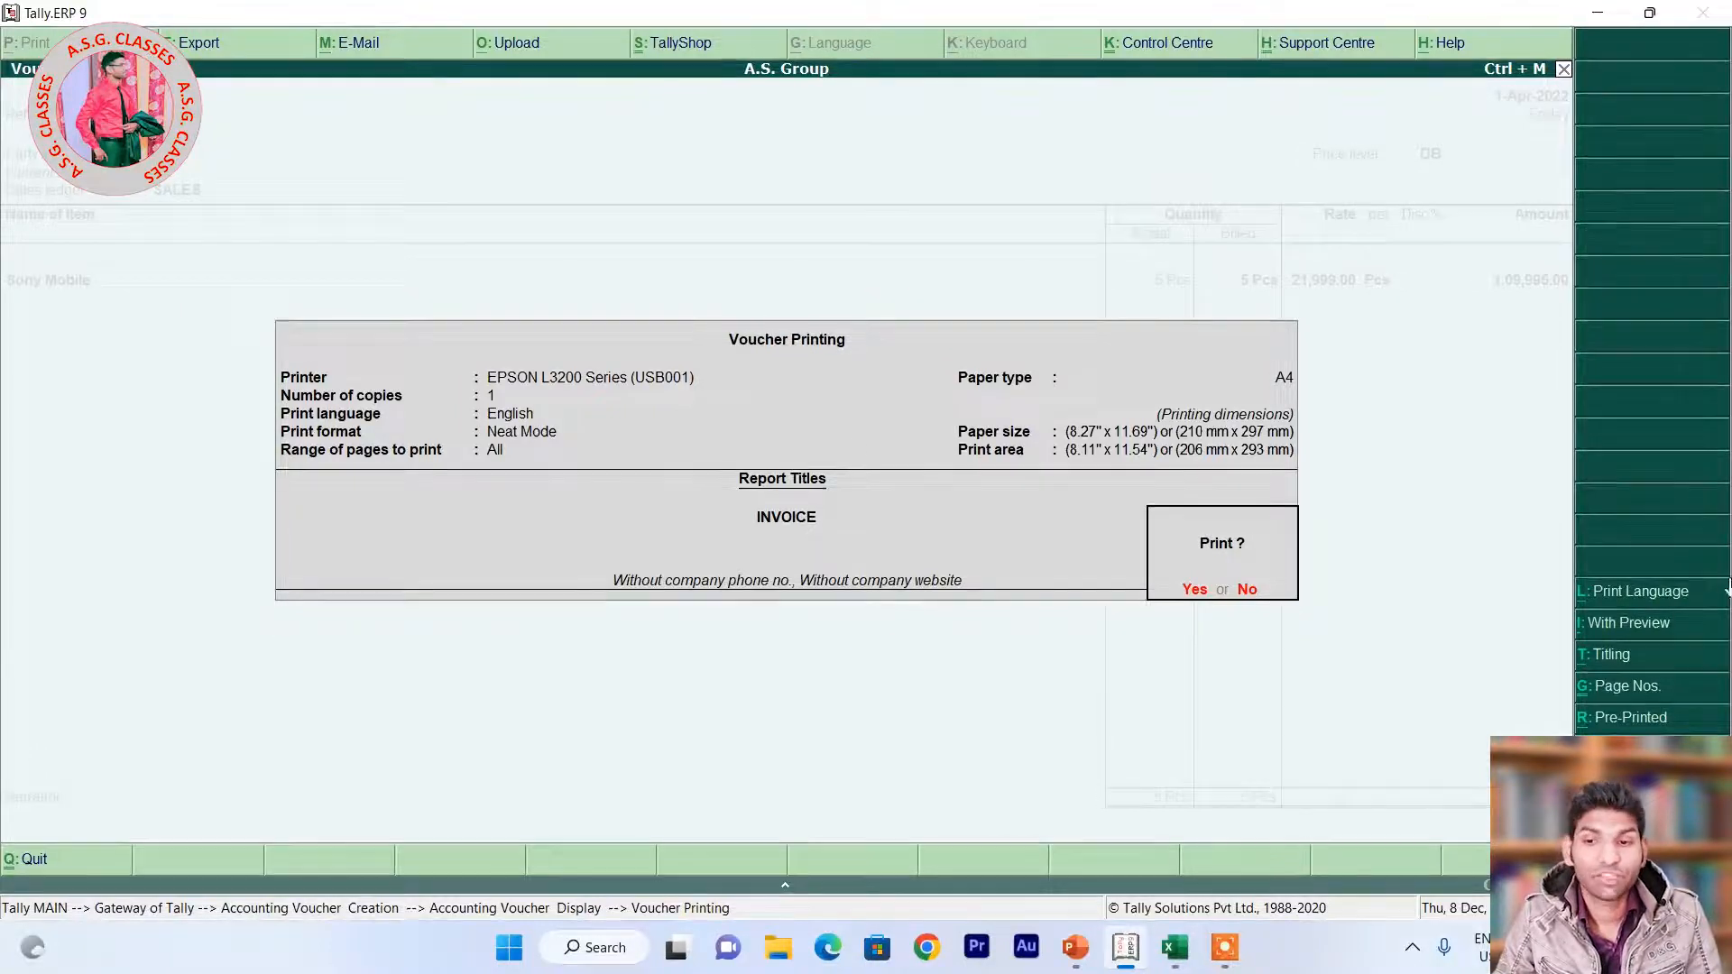
pyautogui.click(1641, 624)
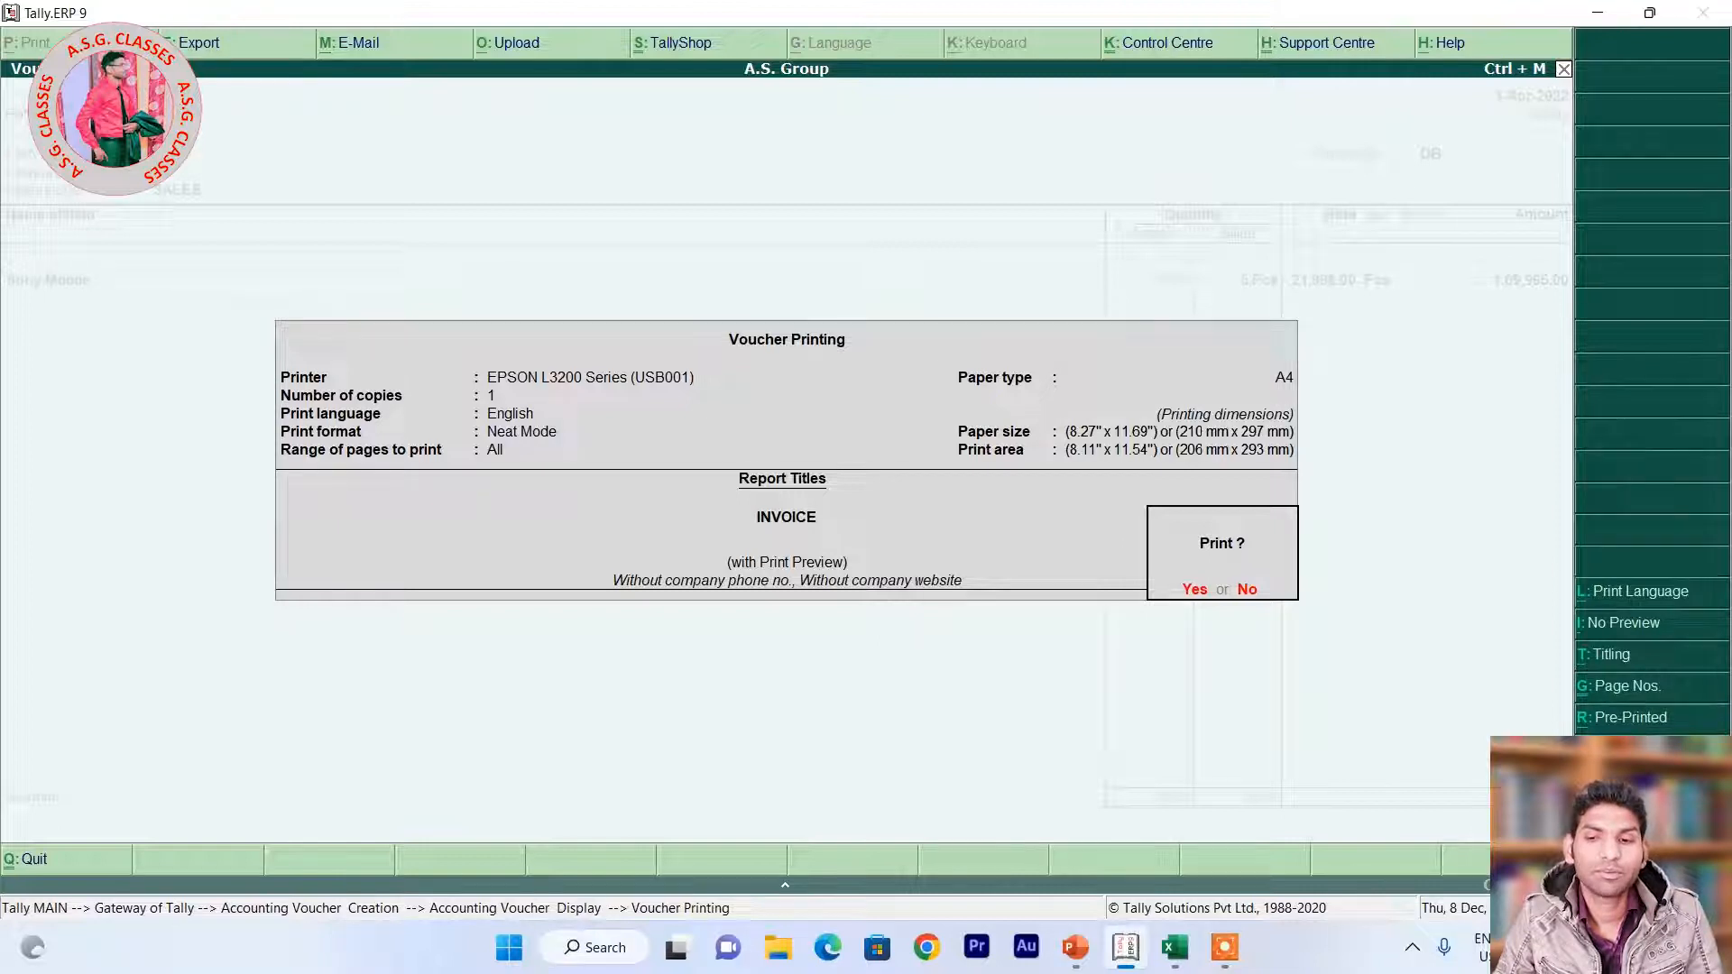
pyautogui.click(1631, 750)
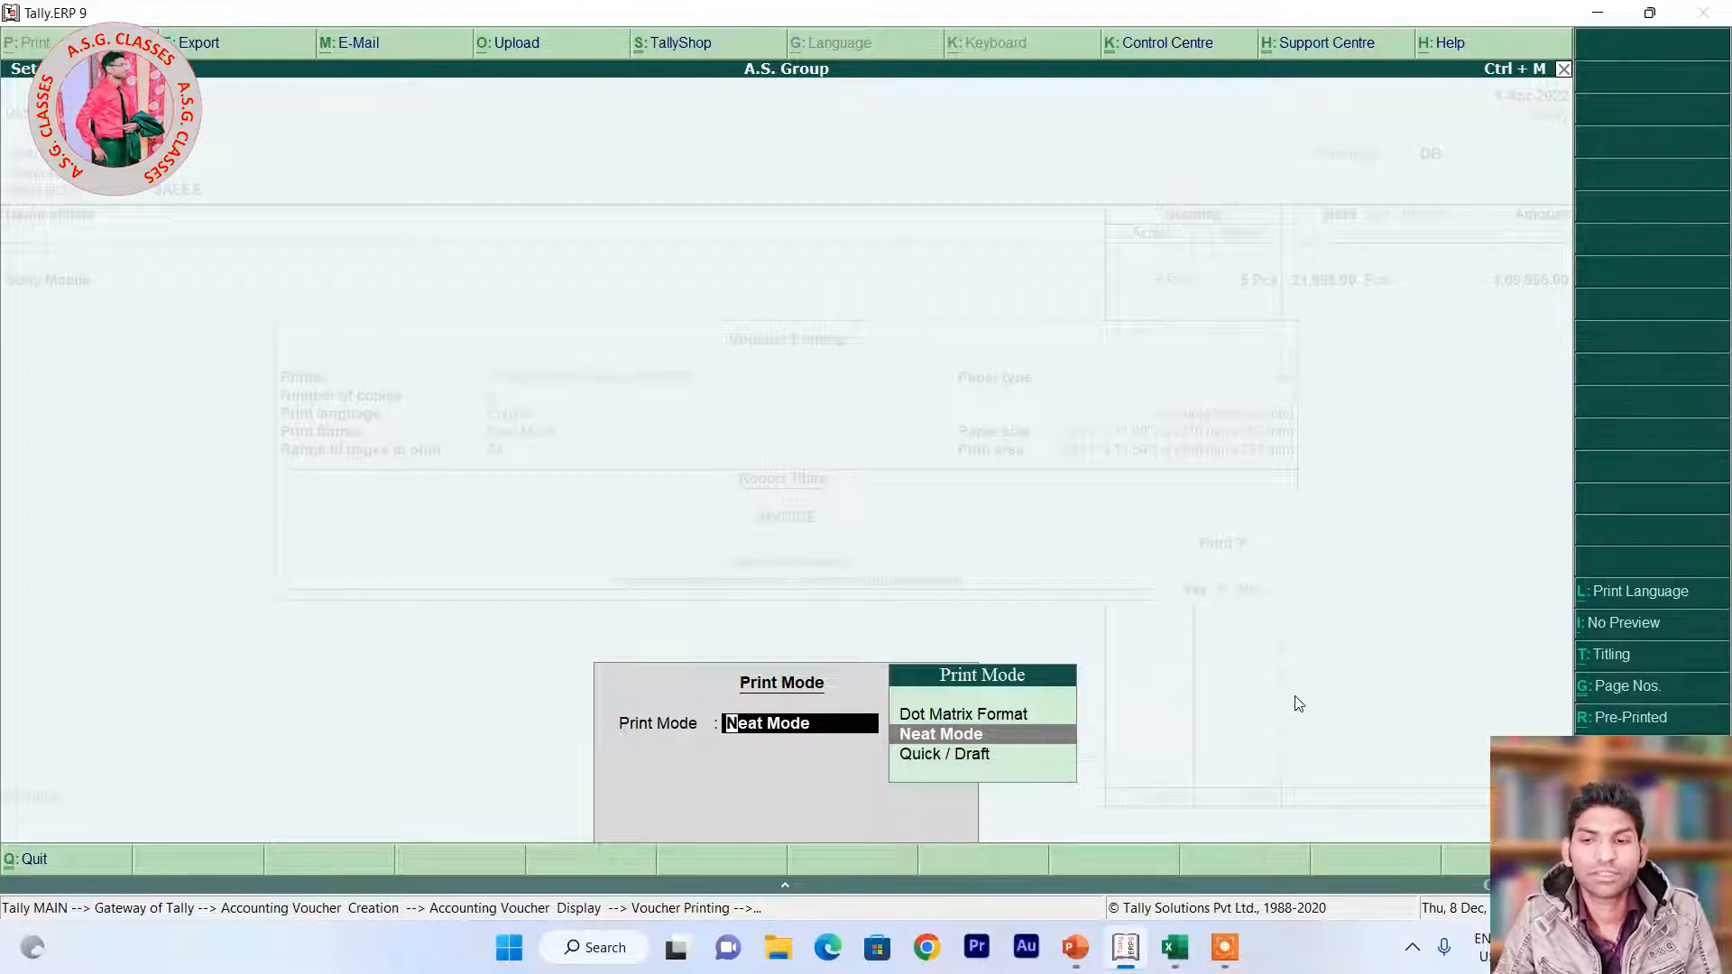
pyautogui.press('Return')
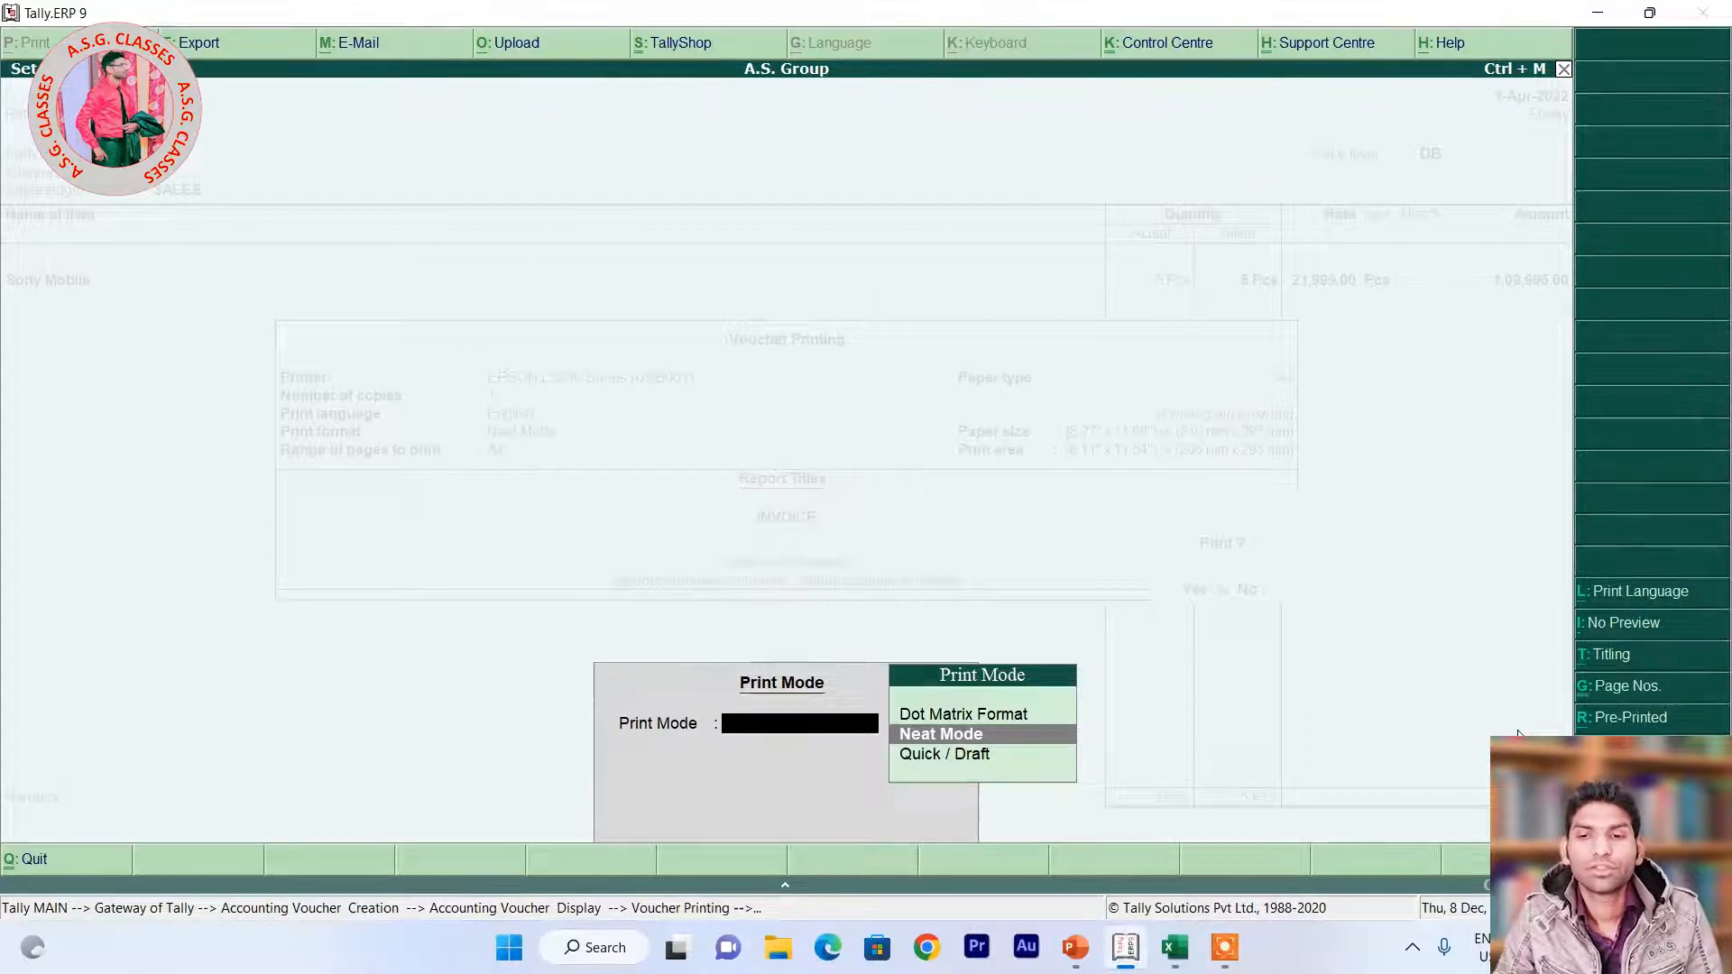
pyautogui.click(1197, 589)
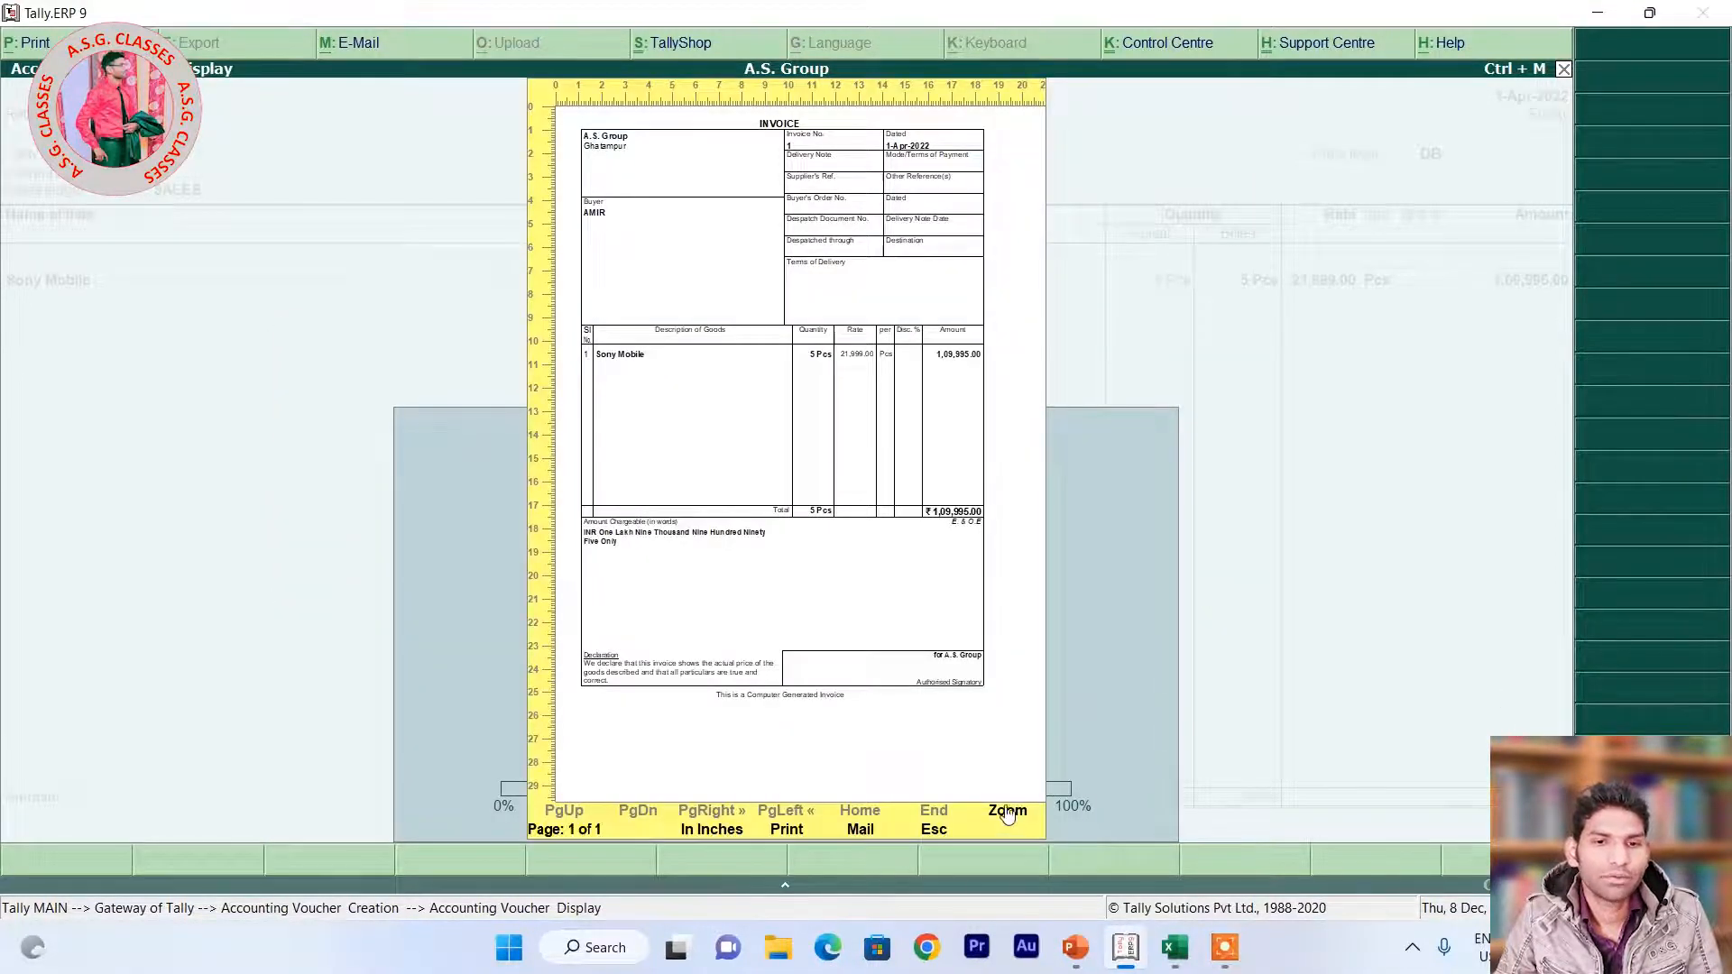
pyautogui.click(1008, 811)
pyautogui.scroll(-5, 703, 492)
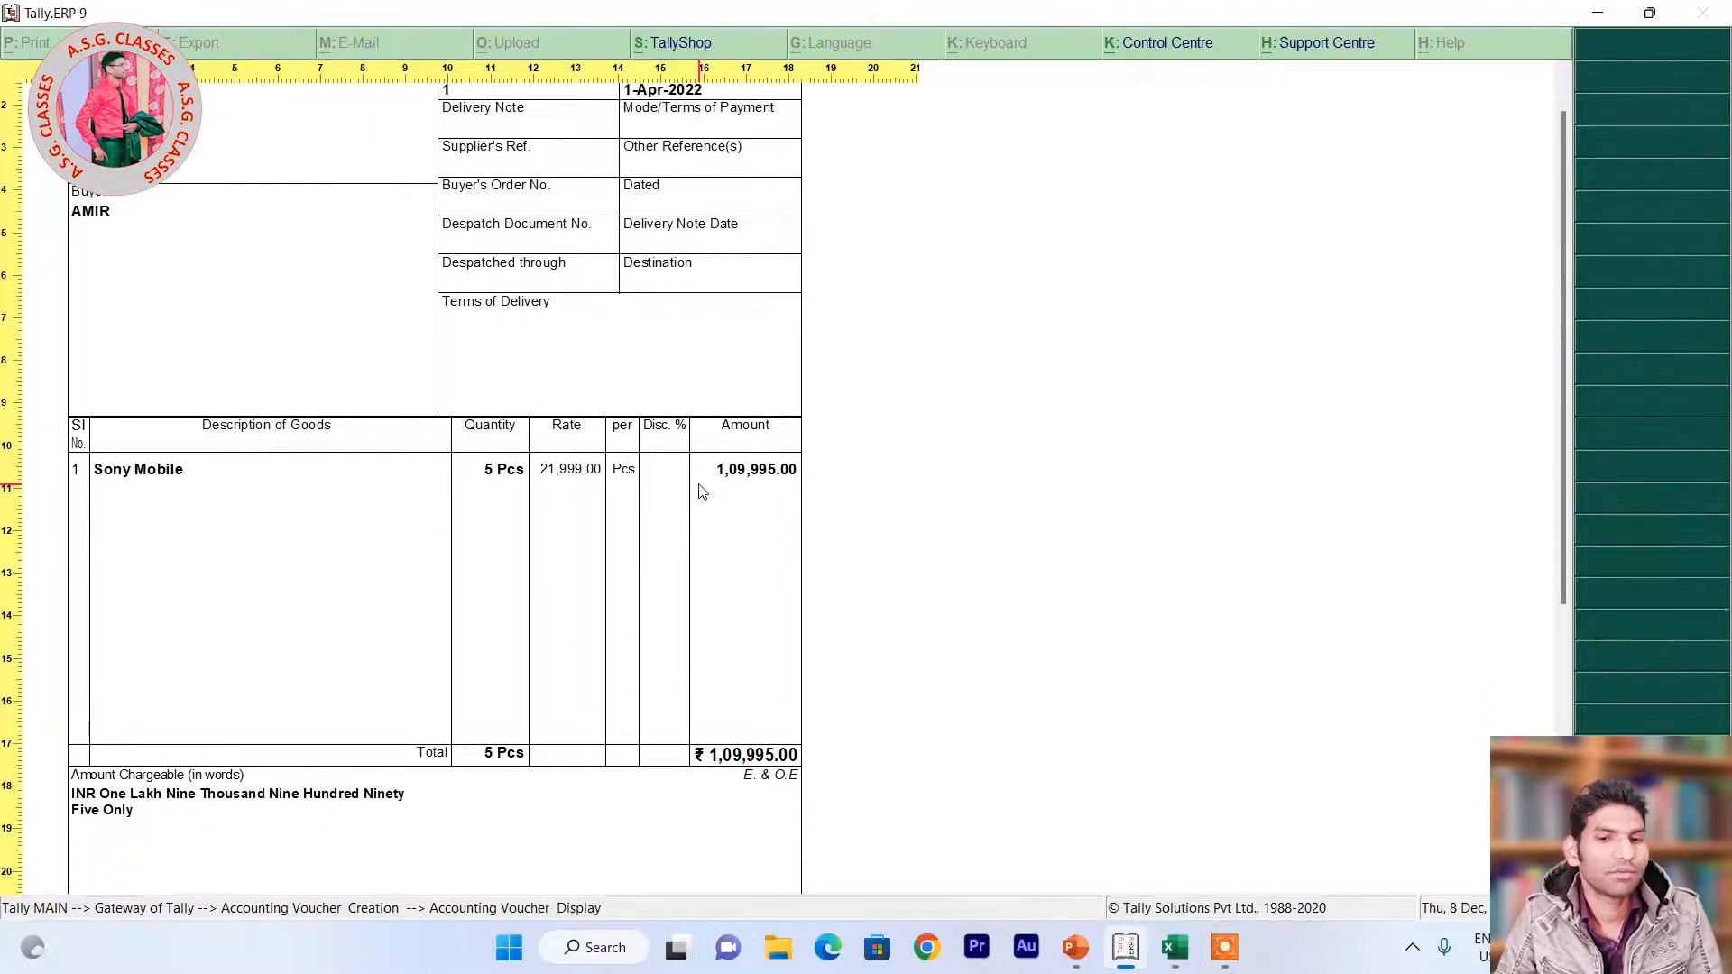
pyautogui.scroll(2, 709, 501)
pyautogui.scroll(3, 713, 508)
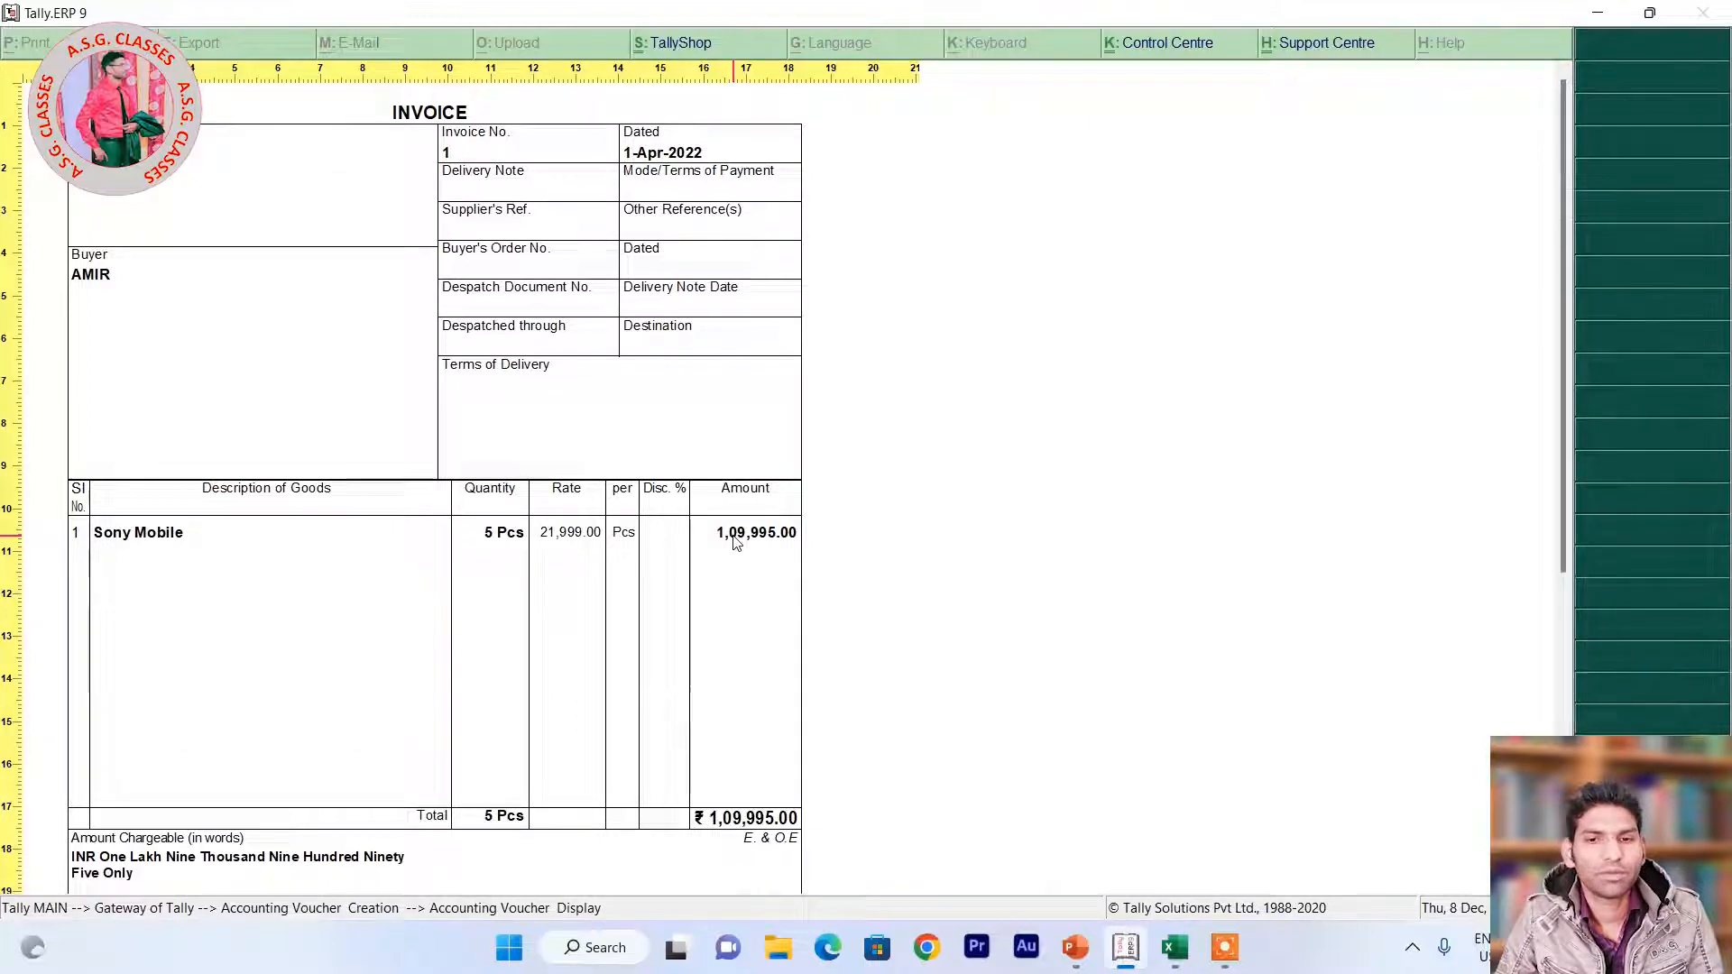
pyautogui.press('Escape')
pyautogui.press('Escape')
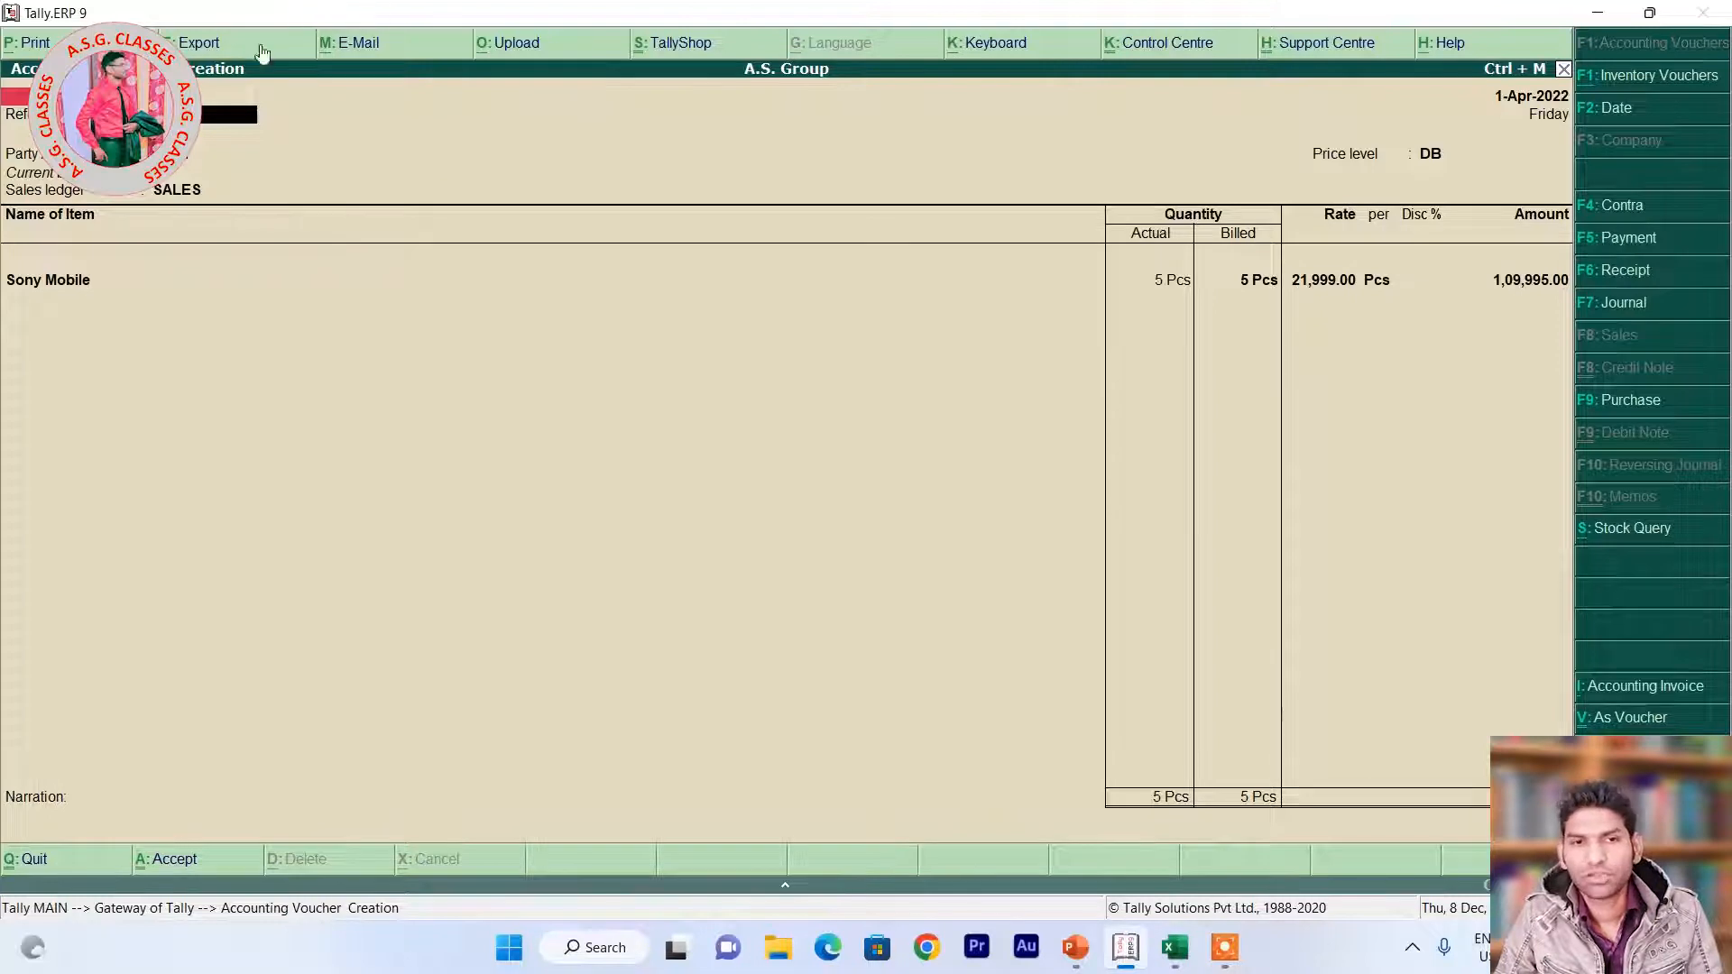
# Preview and zoom the invoice once more, then close the preview back to the voucher.
pyautogui.click(38, 47)
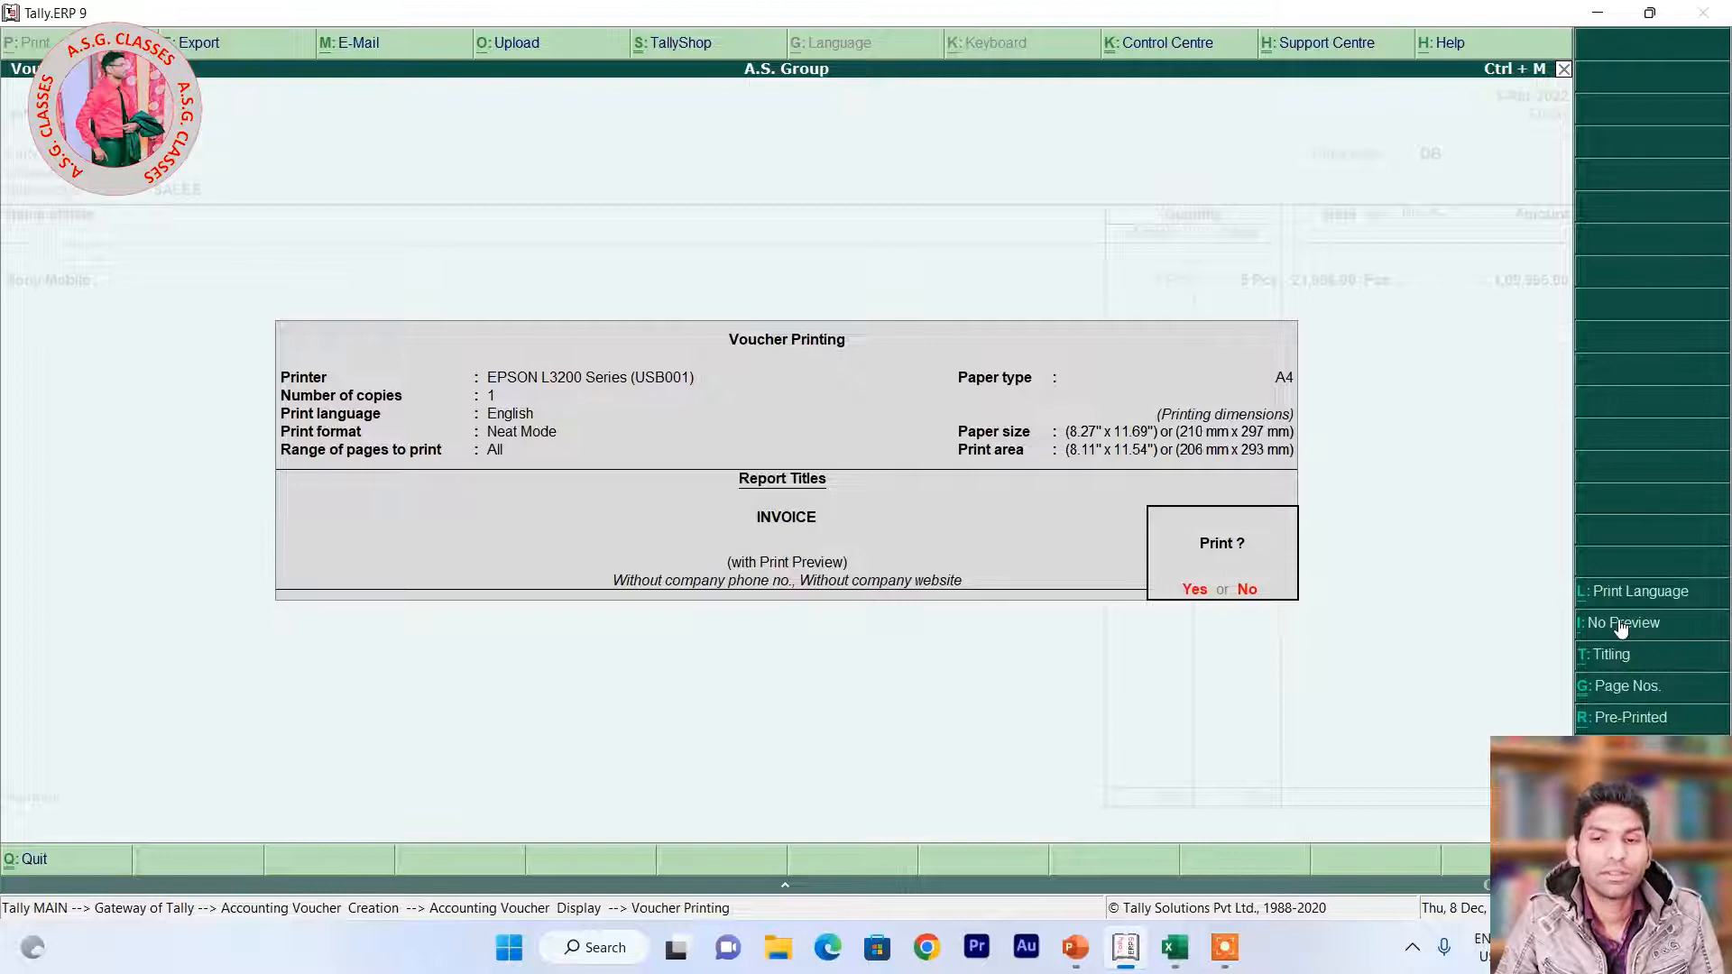
pyautogui.click(1205, 592)
pyautogui.click(1007, 813)
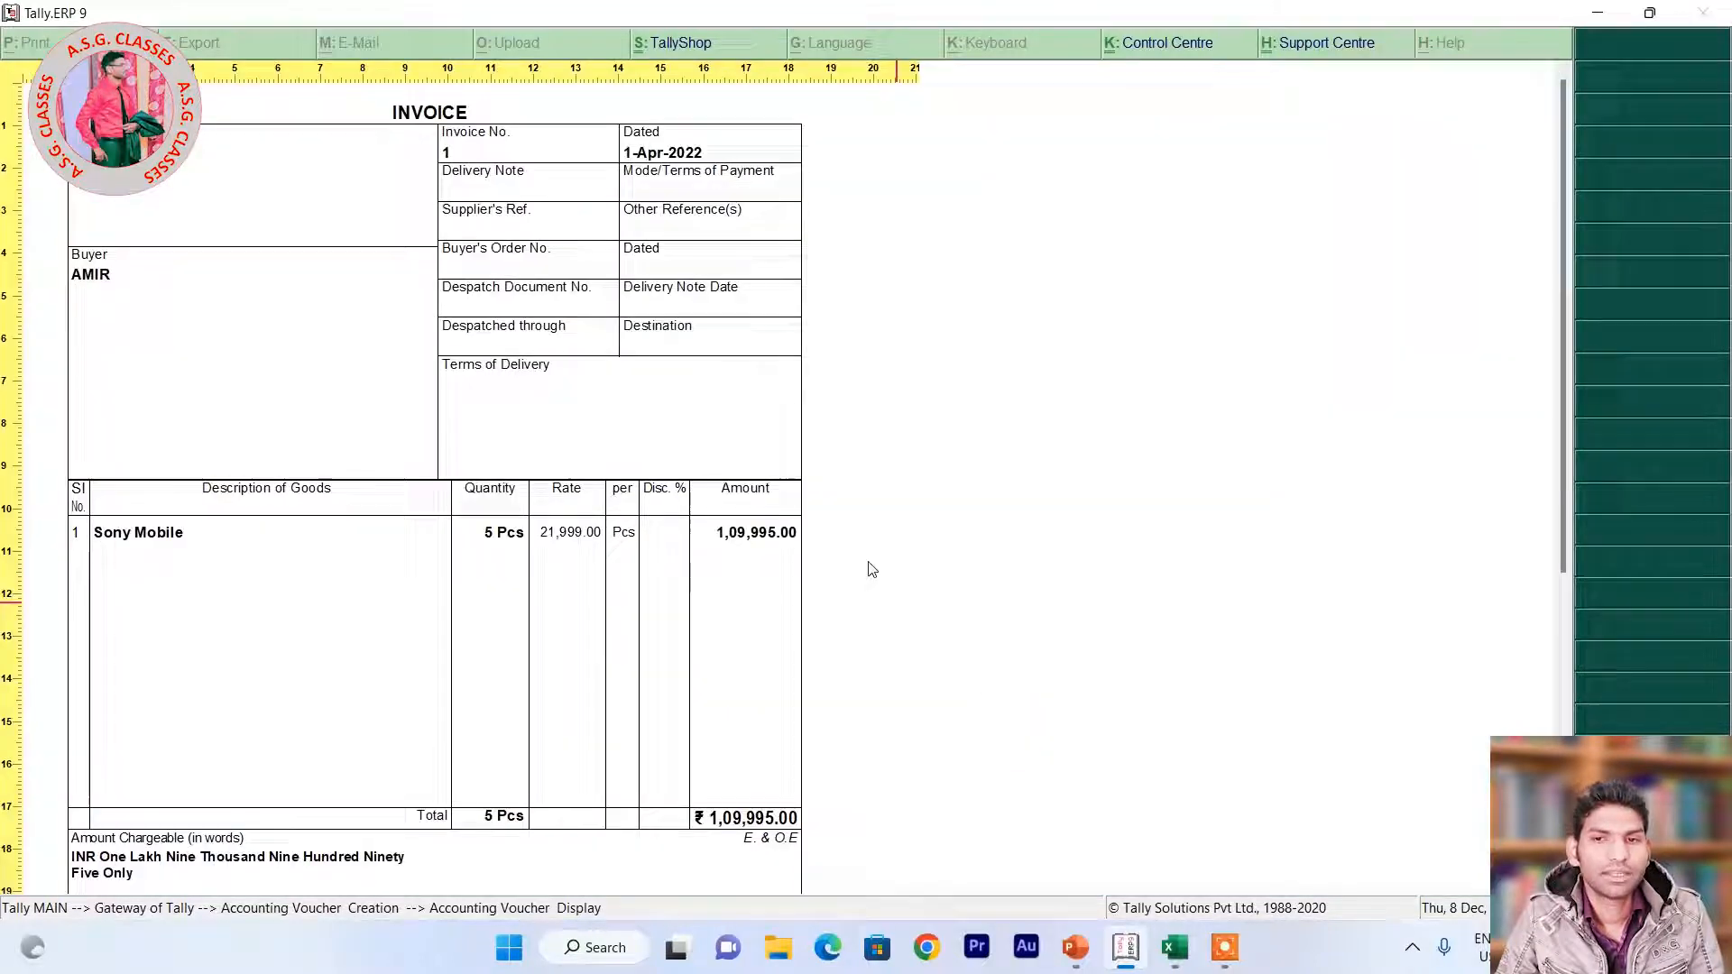
pyautogui.scroll(-2, 696, 471)
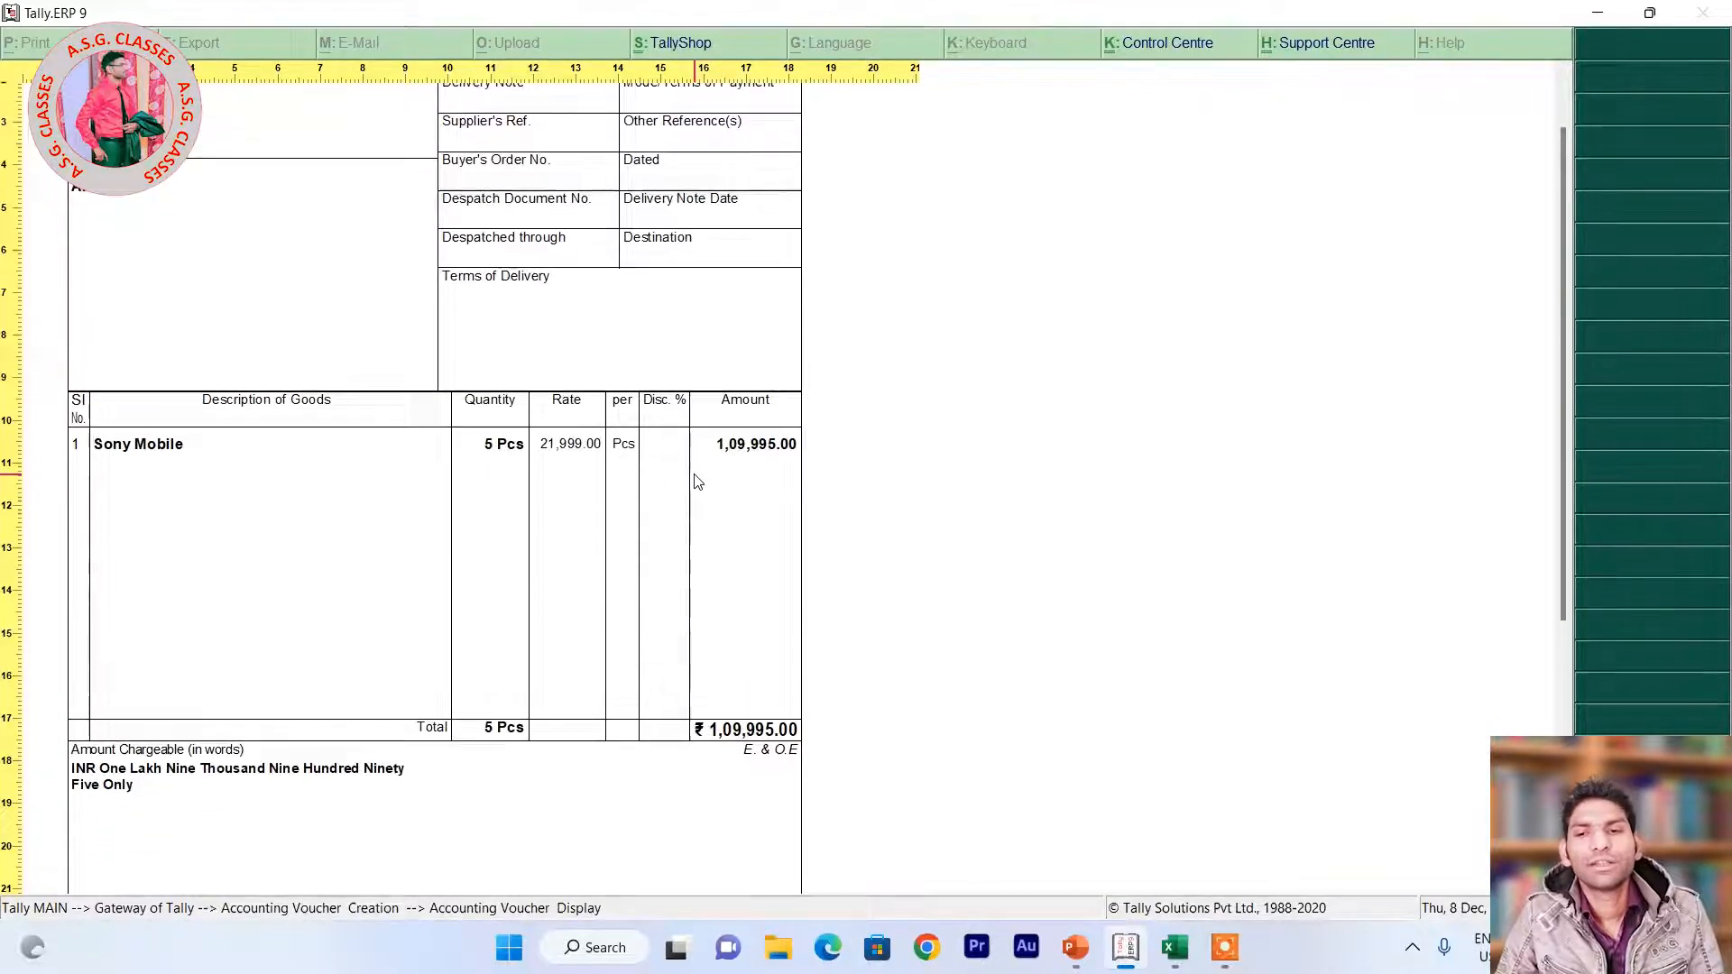
pyautogui.press('Escape')
pyautogui.press('Escape')
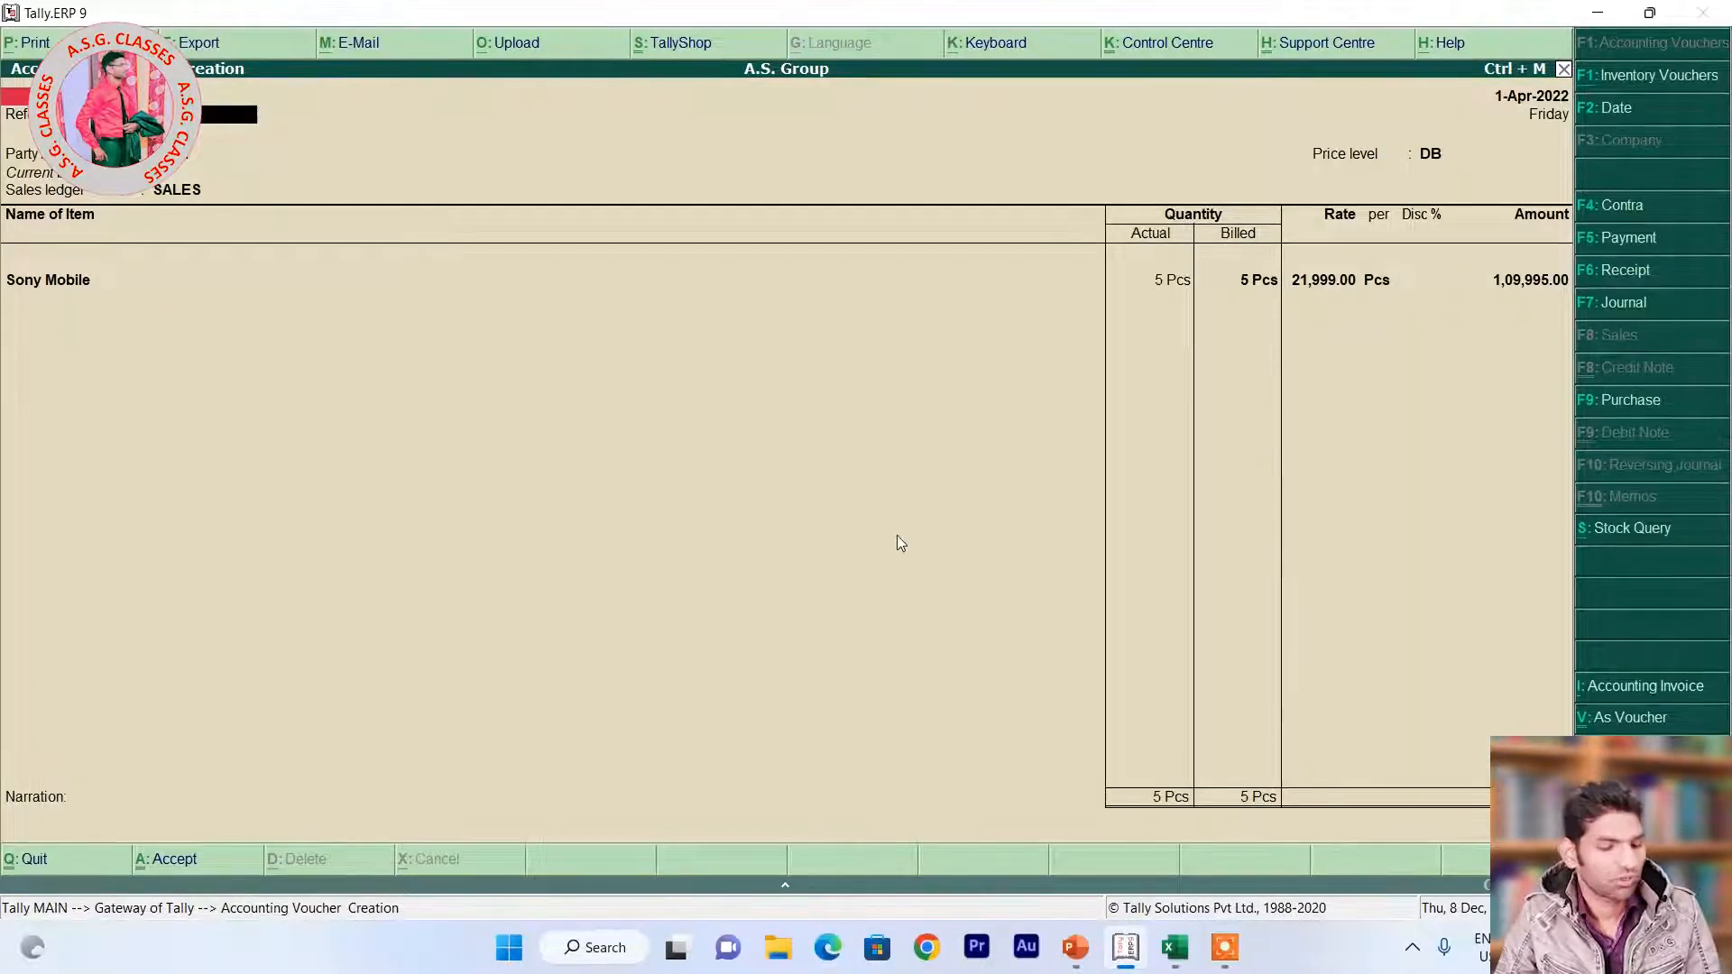
# Save the Sony Mobile invoice and start a new sale to the chosen customer using the SALES ledger.
pyautogui.hotkey('ctrl', 'a')
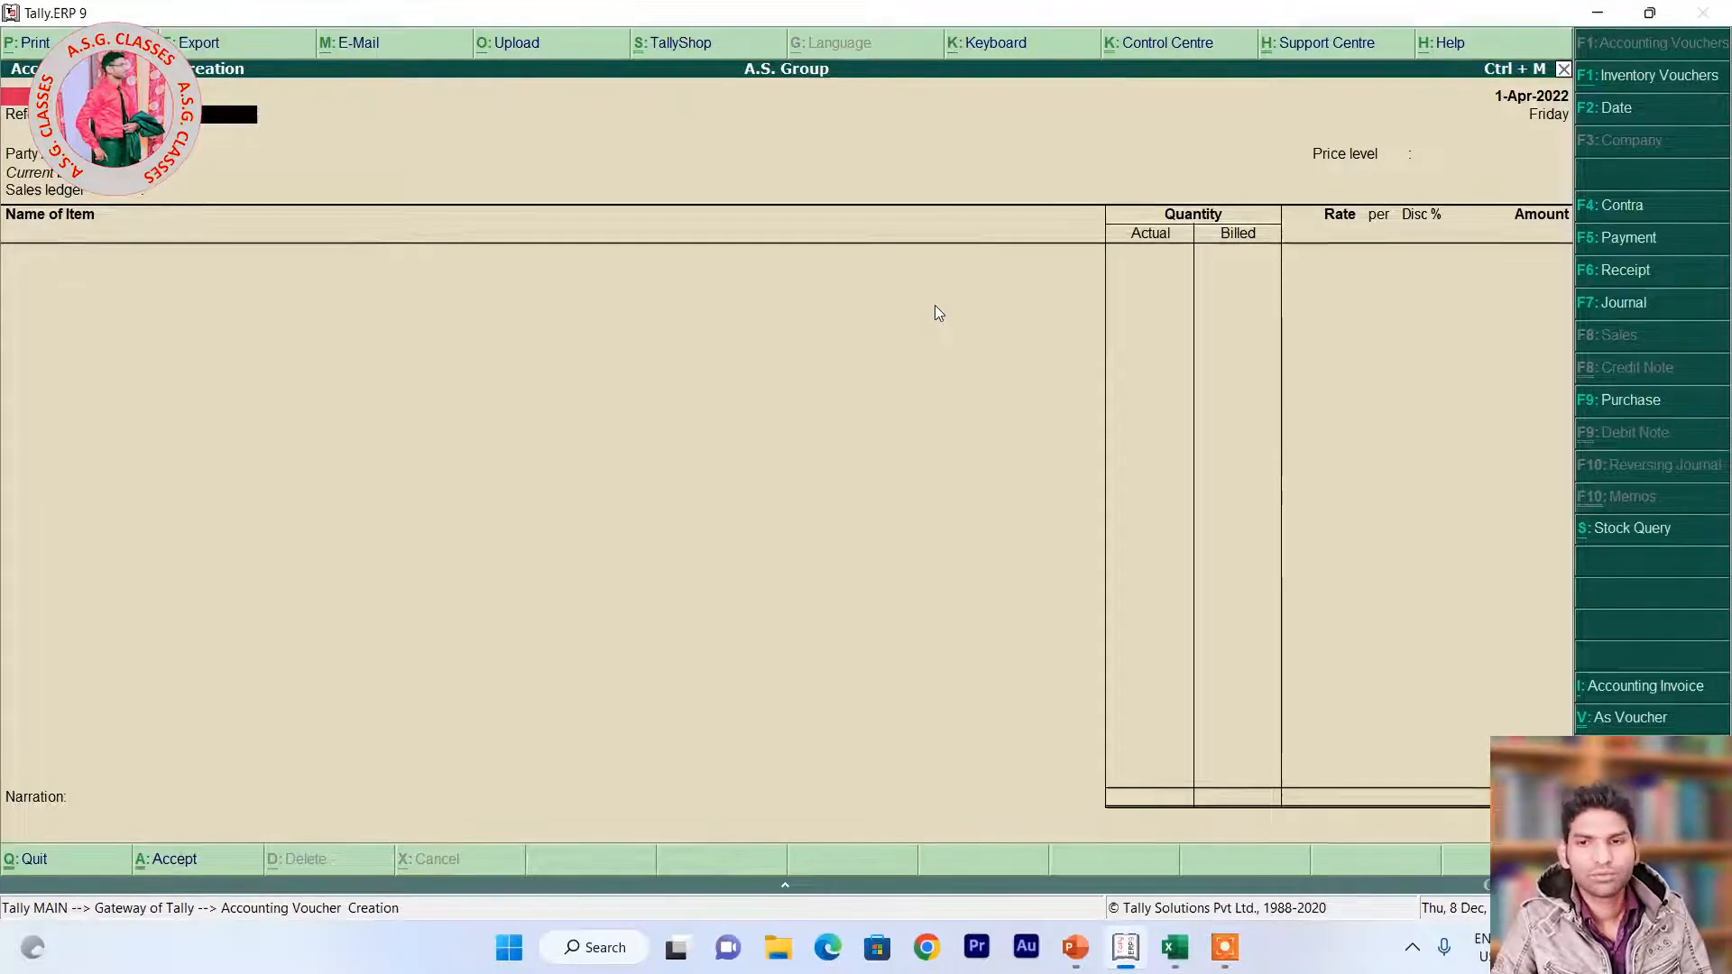
pyautogui.press('Return')
pyautogui.press('Down')
pyautogui.press('Down')
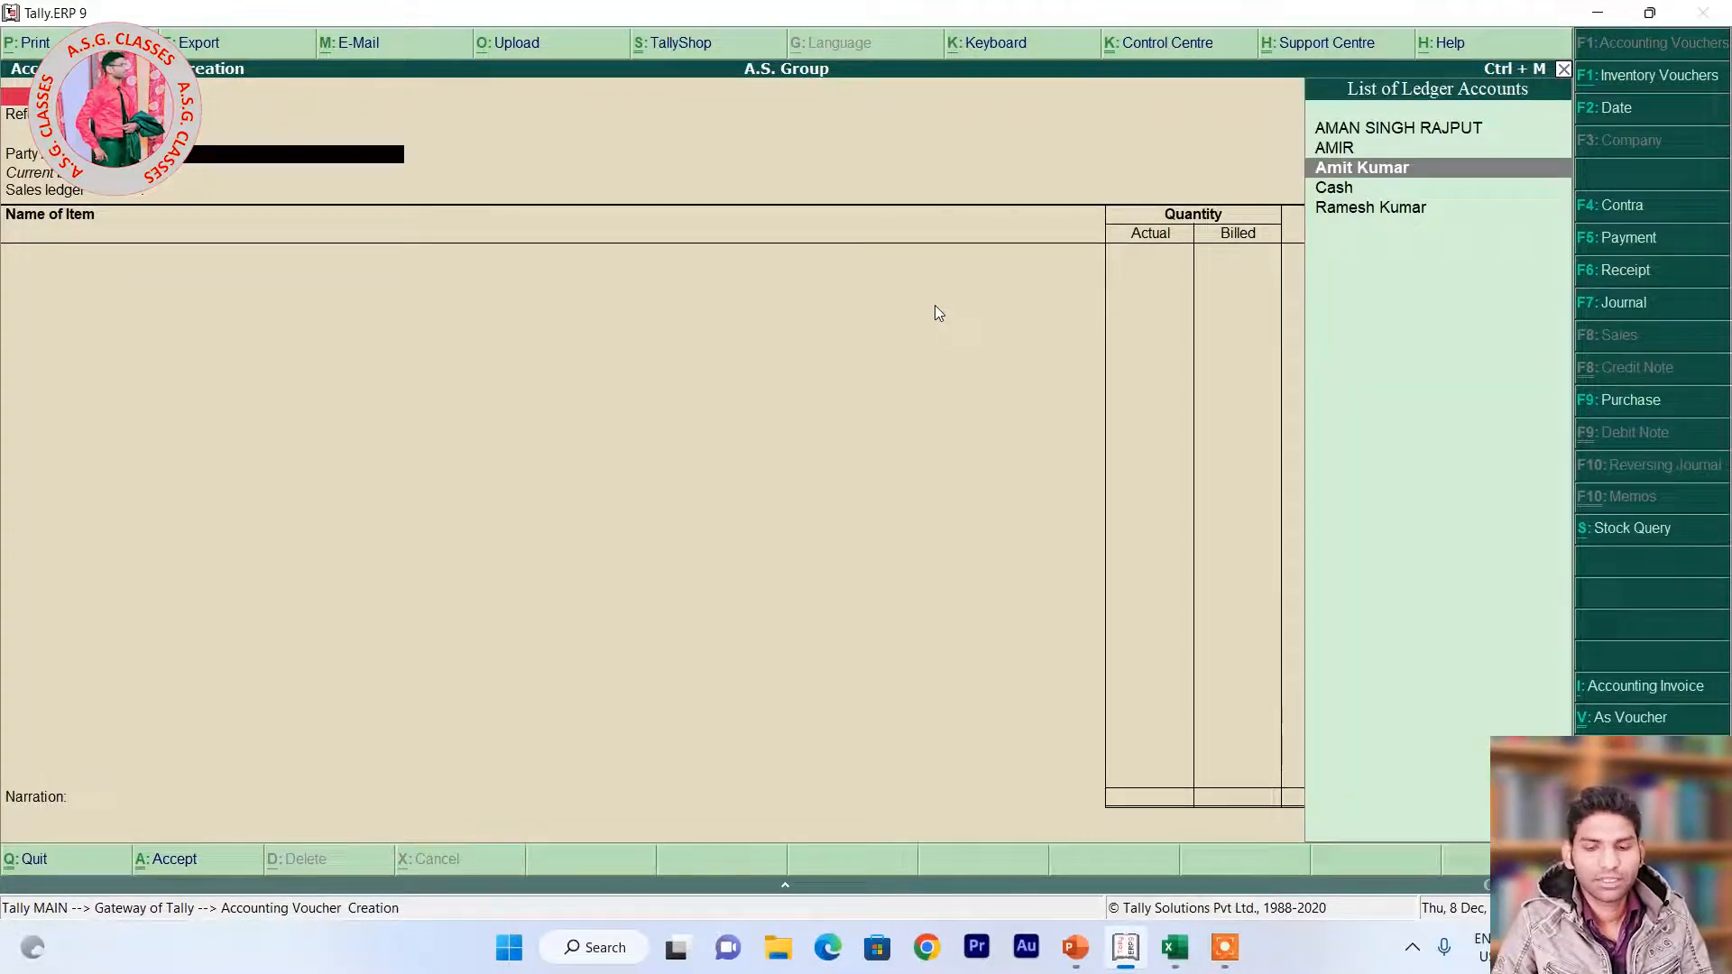
pyautogui.press('Return')
pyautogui.press('Escape')
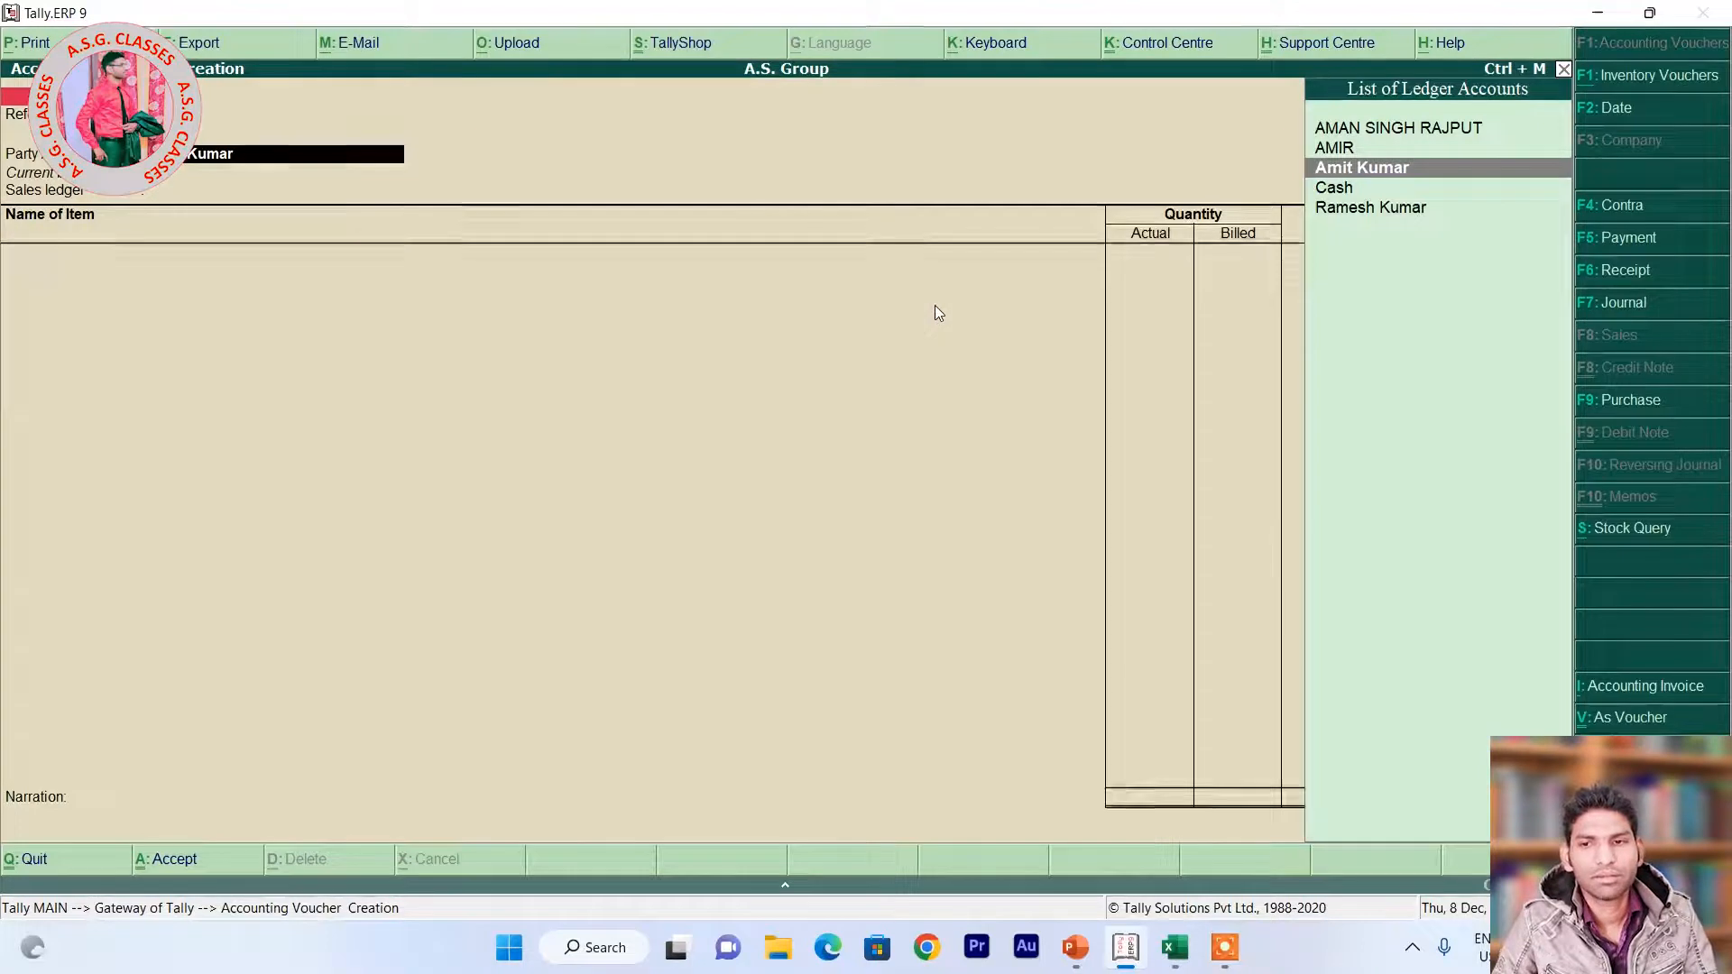
pyautogui.press('Down')
pyautogui.press('Down')
pyautogui.press('Return')
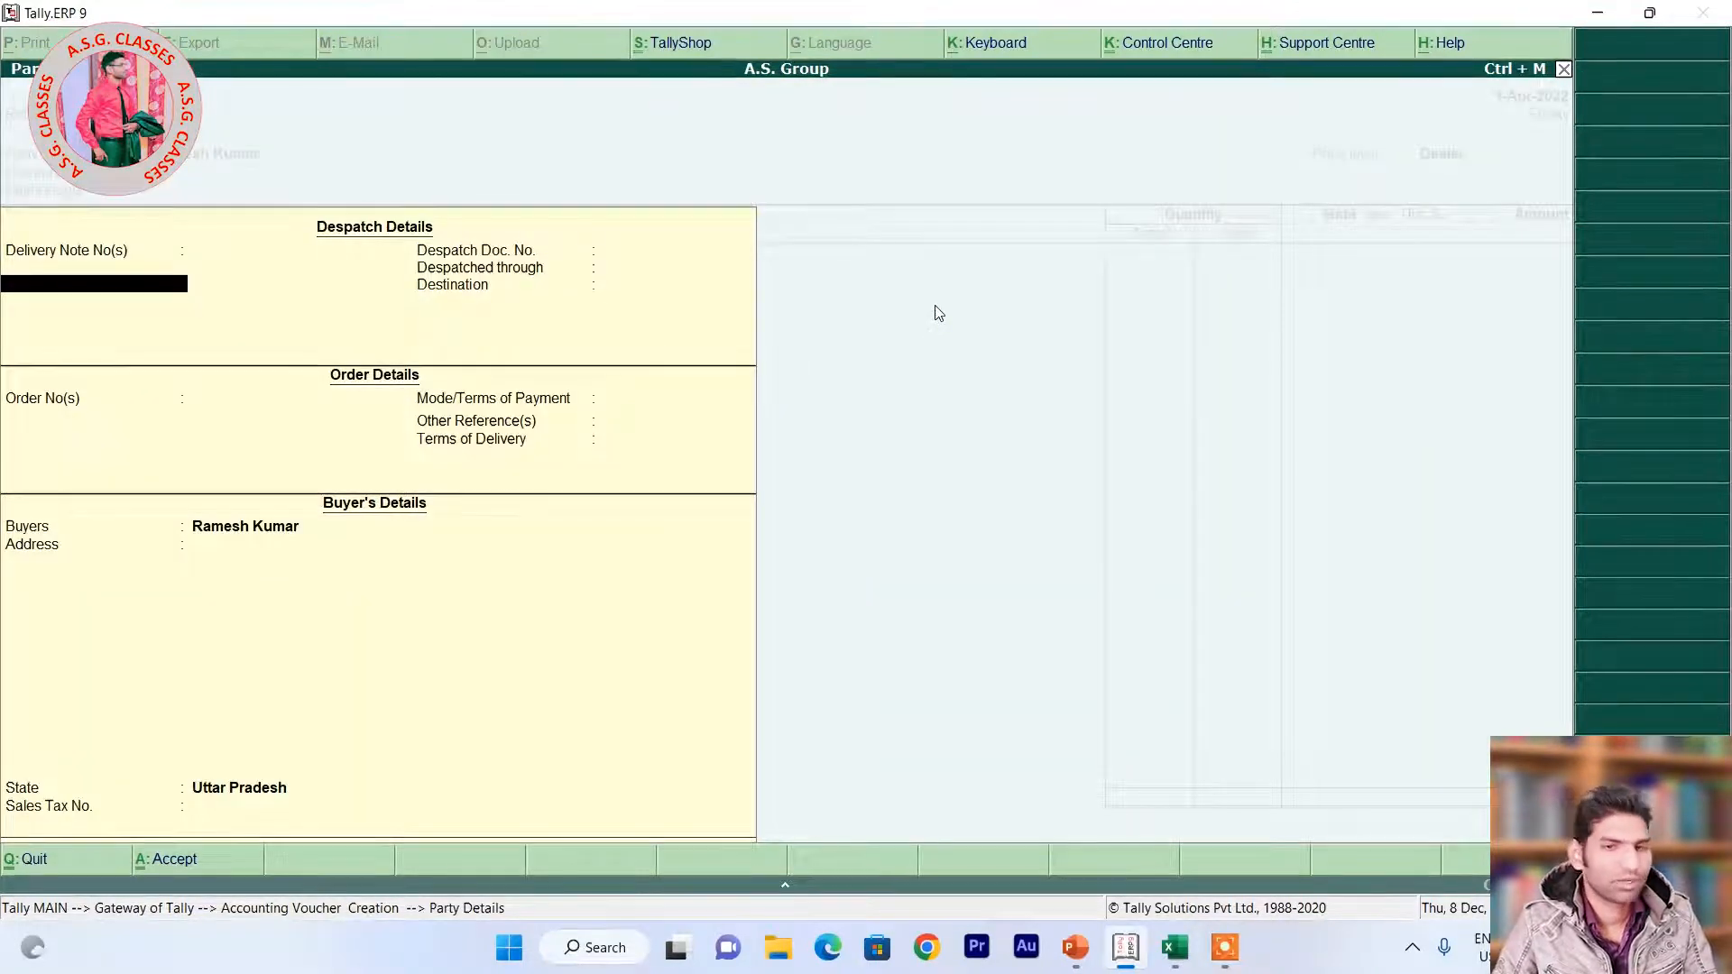
pyautogui.press('Return')
pyautogui.hotkey('ctrl', 'a')
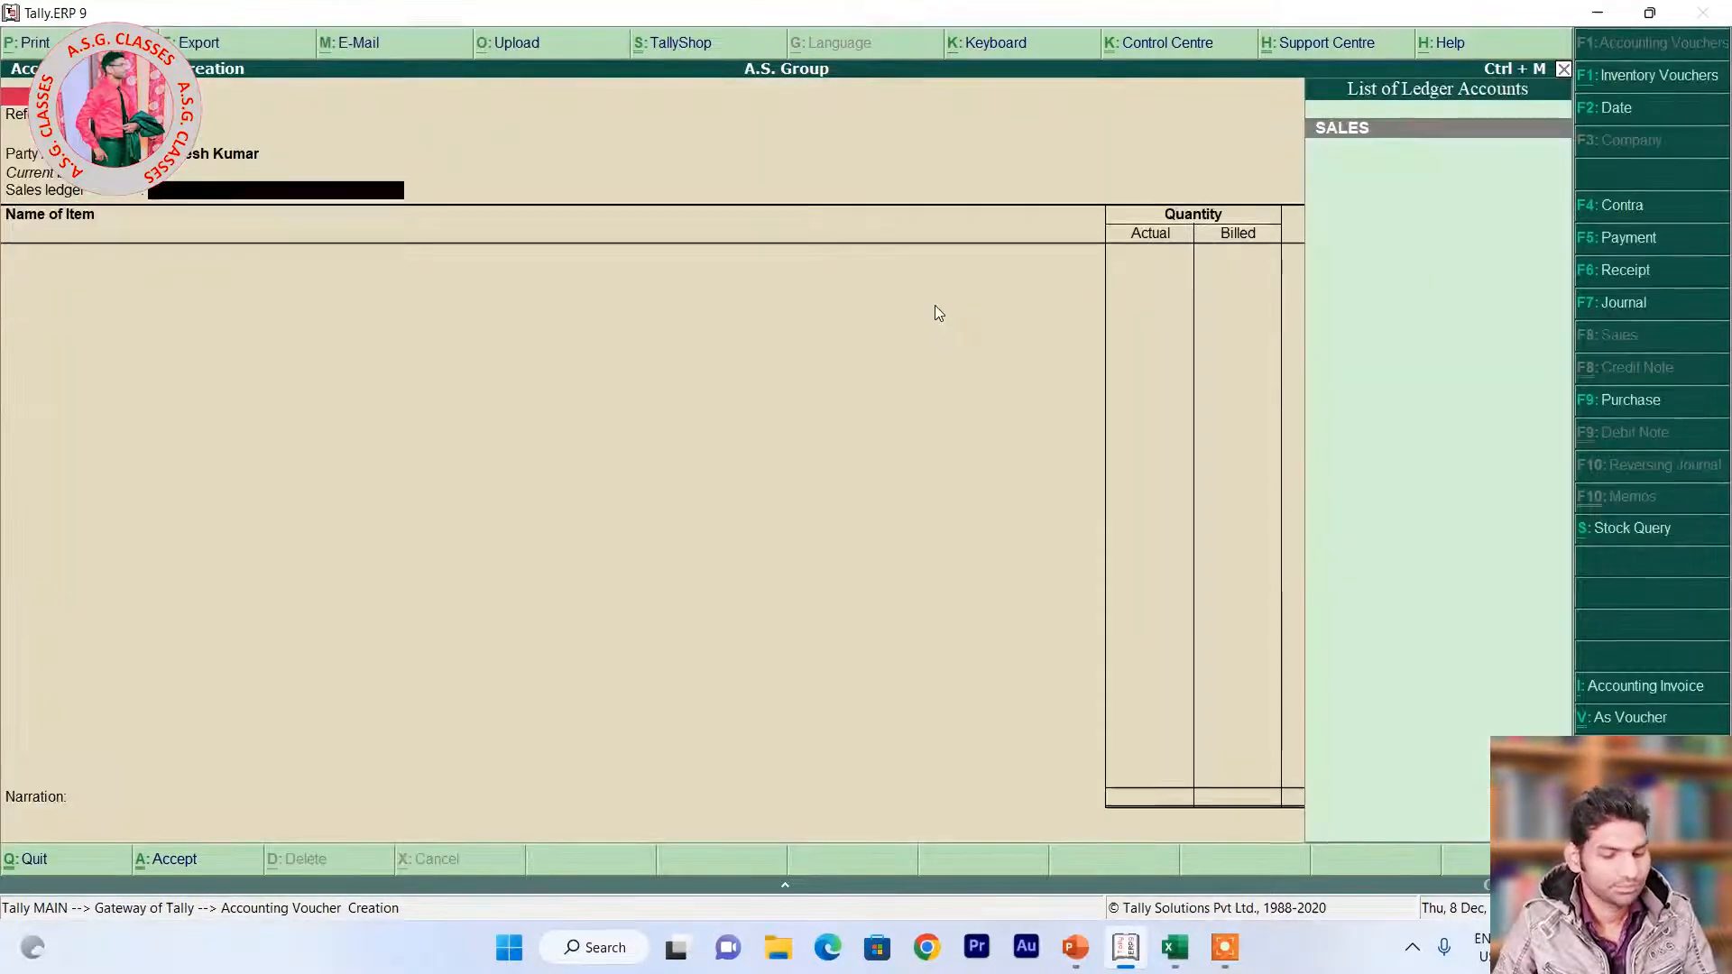
pyautogui.press('Return')
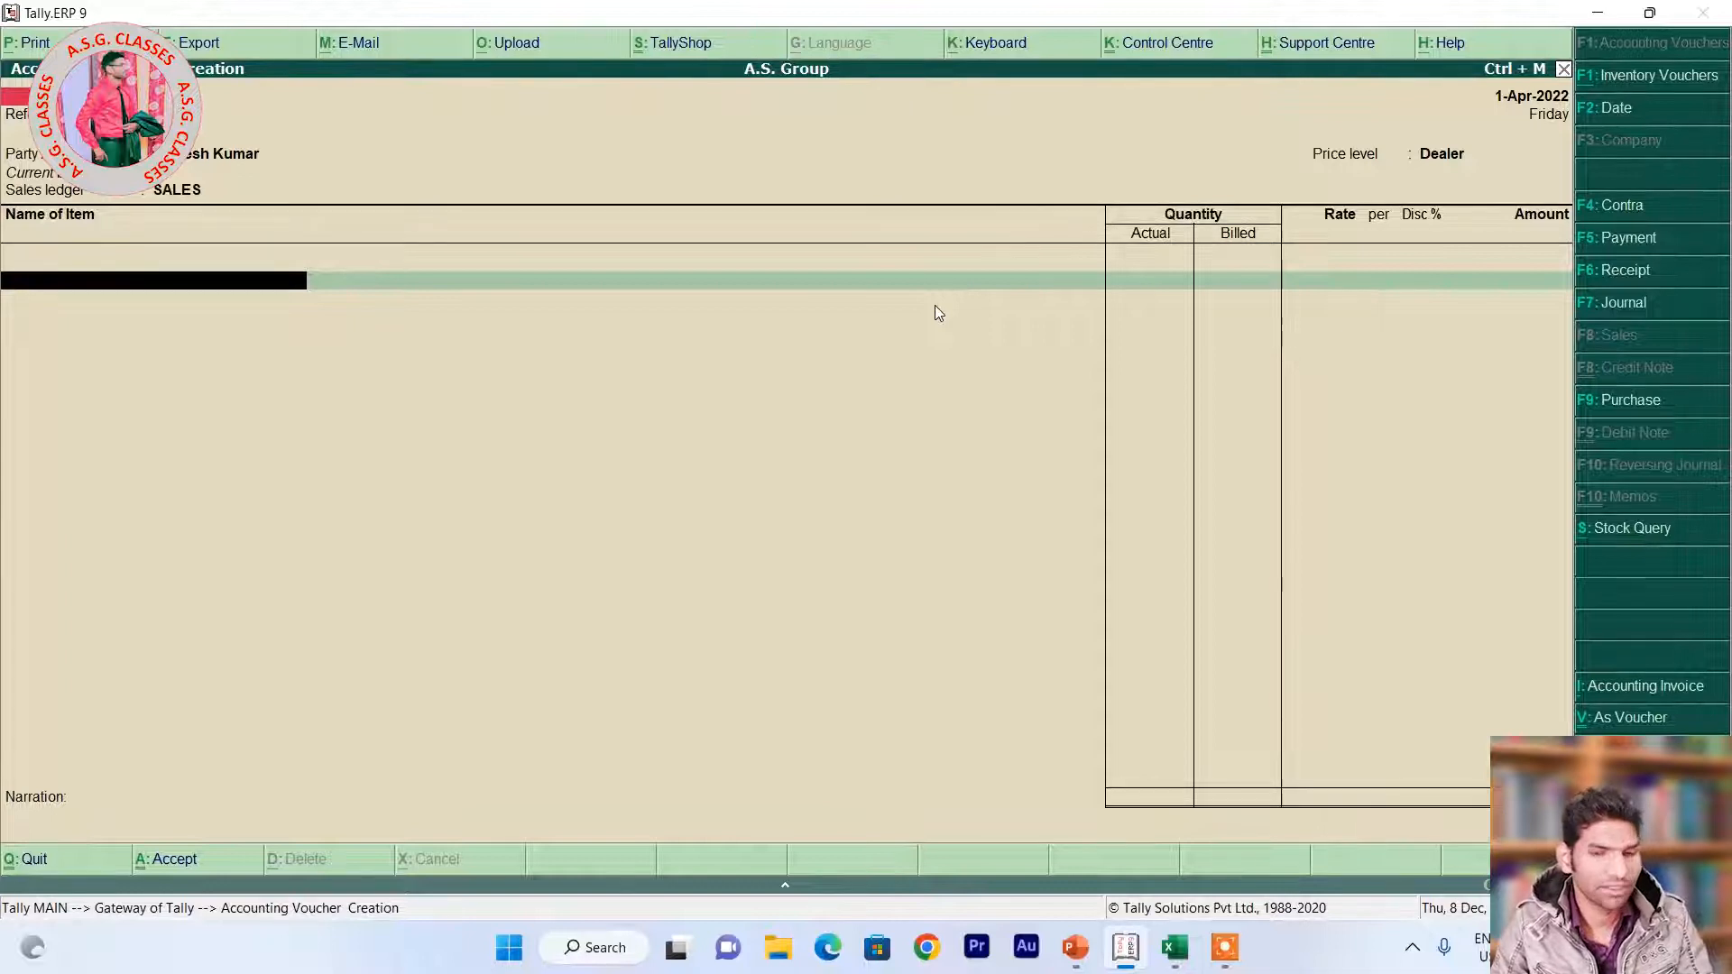
# Sell Samsung Mobile at the 16,999 Dealer rate checked in Excel and save the voucher.
pyautogui.write('S')
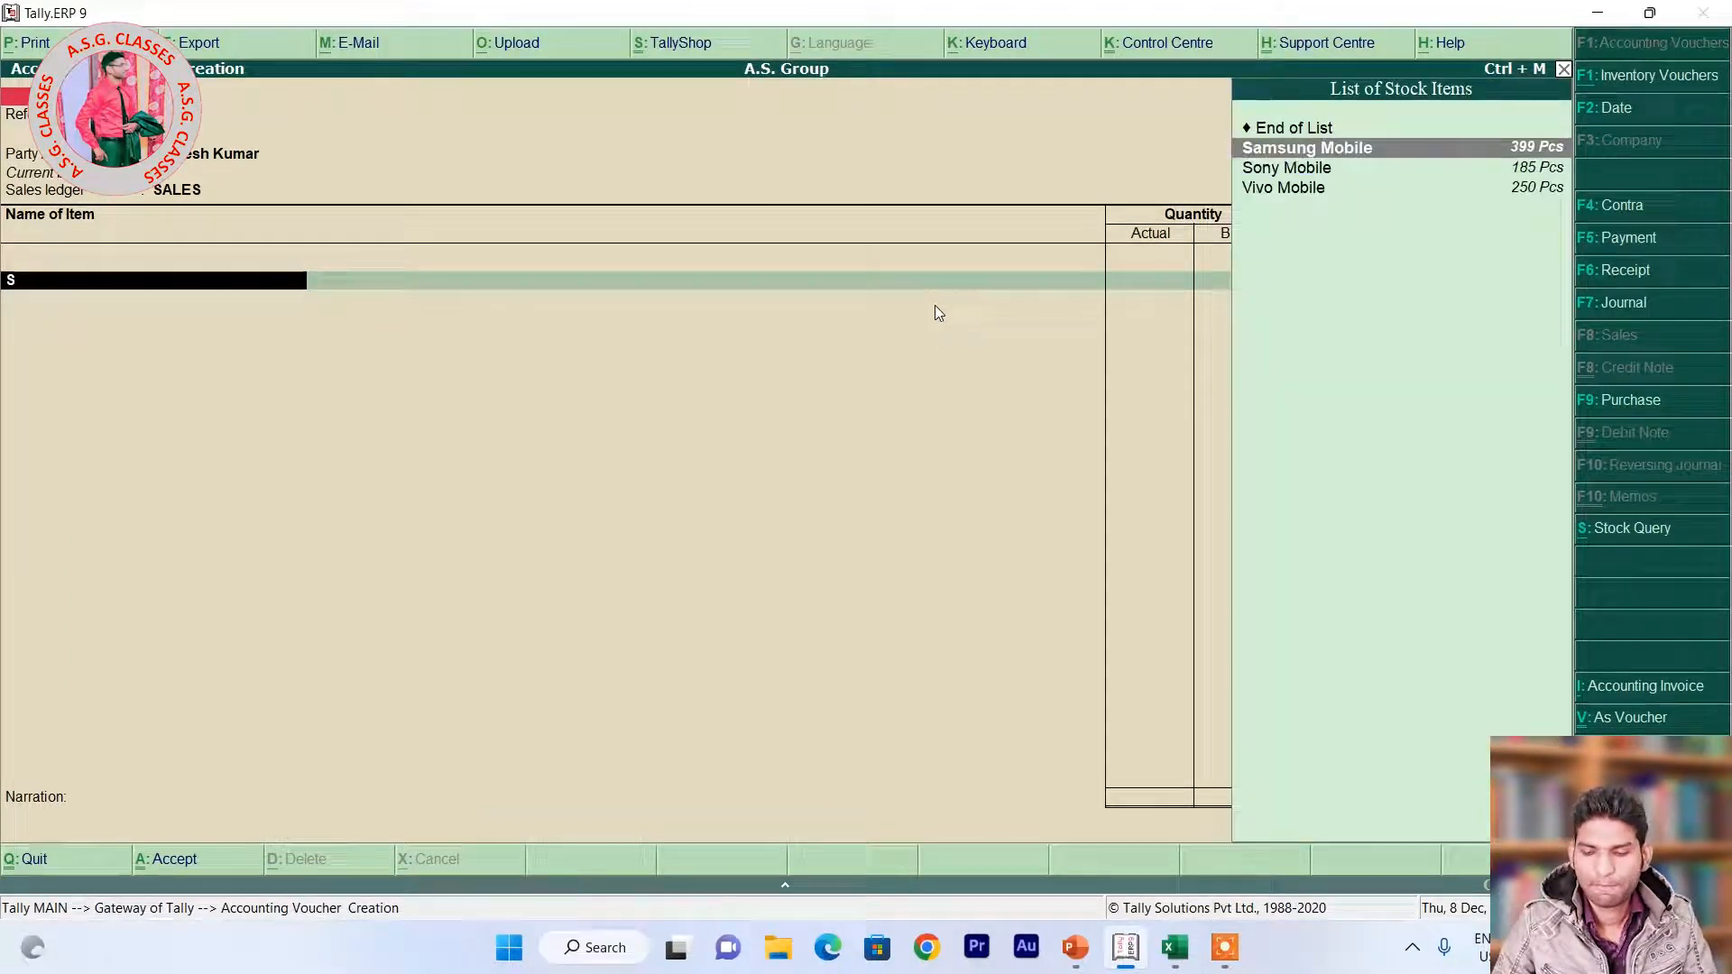
pyautogui.press('Return')
pyautogui.press('Return')
pyautogui.press('Return')
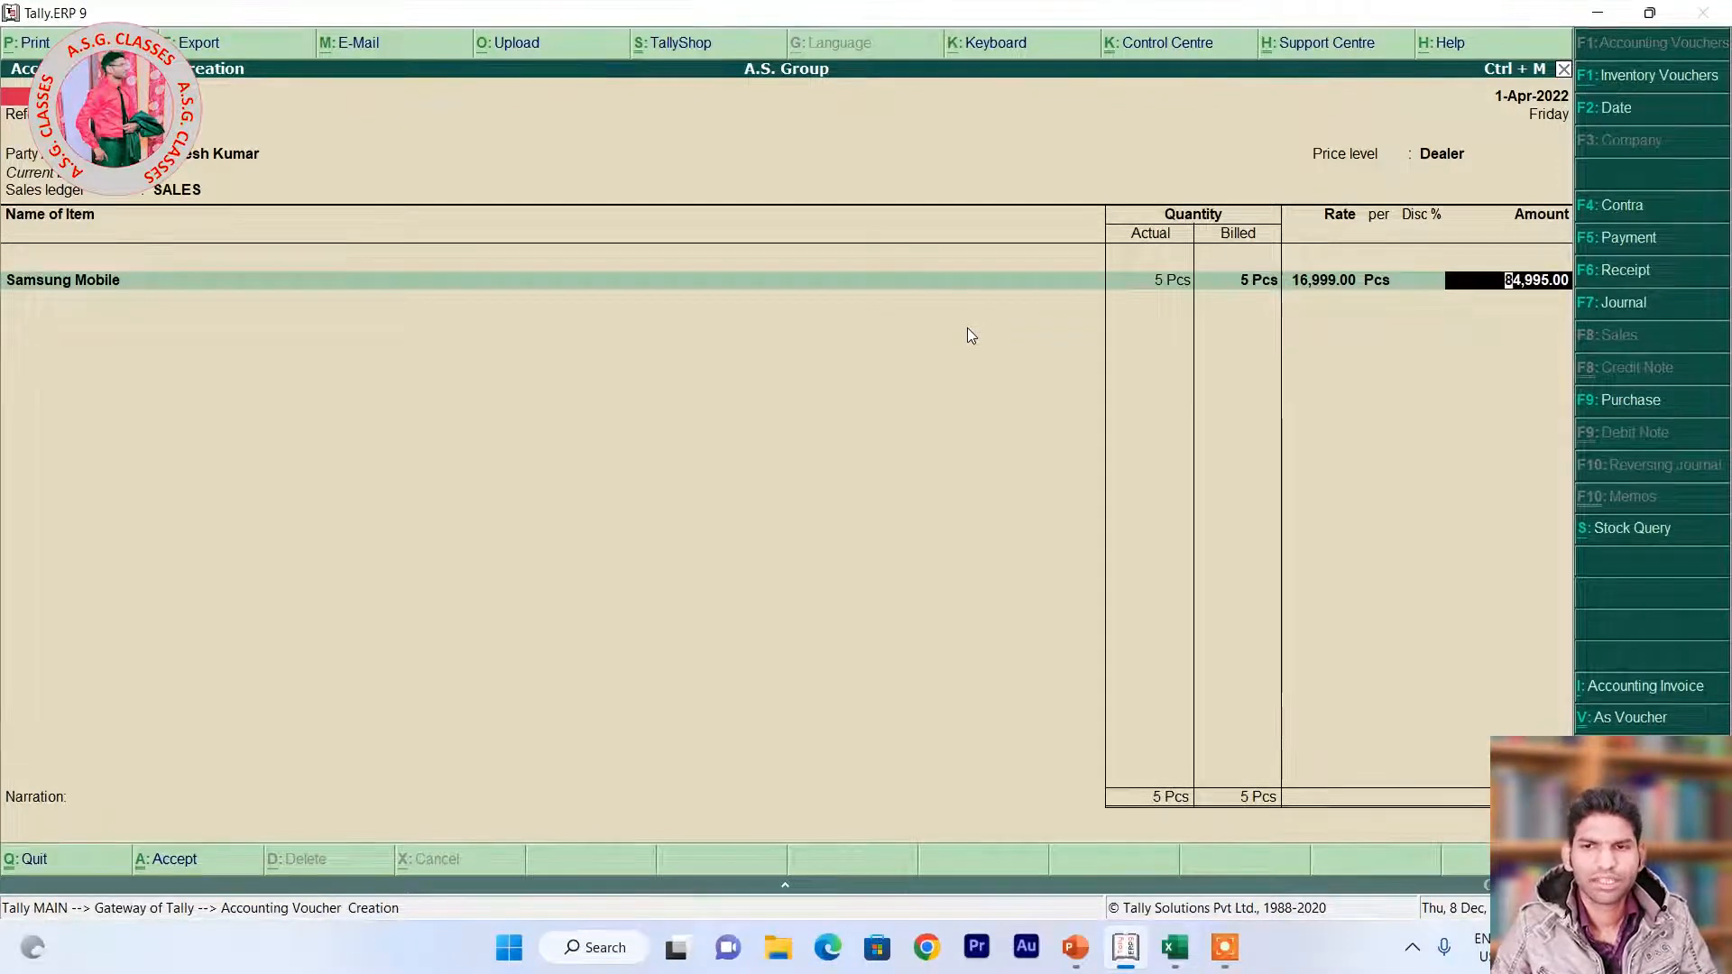
pyautogui.hotkey('alt', 'Tab')
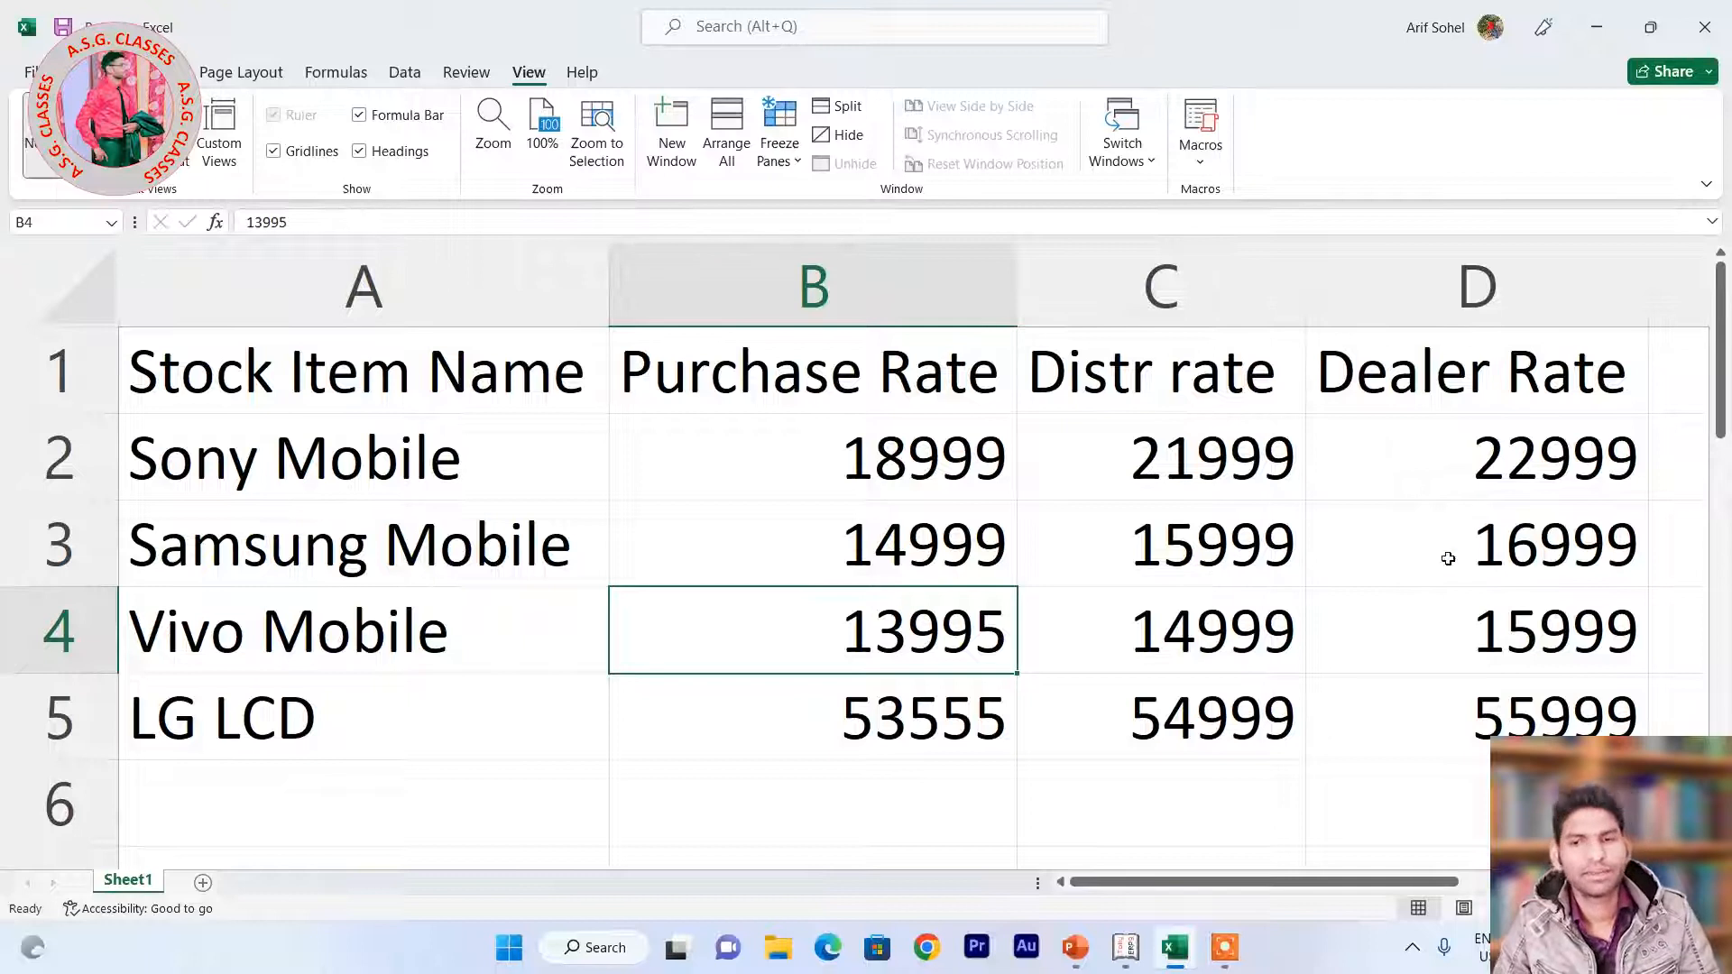
pyautogui.click(1495, 561)
pyautogui.hotkey('alt', 'Tab')
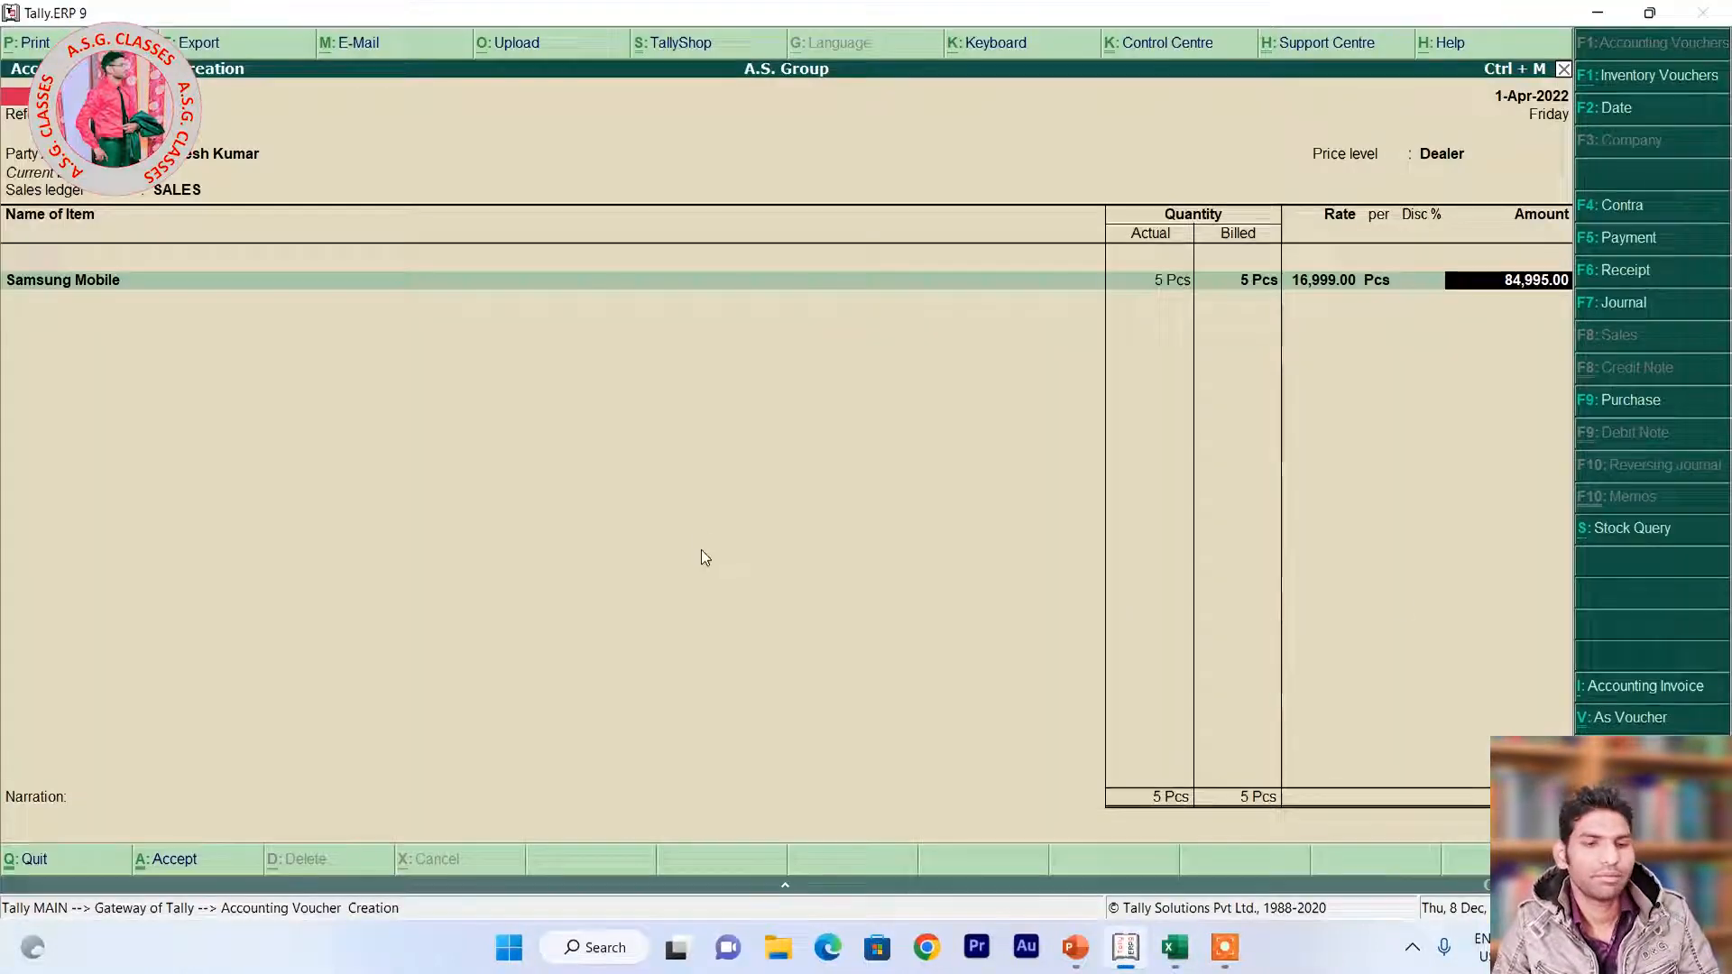
pyautogui.hotkey('ctrl', 'a')
pyautogui.press('Escape')
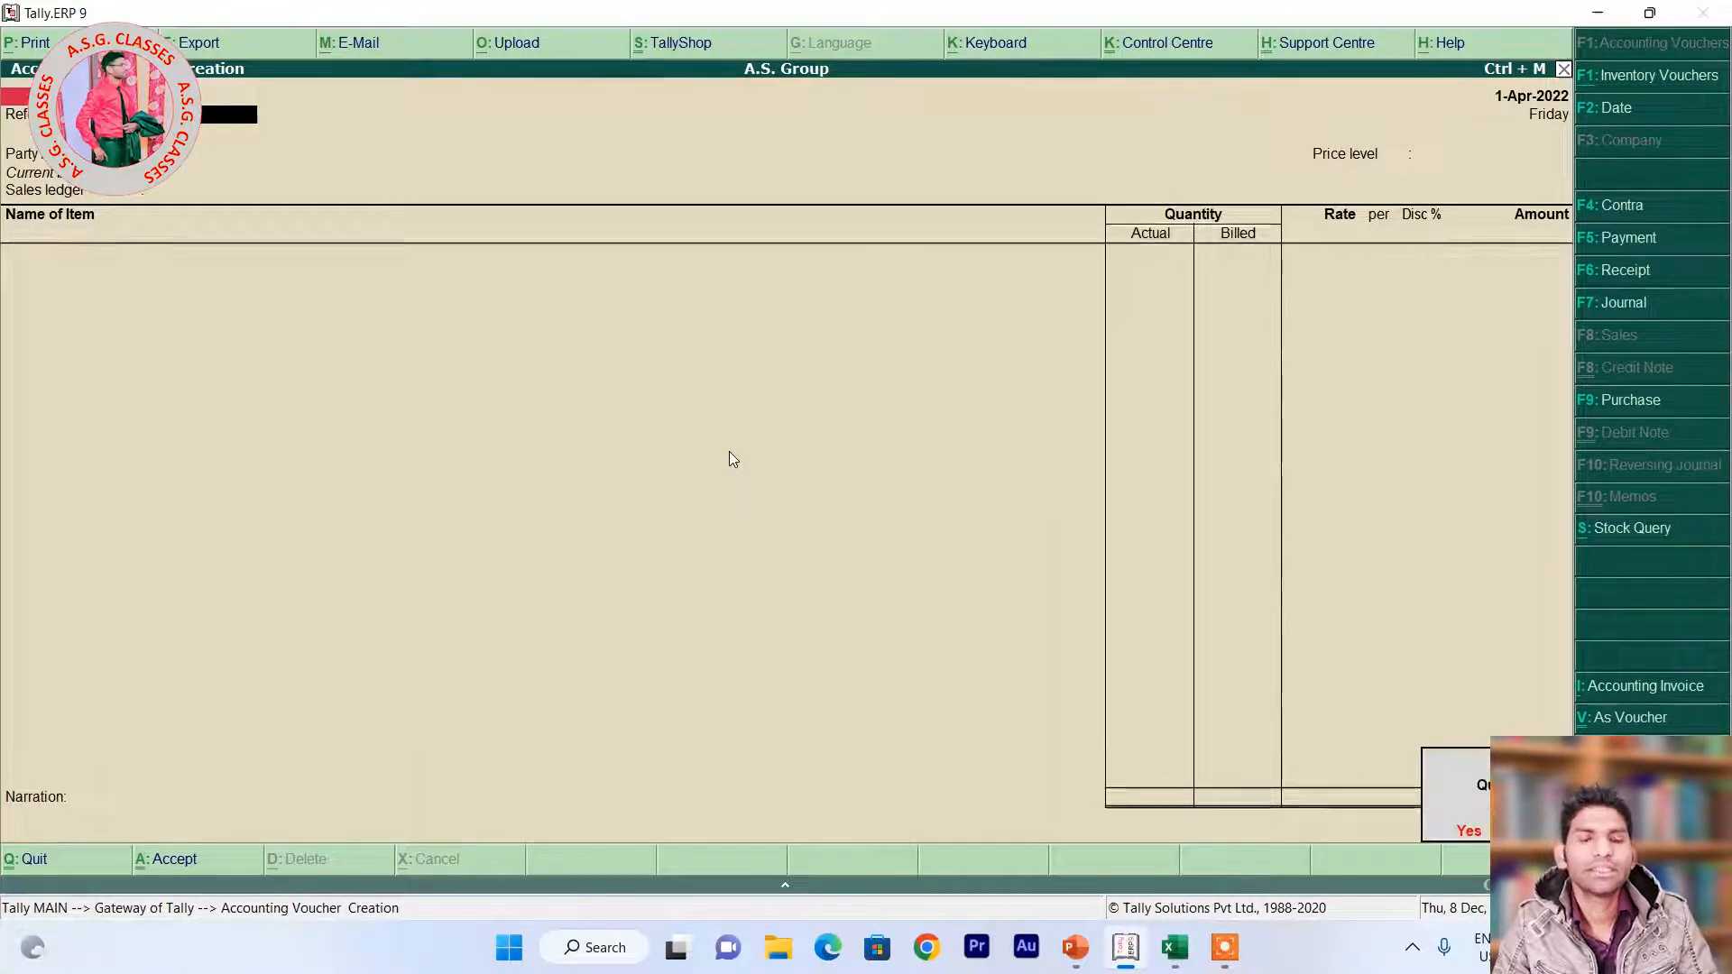
# Quit voucher entry to the Gateway of Tally, declining the Quit prompt.
pyautogui.press('Return')
pyautogui.press('Escape')
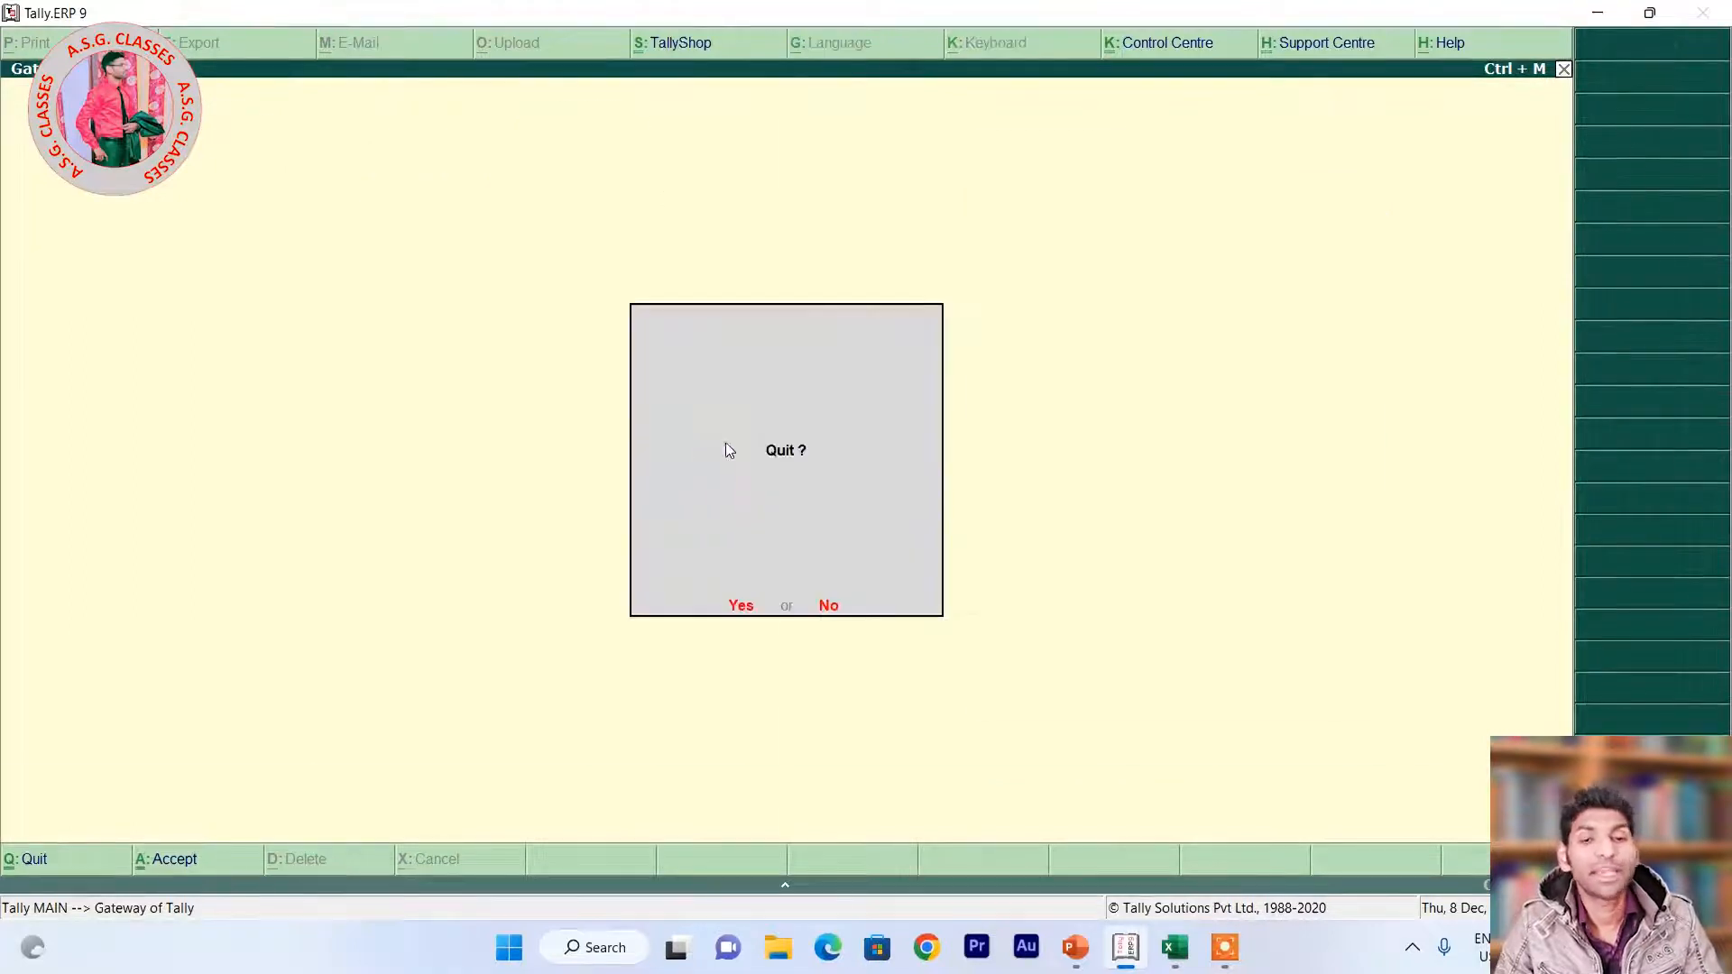
pyautogui.press('Escape')
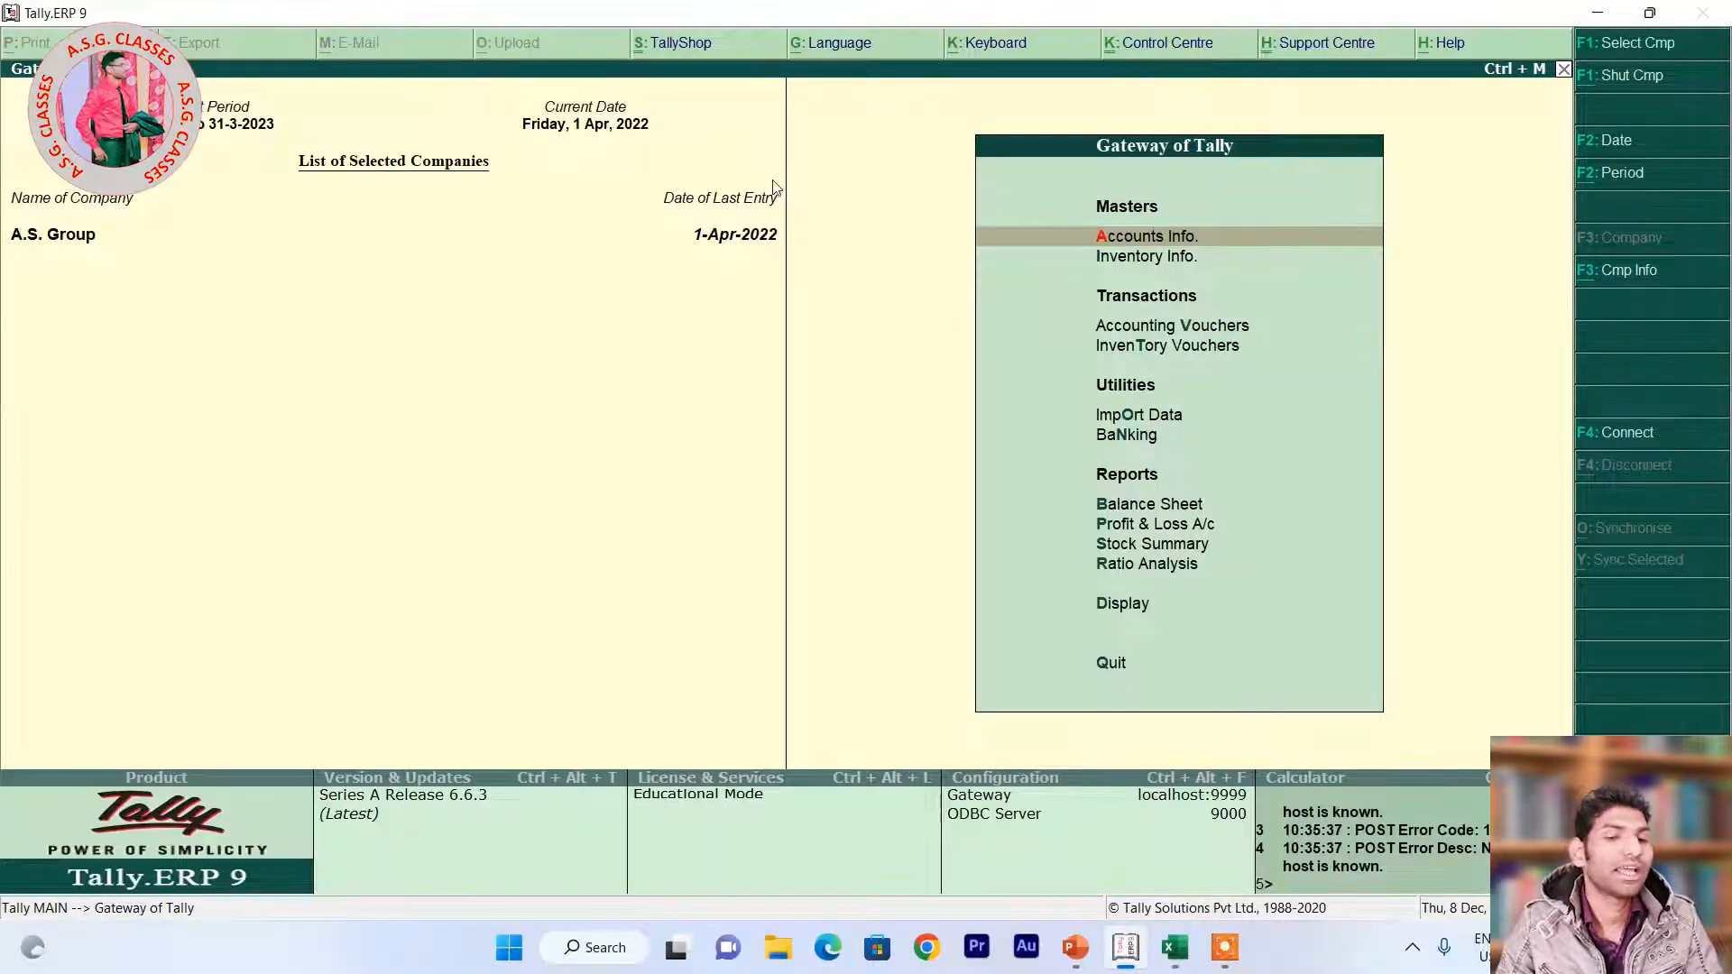